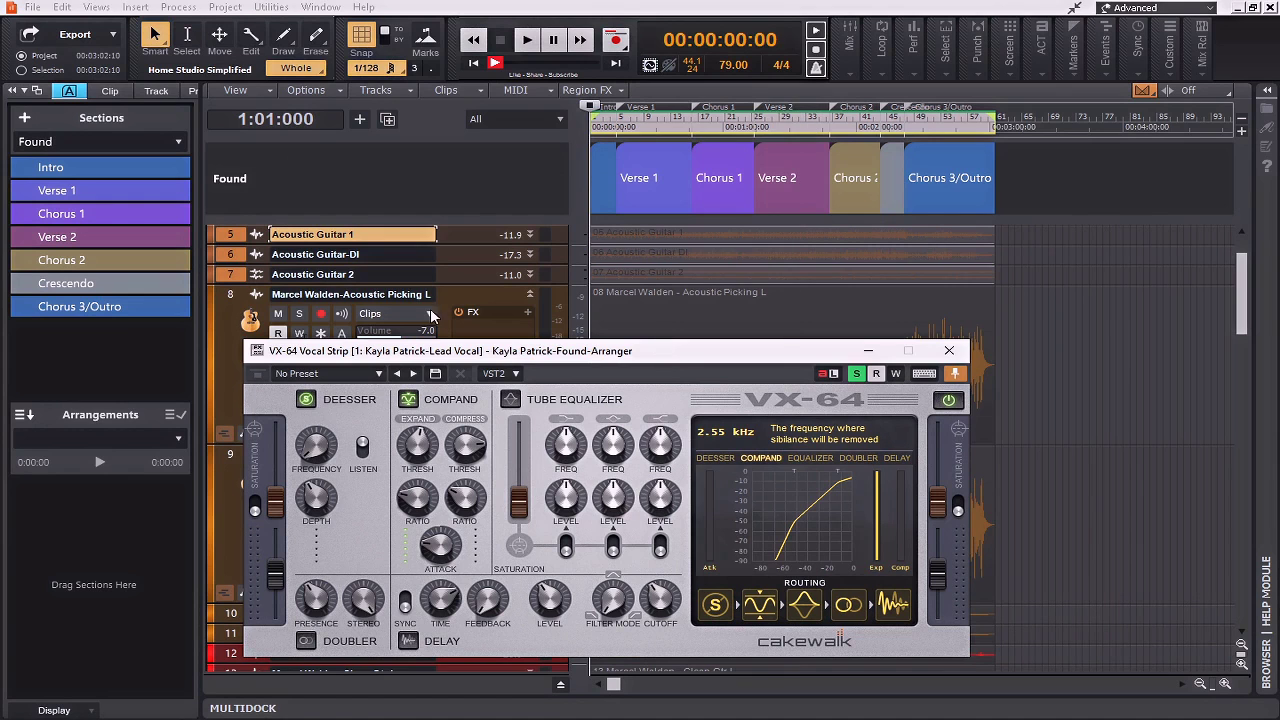
Step: Expand the lead vocal track and place the playhead at about 4:04:360, just before Verse 1
{"action": "scroll", "coordinate": [650, 300], "scroll_direction": "up", "scroll_amount": 2}
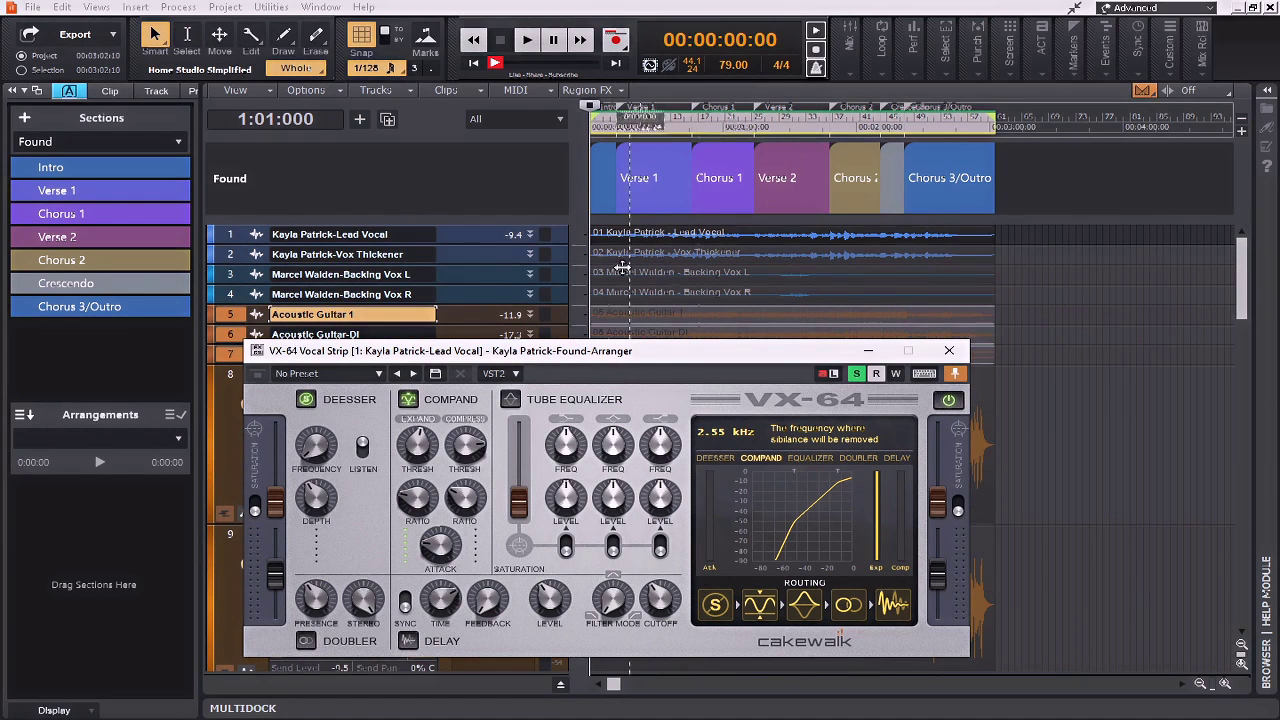
{"action": "left_click_drag", "start_coordinate": [484, 242], "coordinate": [486, 337]}
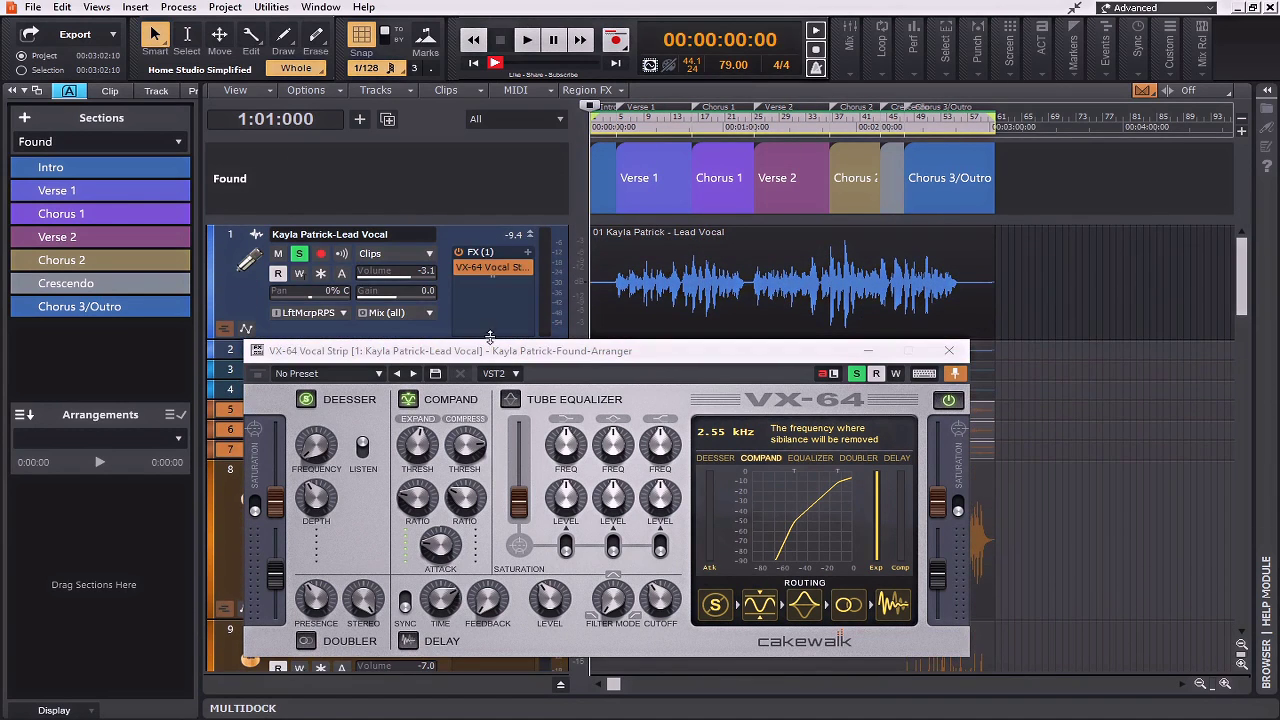
{"action": "left_click", "coordinate": [1225, 684]}
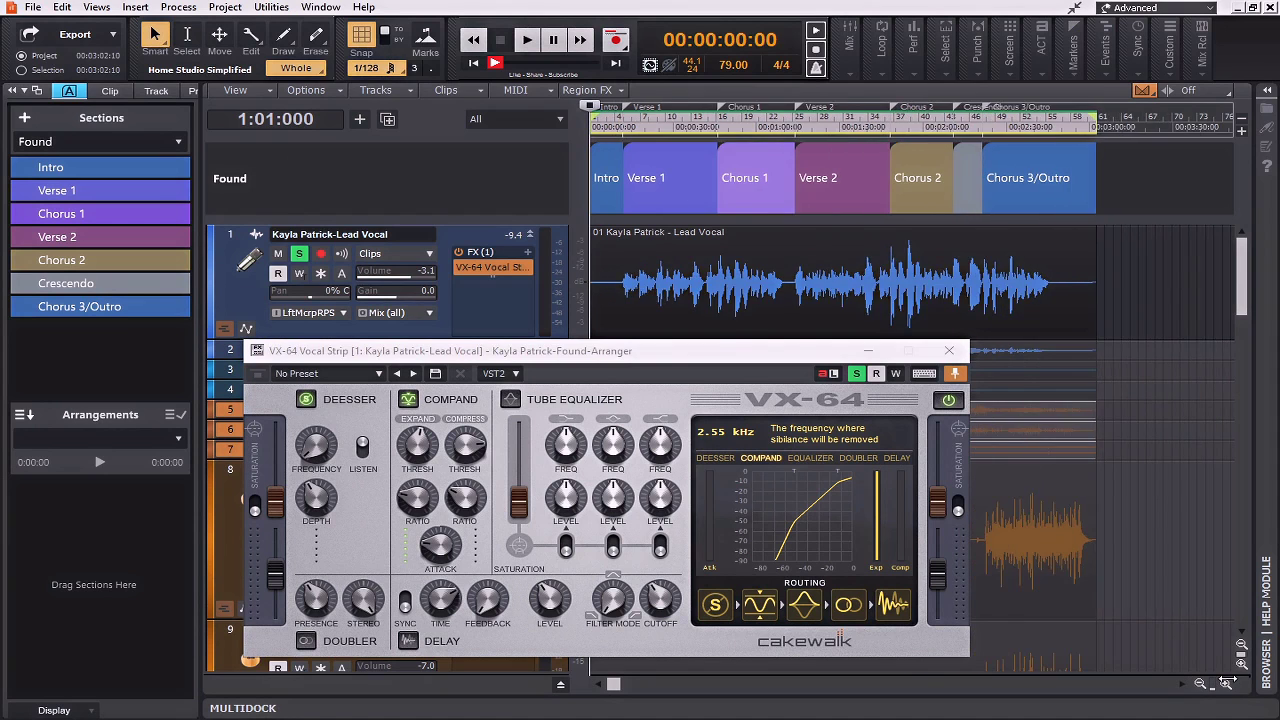
{"action": "left_click", "coordinate": [1225, 684]}
{"action": "left_click", "coordinate": [1225, 684]}
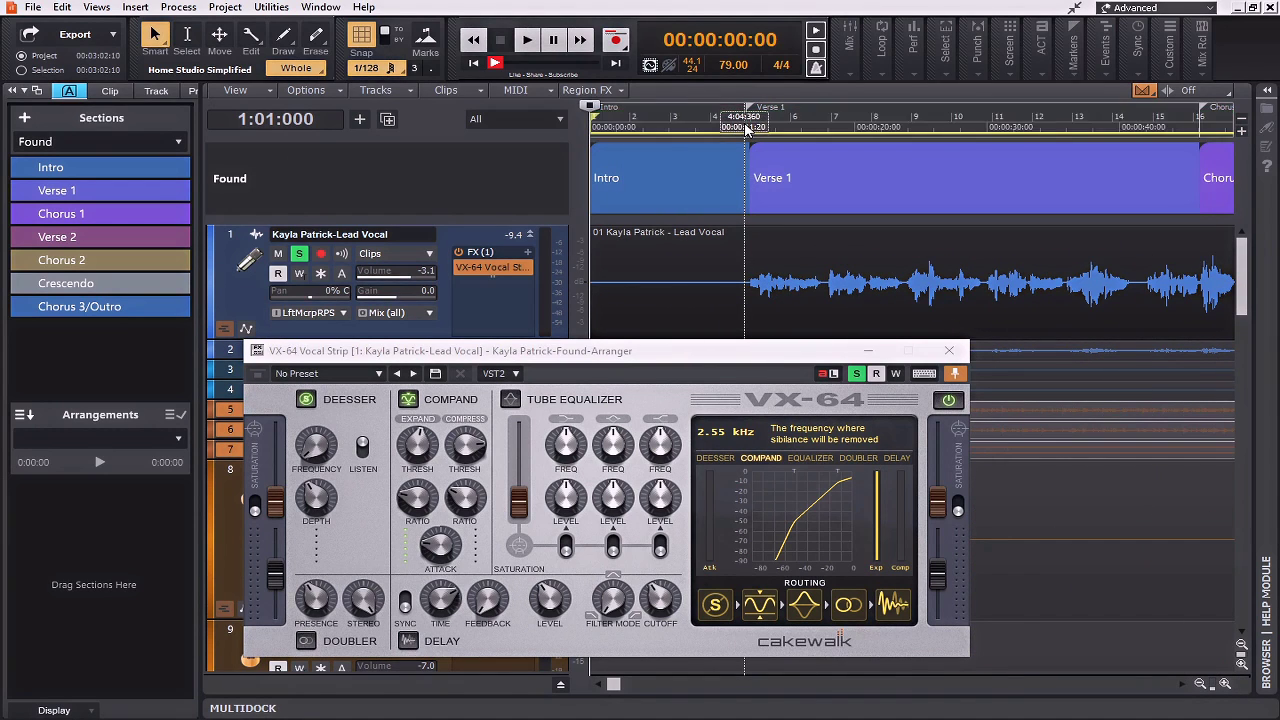
{"action": "left_click", "coordinate": [745, 128]}
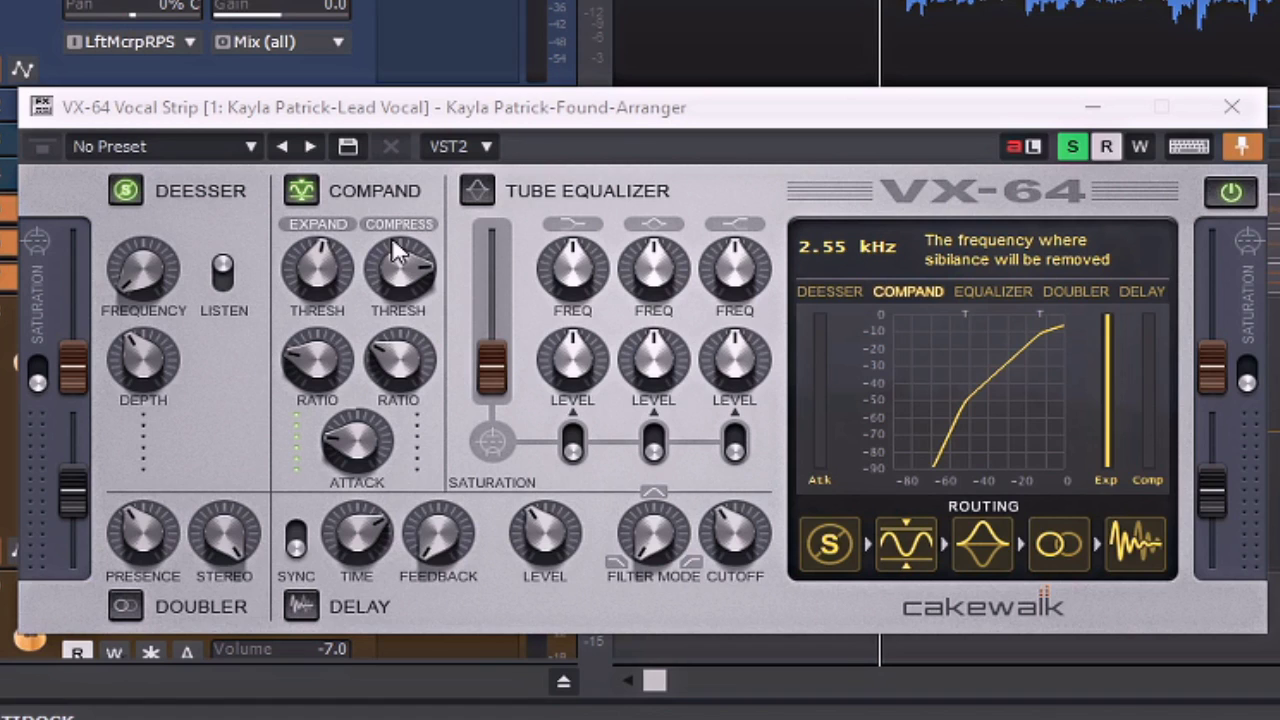
Step: Raise the DeEsser frequency to about 8 kHz while monitoring the removed sibilance, and set its depth to 33.5%
{"action": "left_click", "coordinate": [225, 280]}
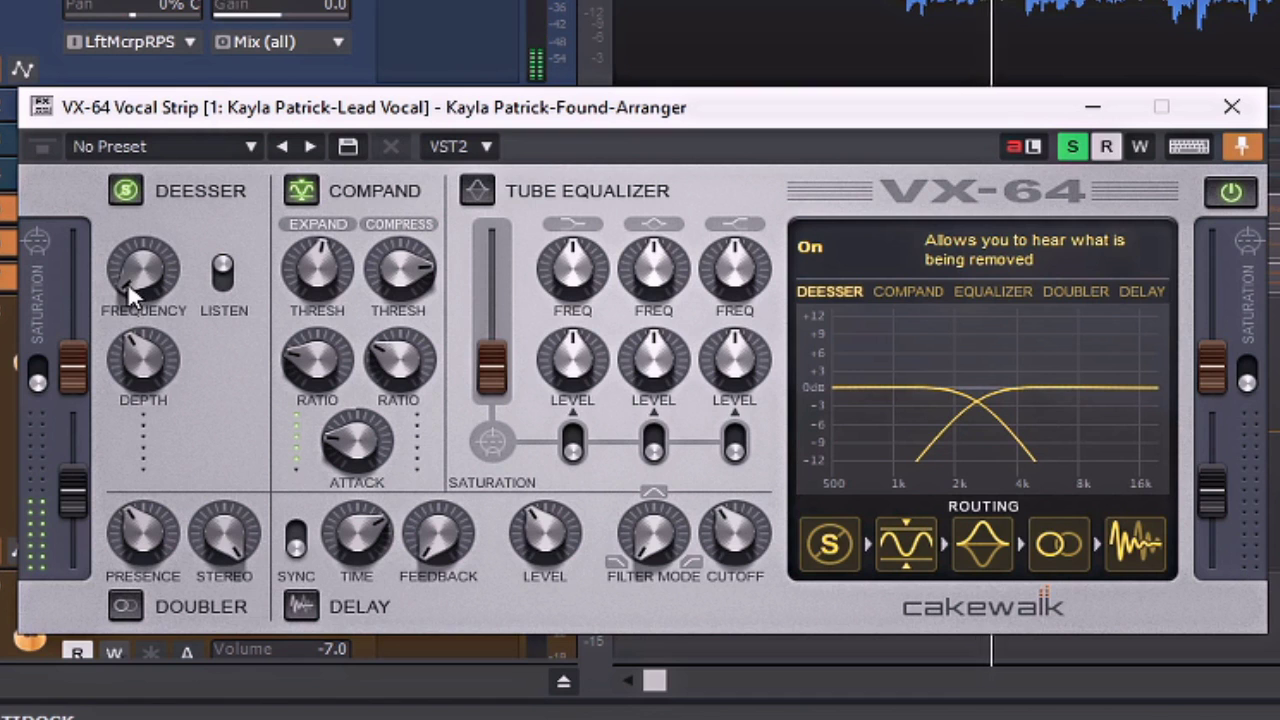
{"action": "mouse_move", "coordinate": [127, 284]}
{"action": "left_click_drag", "start_coordinate": [127, 282], "coordinate": [123, 208]}
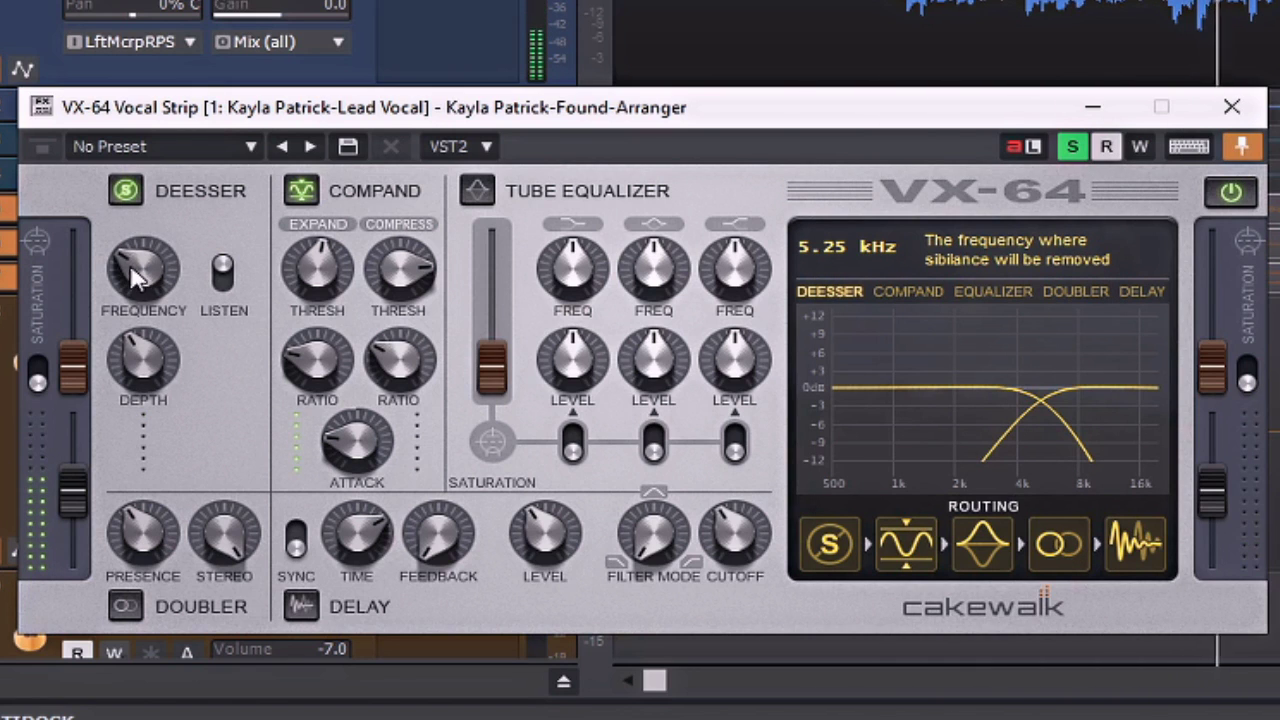
{"action": "left_click_drag", "start_coordinate": [129, 257], "coordinate": [144, 176]}
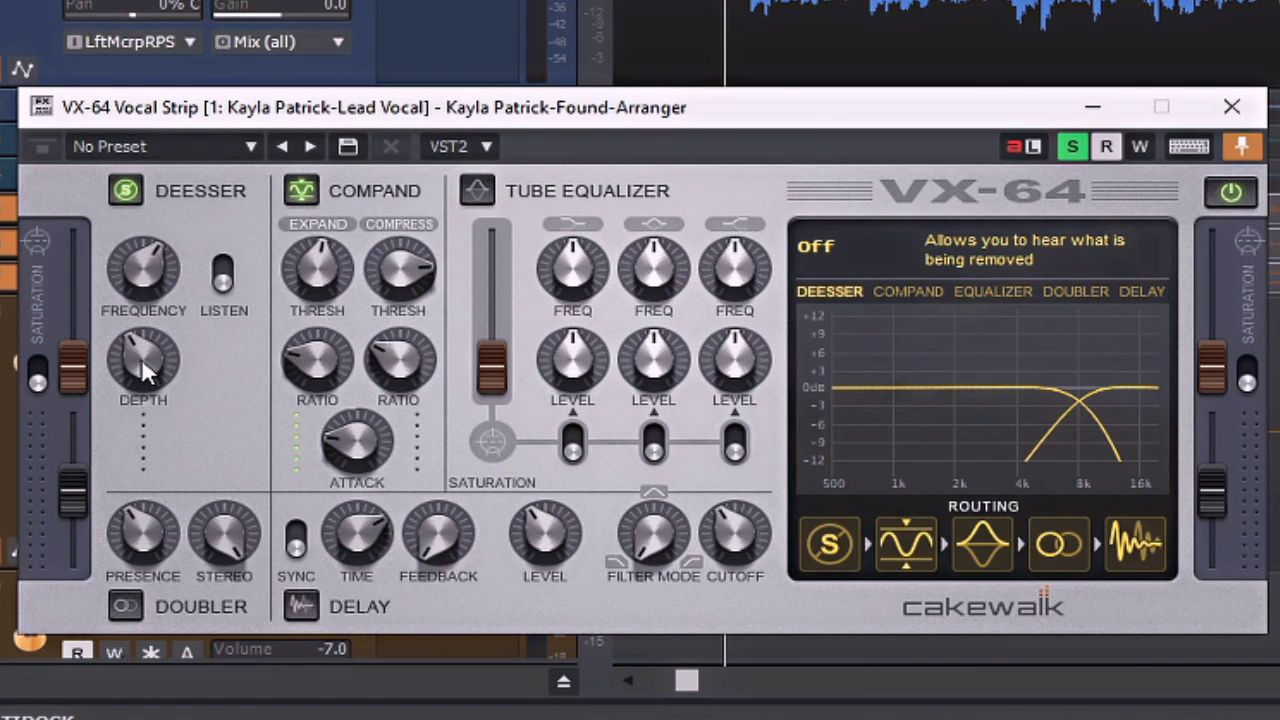
{"action": "left_click_drag", "start_coordinate": [141, 358], "coordinate": [107, 224]}
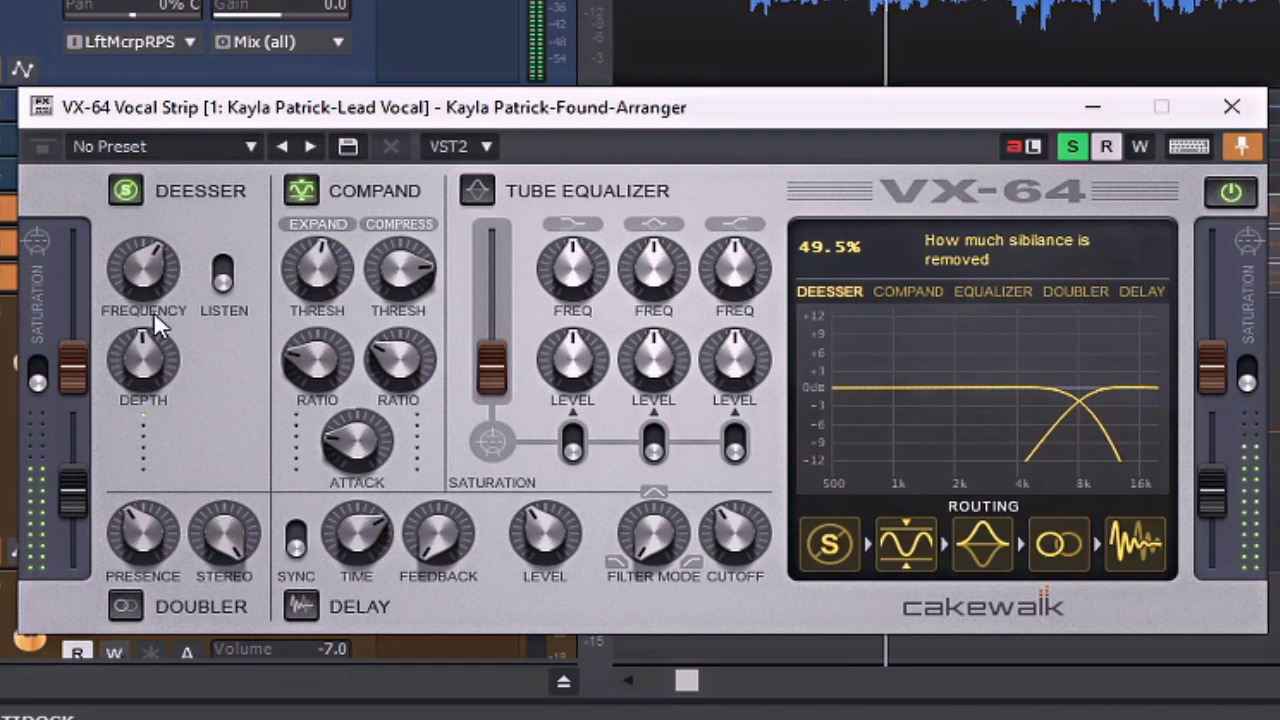
{"action": "left_click_drag", "start_coordinate": [145, 368], "coordinate": [138, 393]}
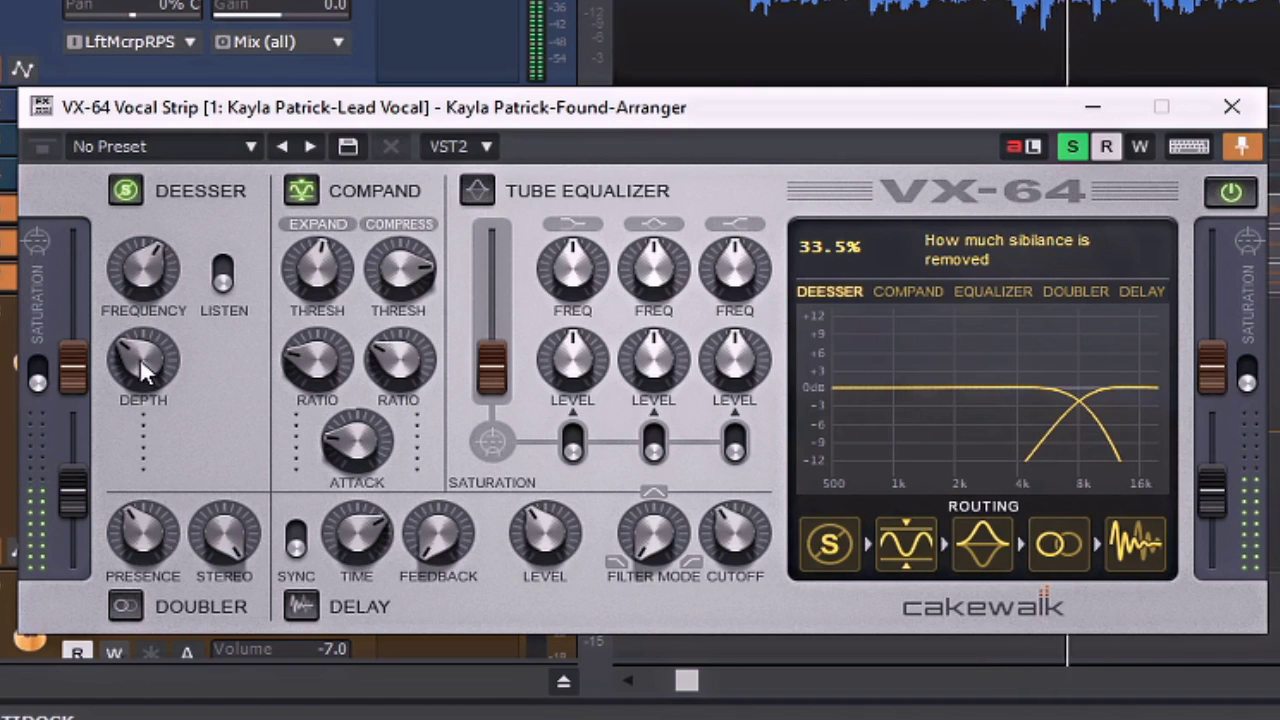
Step: Enable the Tube Equalizer with low-band tube saturation and set the low band's level to -1.7 dB
{"action": "left_click", "coordinate": [477, 192]}
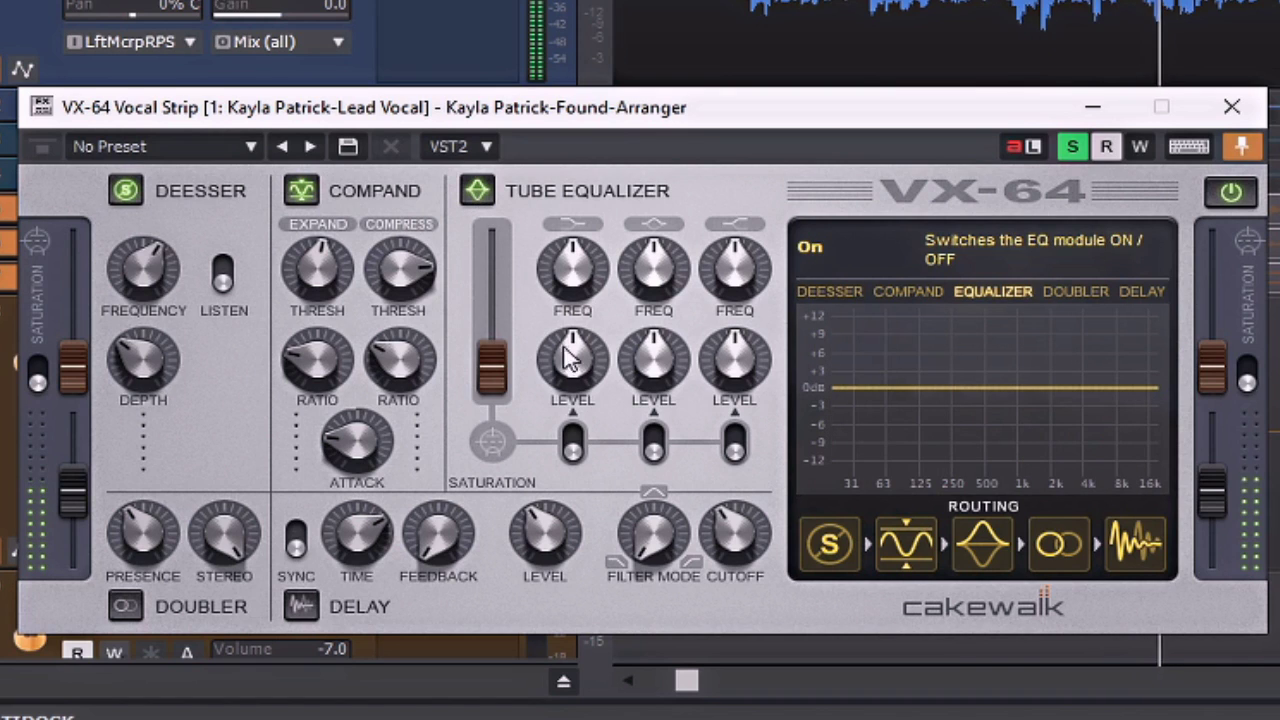
{"action": "left_click", "coordinate": [570, 445]}
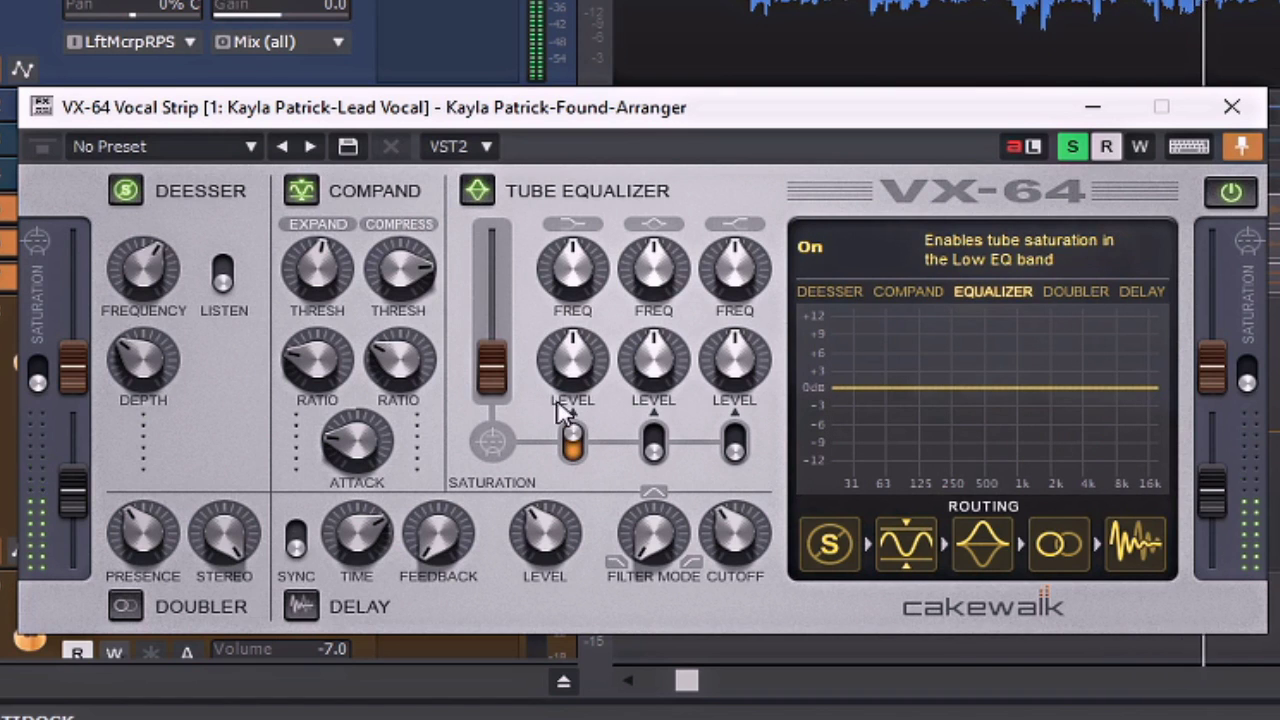
{"action": "left_click_drag", "start_coordinate": [575, 378], "coordinate": [578, 383]}
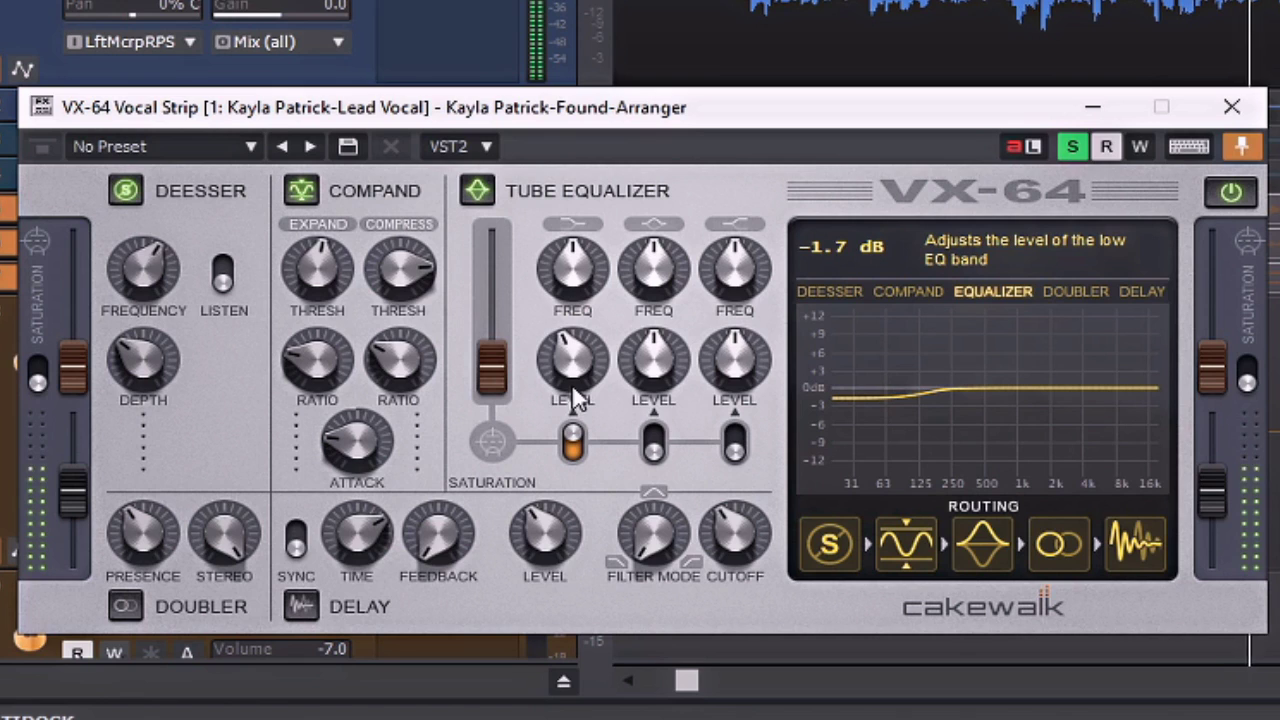
Step: Enable tube saturation on the high EQ band and set that band to 2.4 dB at 7.18 kHz
{"action": "left_click", "coordinate": [734, 442]}
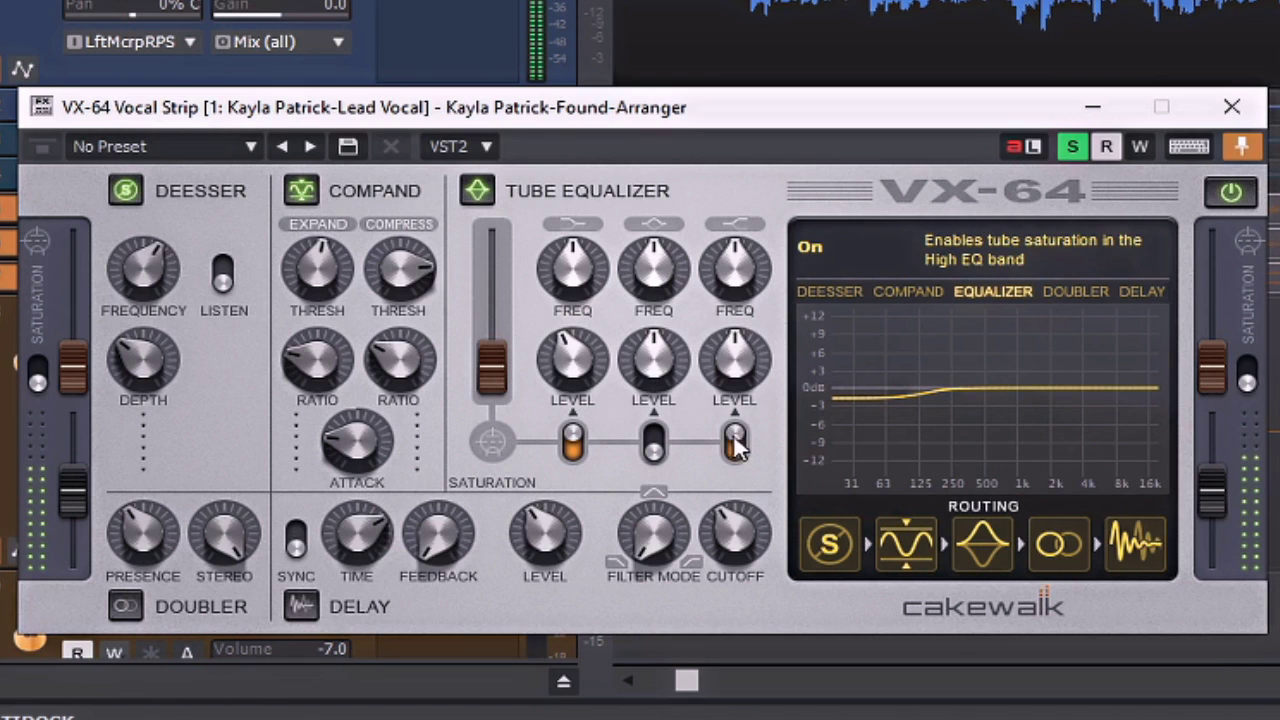
{"action": "scroll", "coordinate": [735, 285], "scroll_direction": "up", "scroll_amount": 4}
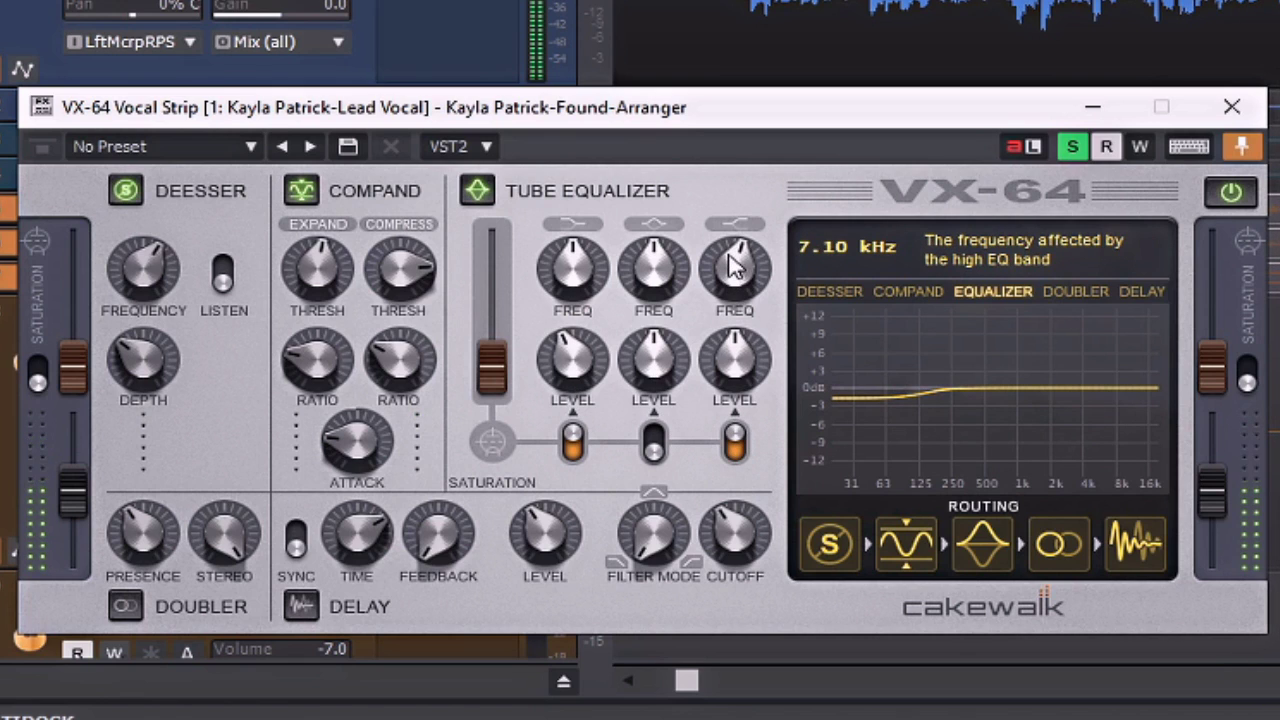
{"action": "scroll", "coordinate": [745, 367], "scroll_direction": "up", "scroll_amount": 5}
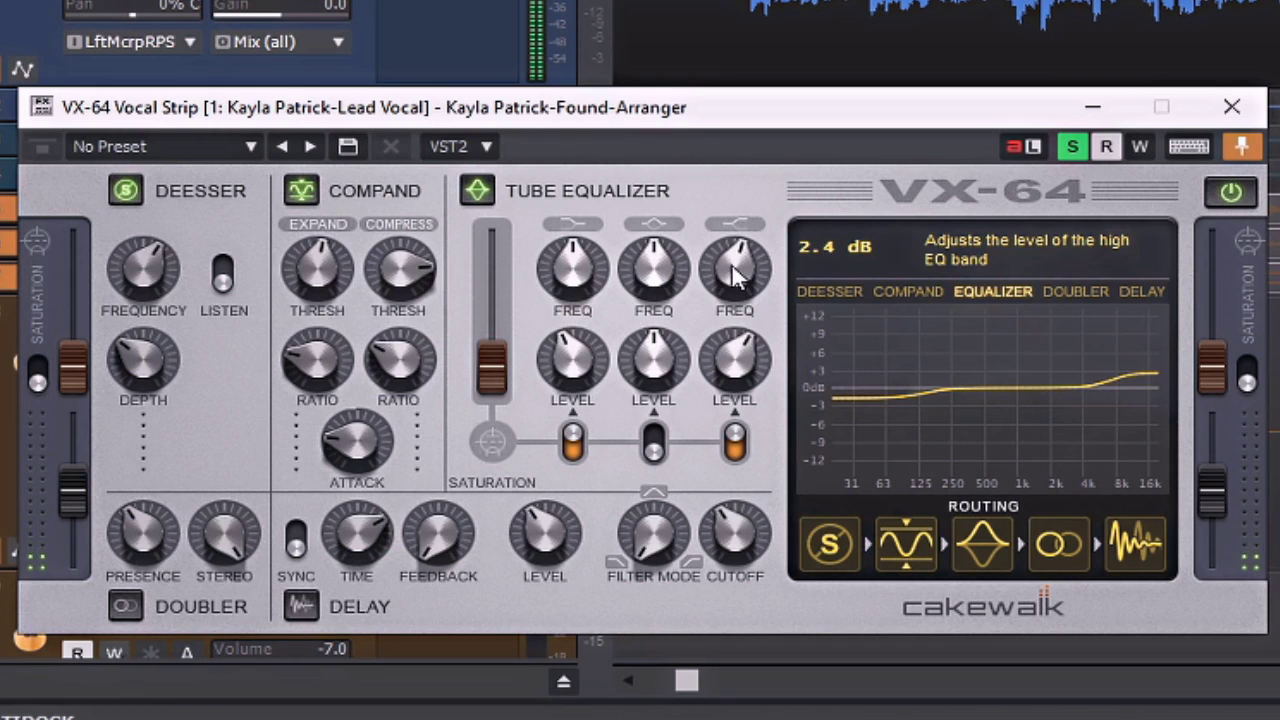
{"action": "scroll", "coordinate": [733, 287], "scroll_direction": "down", "scroll_amount": 4}
{"action": "scroll", "coordinate": [733, 287], "scroll_direction": "down", "scroll_amount": 5}
{"action": "scroll", "coordinate": [734, 285], "scroll_direction": "up", "scroll_amount": 4}
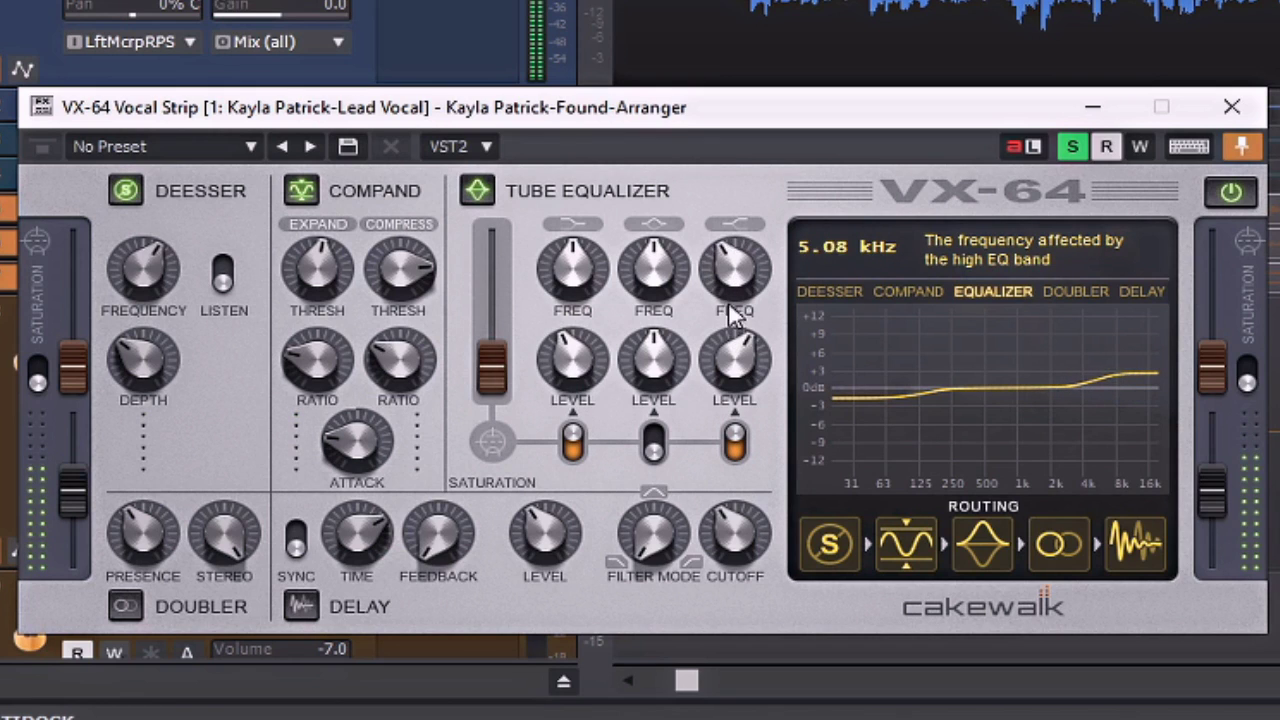
{"action": "scroll", "coordinate": [734, 287], "scroll_direction": "up", "scroll_amount": 4}
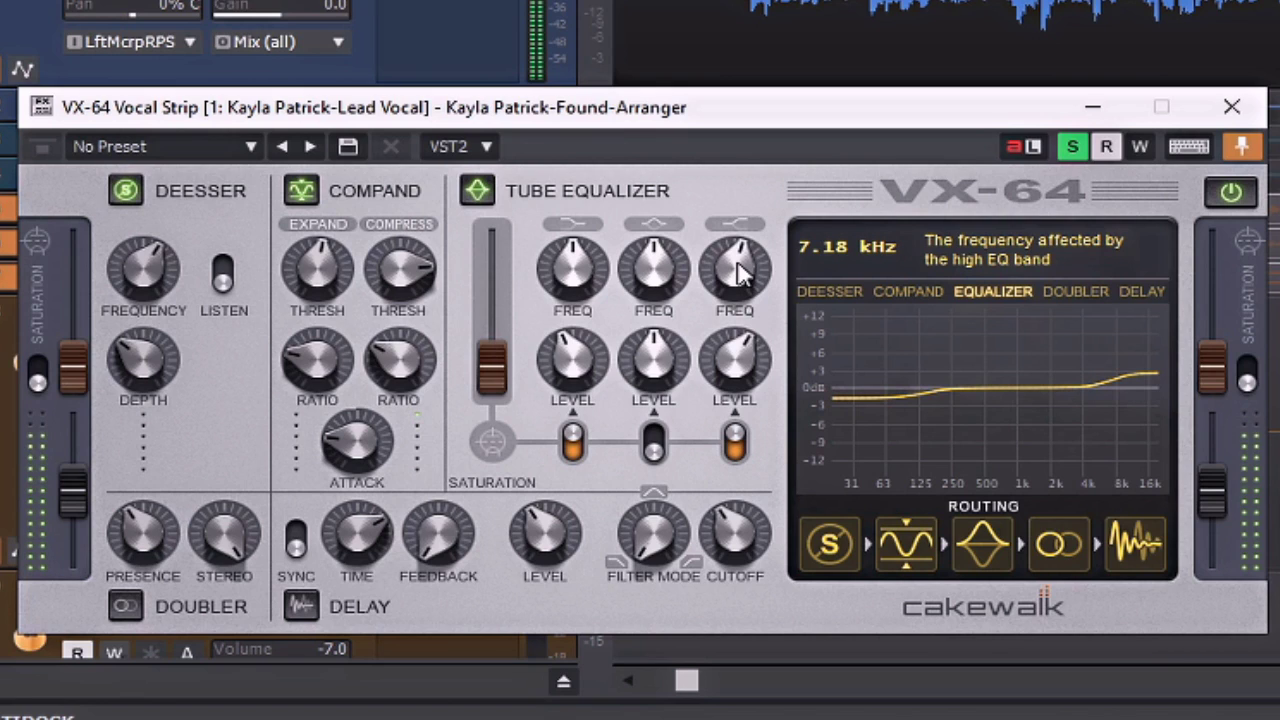
Step: Reorder the VX-64 routing so the DeEsser sits between the doubler and the delay
{"action": "left_click", "coordinate": [833, 550]}
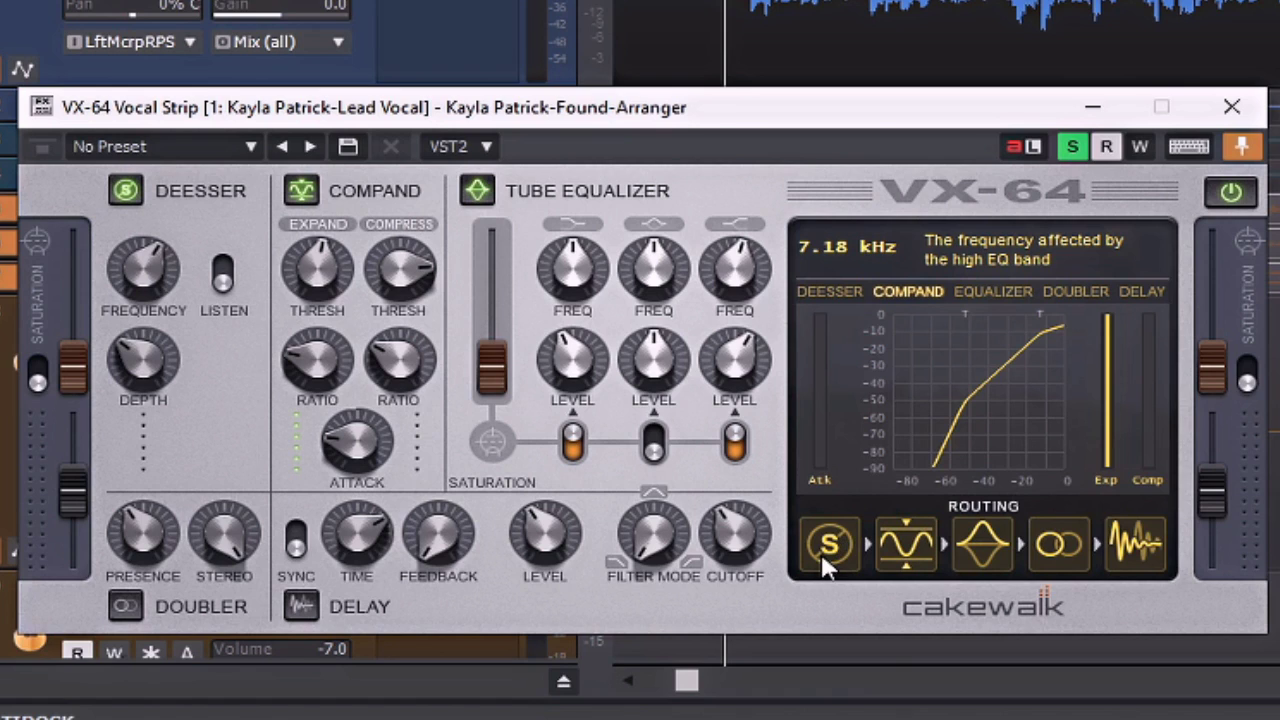
{"action": "left_click_drag", "start_coordinate": [836, 543], "coordinate": [1061, 550]}
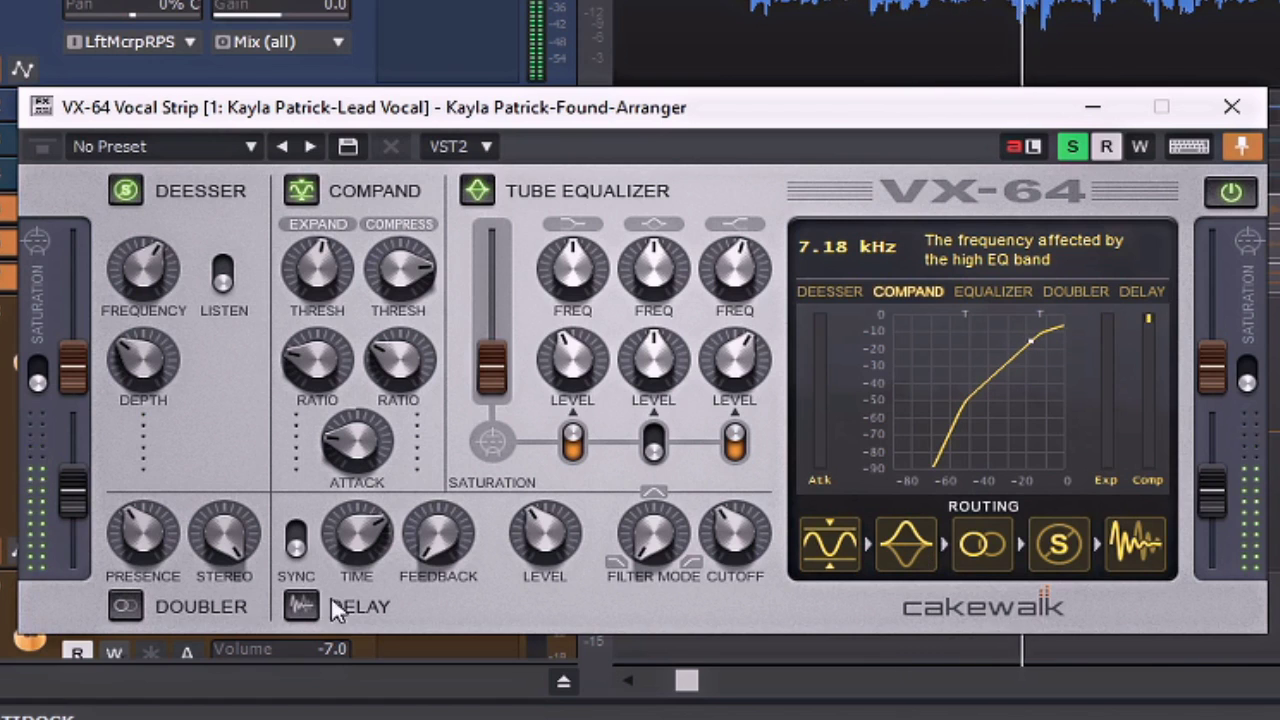
Step: Enable saturation in the input and output stages, setting the input amount to 12.0% and the output amount to 10.0%
{"action": "left_click", "coordinate": [40, 368]}
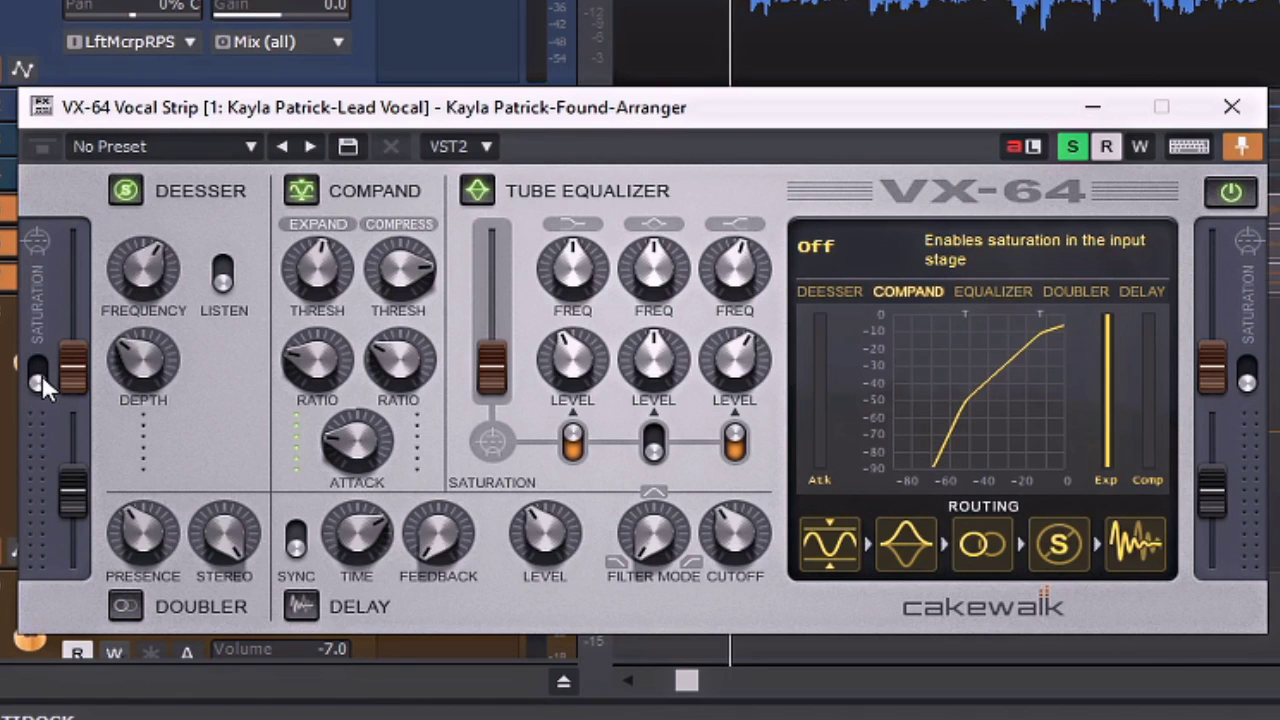
{"action": "left_click", "coordinate": [42, 375]}
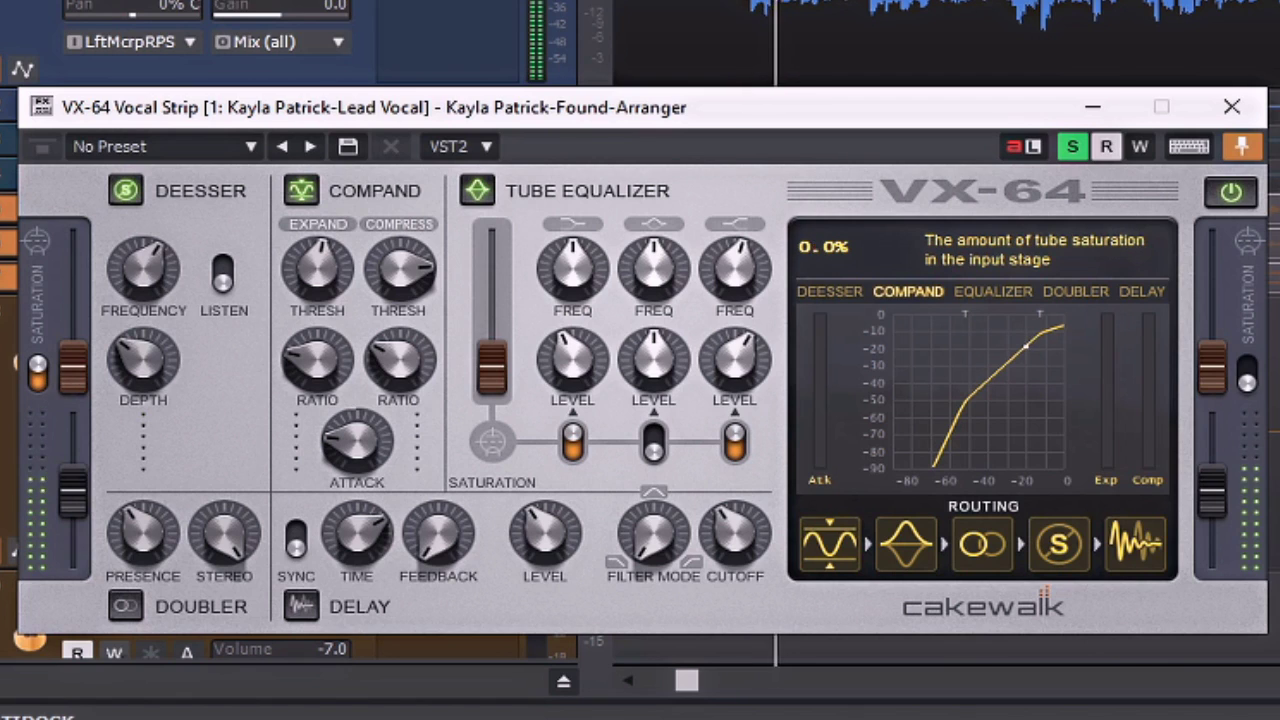
{"action": "left_click_drag", "start_coordinate": [72, 366], "coordinate": [72, 353]}
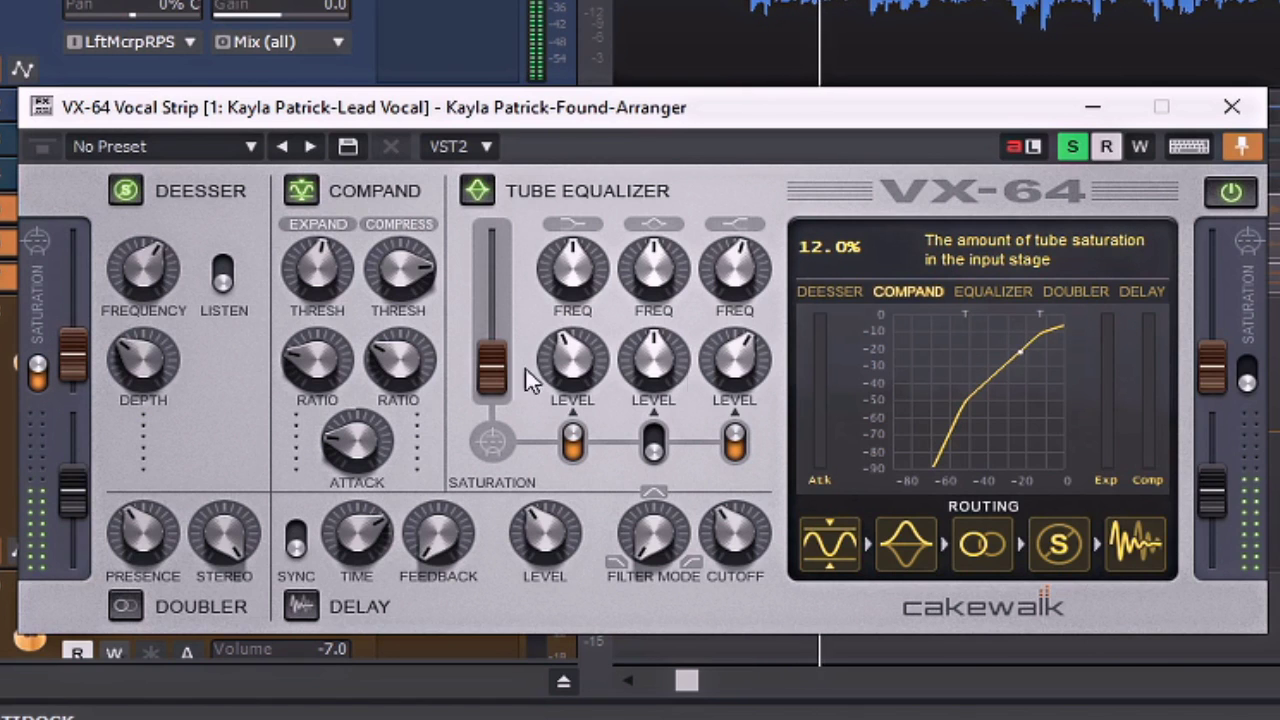
{"action": "left_click", "coordinate": [1247, 372]}
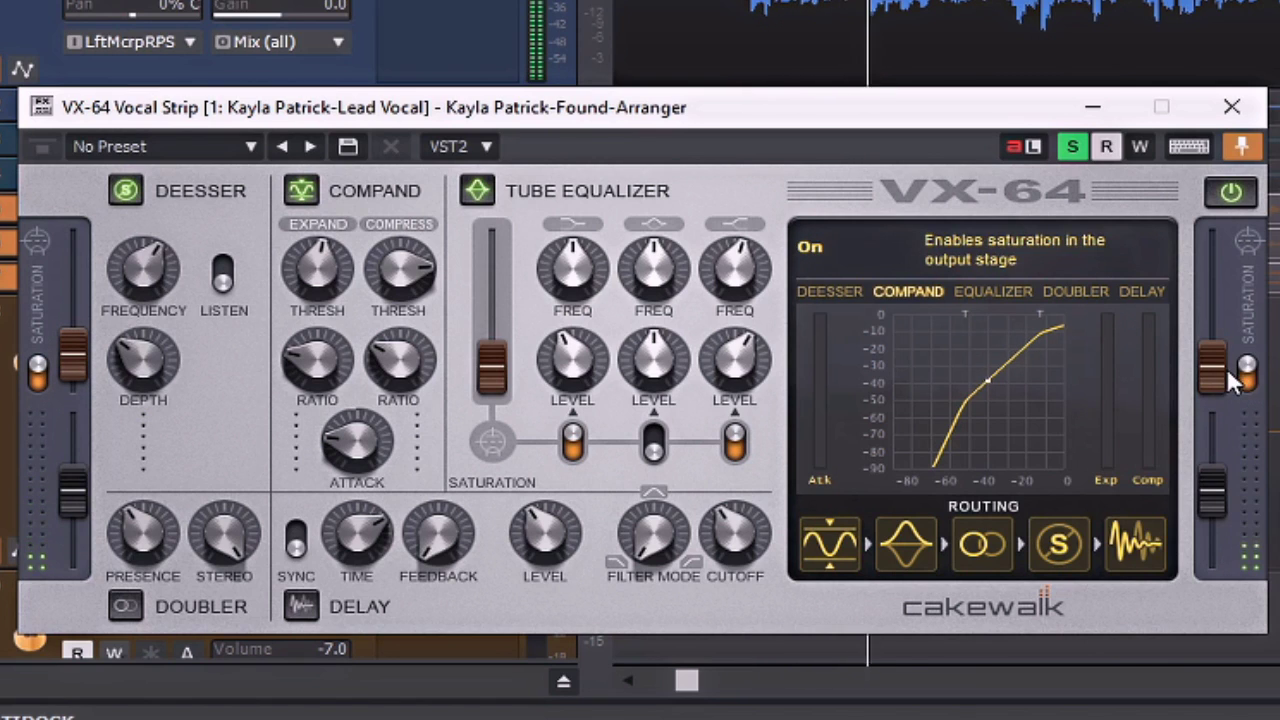
{"action": "mouse_move", "coordinate": [1211, 366]}
{"action": "left_mouse_down"}
{"action": "mouse_move", "coordinate": [1211, 352]}
{"action": "mouse_move", "coordinate": [1211, 385]}
{"action": "left_mouse_up"}
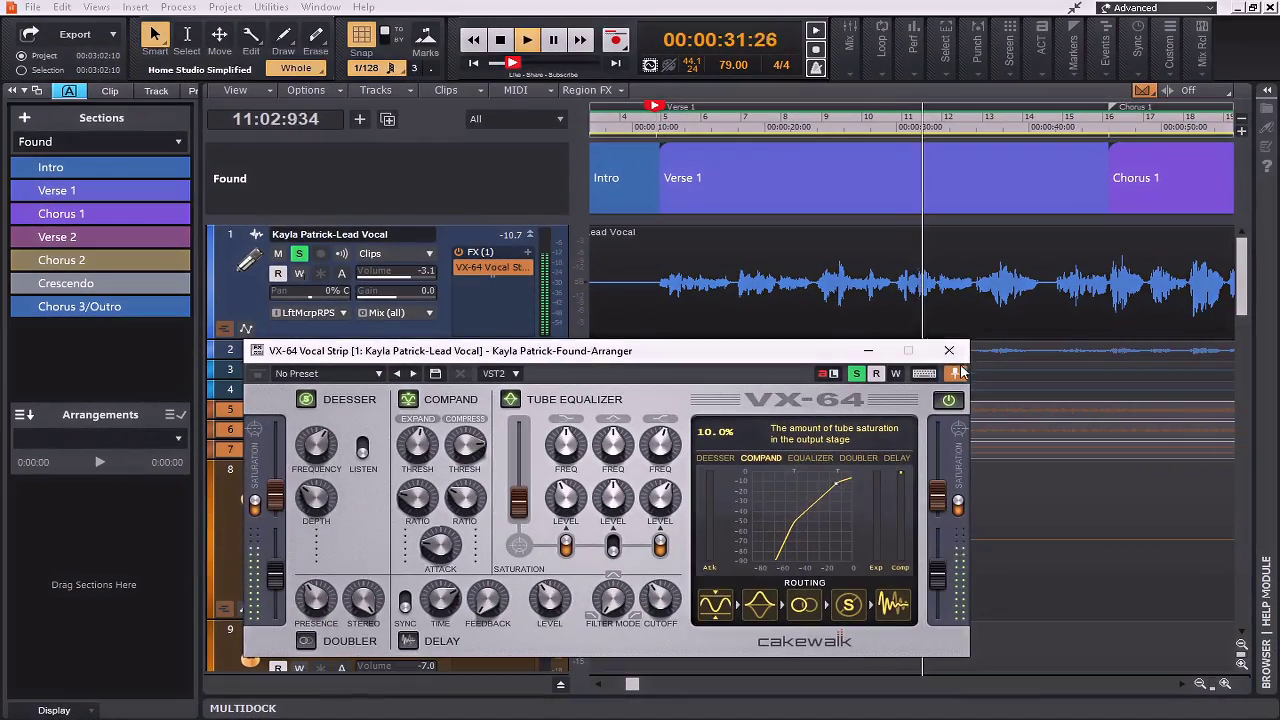
Step: Close the vocal strip plug-in, unsolo the lead vocal track, and set its Reverb-Long Hall send level to 0.0
{"action": "left_click", "coordinate": [950, 351]}
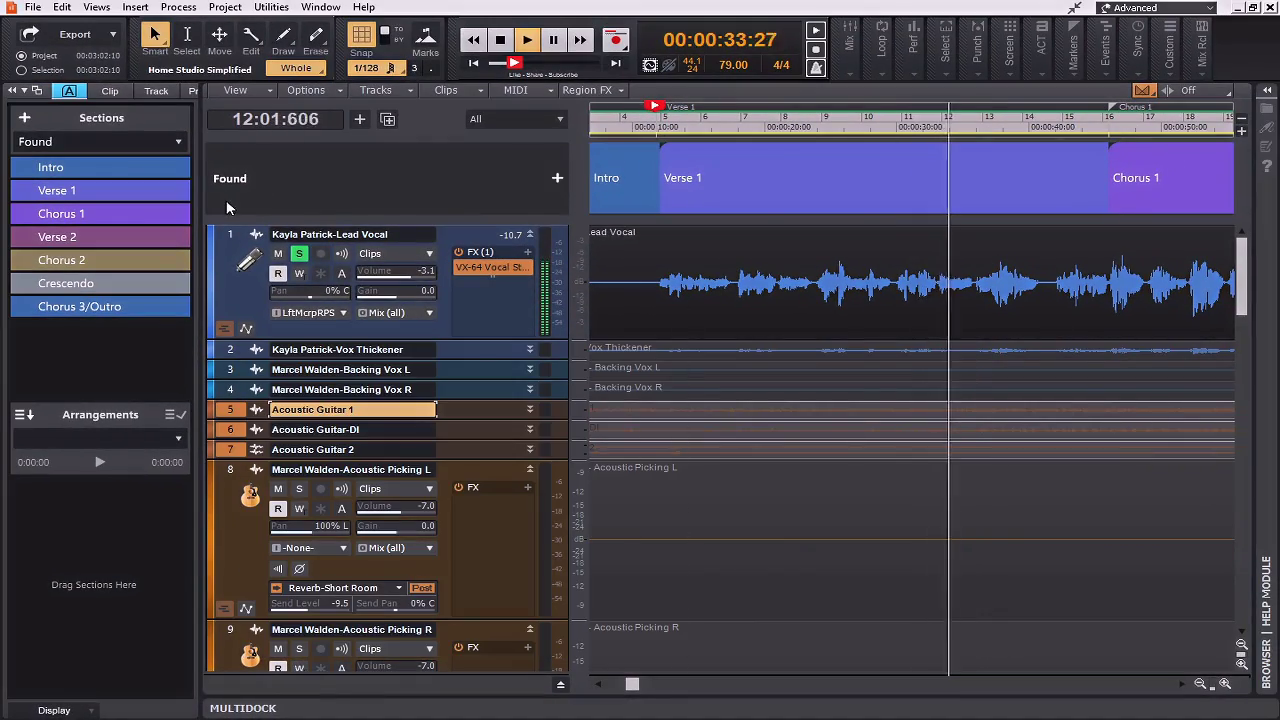
{"action": "left_click", "coordinate": [299, 253]}
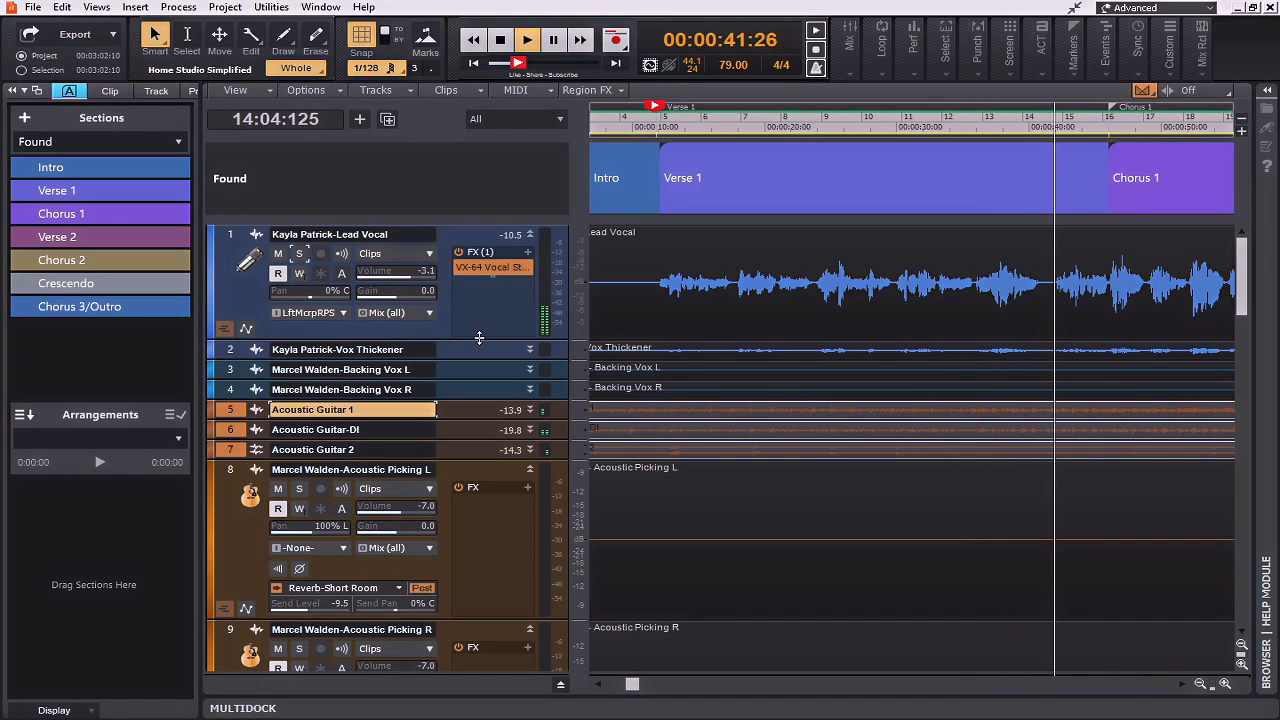
{"action": "left_click_drag", "start_coordinate": [479, 337], "coordinate": [465, 512]}
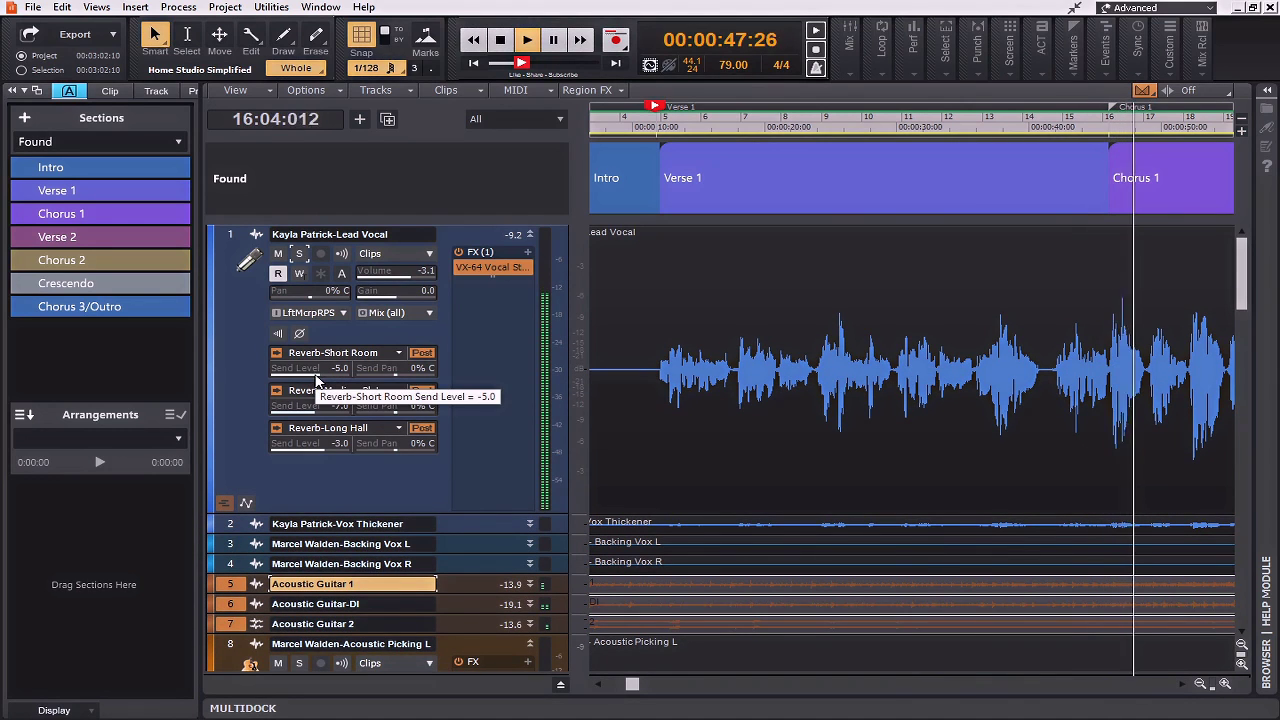
{"action": "double_click", "coordinate": [318, 443]}
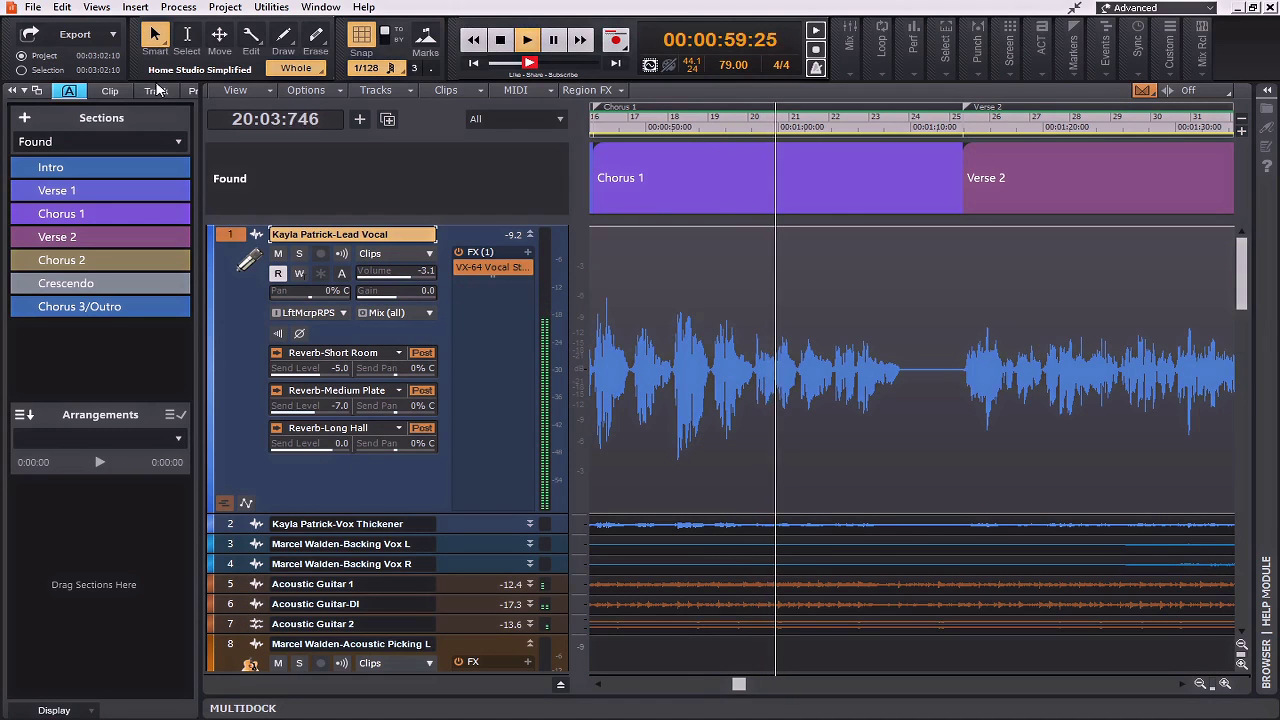
Step: Set the Hi Mid band of the lead vocal's QuadCurve Equalizer to -1.2 dB at 1403 Hz
{"action": "left_click", "coordinate": [189, 91]}
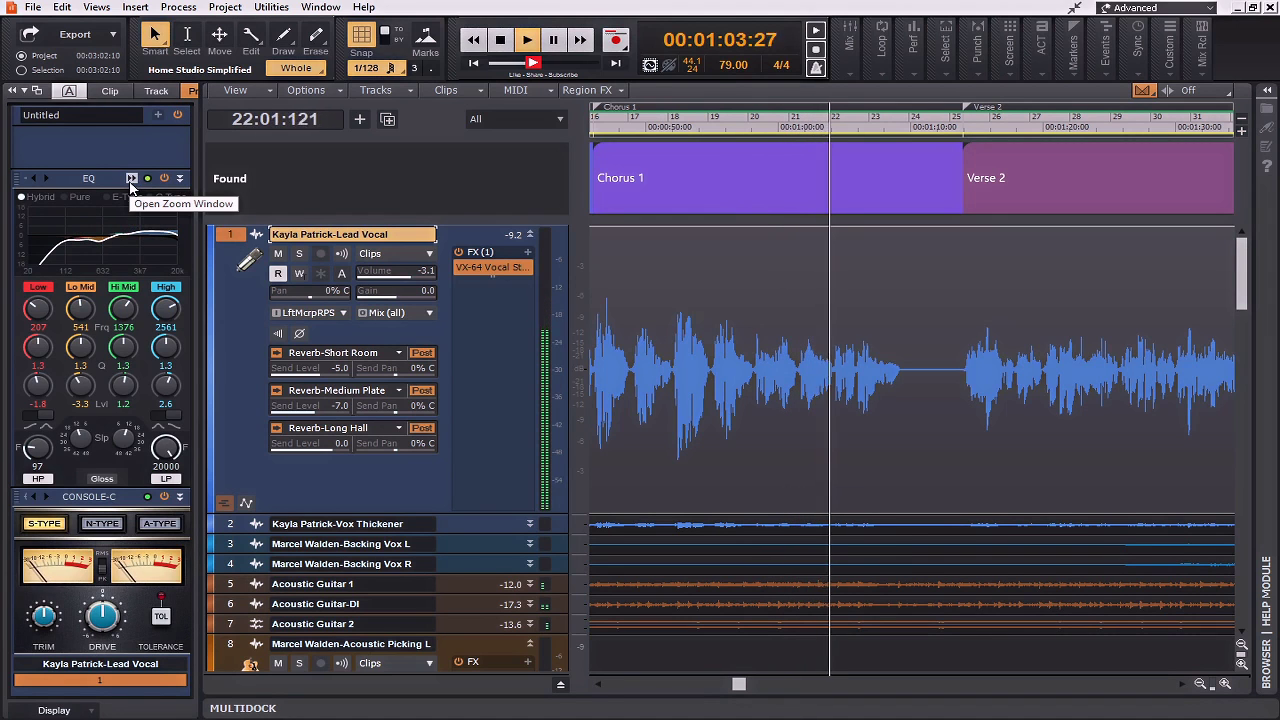
{"action": "left_click", "coordinate": [131, 180]}
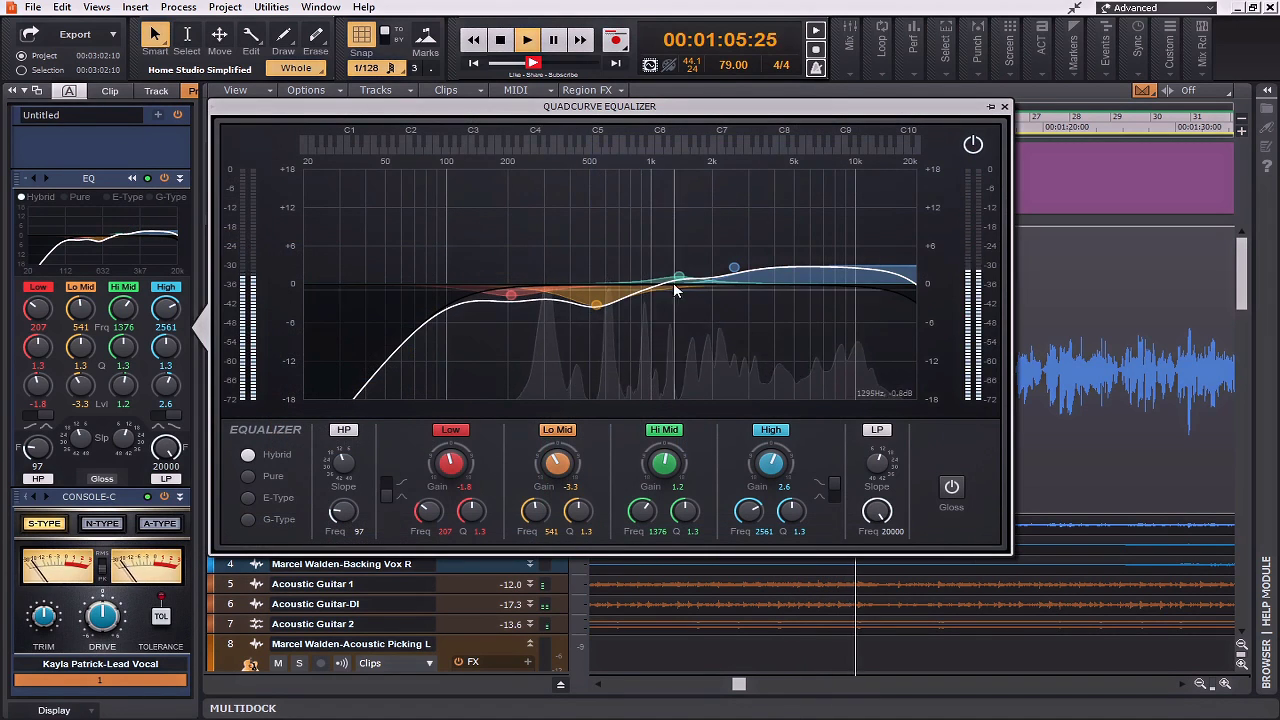
{"action": "left_click_drag", "start_coordinate": [679, 276], "coordinate": [681, 292]}
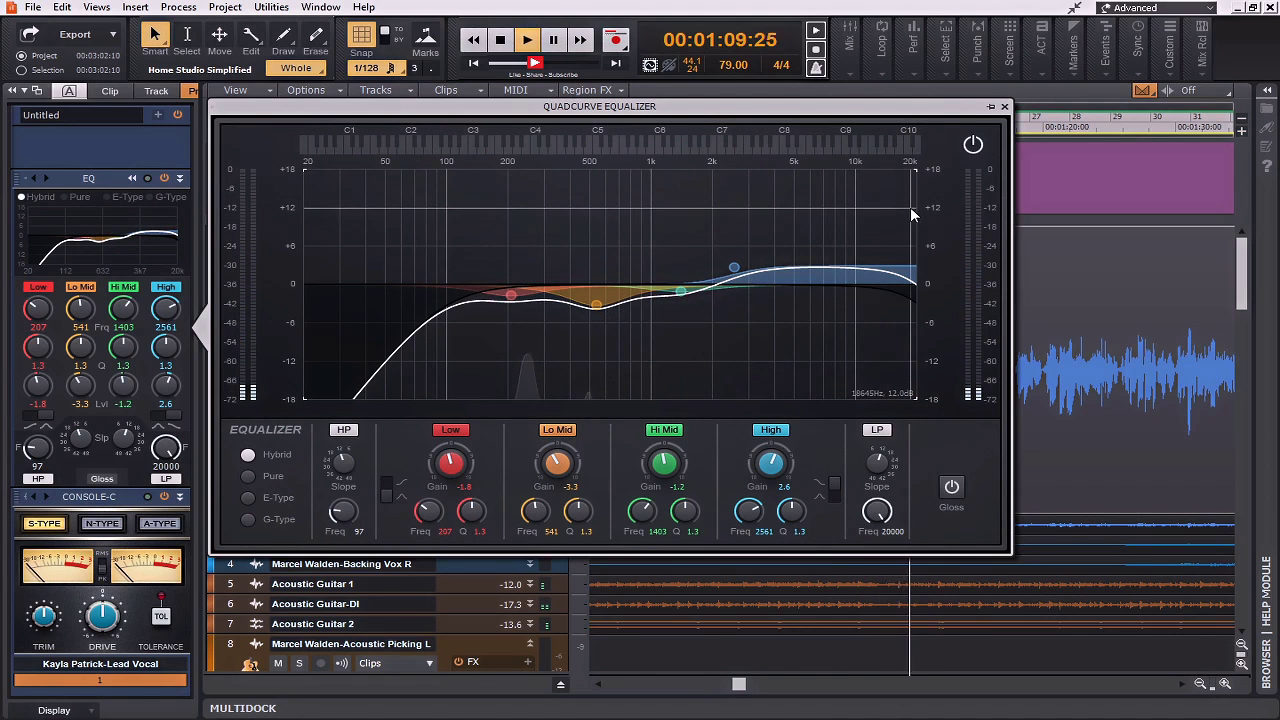
{"action": "left_click", "coordinate": [1004, 106]}
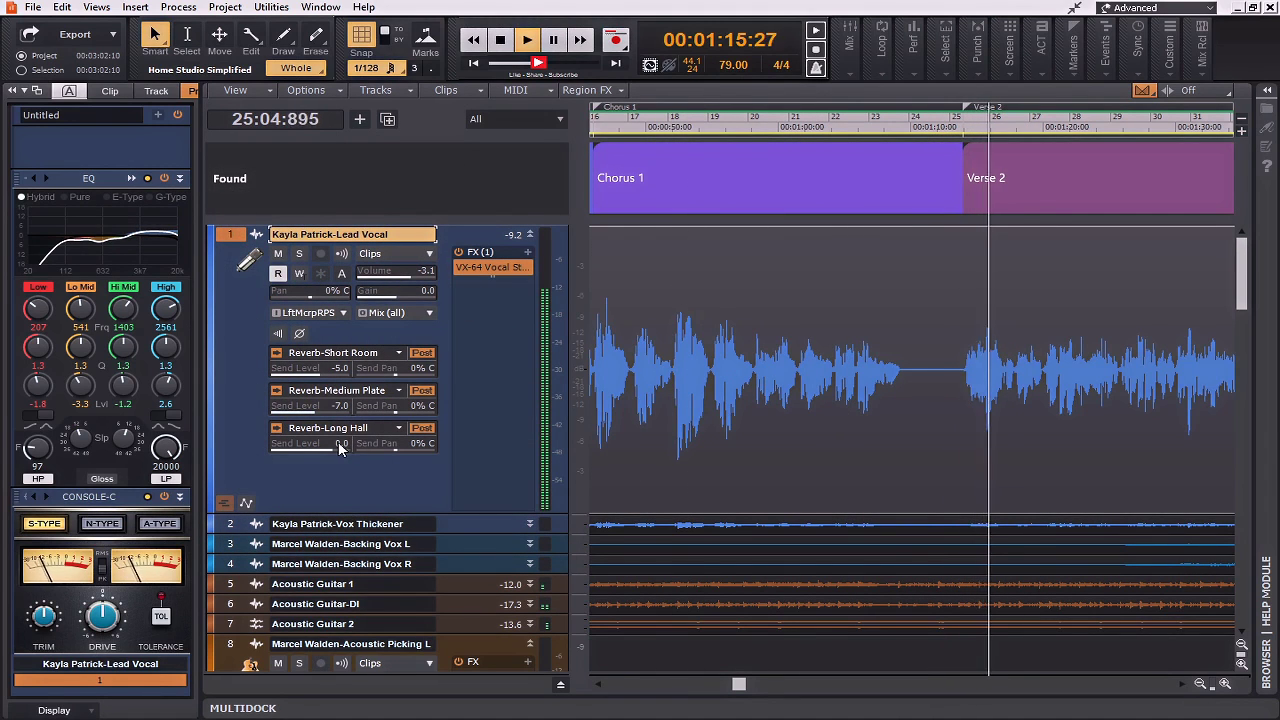
Step: Pan the lead vocal's Reverb-Long Hall send 100% left
{"action": "left_click_drag", "start_coordinate": [395, 444], "coordinate": [360, 444]}
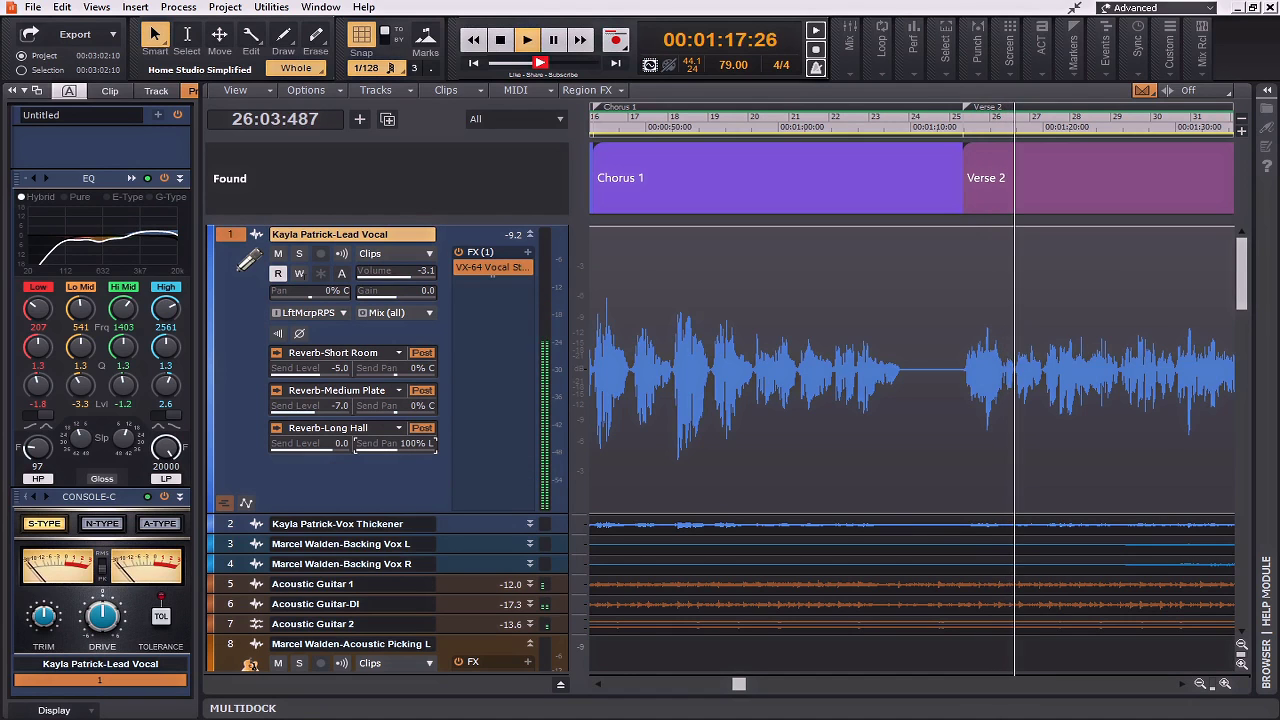
Step: Add a second Reverb-Long Hall send to the lead vocal track at level 0.0, panned 100% right
{"action": "right_click", "coordinate": [345, 468]}
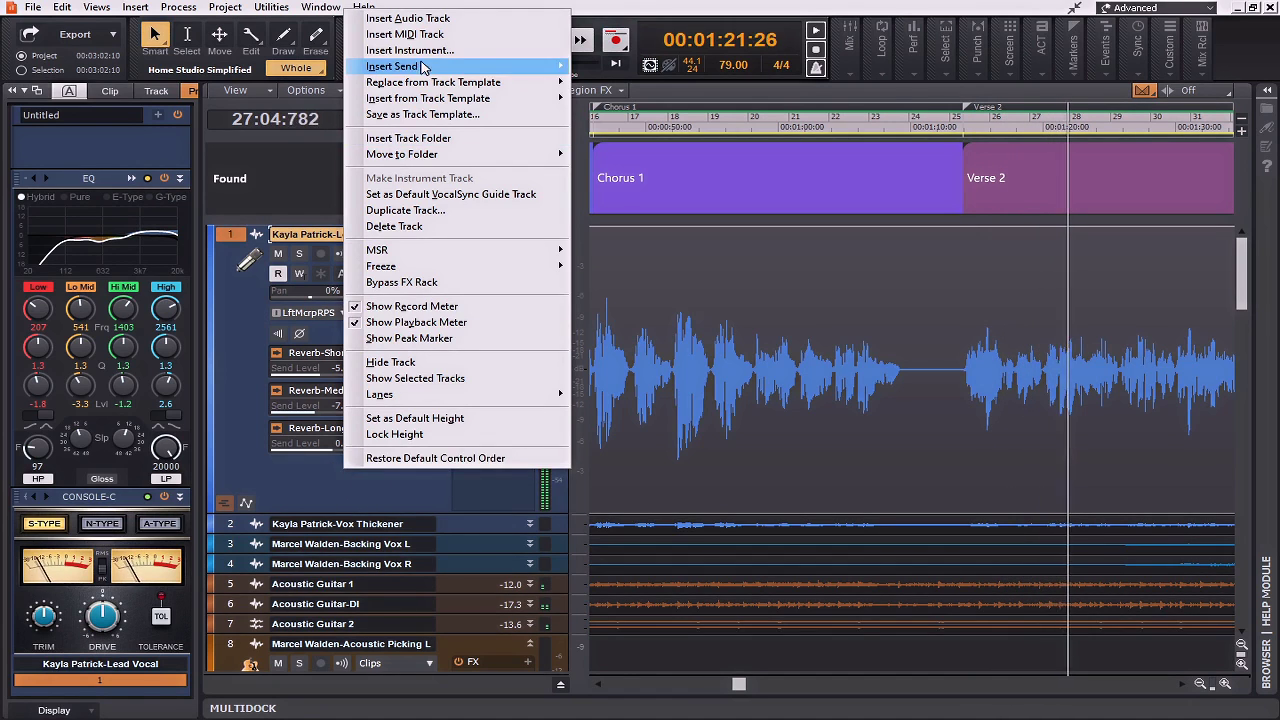
{"action": "mouse_move", "coordinate": [423, 66]}
{"action": "left_click", "coordinate": [639, 190]}
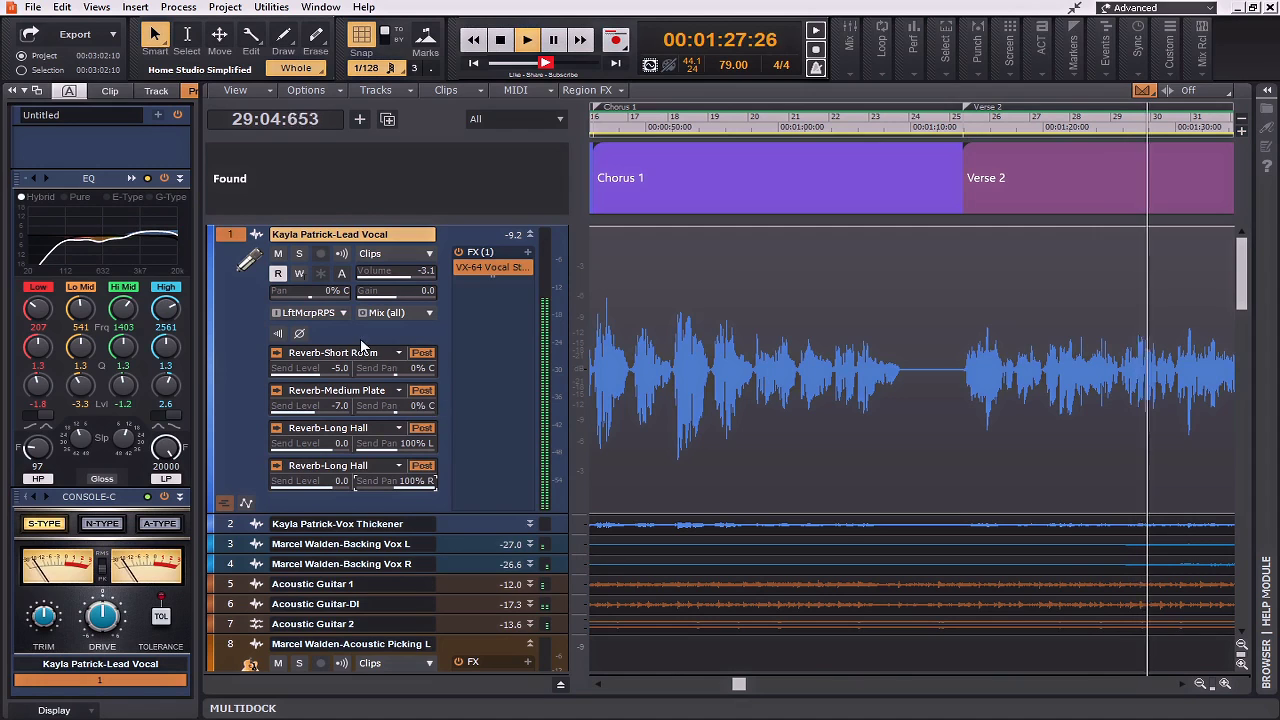
Step: Lower the lead vocal's volume to -6.3 and set its Reverb-Short Room send level to -1.0
{"action": "mouse_move", "coordinate": [404, 283]}
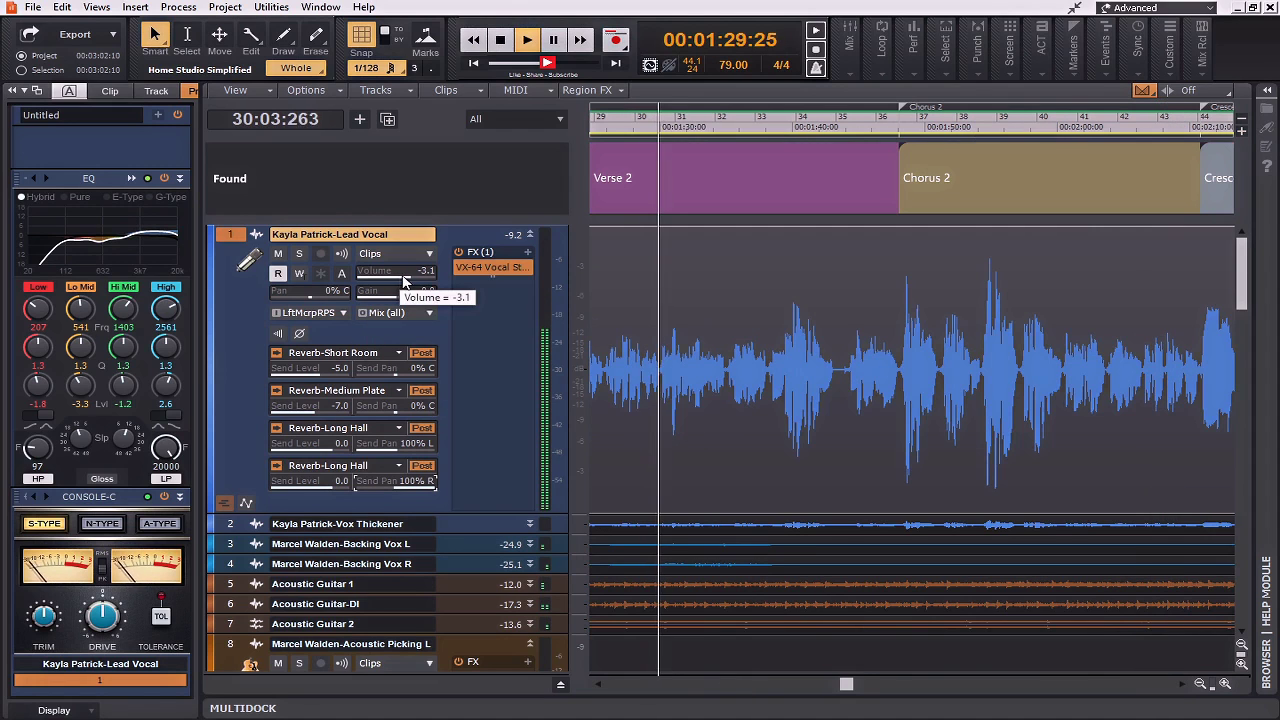
{"action": "left_click_drag", "start_coordinate": [404, 283], "coordinate": [386, 283]}
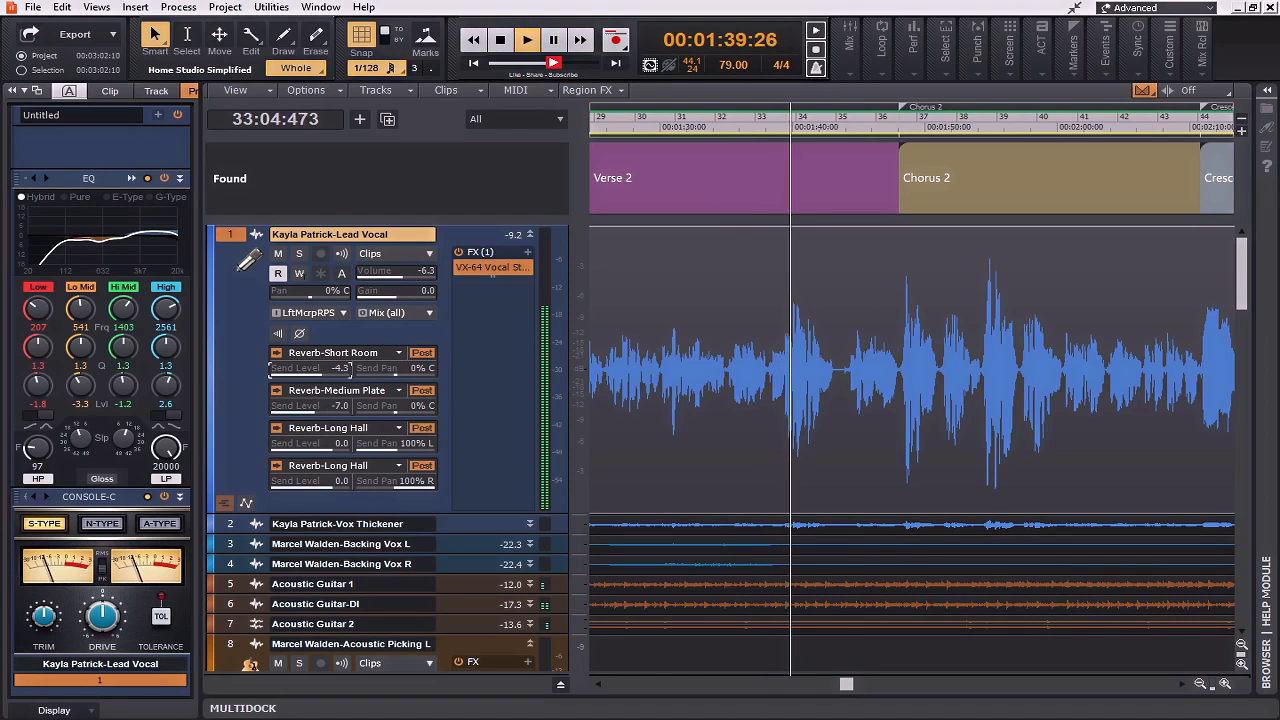
{"action": "scroll", "coordinate": [270, 368], "scroll_direction": "up", "scroll_amount": 5}
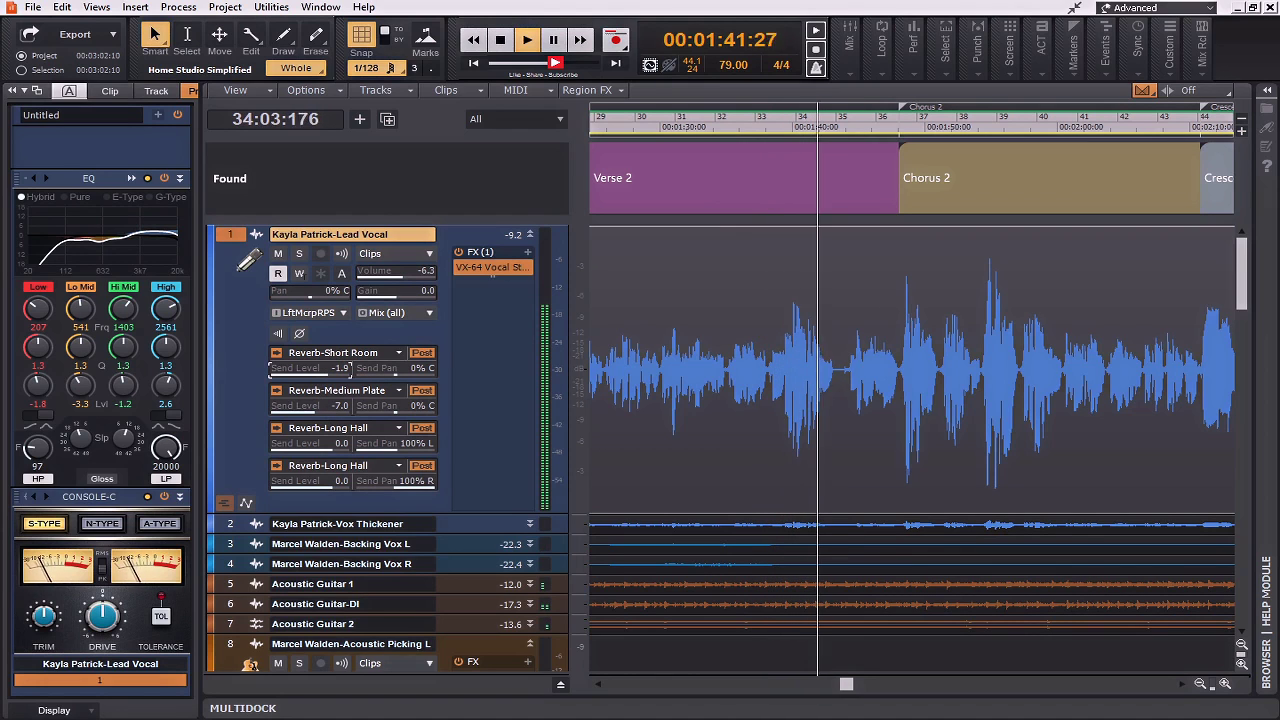
{"action": "scroll", "coordinate": [320, 370], "scroll_direction": "up", "scroll_amount": 4}
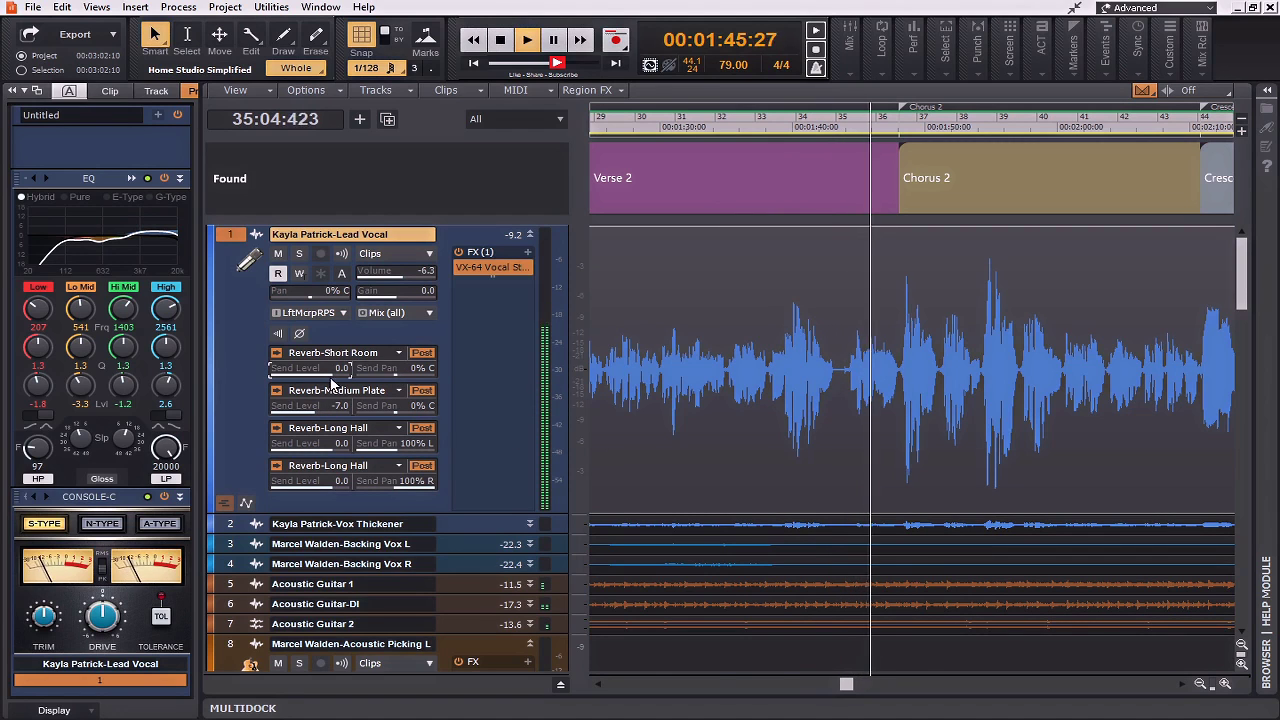
{"action": "scroll", "coordinate": [310, 368], "scroll_direction": "down", "scroll_amount": 2}
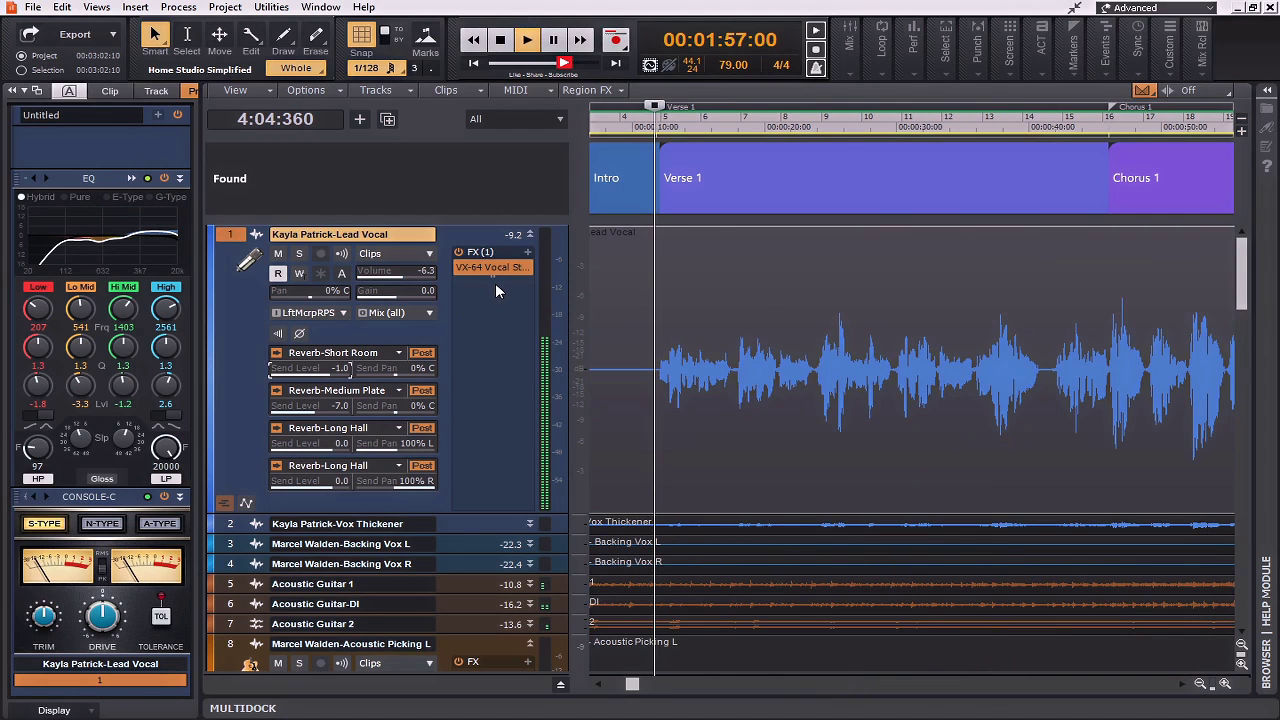
Step: Restart playback and insert the Sonitus Compressor after the VX-64 Vocal Strip on the lead vocal track
{"action": "key", "text": "space"}
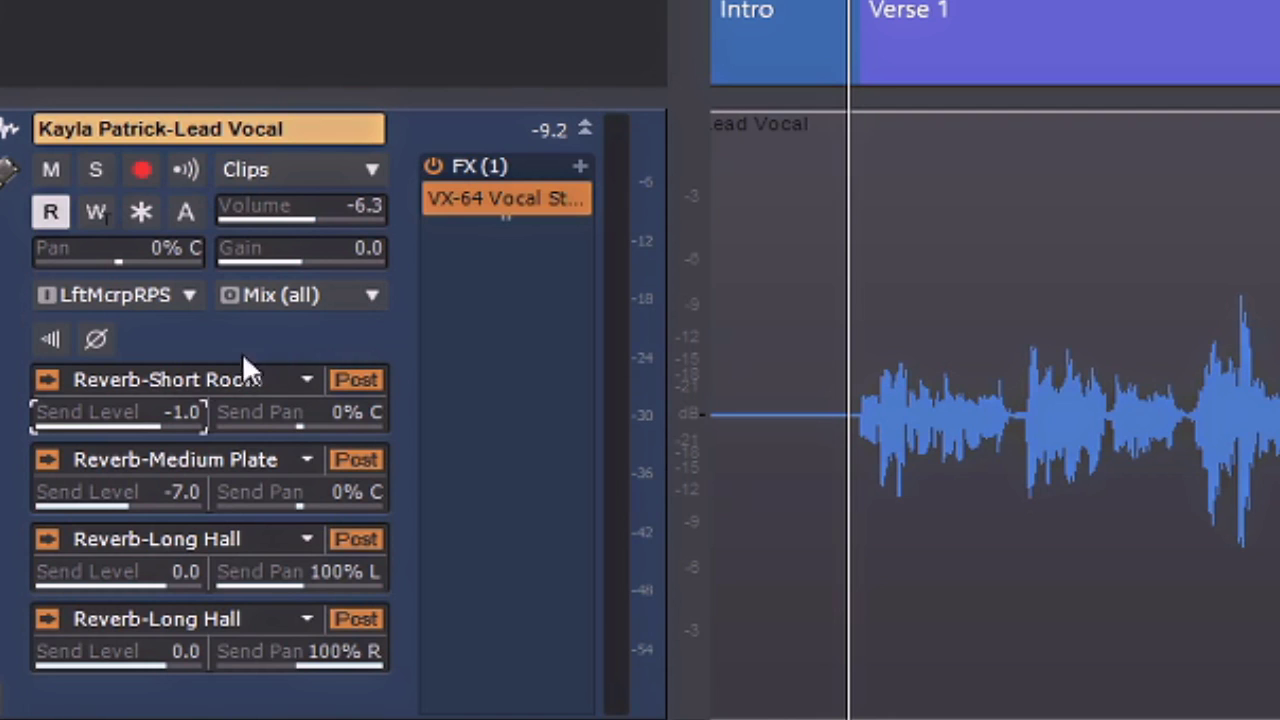
{"action": "mouse_move", "coordinate": [133, 418]}
{"action": "mouse_move", "coordinate": [283, 200]}
{"action": "key", "text": "space"}
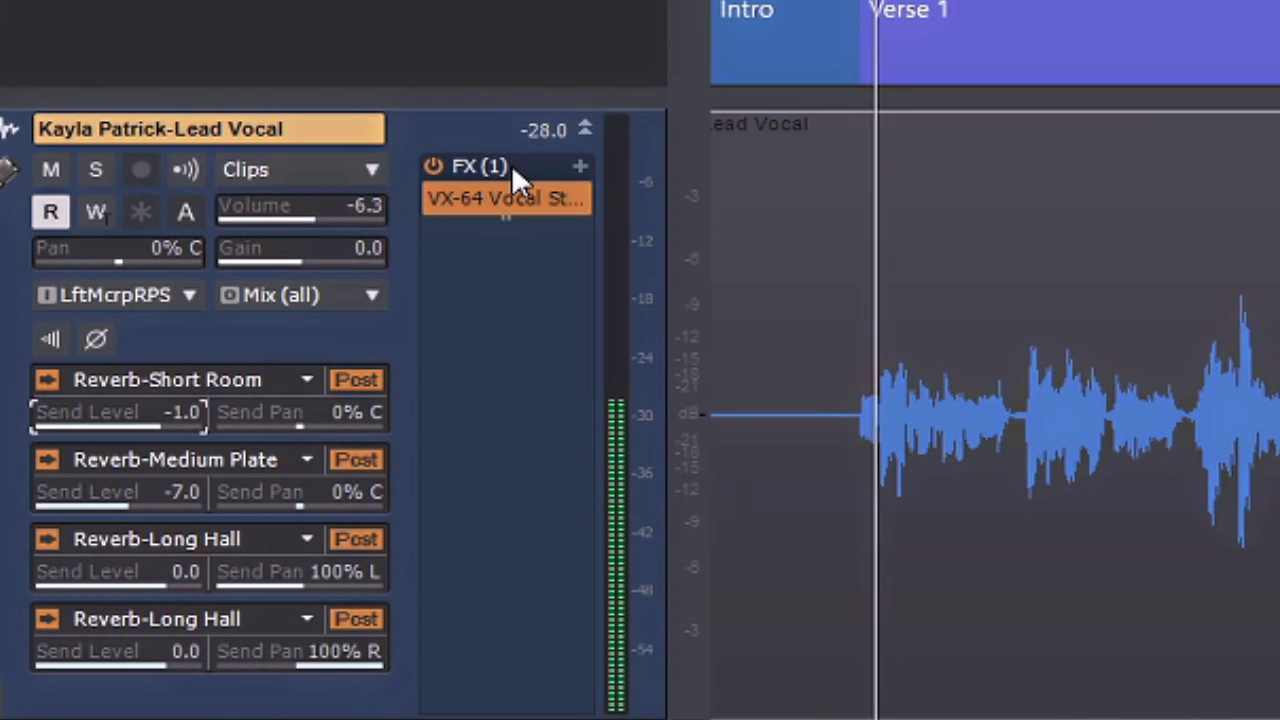
{"action": "right_click", "coordinate": [501, 258]}
{"action": "mouse_move", "coordinate": [566, 297]}
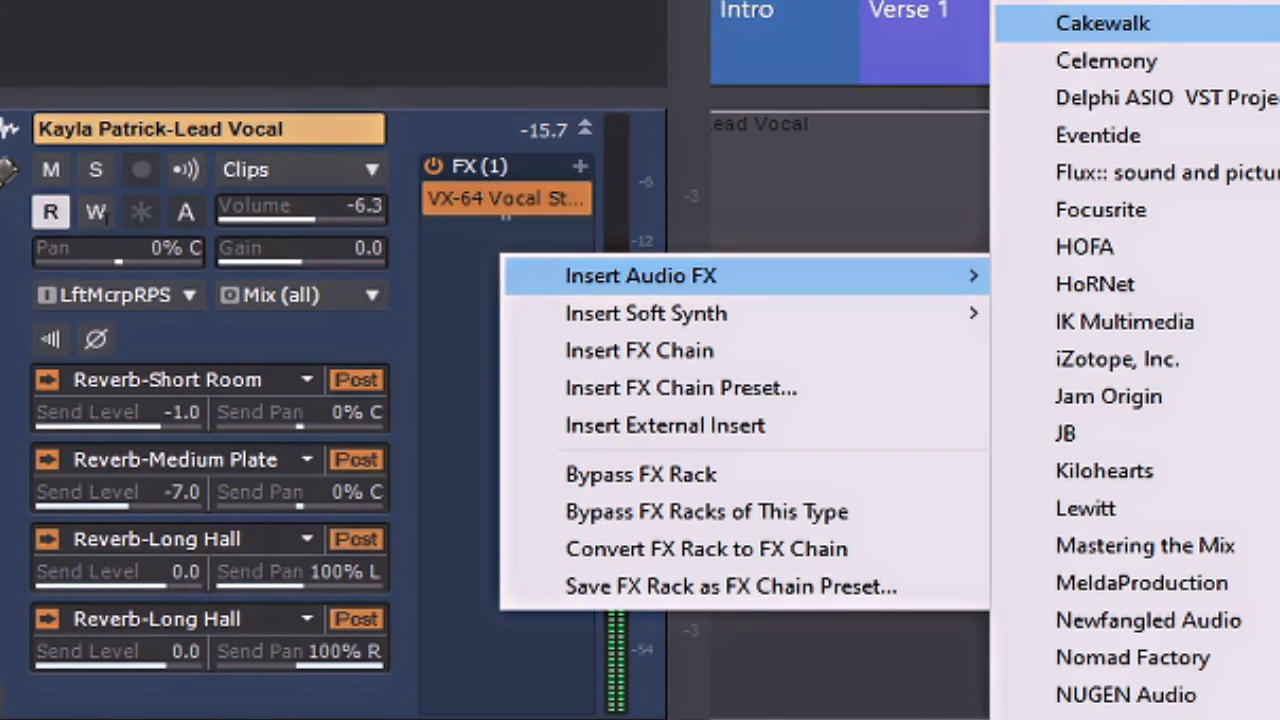
{"action": "left_click", "coordinate": [1275, 60]}
{"action": "left_click_drag", "start_coordinate": [175, 345], "coordinate": [185, 100]}
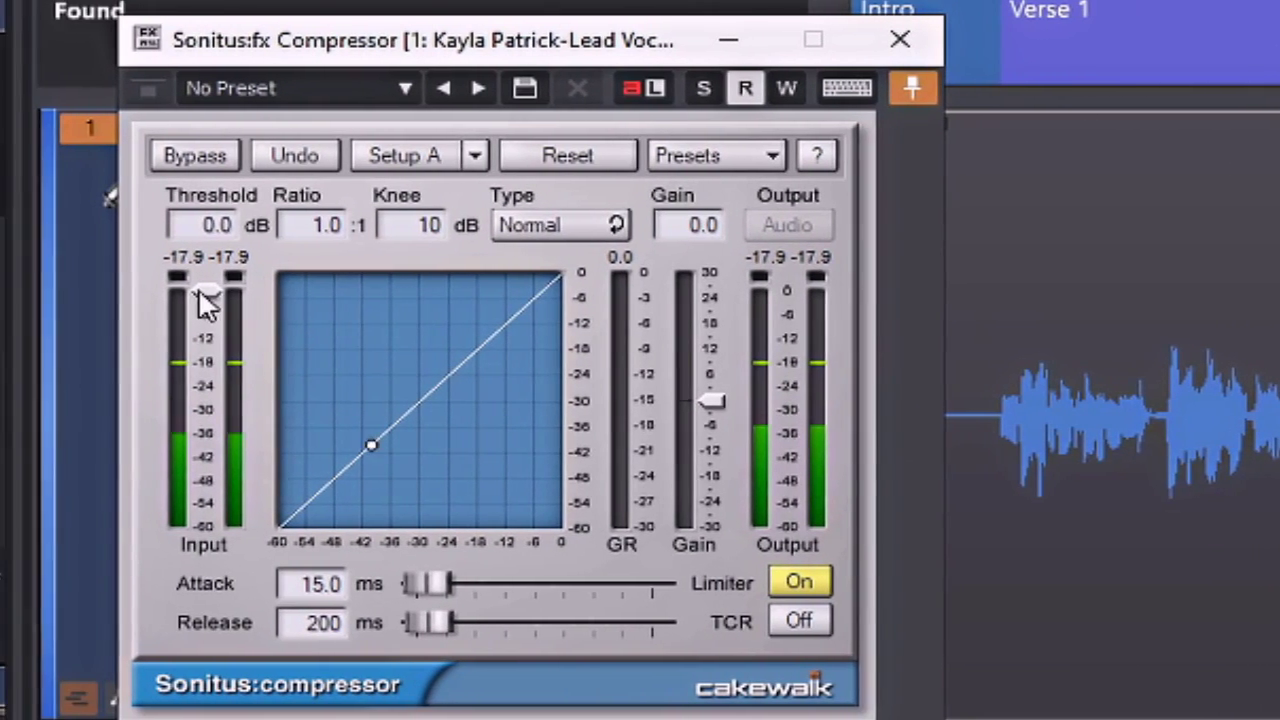
Step: Set the compressor's threshold to -21.9 dB, the ratio to 1.9:1 and the gain to 3.2
{"action": "left_click_drag", "start_coordinate": [73, 294], "coordinate": [78, 377]}
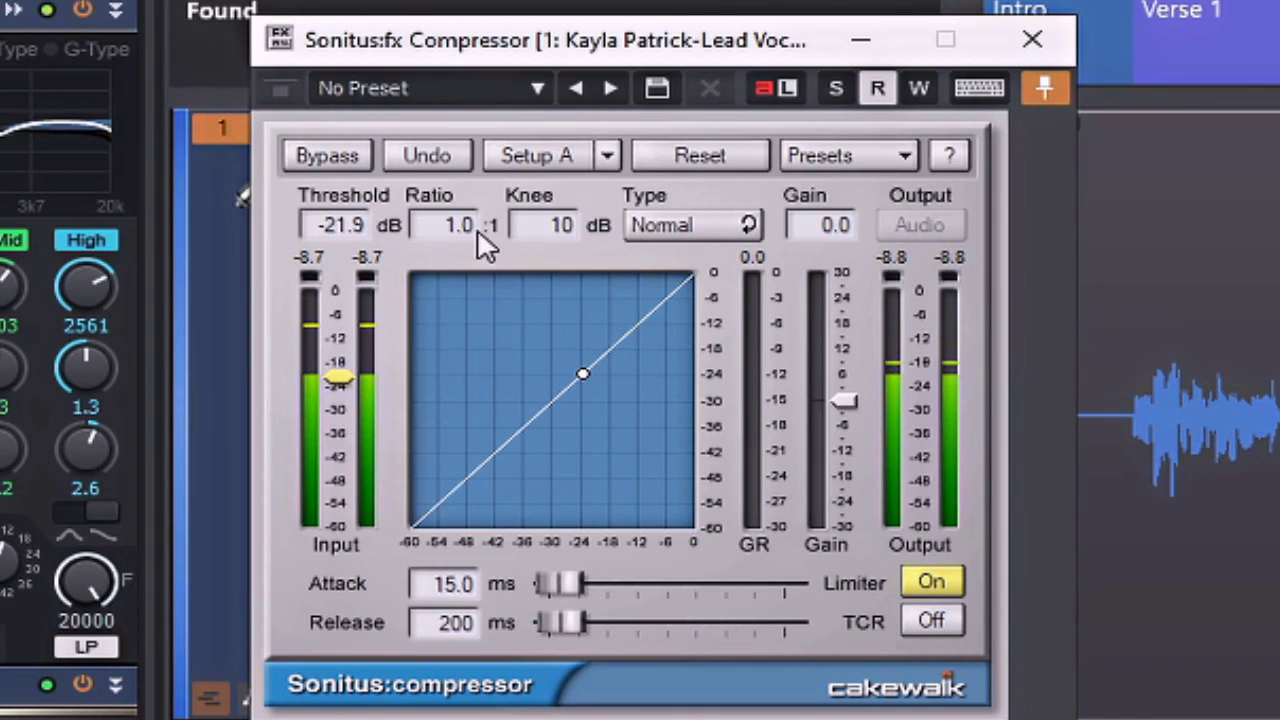
{"action": "scroll", "coordinate": [475, 230], "scroll_direction": "down", "scroll_amount": 3}
{"action": "scroll", "coordinate": [470, 231], "scroll_direction": "up", "scroll_amount": 12}
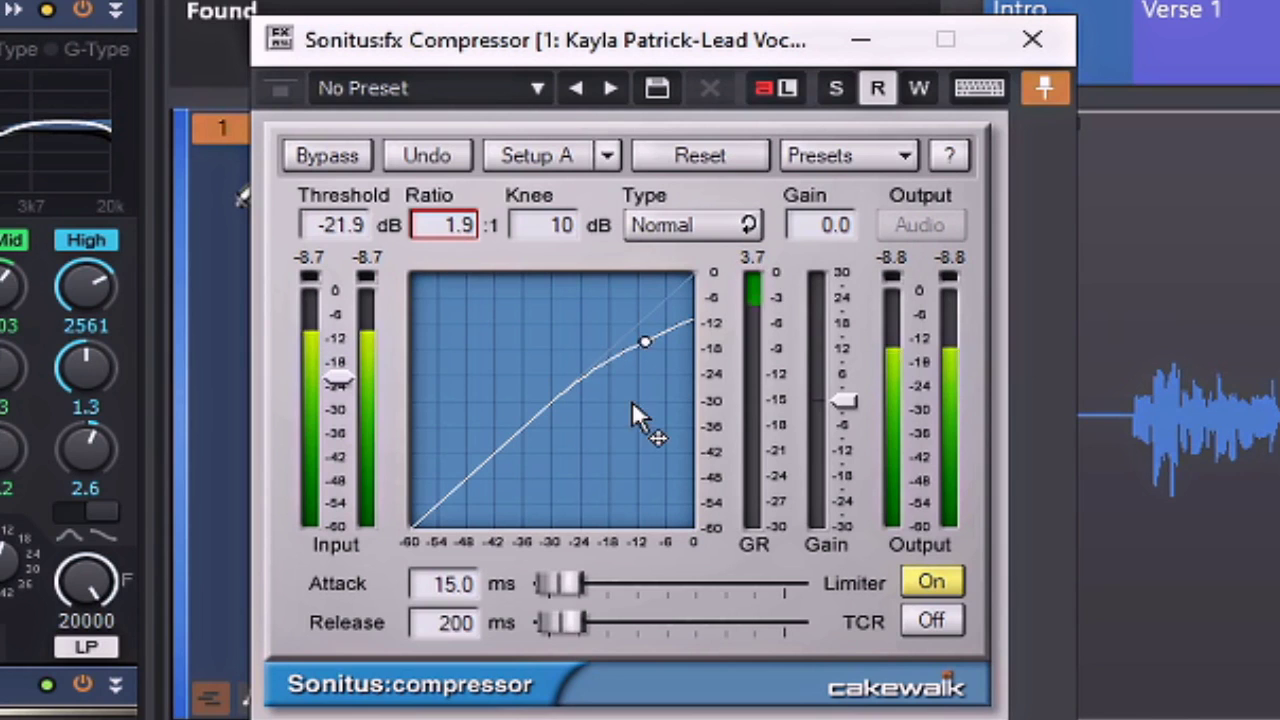
{"action": "left_click_drag", "start_coordinate": [845, 400], "coordinate": [845, 387]}
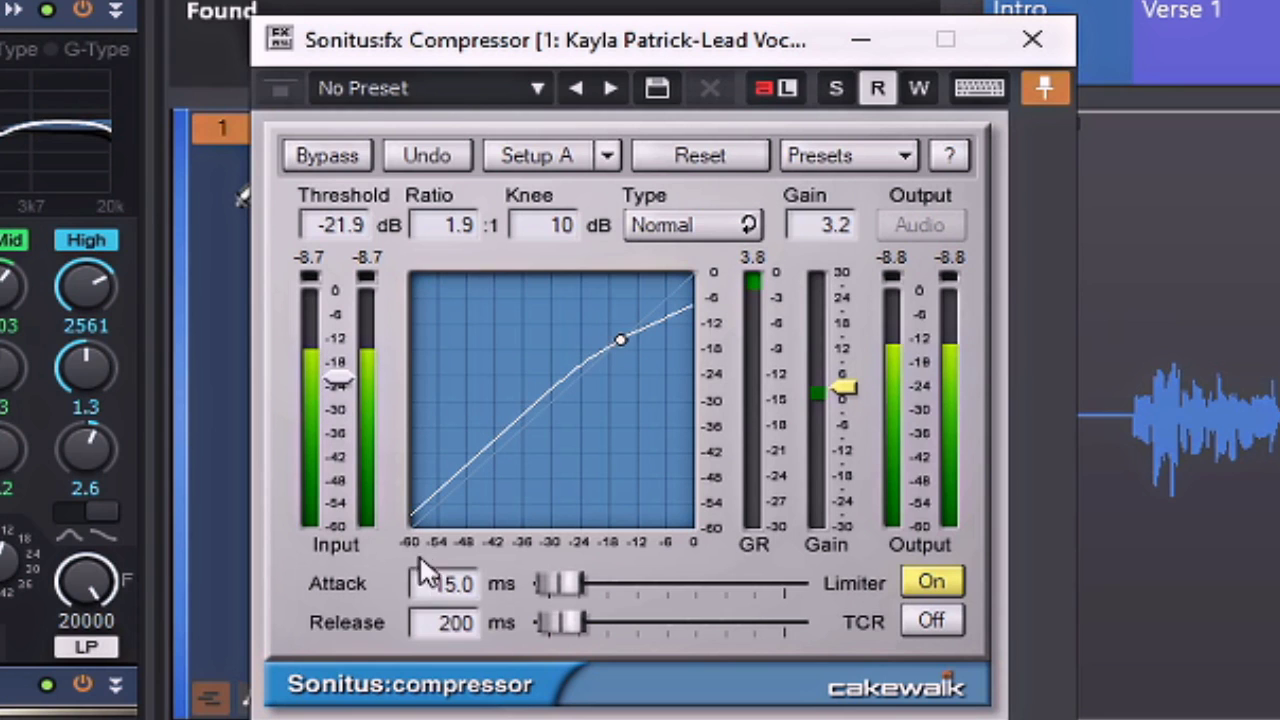
Step: Set the compressor's attack to 97.1 ms and its release to 87 ms
{"action": "left_click_drag", "start_coordinate": [560, 583], "coordinate": [608, 584]}
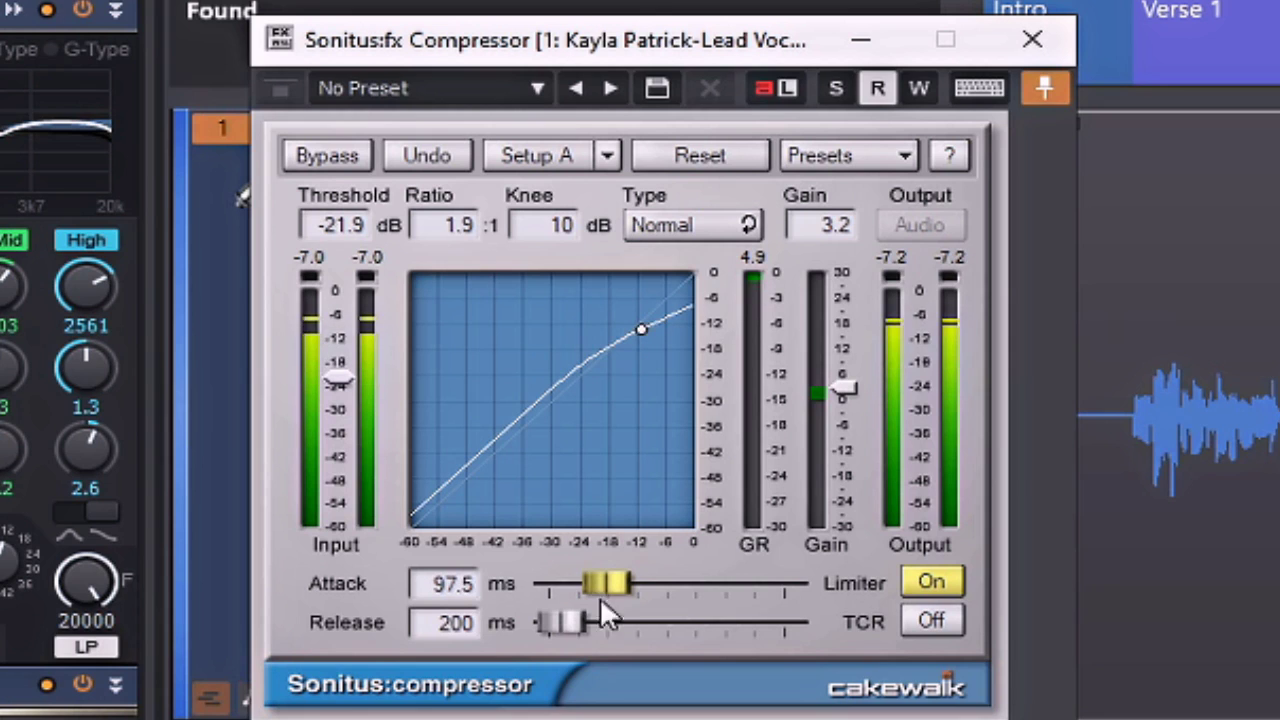
{"action": "left_click_drag", "start_coordinate": [558, 622], "coordinate": [555, 622]}
{"action": "left_click_drag", "start_coordinate": [619, 585], "coordinate": [617, 585]}
Step: Readjust the compressor's threshold to -21.5 dB and set its attack to 80.0 ms
{"action": "left_click_drag", "start_coordinate": [338, 377], "coordinate": [338, 390]}
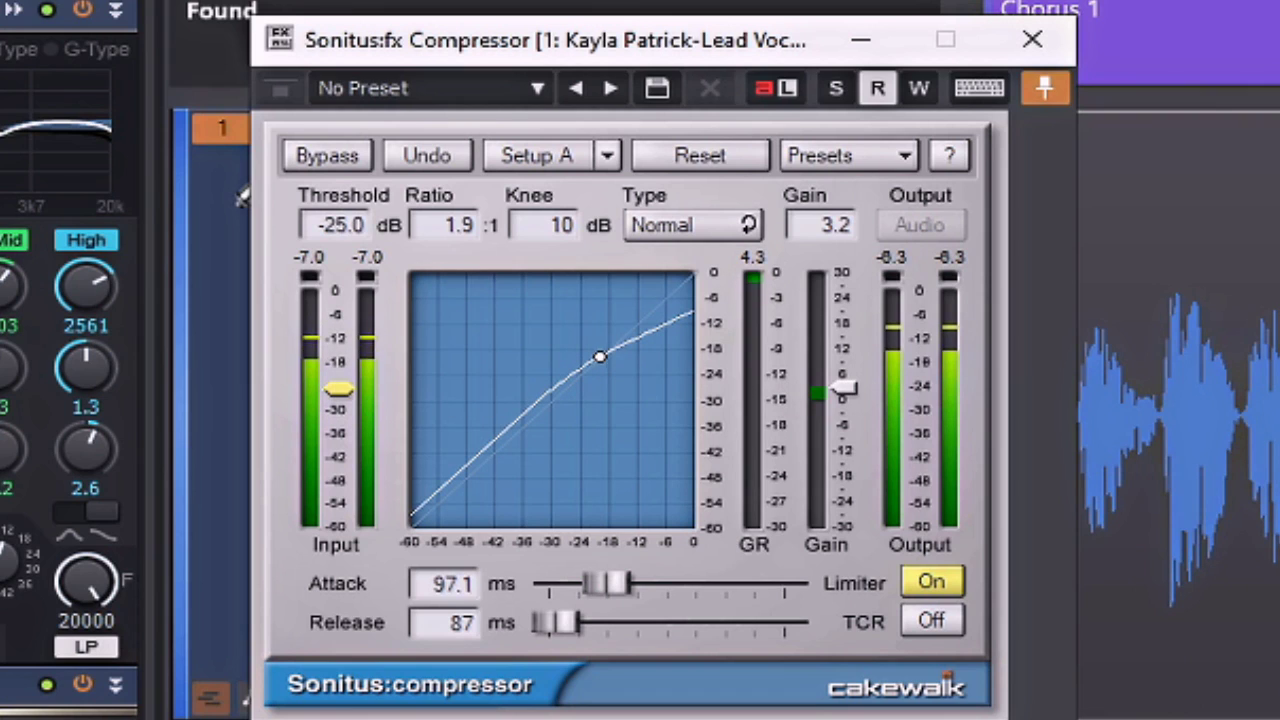
{"action": "left_click_drag", "start_coordinate": [340, 395], "coordinate": [338, 377]}
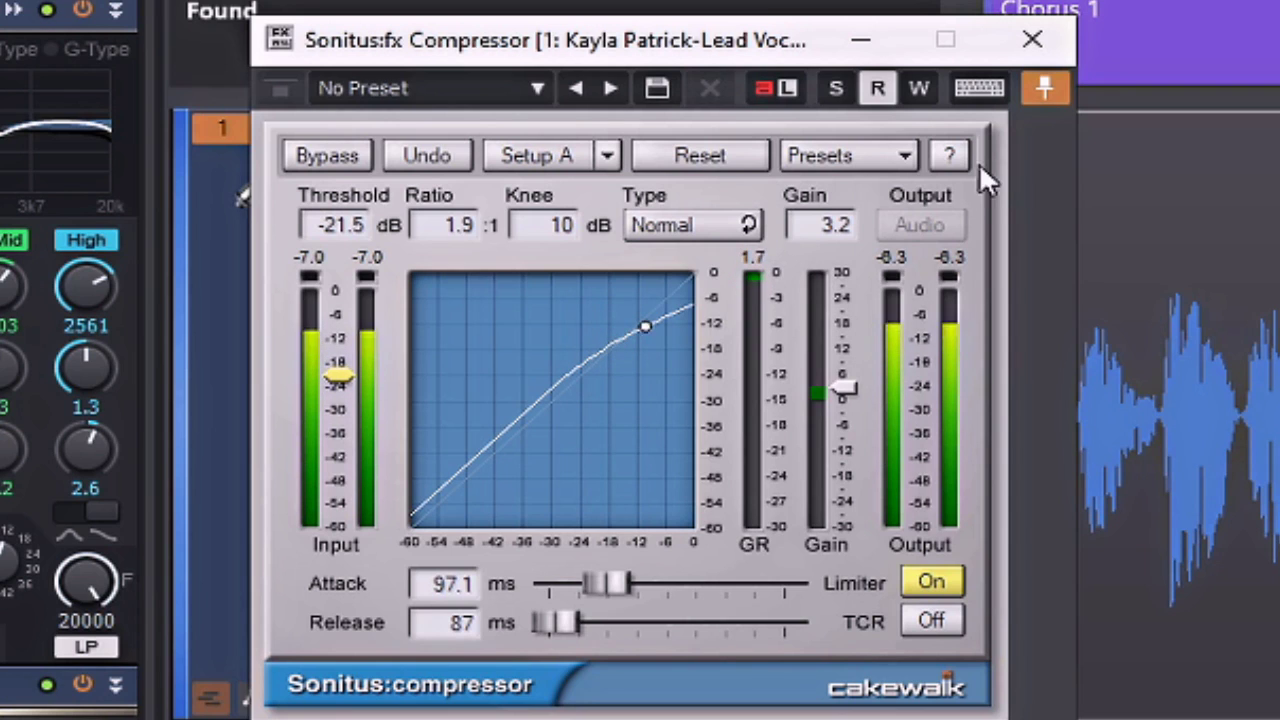
{"action": "left_click_drag", "start_coordinate": [605, 586], "coordinate": [598, 586]}
{"action": "left_click", "coordinate": [447, 583]}
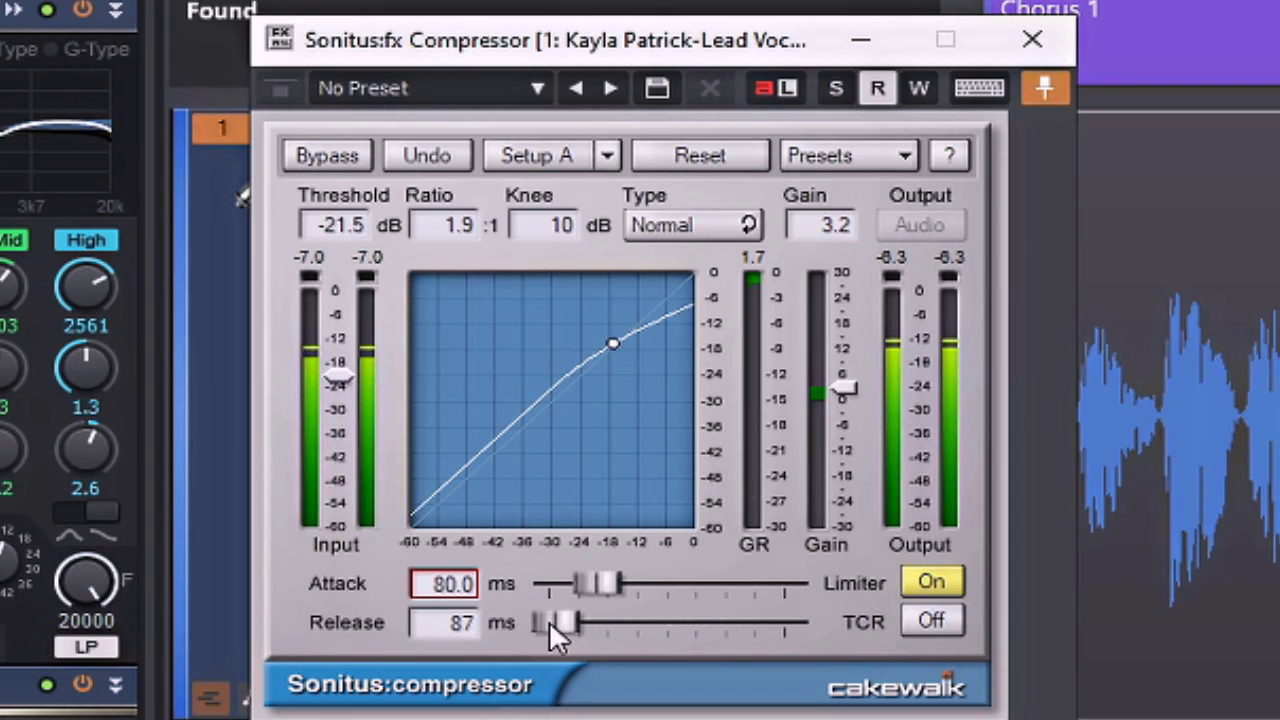
Step: Reset the gain reduction peak reading, set the compressor's ratio to 3.0:1 and close the plug-in
{"action": "left_click", "coordinate": [748, 256]}
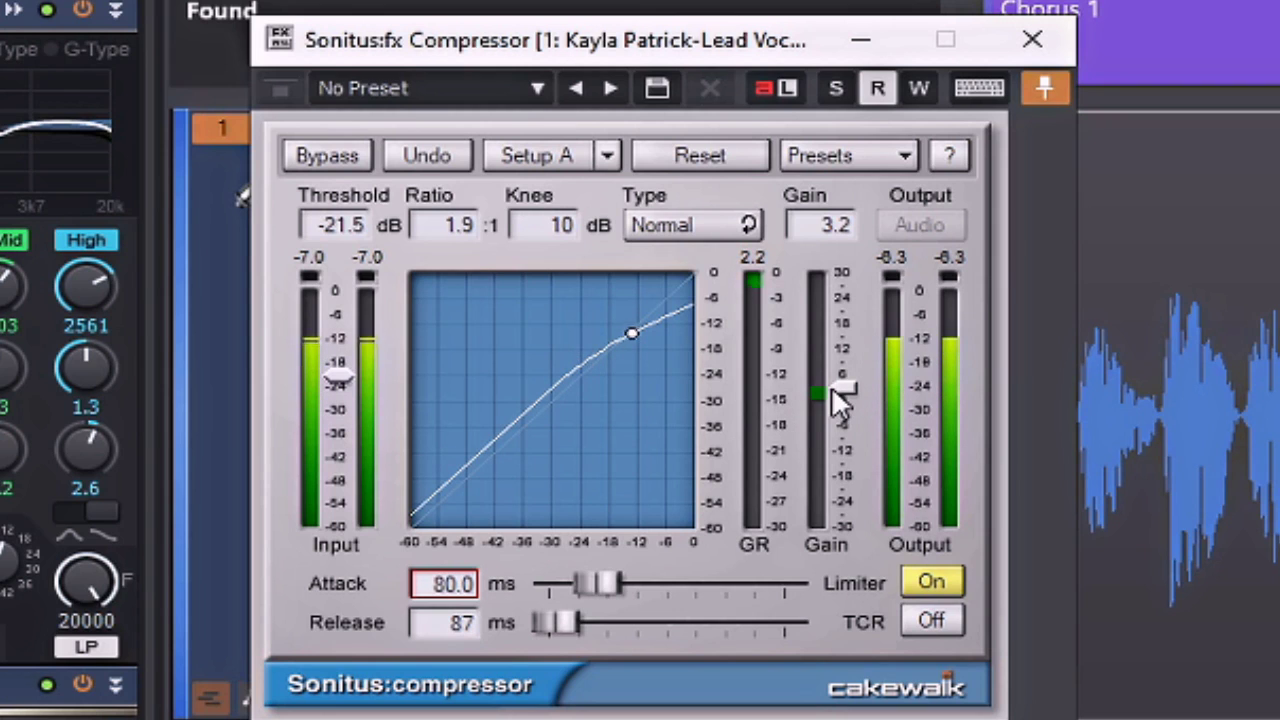
{"action": "left_click", "coordinate": [458, 230]}
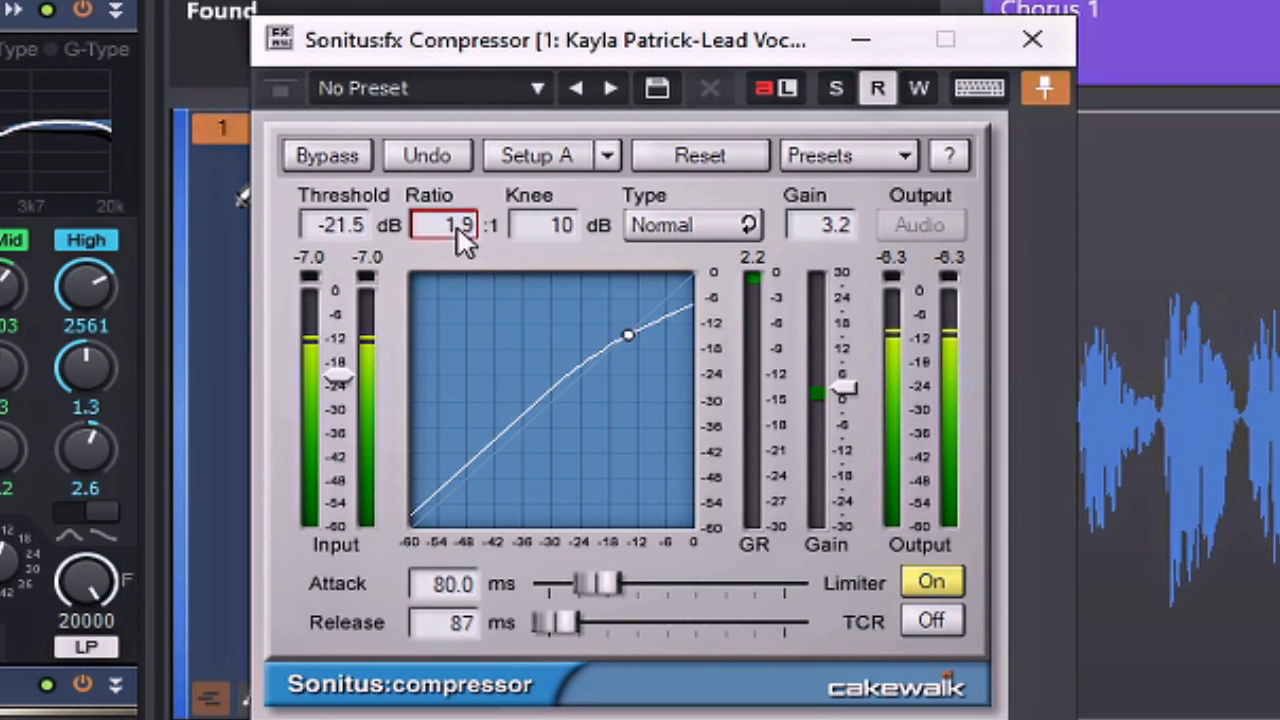
{"action": "left_click", "coordinate": [459, 228]}
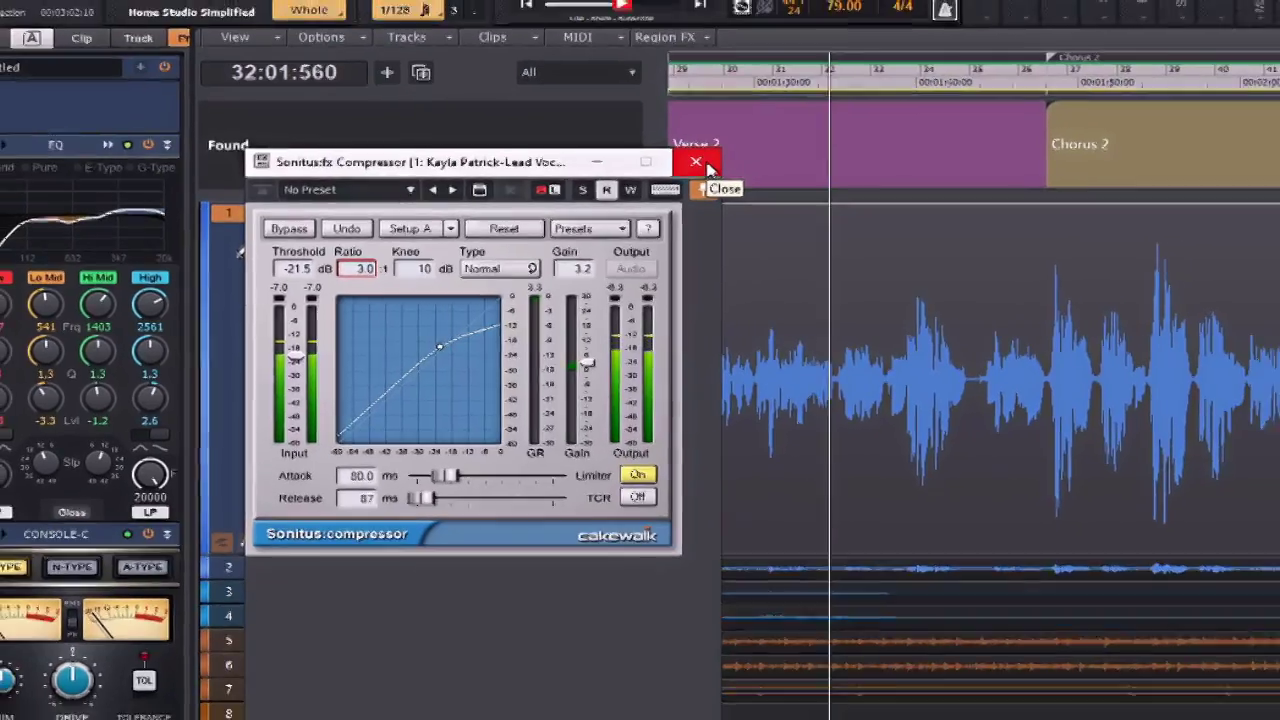
{"action": "left_click", "coordinate": [704, 165]}
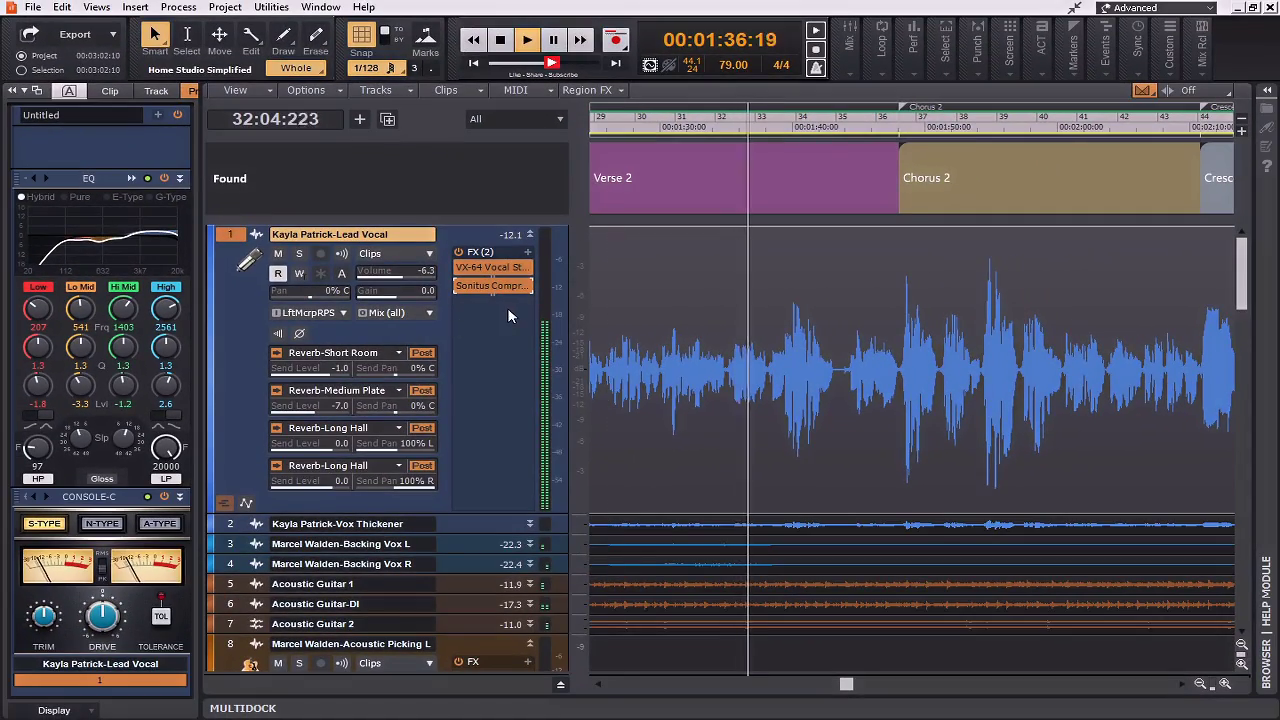
Step: Insert the Sonitus Multiband after the compressor on the lead vocal track
{"action": "right_click", "coordinate": [508, 316]}
{"action": "mouse_move", "coordinate": [531, 324]}
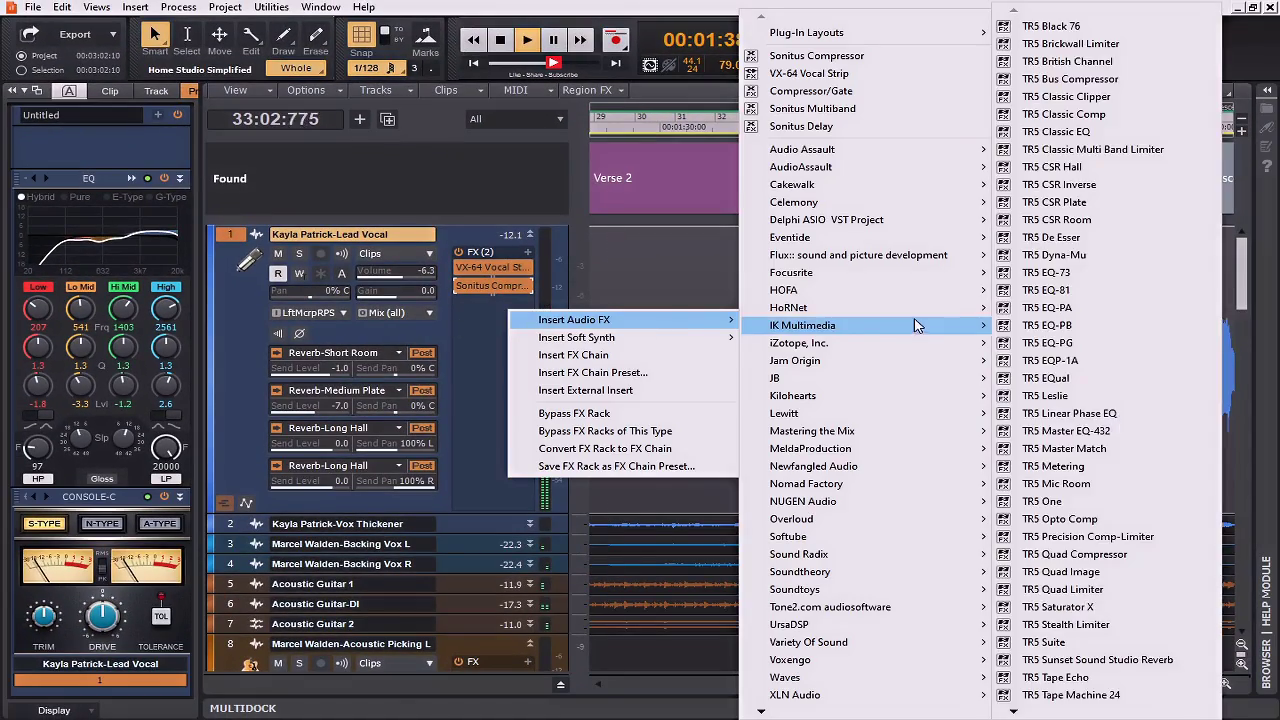
{"action": "mouse_move", "coordinate": [870, 186]}
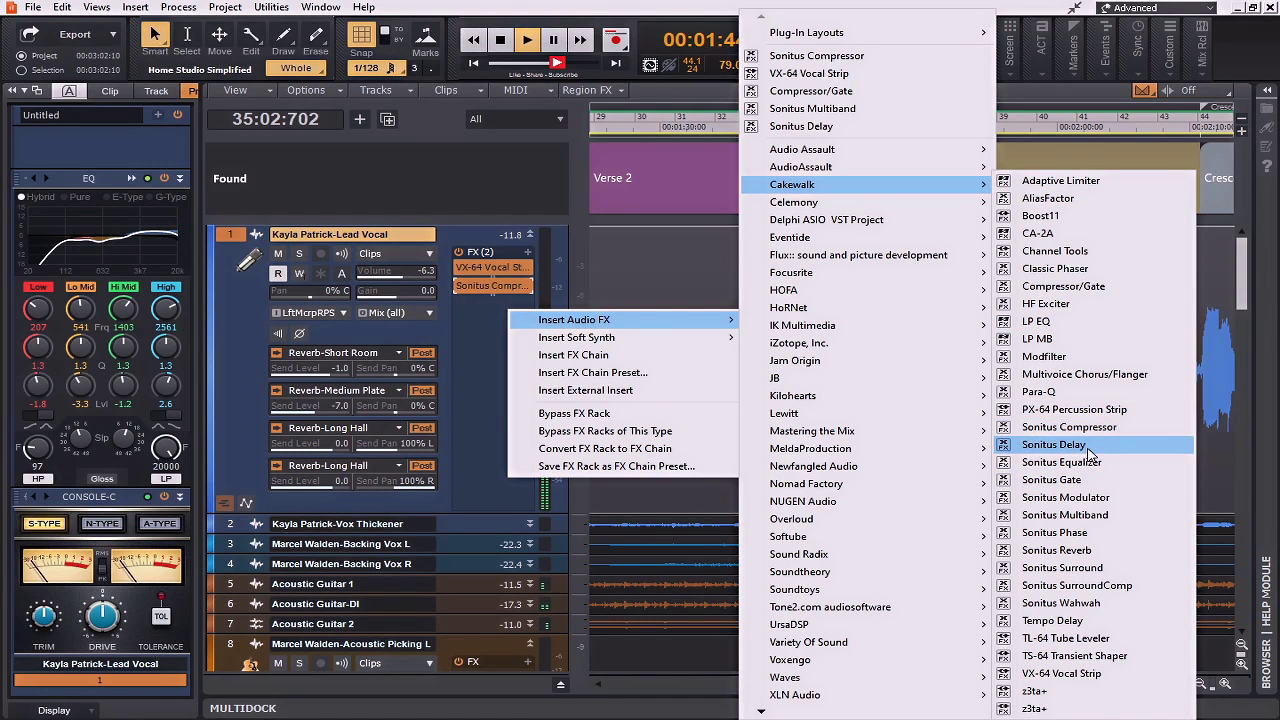
{"action": "left_click", "coordinate": [1064, 515]}
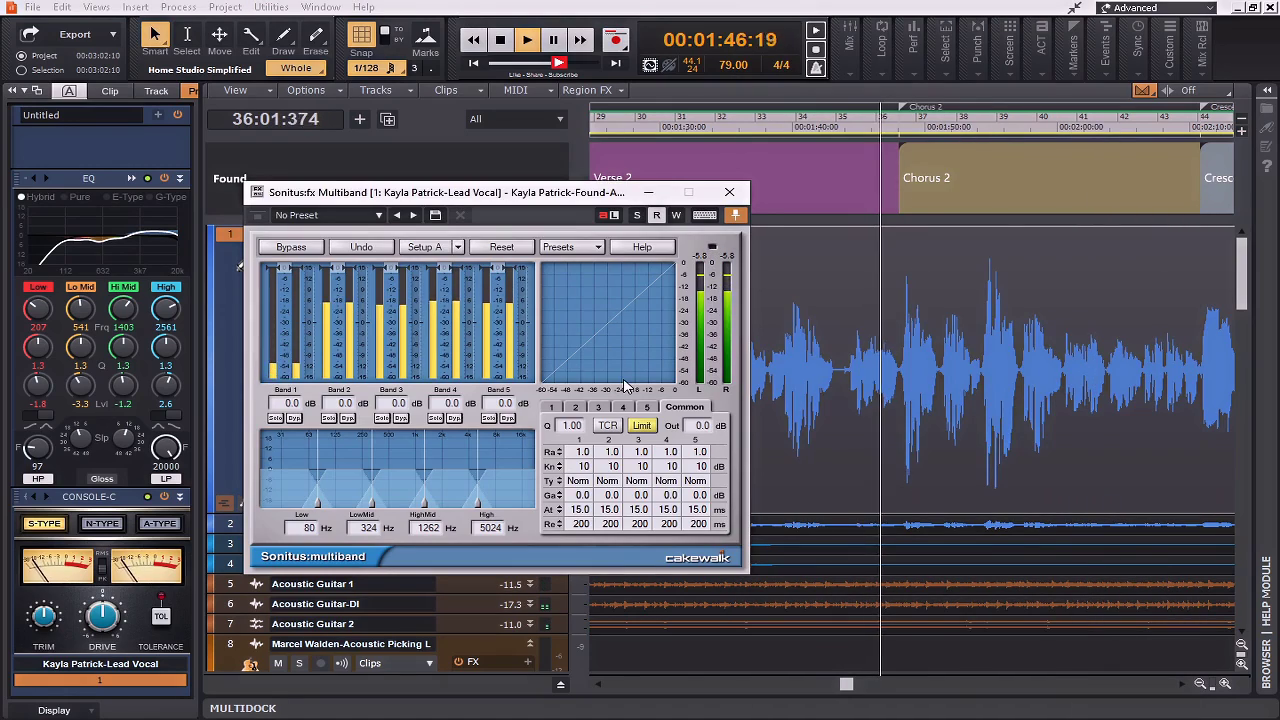
Step: Set the multiband's Band 5 threshold to -16.5 dB and its ratio to 3.0:1
{"action": "left_click", "coordinate": [497, 268]}
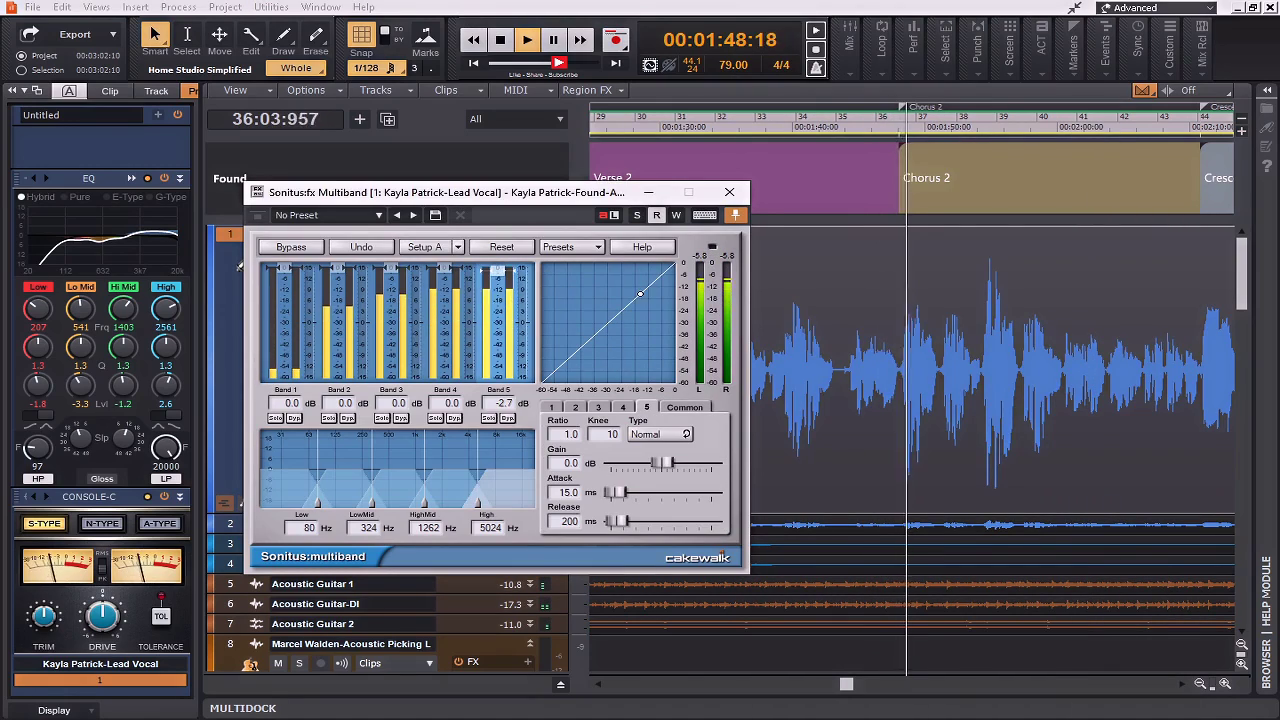
{"action": "left_click_drag", "start_coordinate": [497, 268], "coordinate": [497, 300]}
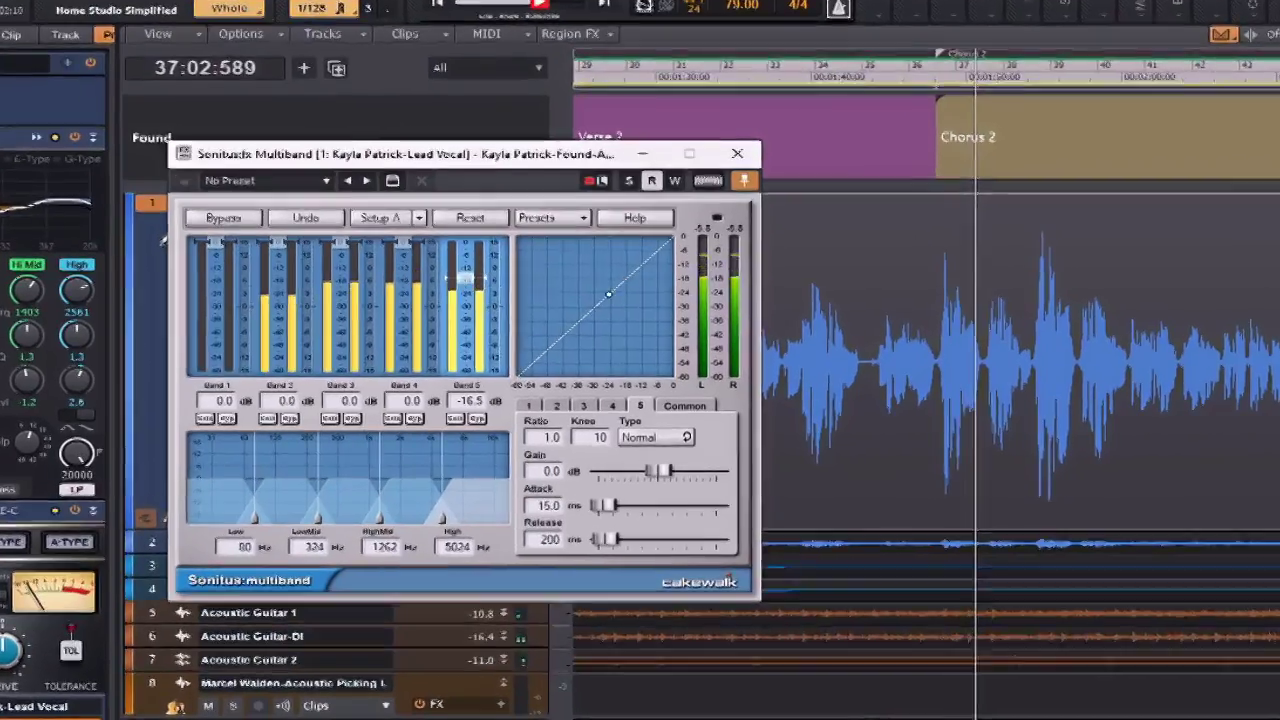
{"action": "double_click", "coordinate": [546, 437]}
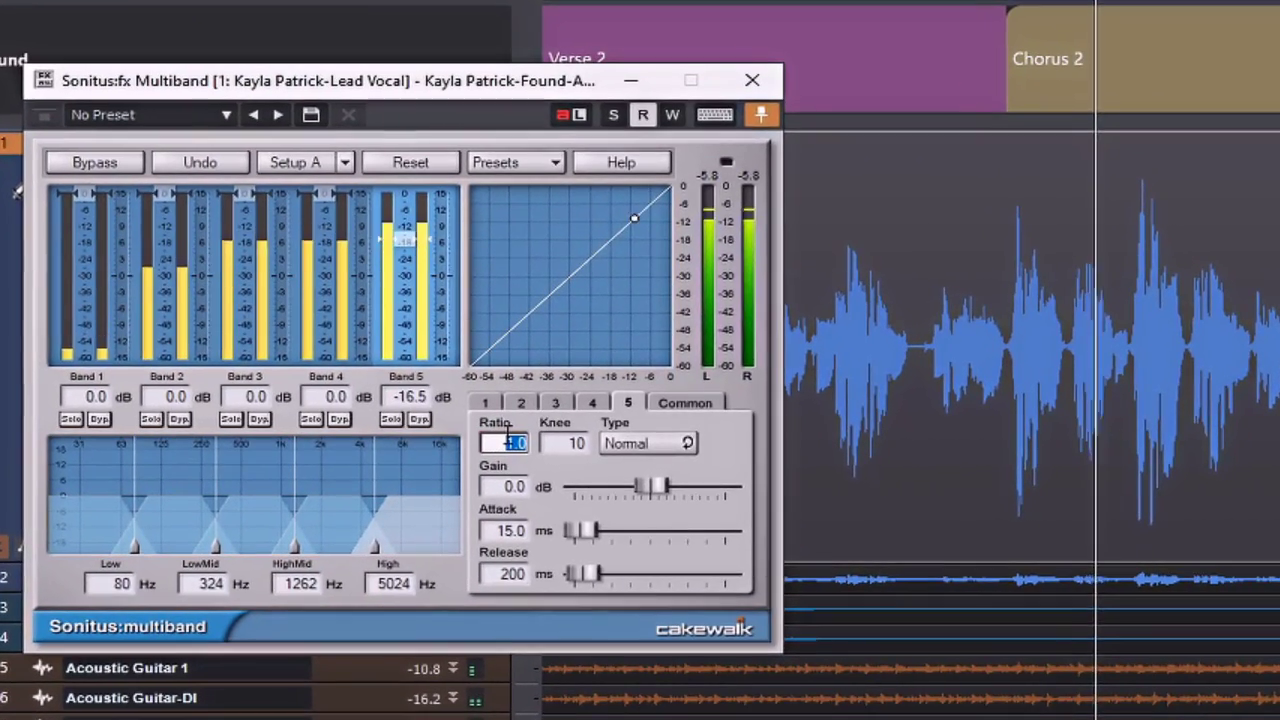
{"action": "type", "text": "4"}
{"action": "key", "text": "Return"}
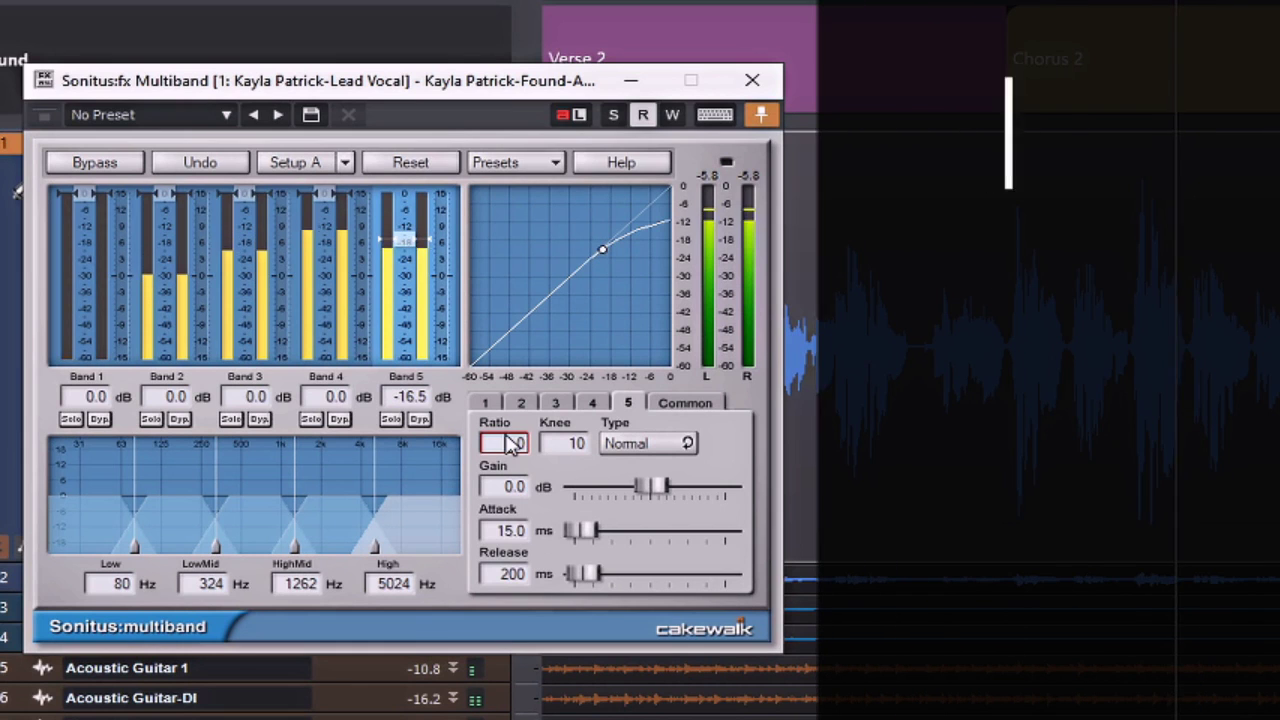
{"action": "double_click", "coordinate": [510, 443]}
{"action": "type", "text": "3"}
{"action": "key", "text": "Return"}
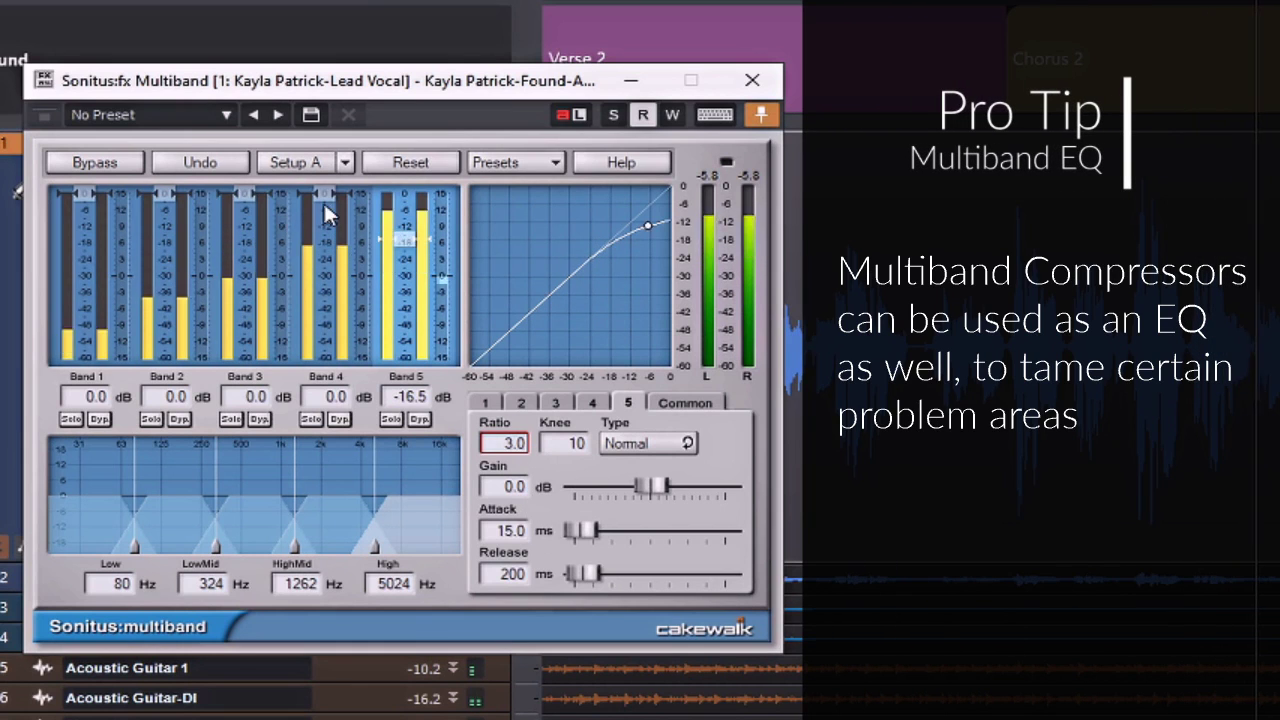
Step: Set the multiband thresholds to -18.0 dB for Band 4, -16.7 dB for Band 3 and -26.8 dB for Band 2
{"action": "left_click_drag", "start_coordinate": [328, 213], "coordinate": [326, 257]}
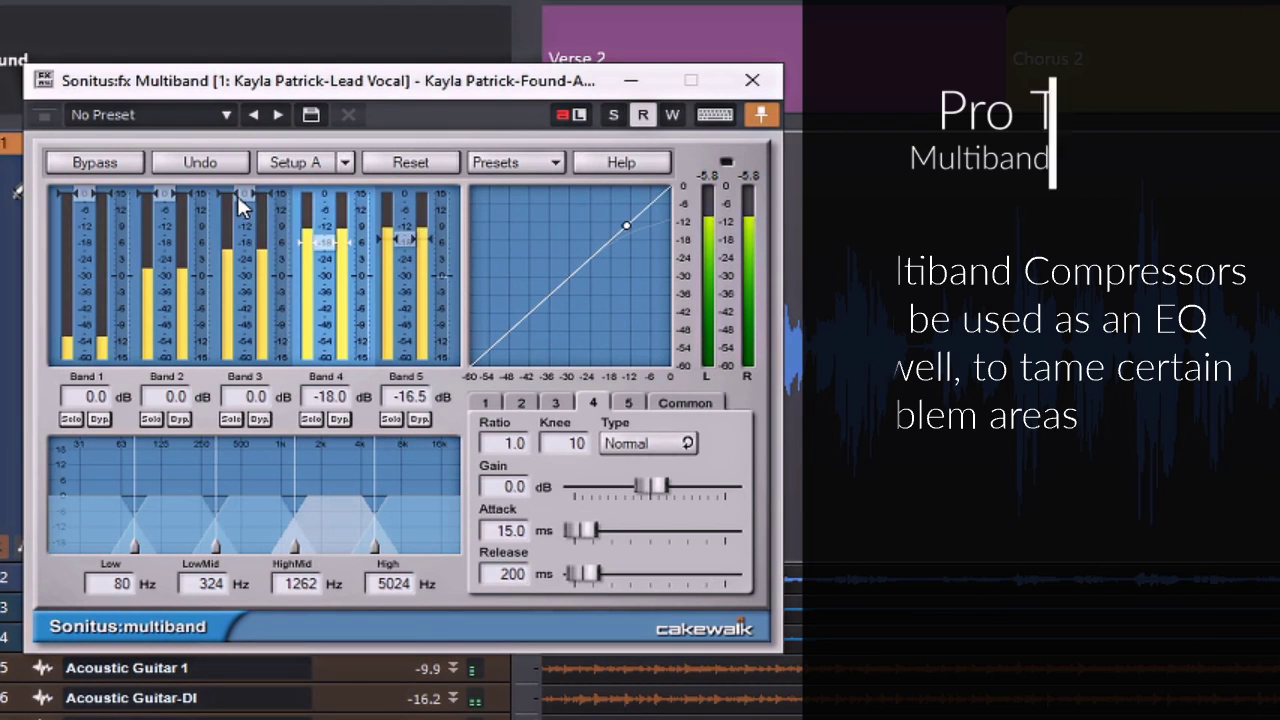
{"action": "left_click_drag", "start_coordinate": [244, 195], "coordinate": [244, 238]}
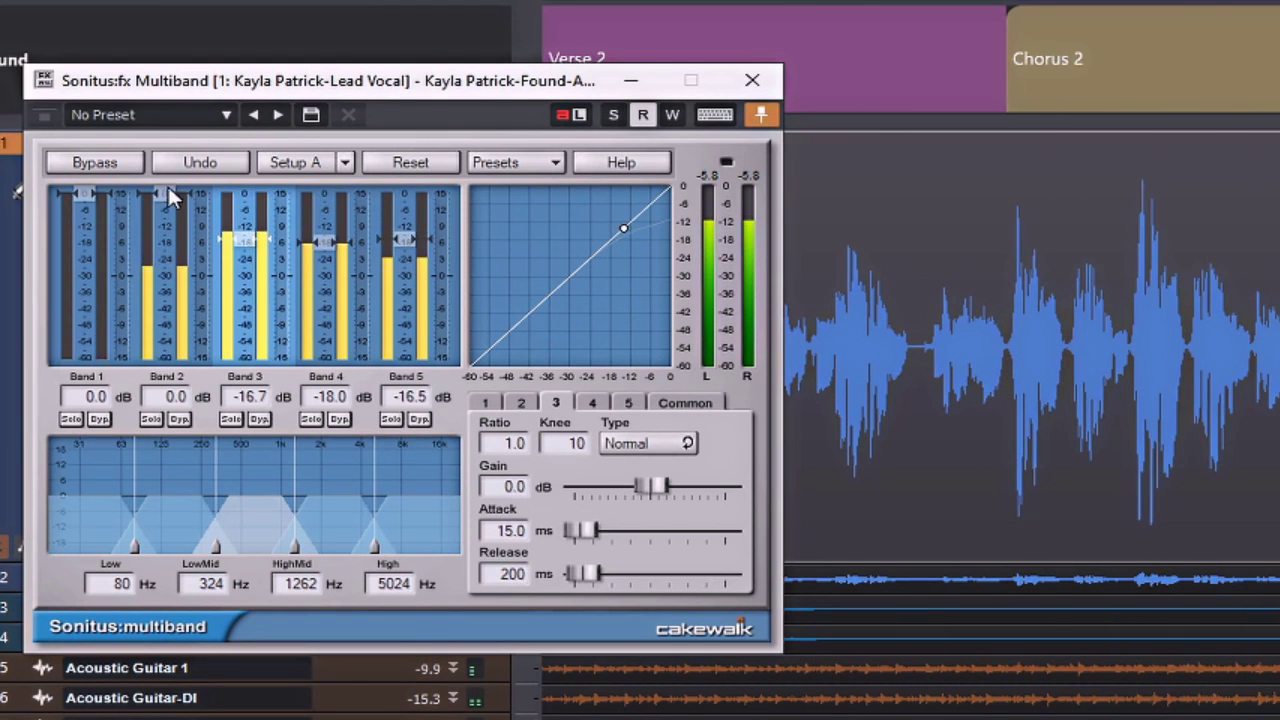
{"action": "left_click_drag", "start_coordinate": [170, 197], "coordinate": [168, 230]}
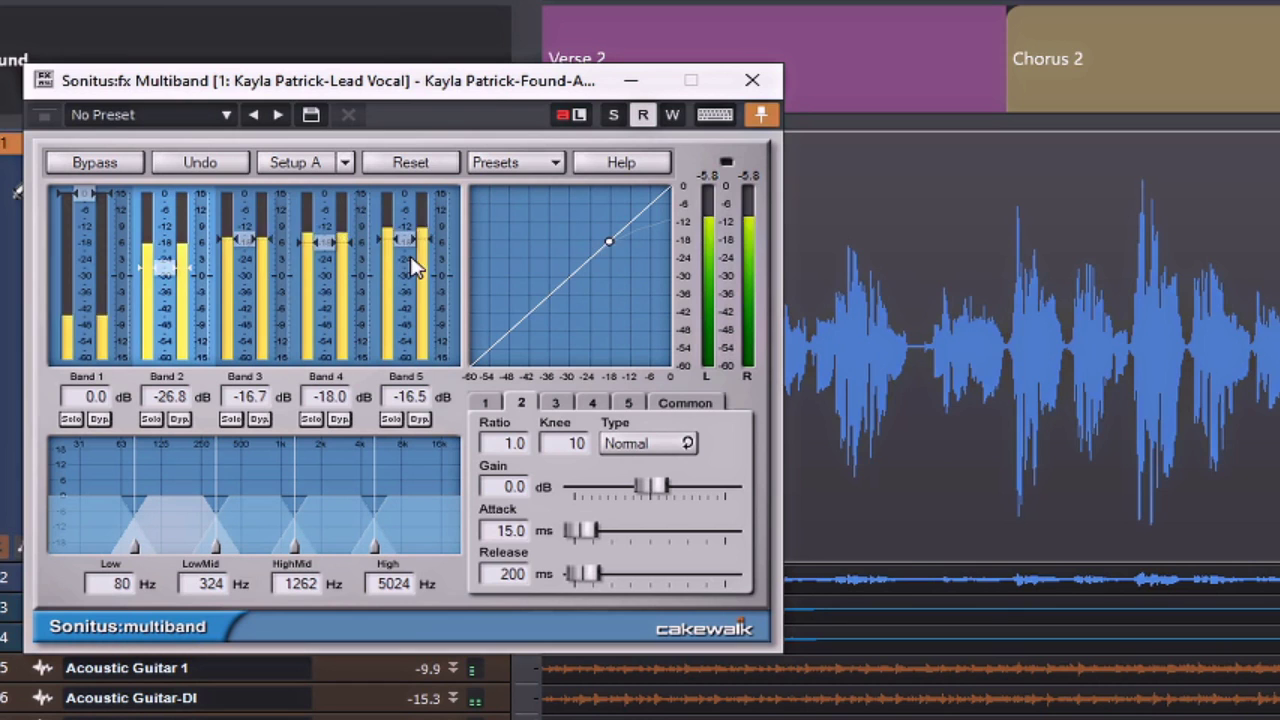
Step: Set the multiband's ratio to 3.0:1 for Band 4 and for Band 3
{"action": "left_click", "coordinate": [333, 267]}
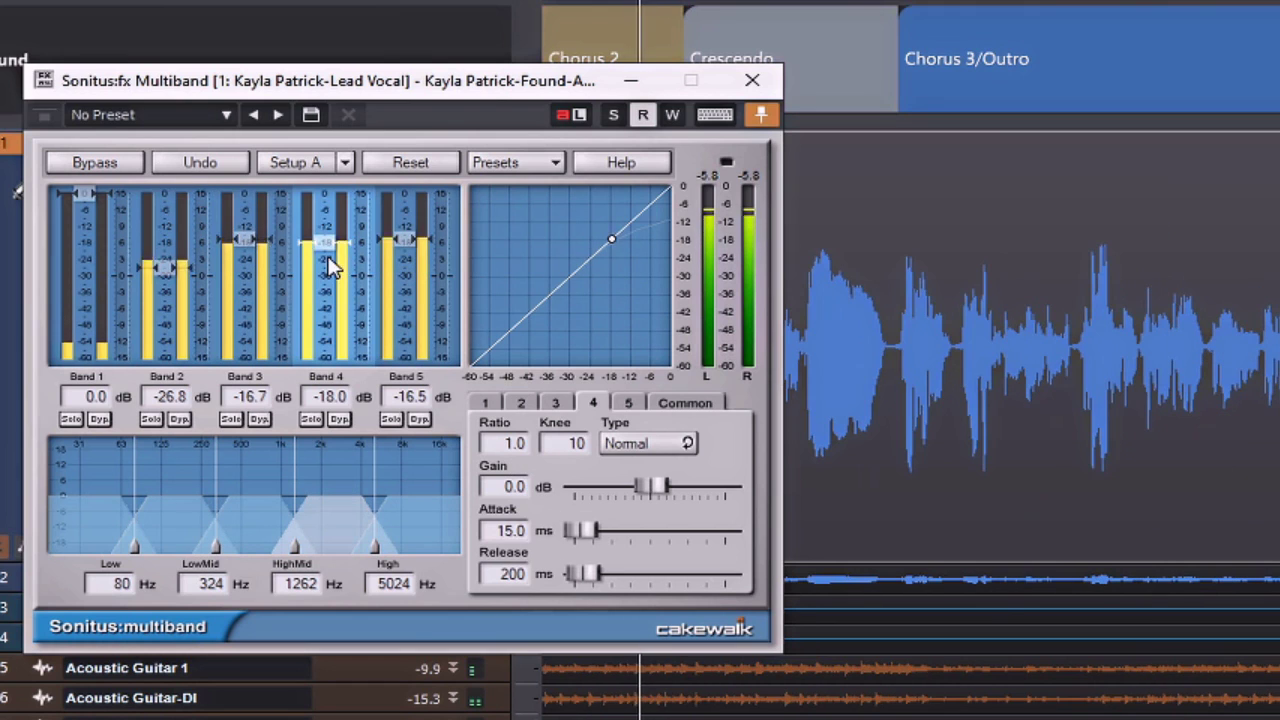
{"action": "left_click", "coordinate": [510, 443]}
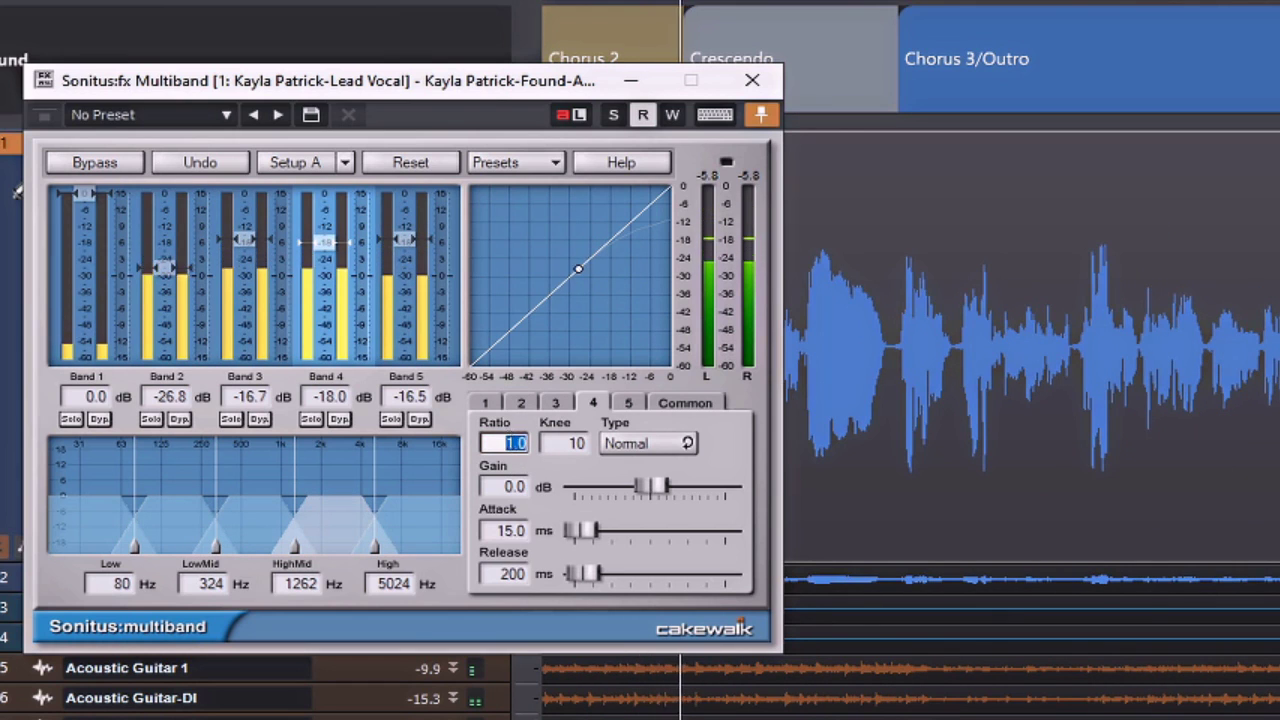
{"action": "type", "text": "3"}
{"action": "key", "text": "Return"}
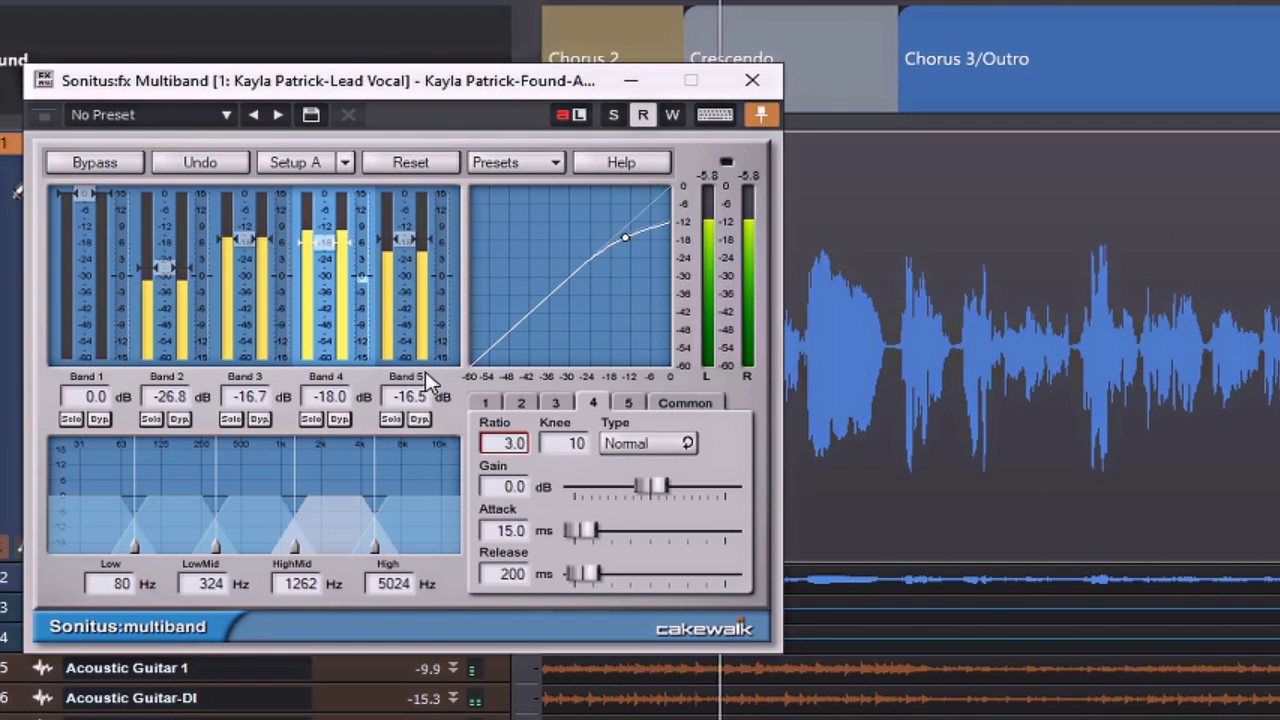
{"action": "left_click", "coordinate": [245, 238]}
{"action": "double_click", "coordinate": [513, 444]}
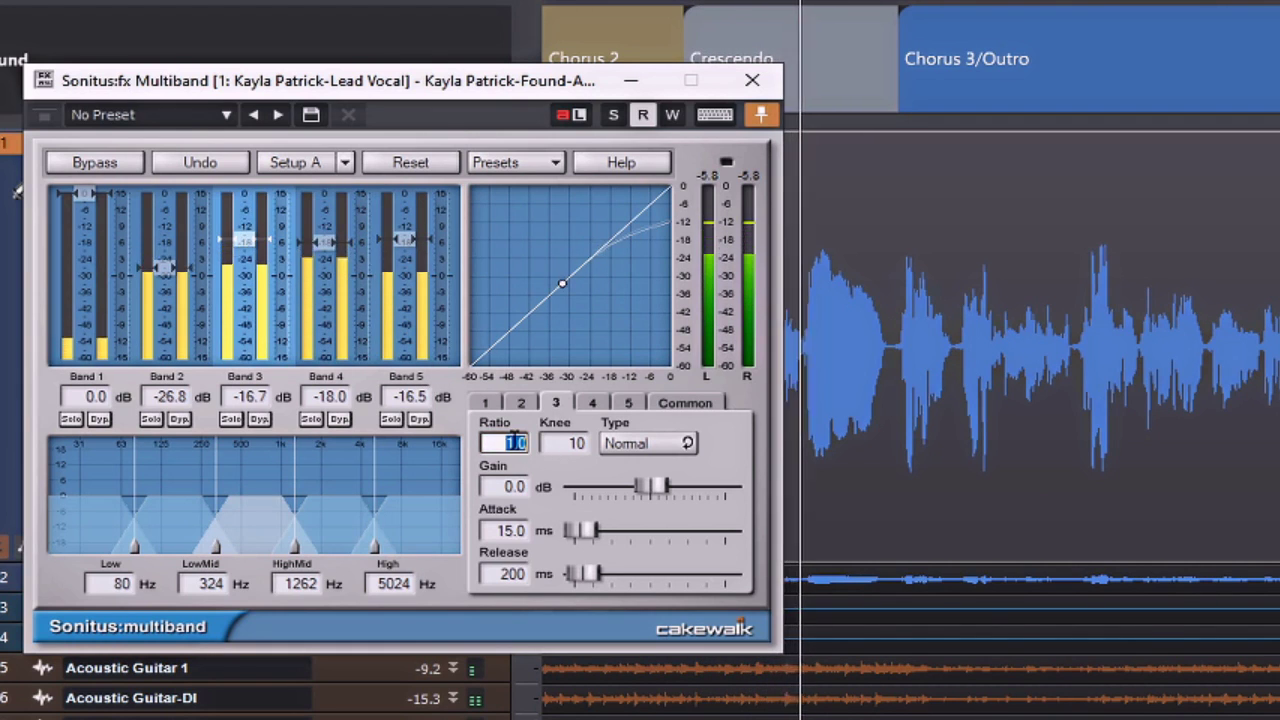
{"action": "type", "text": "3"}
{"action": "key", "text": "Return"}
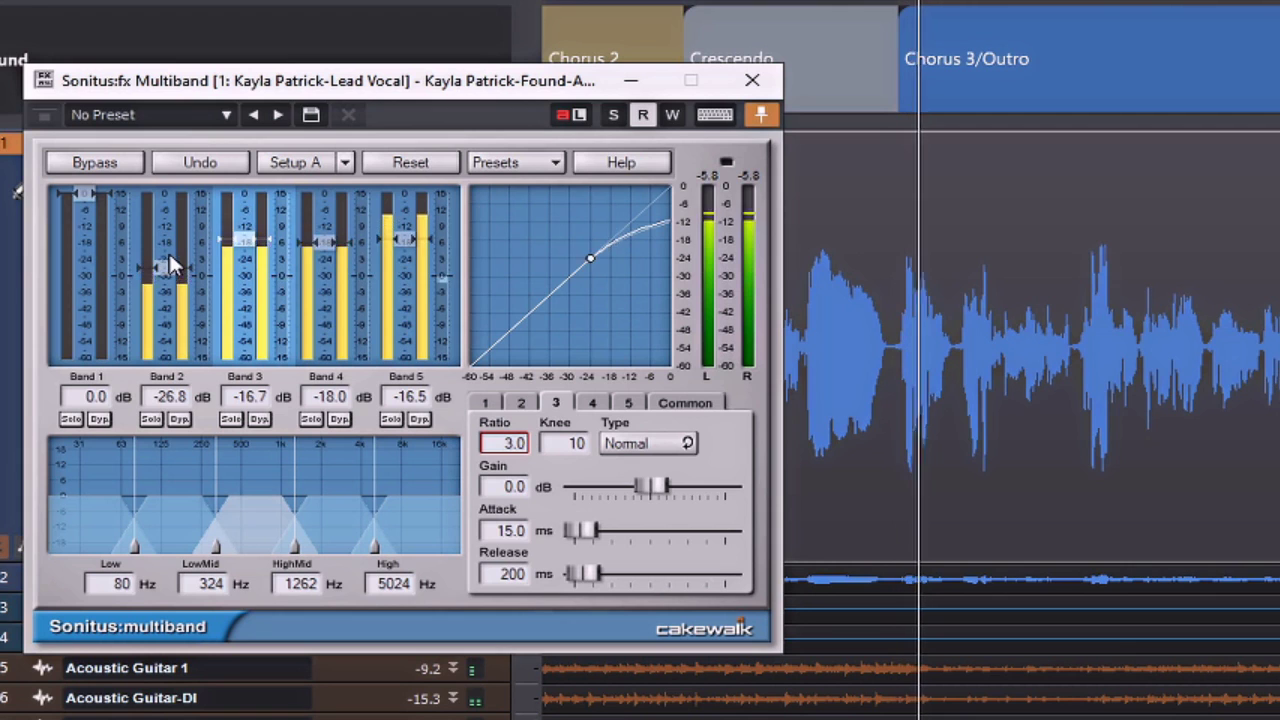
Step: Set Band 2's ratio to 3.0:1 and threshold to -29.6 dB, and lower Band 3's threshold to -23.0 dB
{"action": "mouse_move", "coordinate": [163, 269]}
{"action": "left_mouse_down"}
{"action": "mouse_move", "coordinate": [165, 255]}
{"action": "mouse_move", "coordinate": [167, 284]}
{"action": "left_mouse_up"}
{"action": "left_click", "coordinate": [512, 444]}
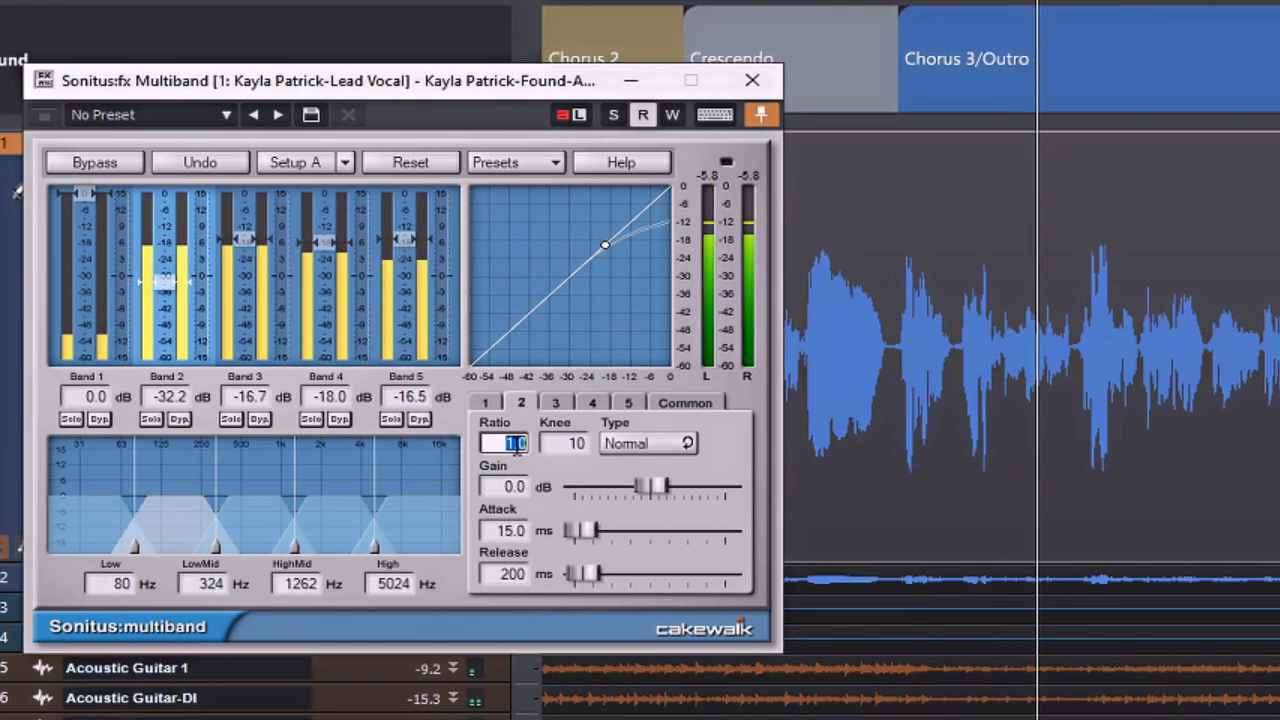
{"action": "type", "text": "3"}
{"action": "key", "text": "Return"}
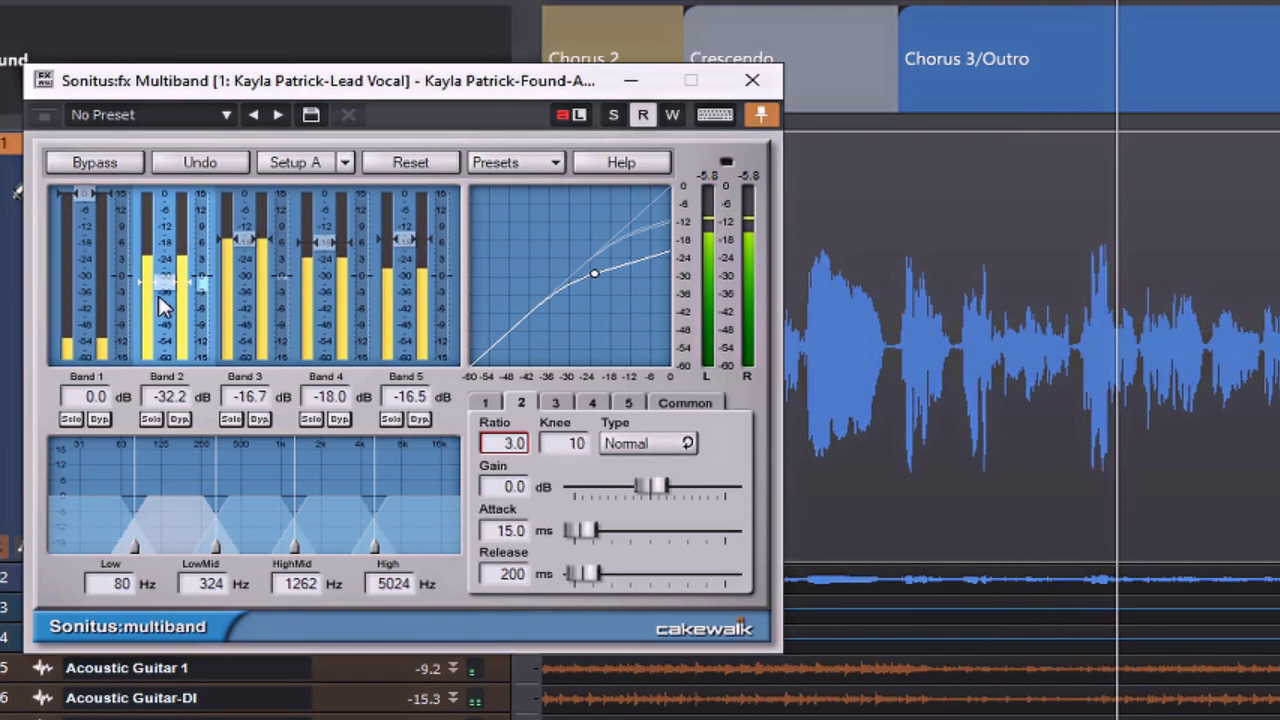
{"action": "left_click_drag", "start_coordinate": [167, 284], "coordinate": [167, 274]}
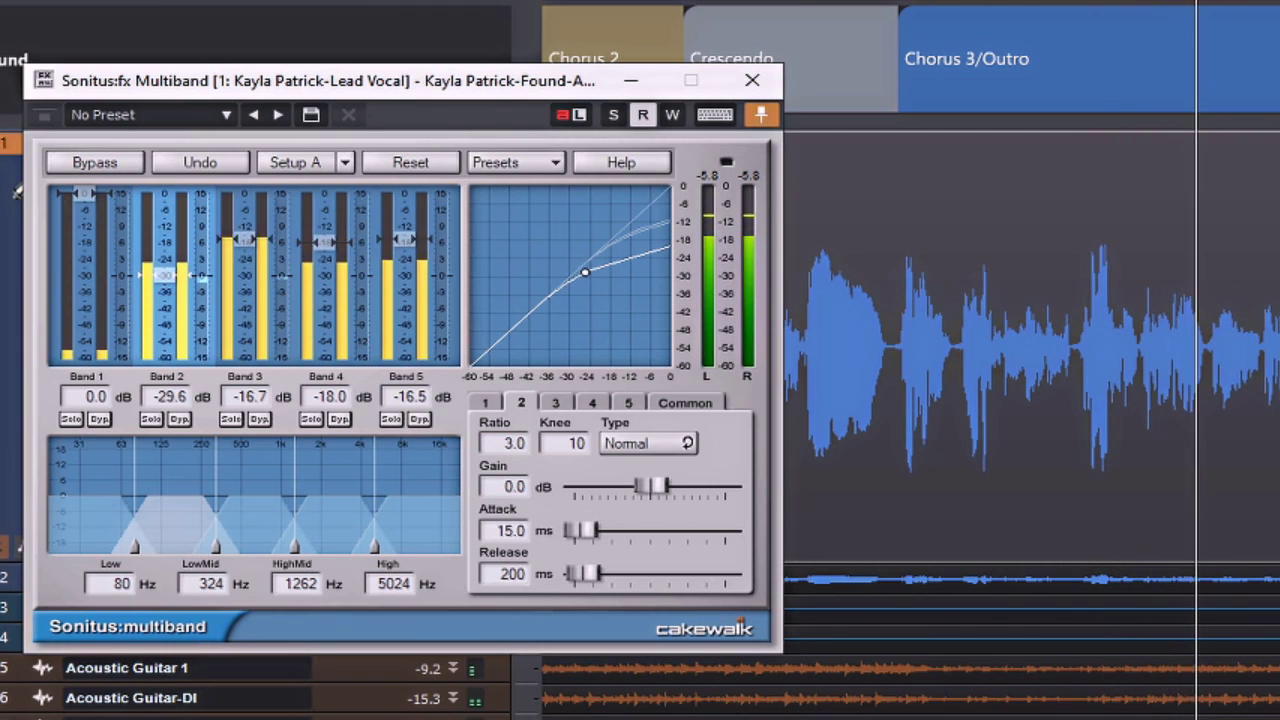
{"action": "left_click_drag", "start_coordinate": [245, 239], "coordinate": [245, 258]}
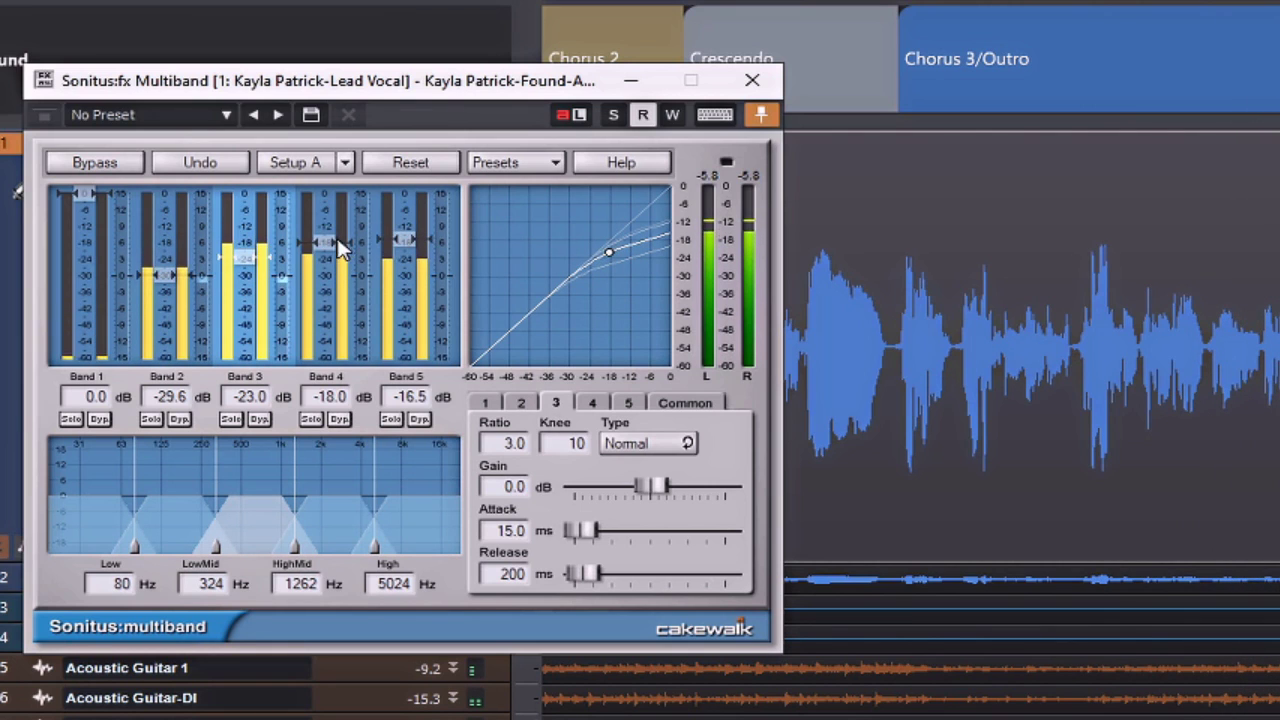
Step: Set the multiband's Band 1 ratio to 3.0:1 and its threshold to -58.0 dB
{"action": "left_click_drag", "start_coordinate": [72, 190], "coordinate": [72, 313]}
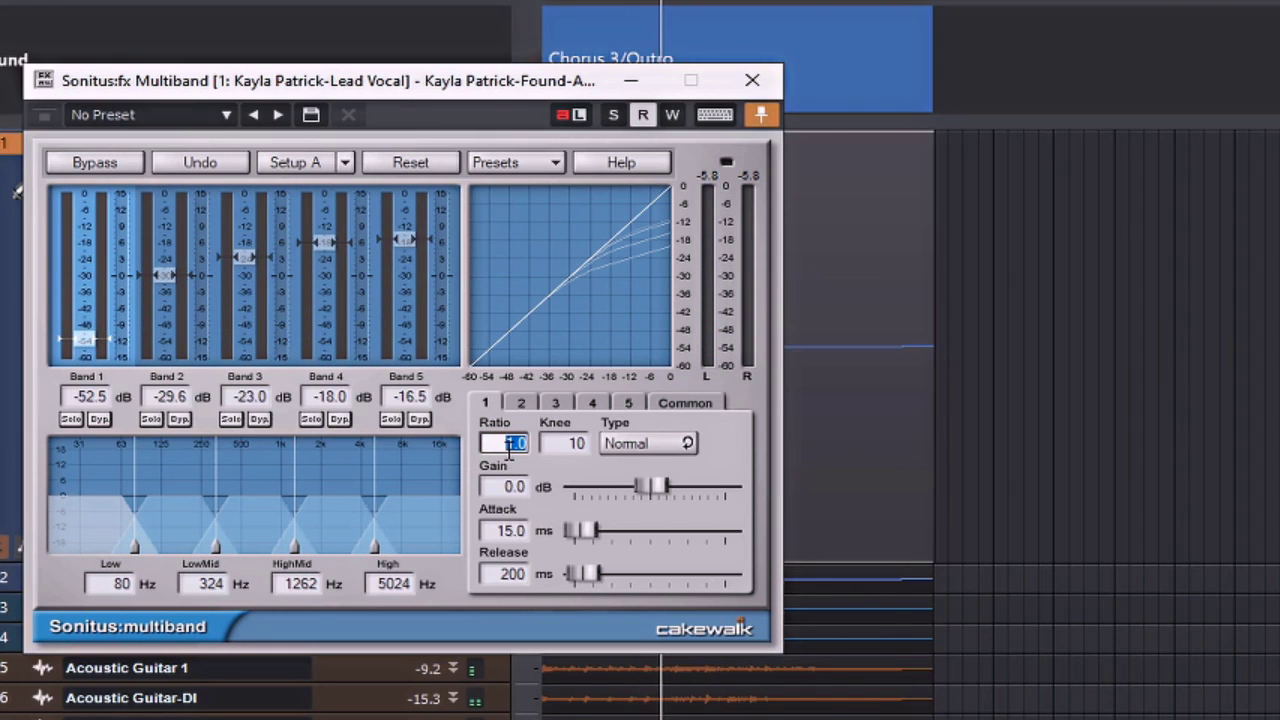
{"action": "type", "text": "3"}
{"action": "key", "text": "Return"}
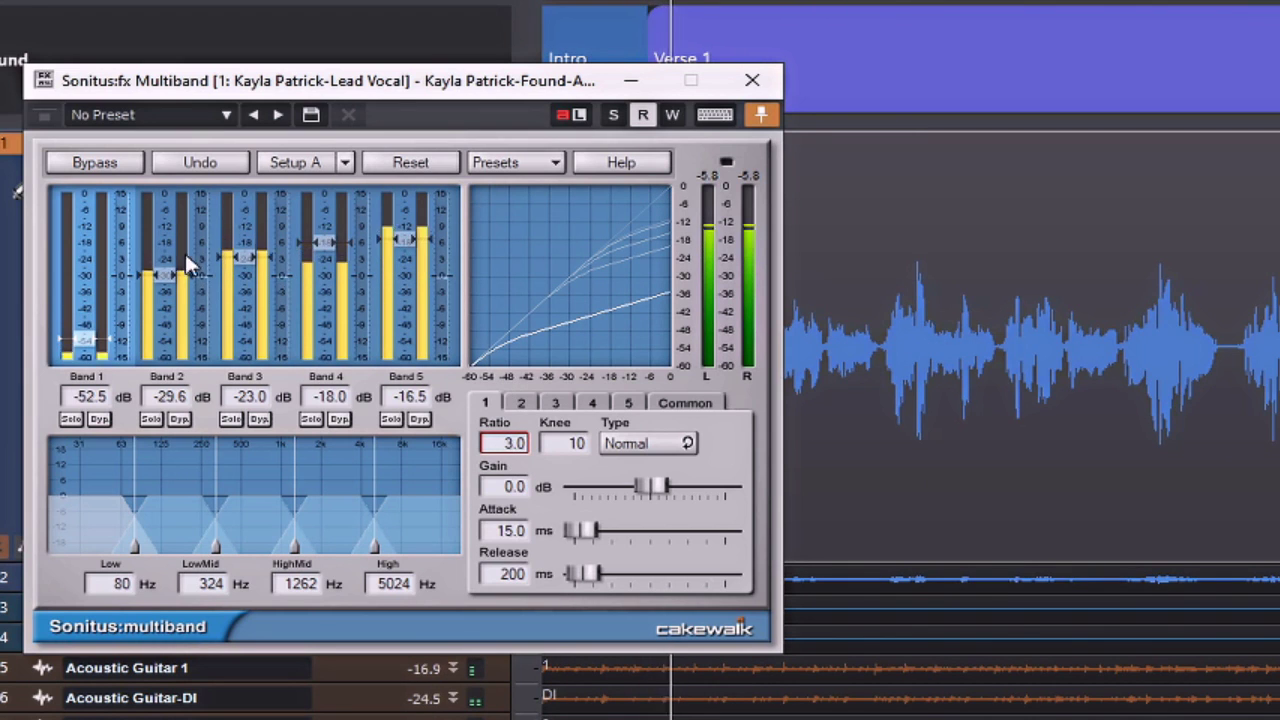
{"action": "left_click_drag", "start_coordinate": [95, 345], "coordinate": [86, 352]}
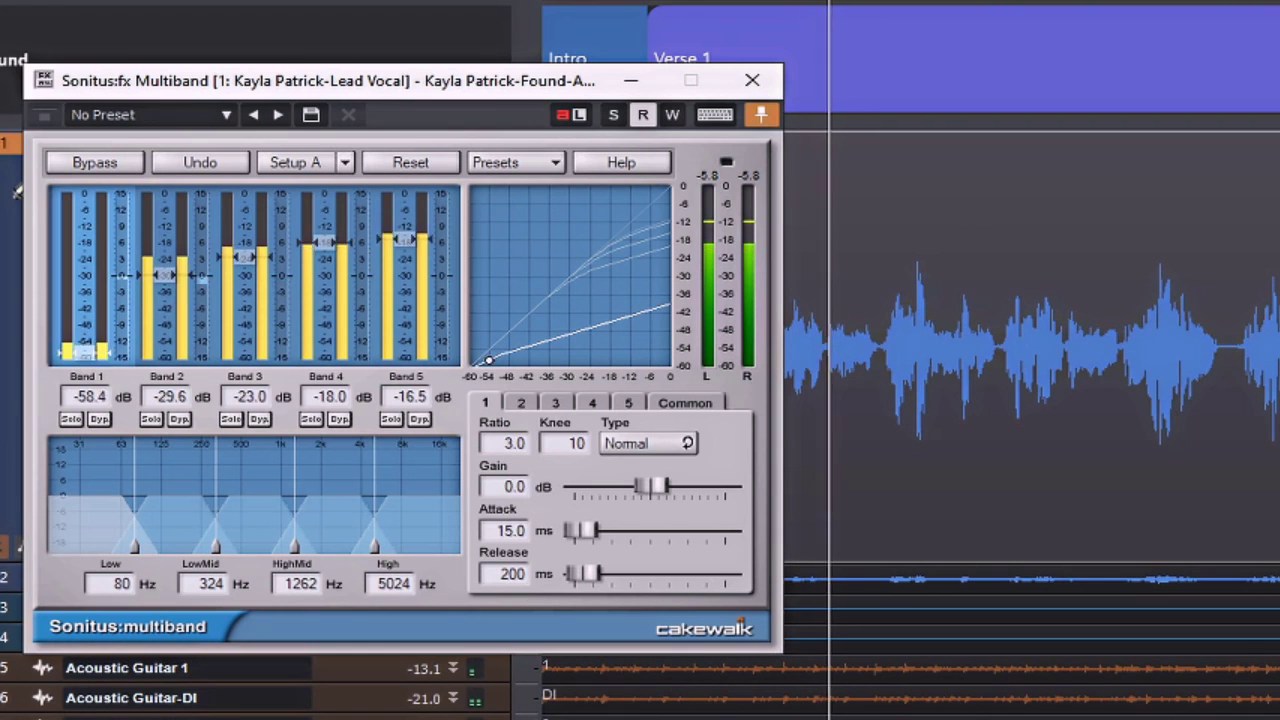
{"action": "left_click_drag", "start_coordinate": [86, 363], "coordinate": [86, 365]}
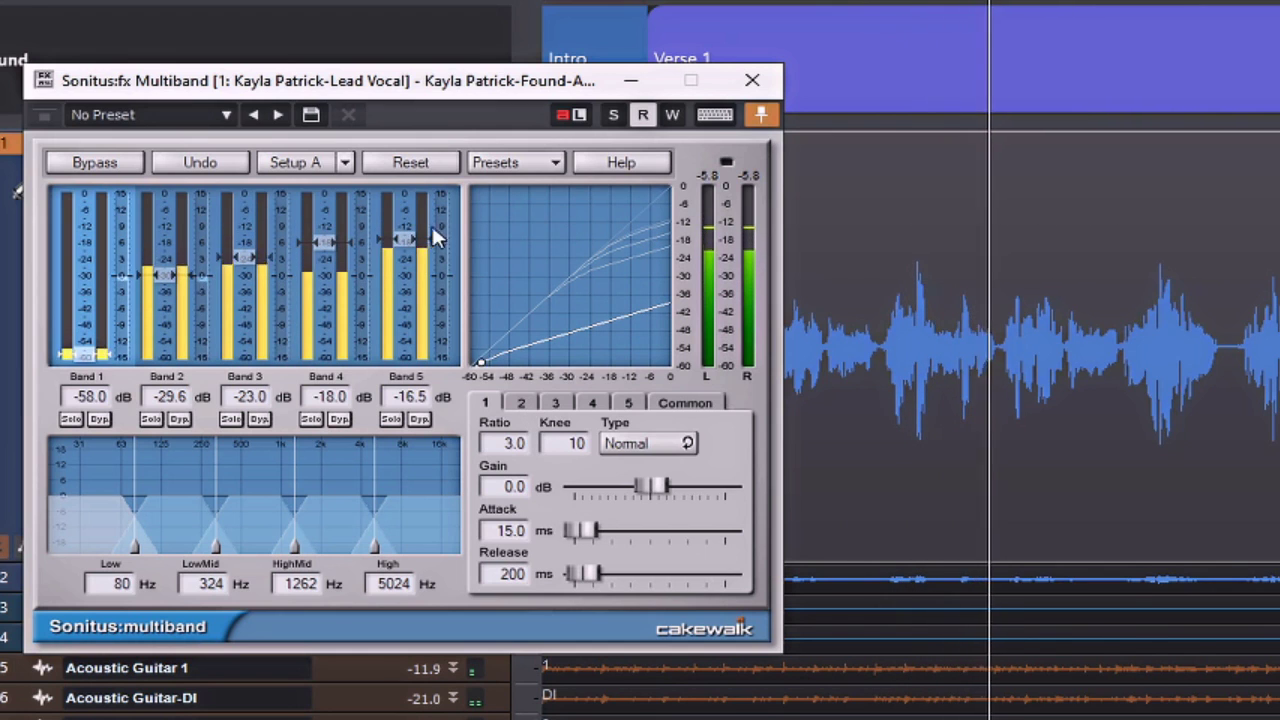
Step: Set Band 5's threshold to -22.6 dB, attack to 20.7 ms and release to 290 ms, and close the multiband
{"action": "left_click_drag", "start_coordinate": [405, 240], "coordinate": [410, 252]}
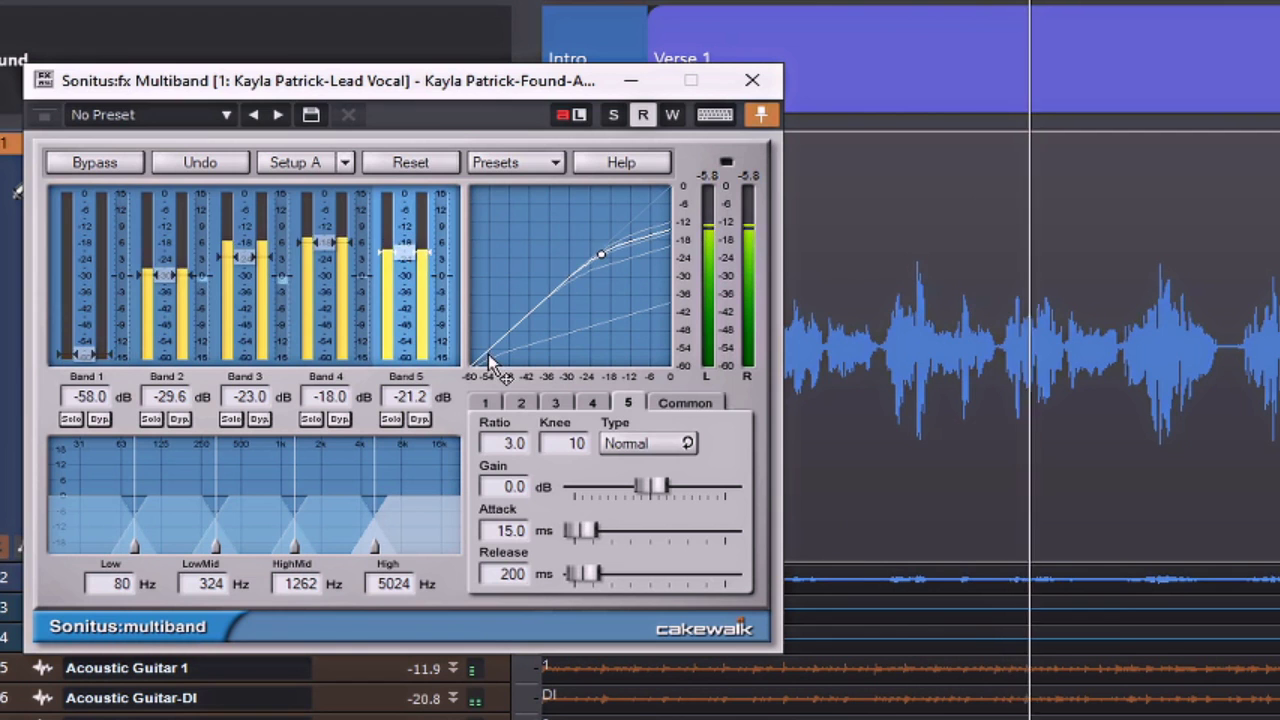
{"action": "left_click", "coordinate": [752, 80]}
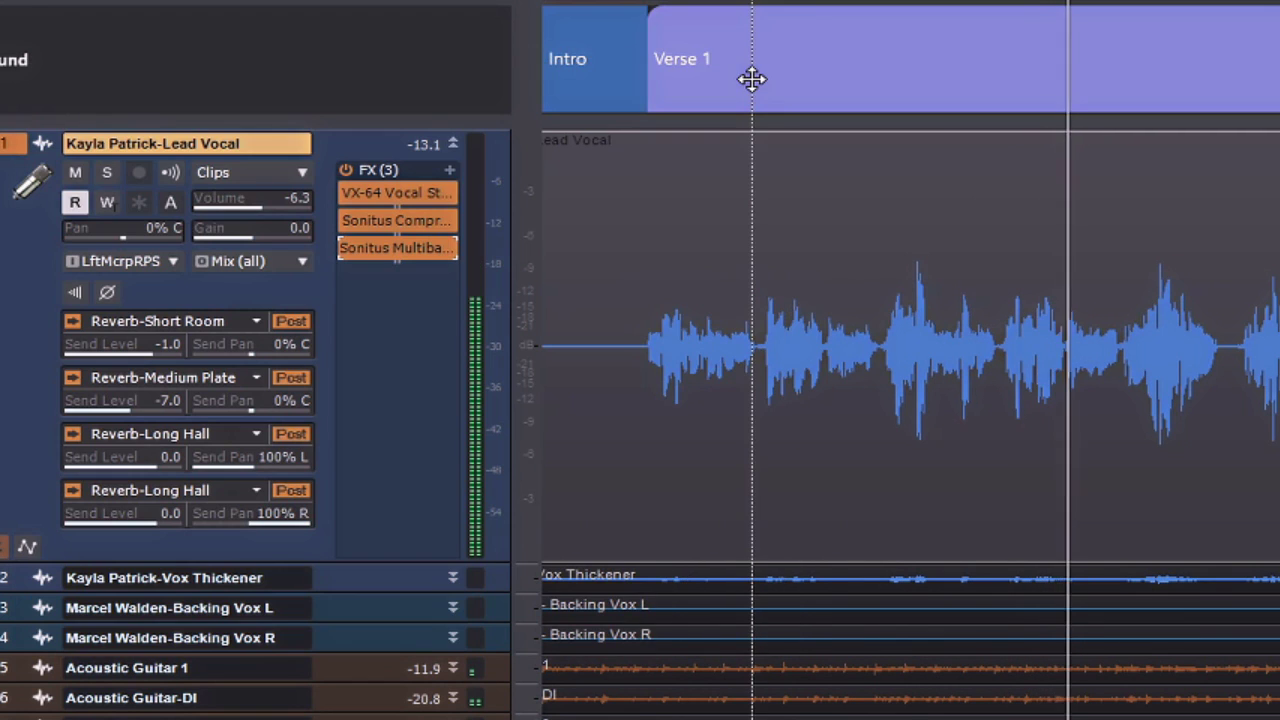
{"action": "double_click", "coordinate": [422, 250]}
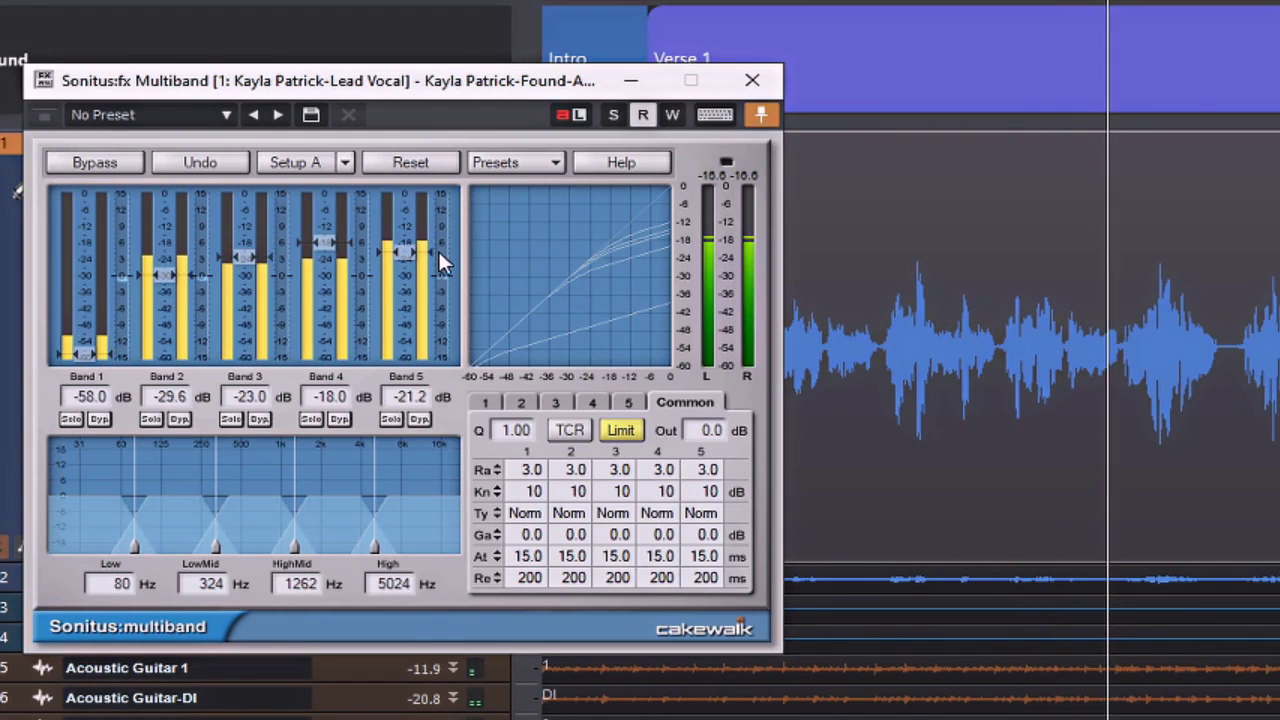
{"action": "left_click_drag", "start_coordinate": [407, 242], "coordinate": [407, 239]}
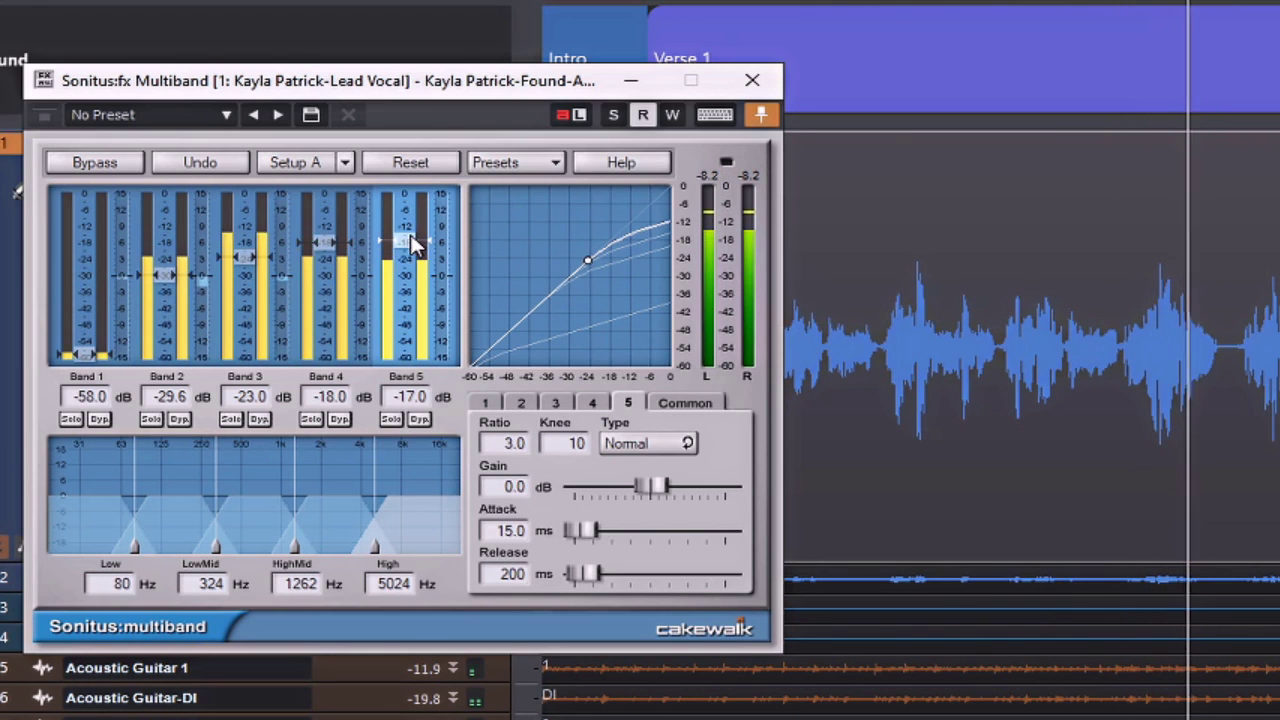
{"action": "left_click_drag", "start_coordinate": [407, 242], "coordinate": [407, 258]}
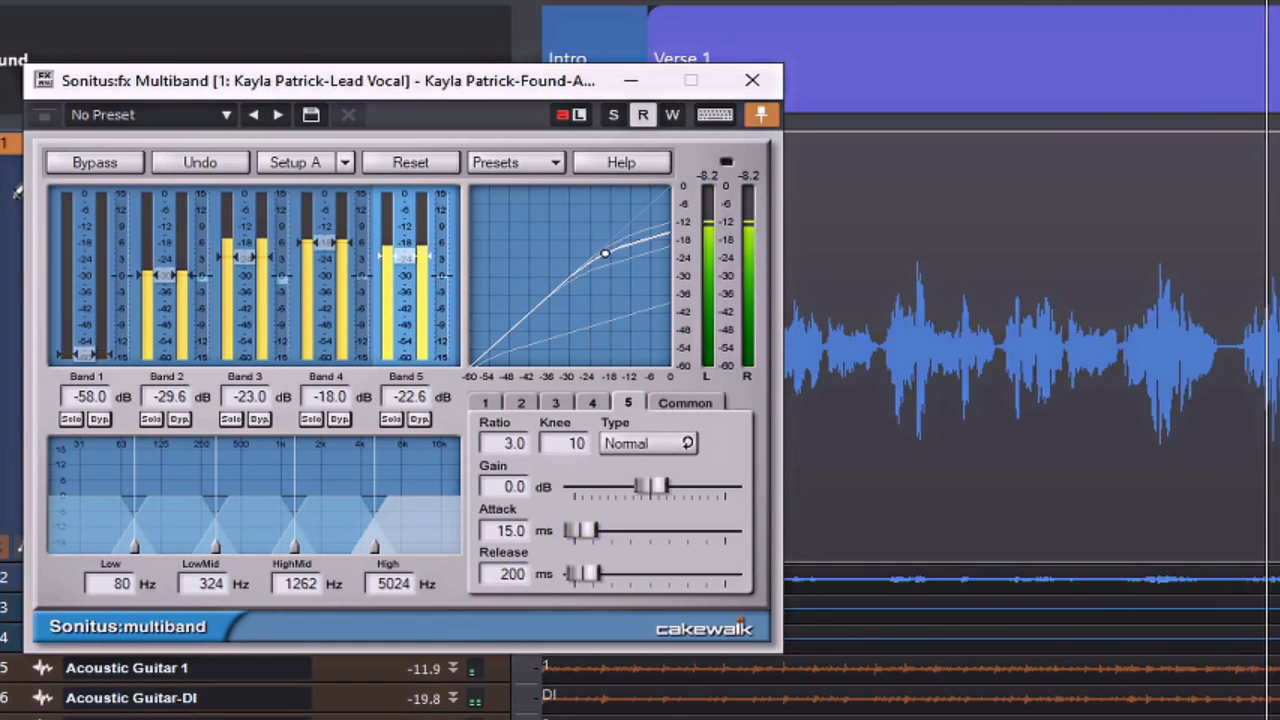
{"action": "left_click_drag", "start_coordinate": [582, 532], "coordinate": [578, 531]}
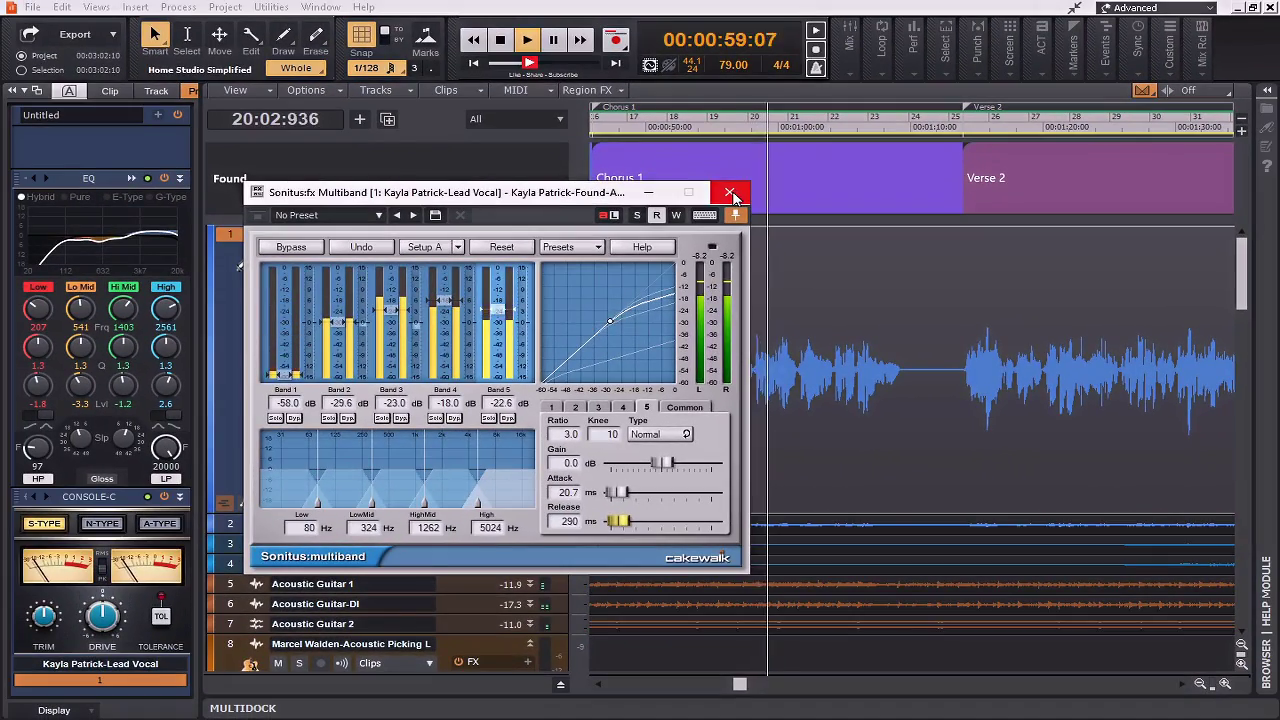
{"action": "left_click", "coordinate": [731, 193]}
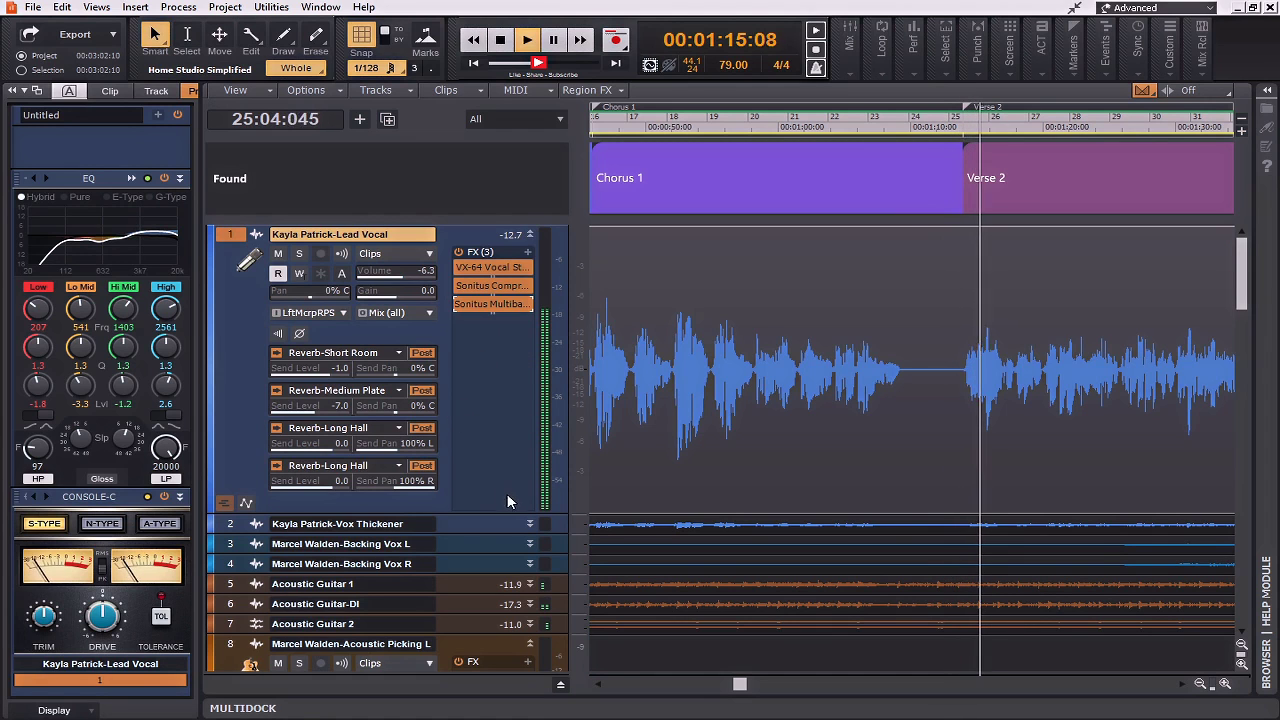
Step: Add a send to the Delay bus on the lead vocal track and stop playback
{"action": "left_click_drag", "start_coordinate": [507, 513], "coordinate": [512, 604]}
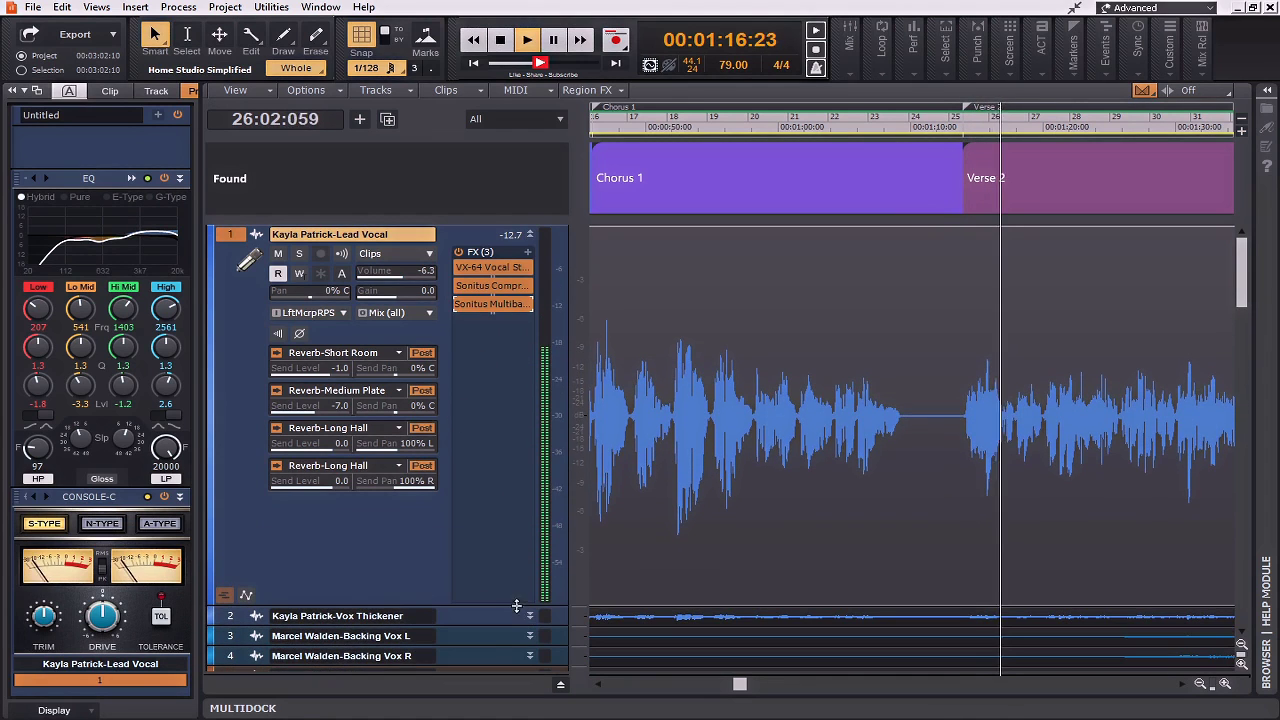
{"action": "right_click", "coordinate": [375, 529]}
{"action": "mouse_move", "coordinate": [483, 131]}
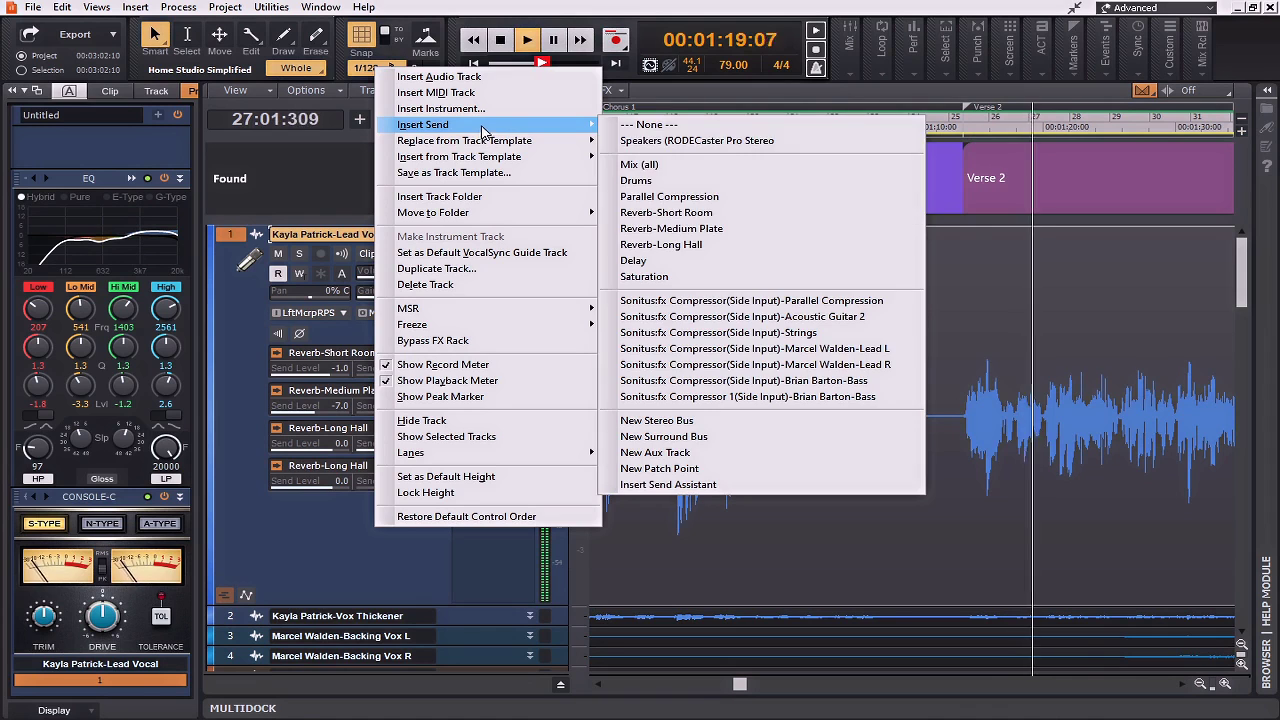
{"action": "left_click", "coordinate": [650, 260]}
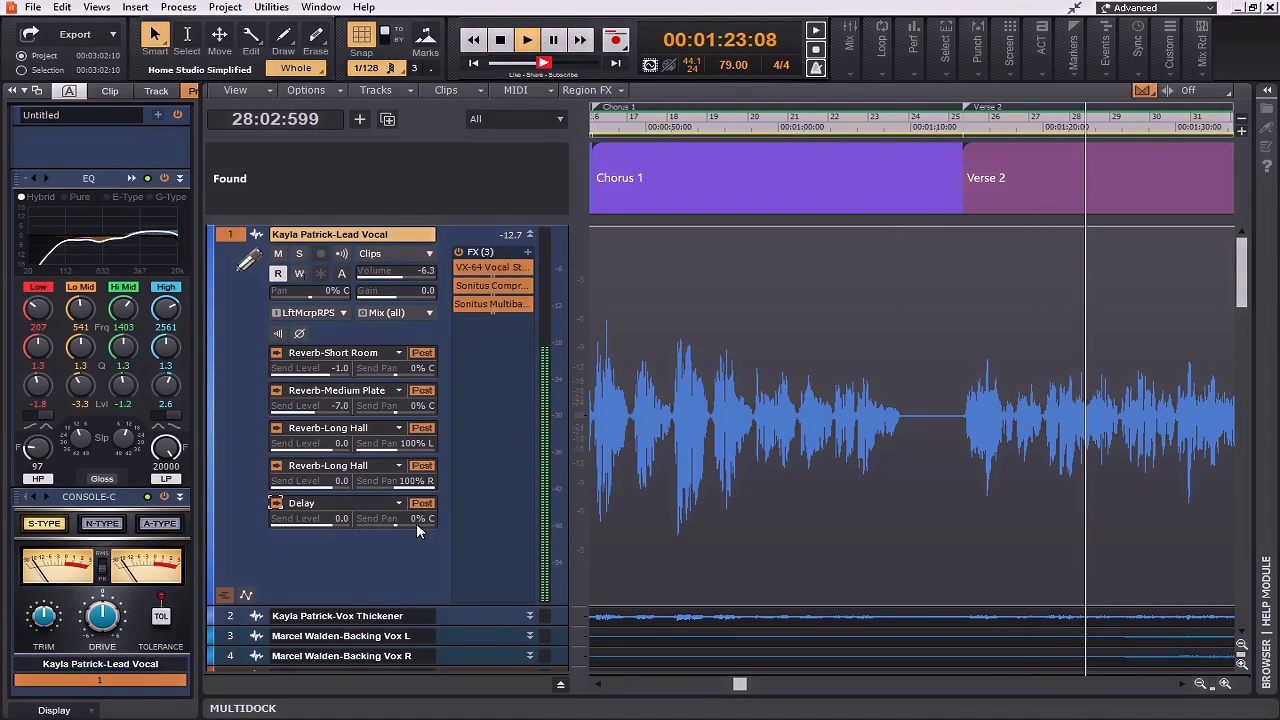
{"action": "key", "text": "space"}
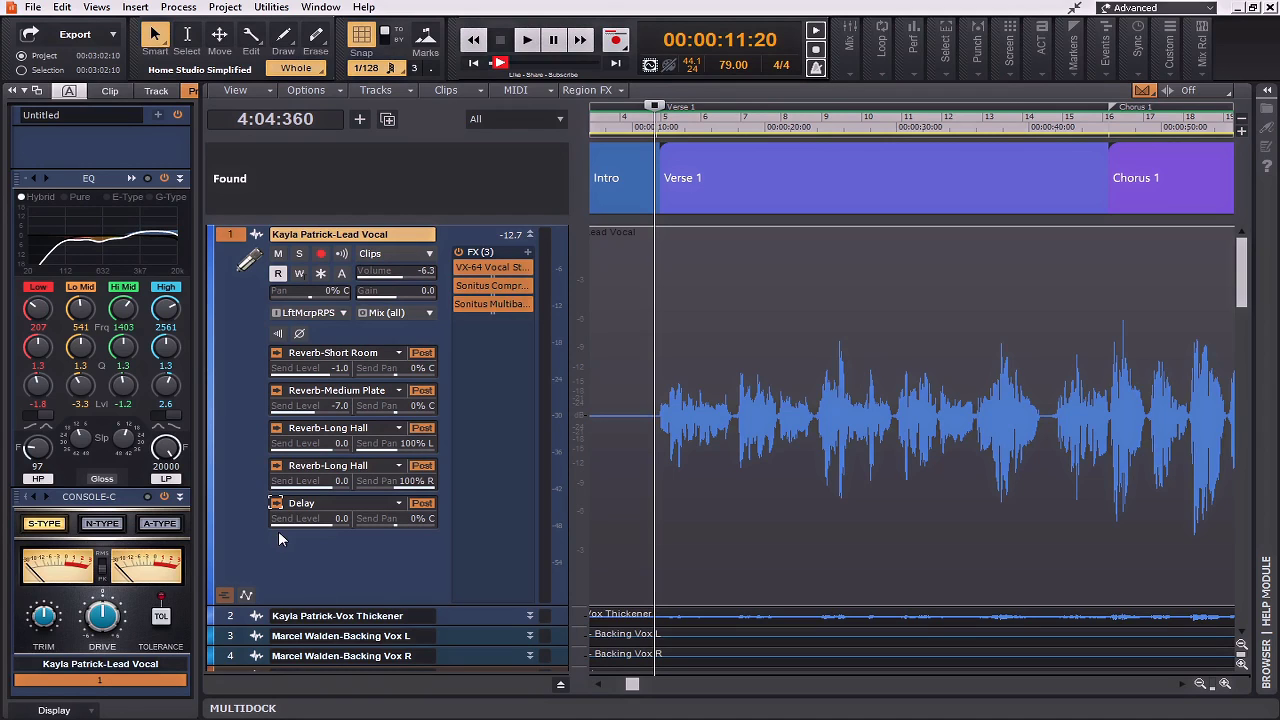
Step: Add a send to a new aux track from the lead vocal track and hide the Inspector
{"action": "mouse_move", "coordinate": [302, 532]}
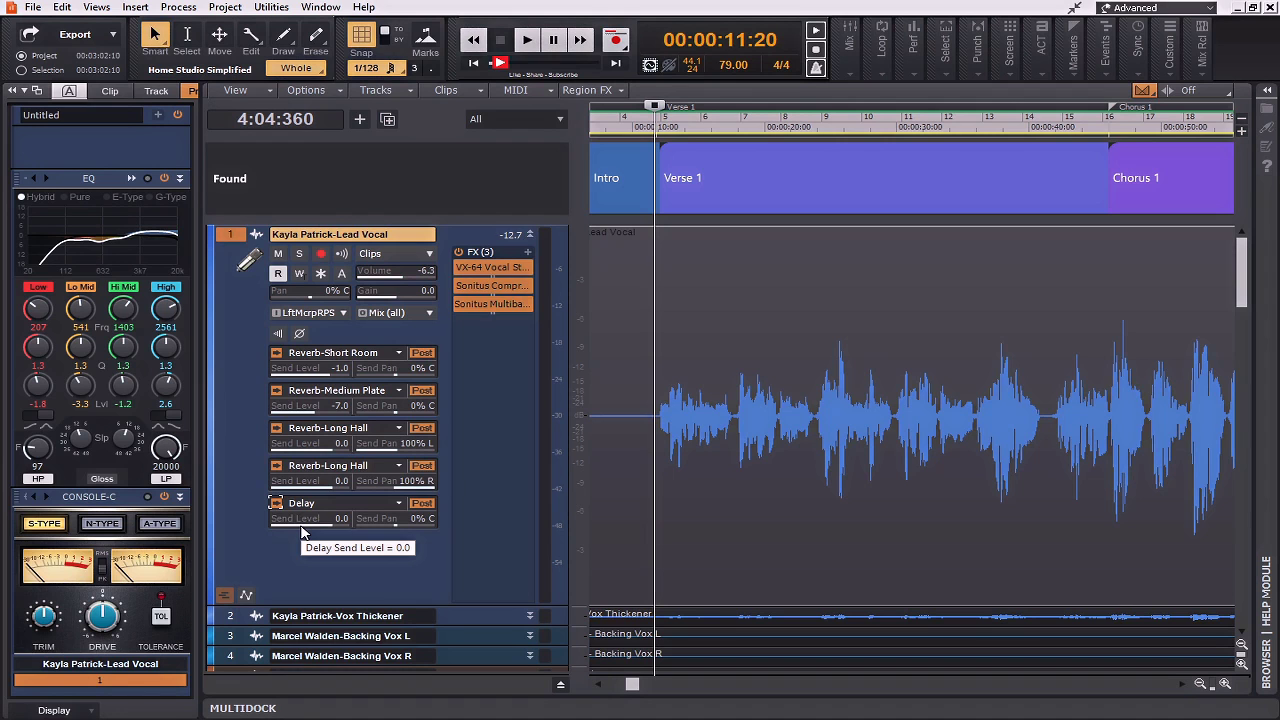
{"action": "right_click", "coordinate": [451, 237]}
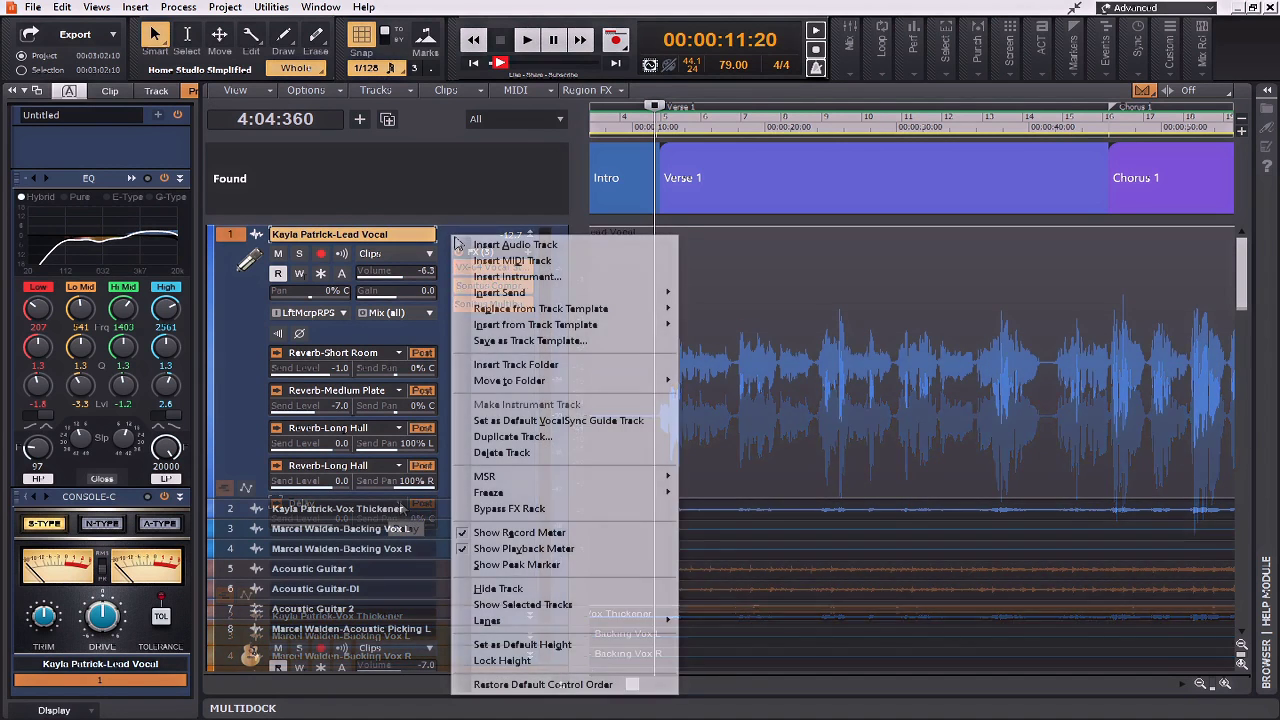
{"action": "mouse_move", "coordinate": [574, 297]}
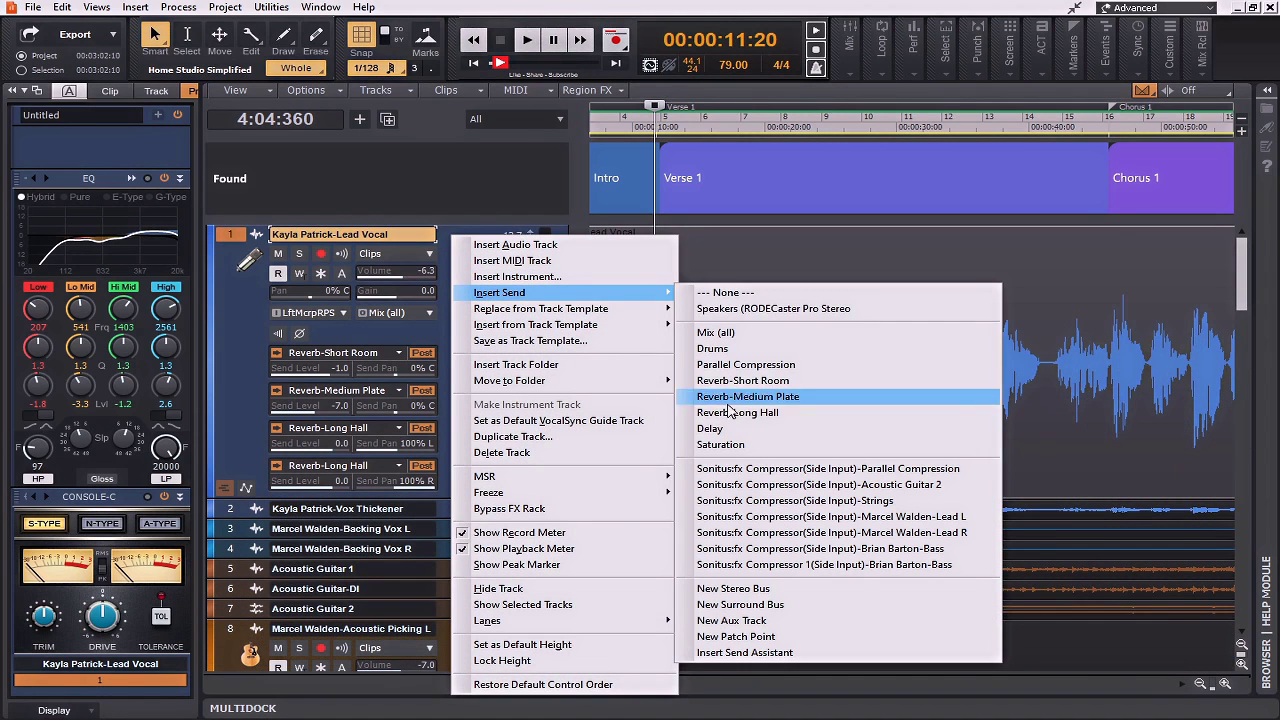
{"action": "left_click", "coordinate": [740, 620]}
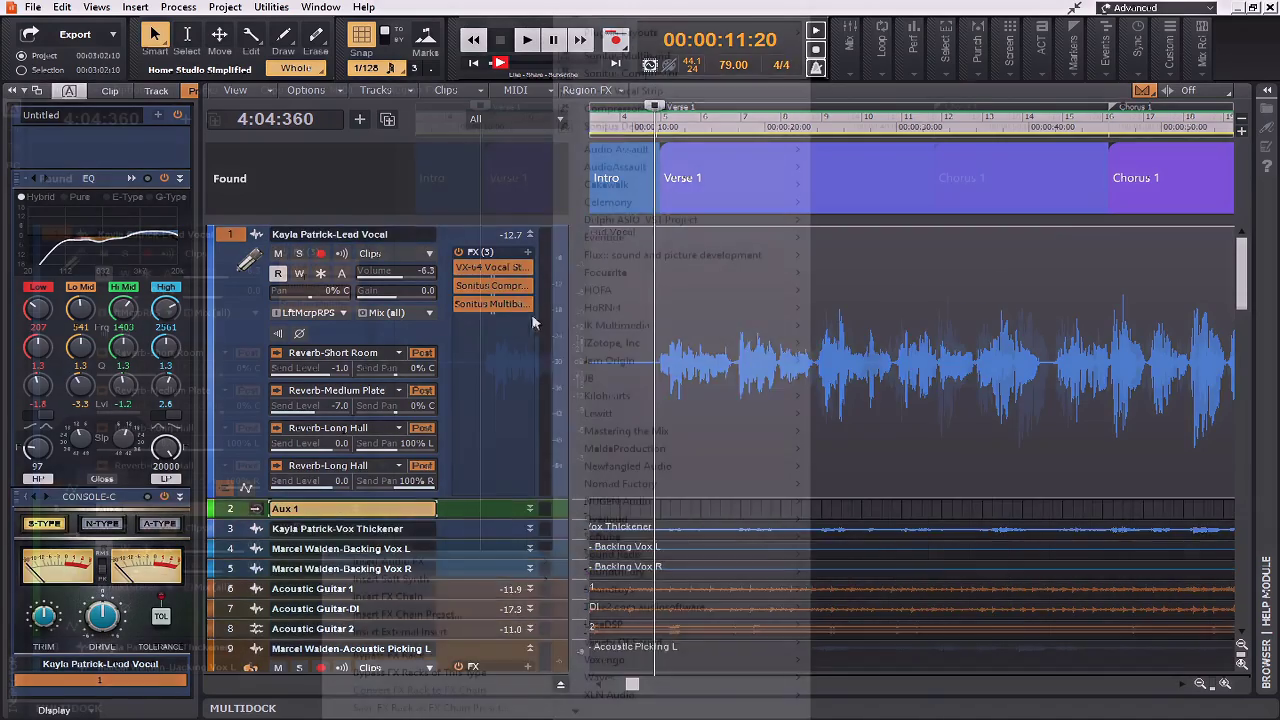
{"action": "key", "text": "i"}
Step: Insert a send to the Delay bus on the Aux 1 track
{"action": "right_click", "coordinate": [320, 552]}
{"action": "mouse_move", "coordinate": [390, 561]}
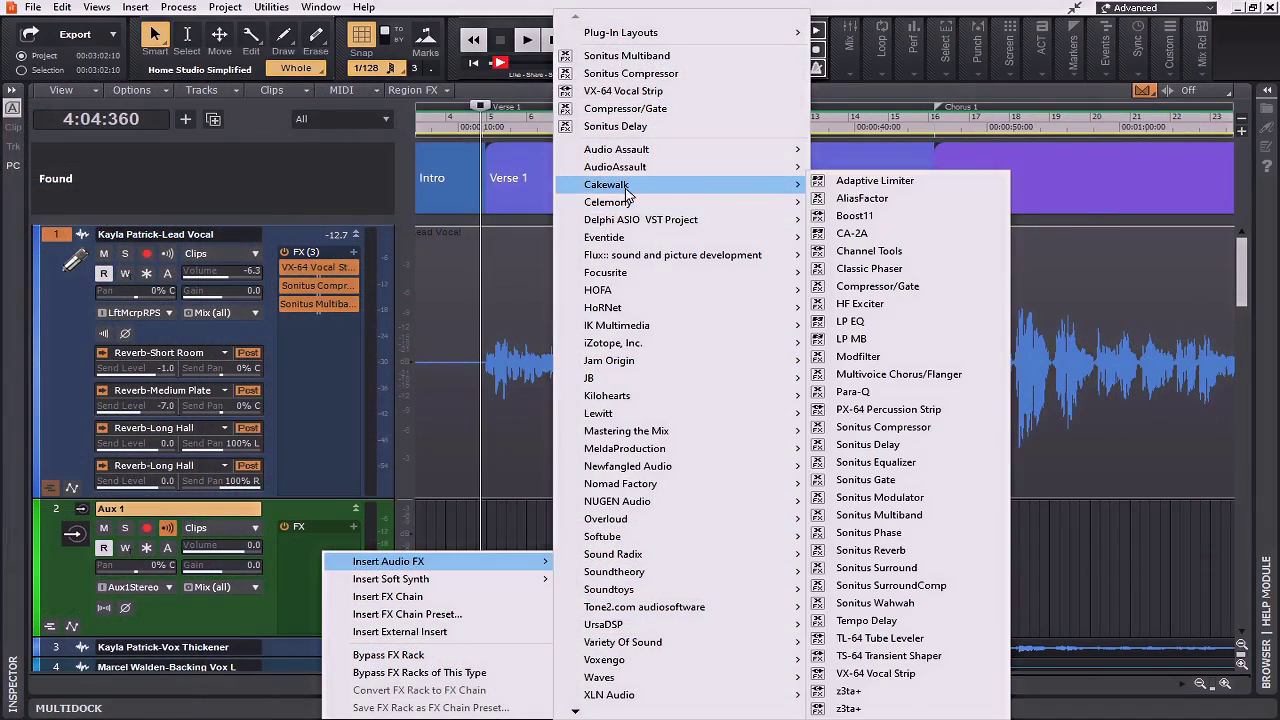
{"action": "right_click", "coordinate": [248, 589]}
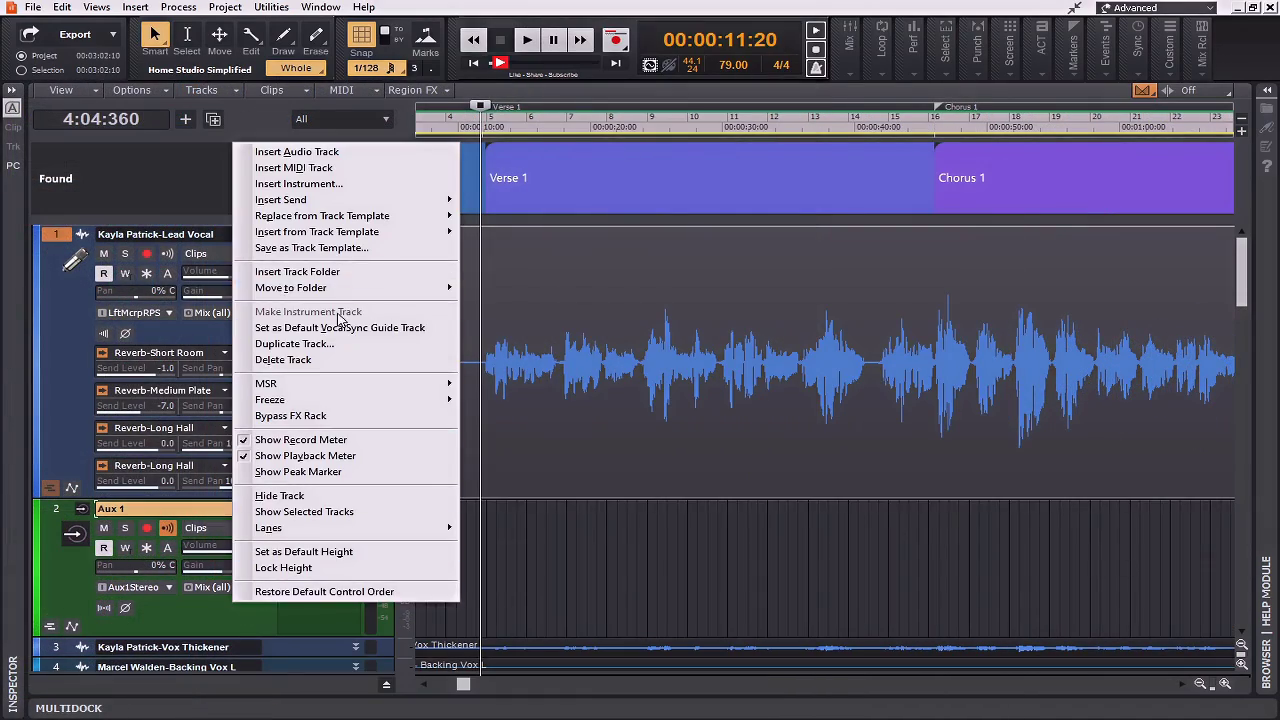
{"action": "mouse_move", "coordinate": [393, 203]}
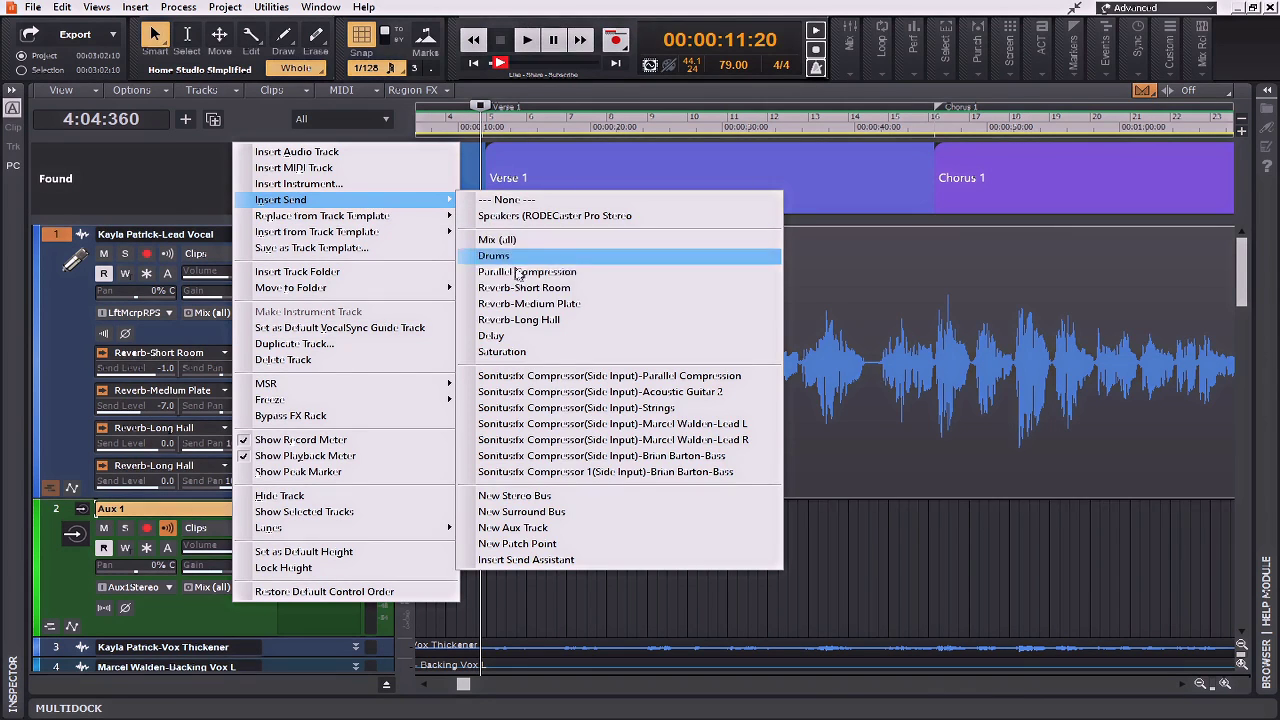
{"action": "left_click", "coordinate": [500, 335]}
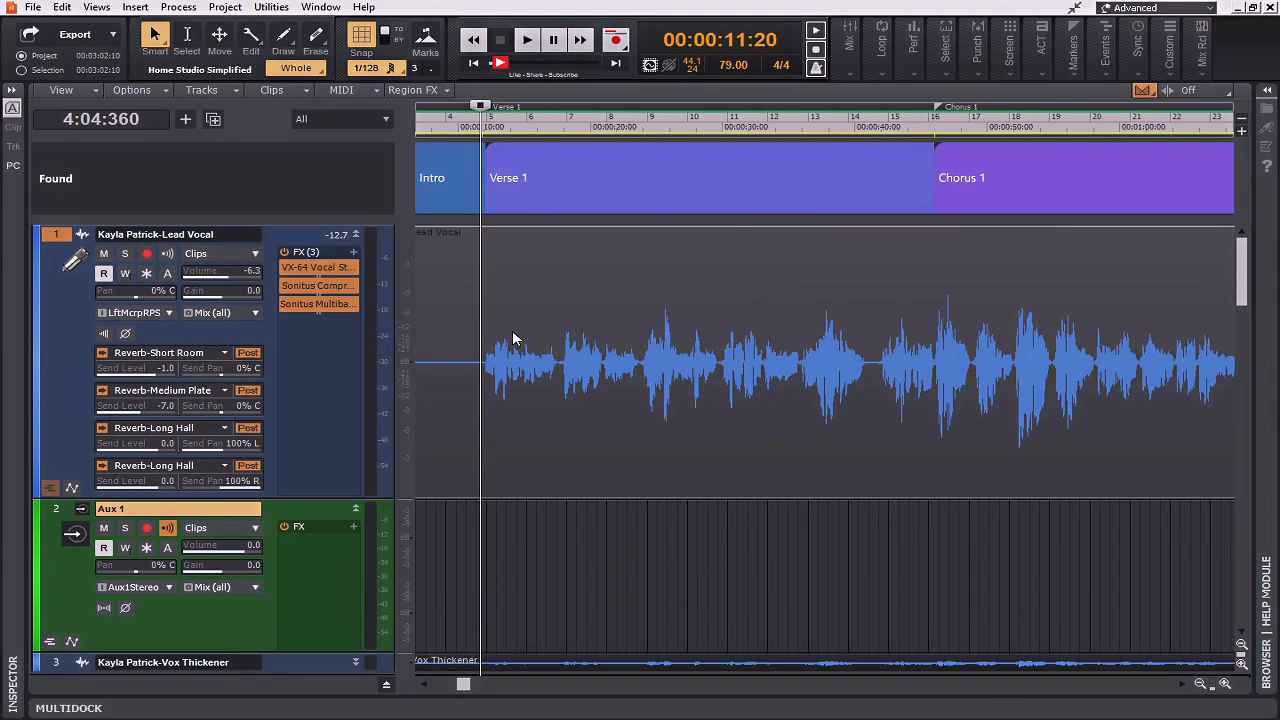
Step: Insert the Cakewalk Sonitus Compressor as an audio effect on the Aux 1 track
{"action": "right_click", "coordinate": [319, 557]}
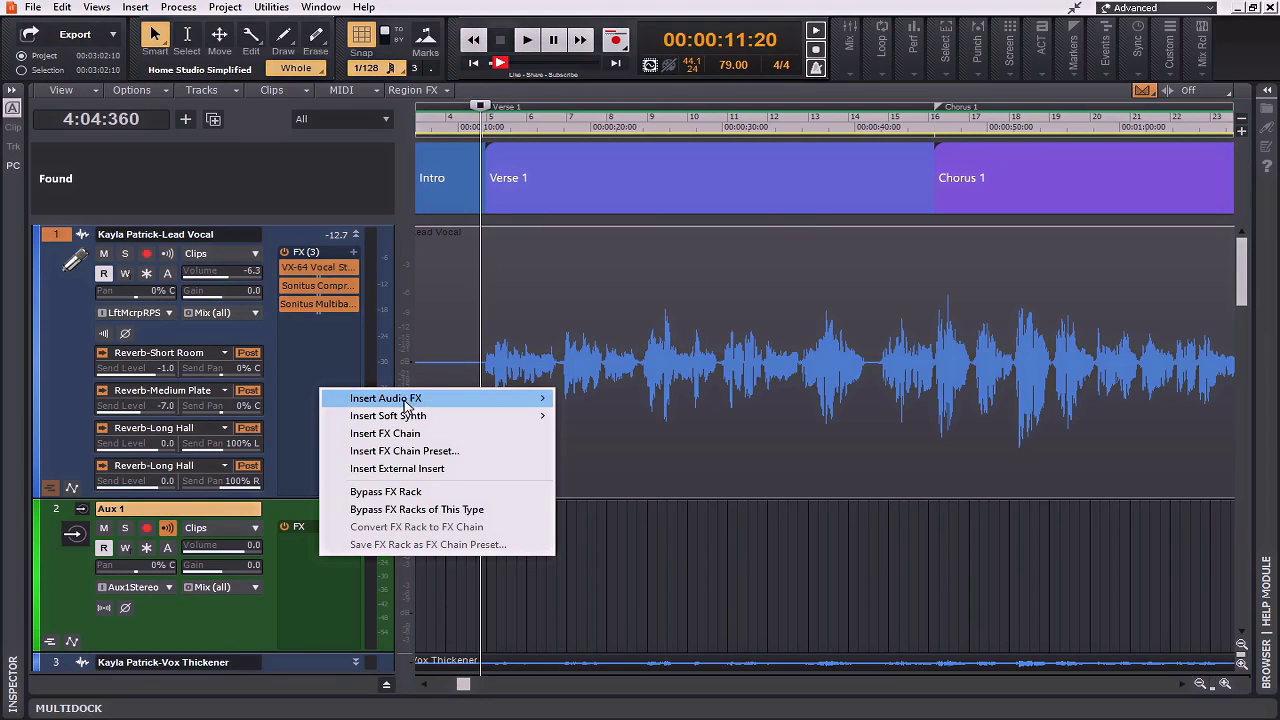
{"action": "mouse_move", "coordinate": [408, 398]}
{"action": "mouse_move", "coordinate": [652, 186]}
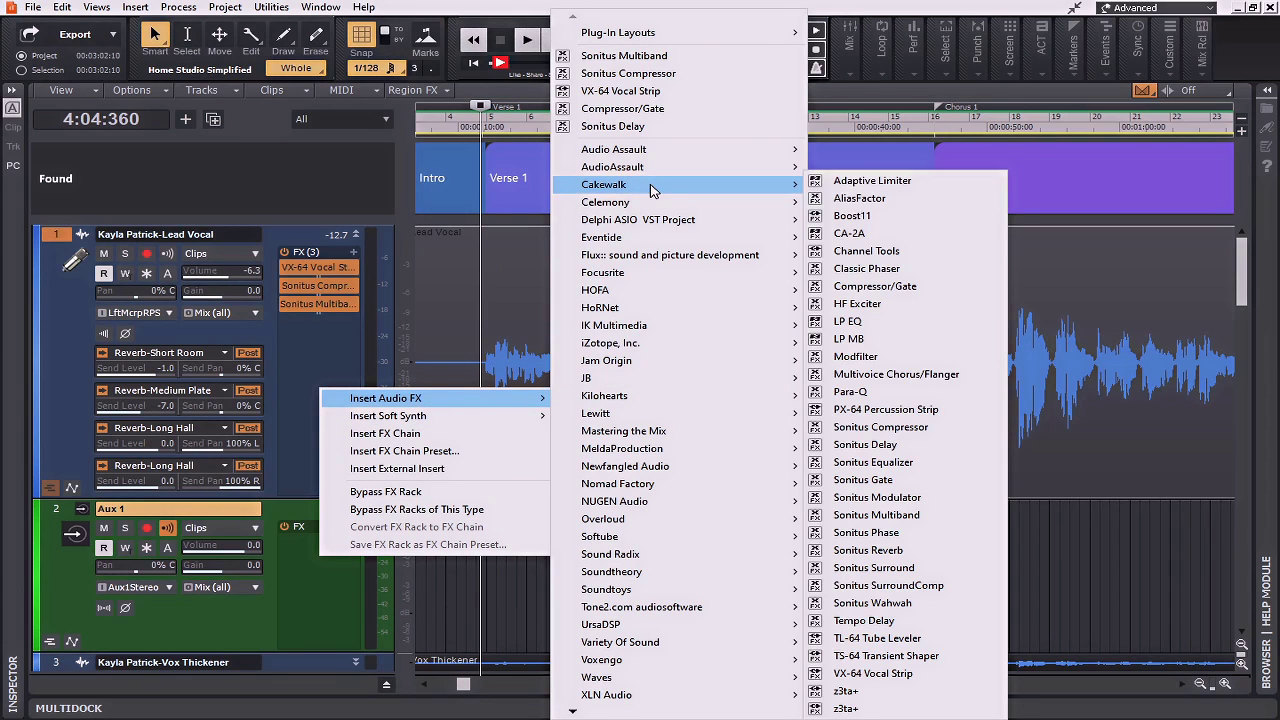
{"action": "left_click", "coordinate": [899, 430]}
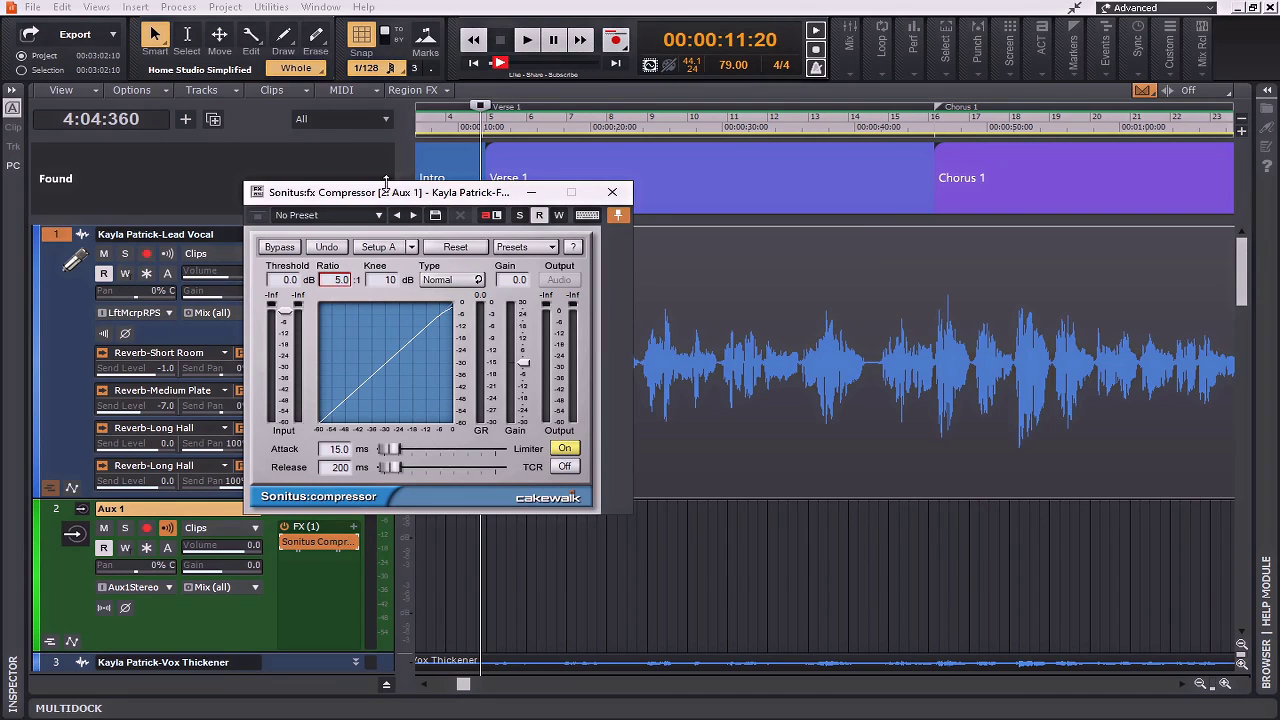
Step: Insert a send on the lead vocal track to the side input of the Sonitus:fx Compressor on Aux 1
{"action": "left_click_drag", "start_coordinate": [386, 182], "coordinate": [689, 185]}
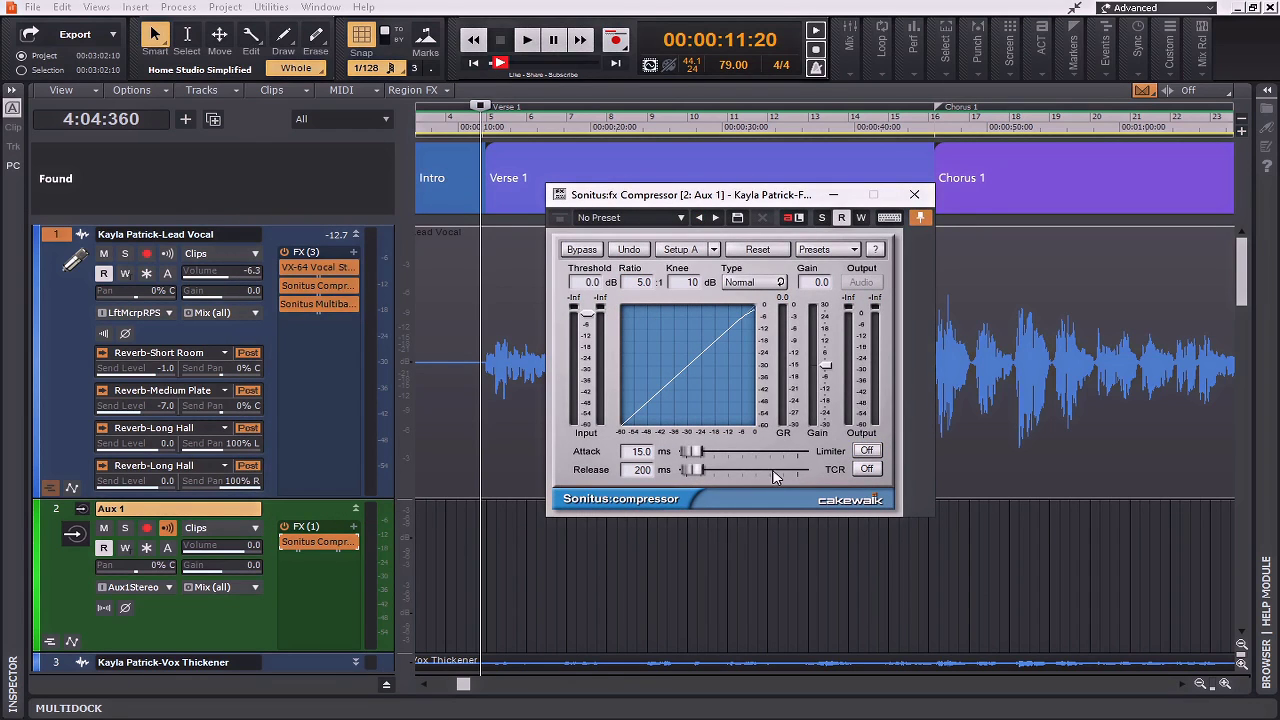
{"action": "right_click", "coordinate": [75, 349]}
{"action": "left_click", "coordinate": [238, 333]}
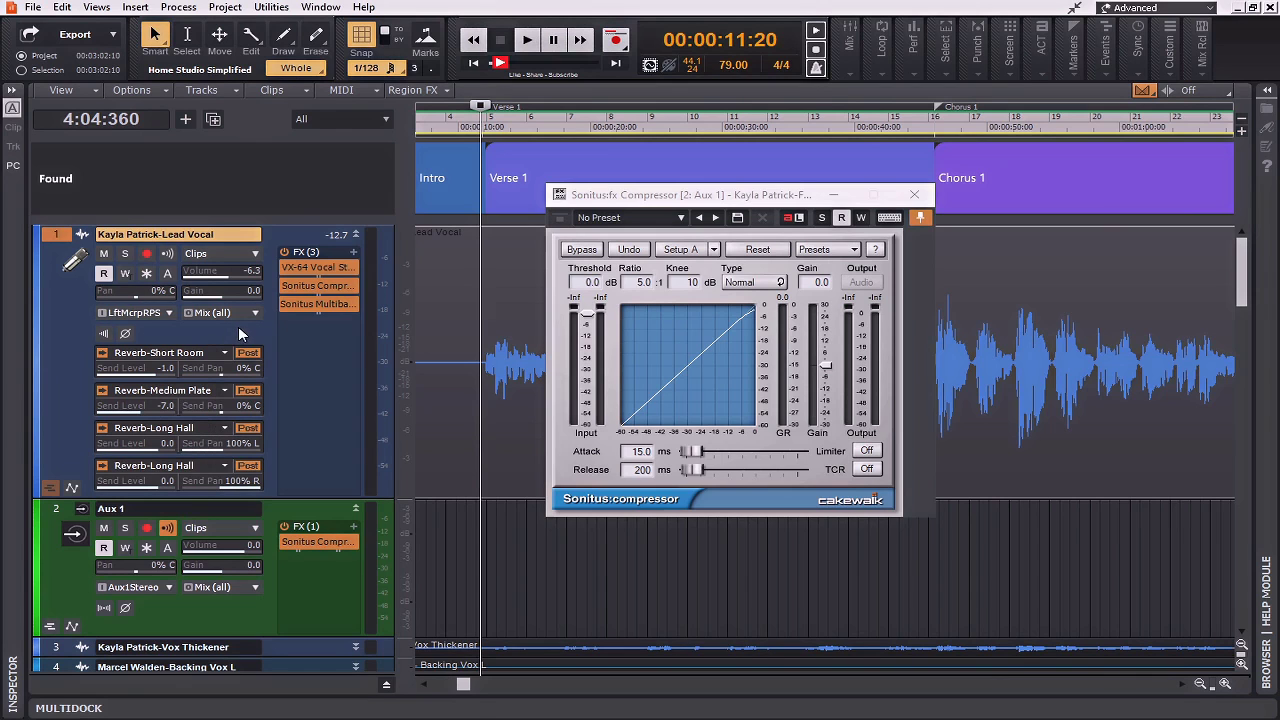
{"action": "right_click", "coordinate": [238, 333]}
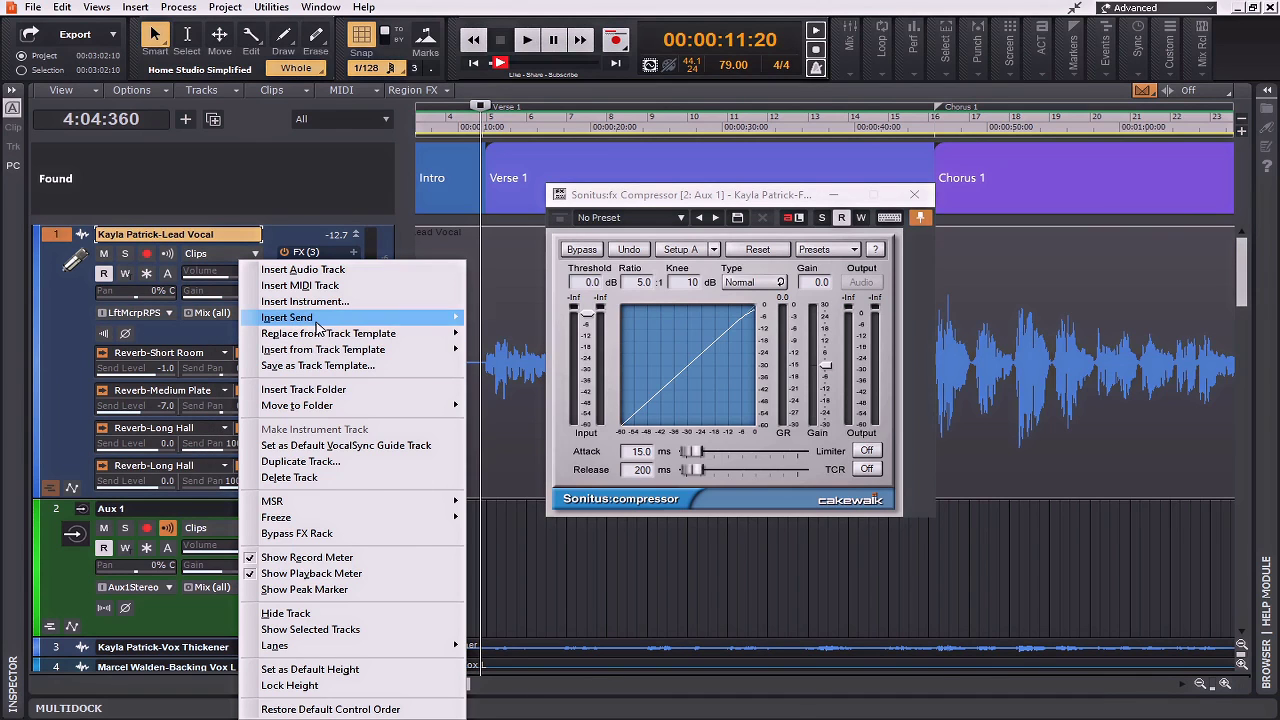
{"action": "mouse_move", "coordinate": [320, 318]}
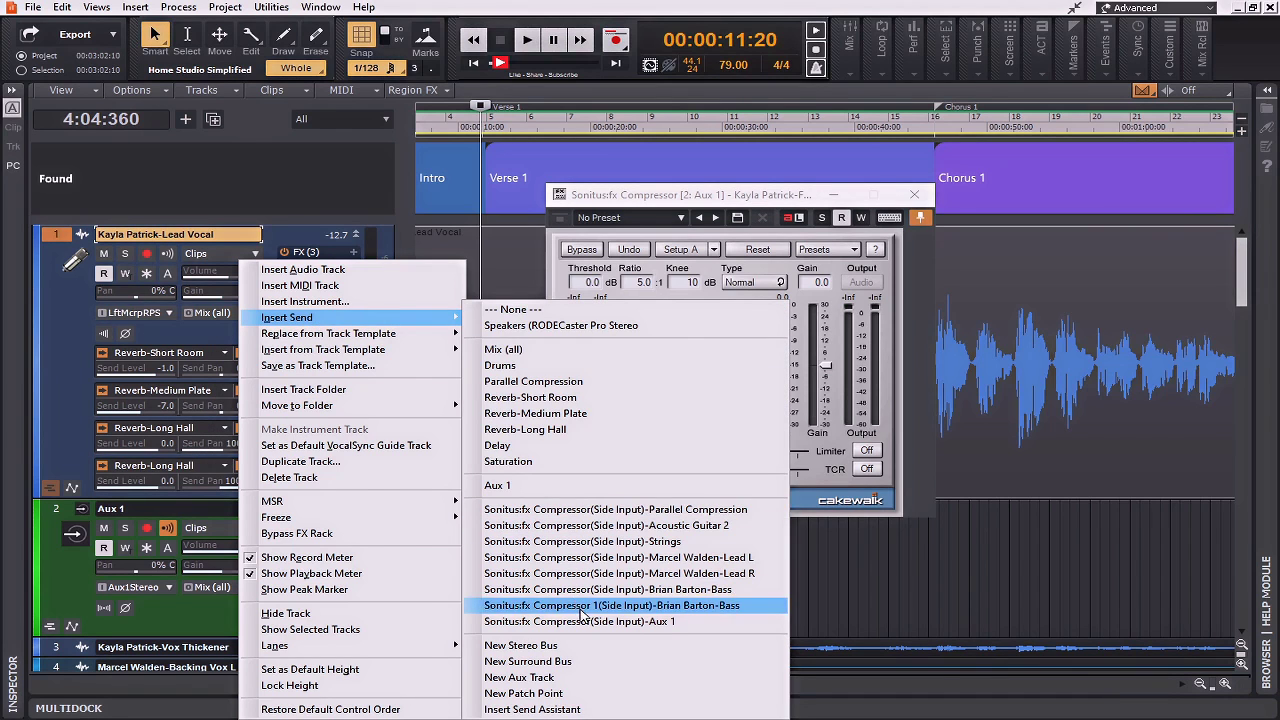
{"action": "left_click", "coordinate": [698, 622]}
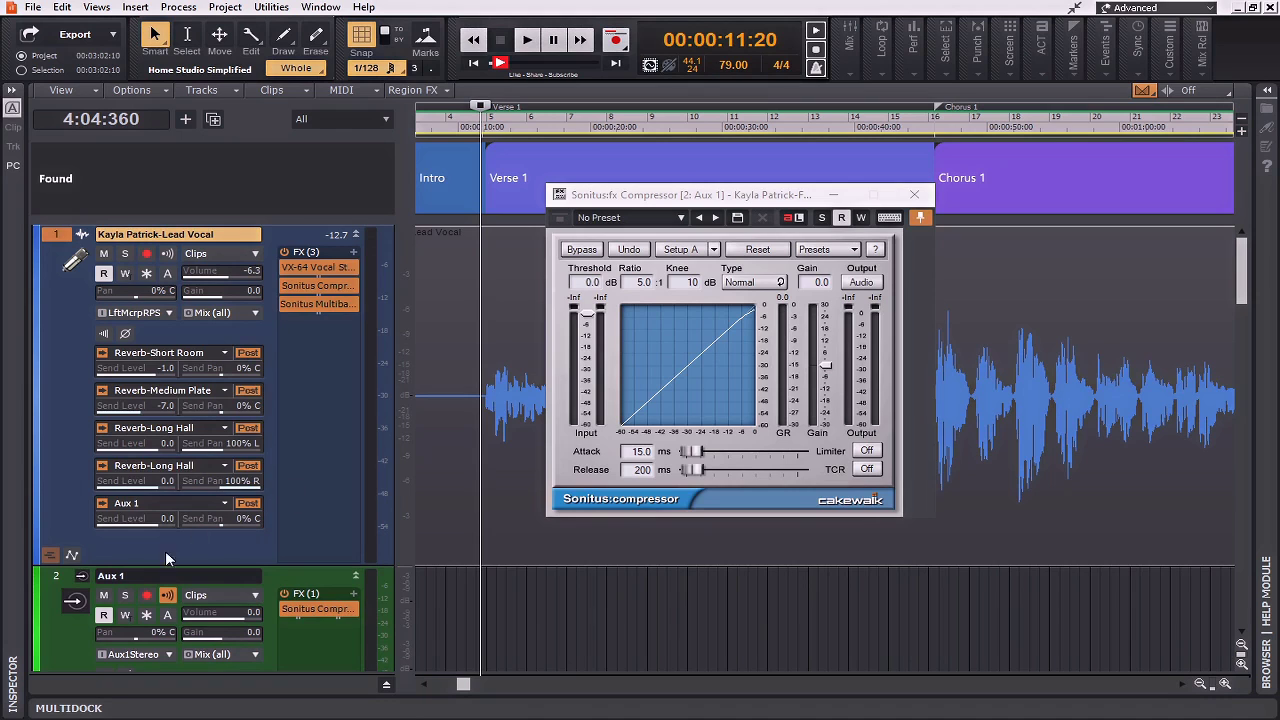
Step: Rename the Aux 1 track as "Dellay Duck"
{"action": "left_click", "coordinate": [140, 583]}
{"action": "scroll", "coordinate": [140, 584], "scroll_direction": "down", "scroll_amount": 3}
{"action": "scroll", "coordinate": [150, 372], "scroll_direction": "up", "scroll_amount": 2}
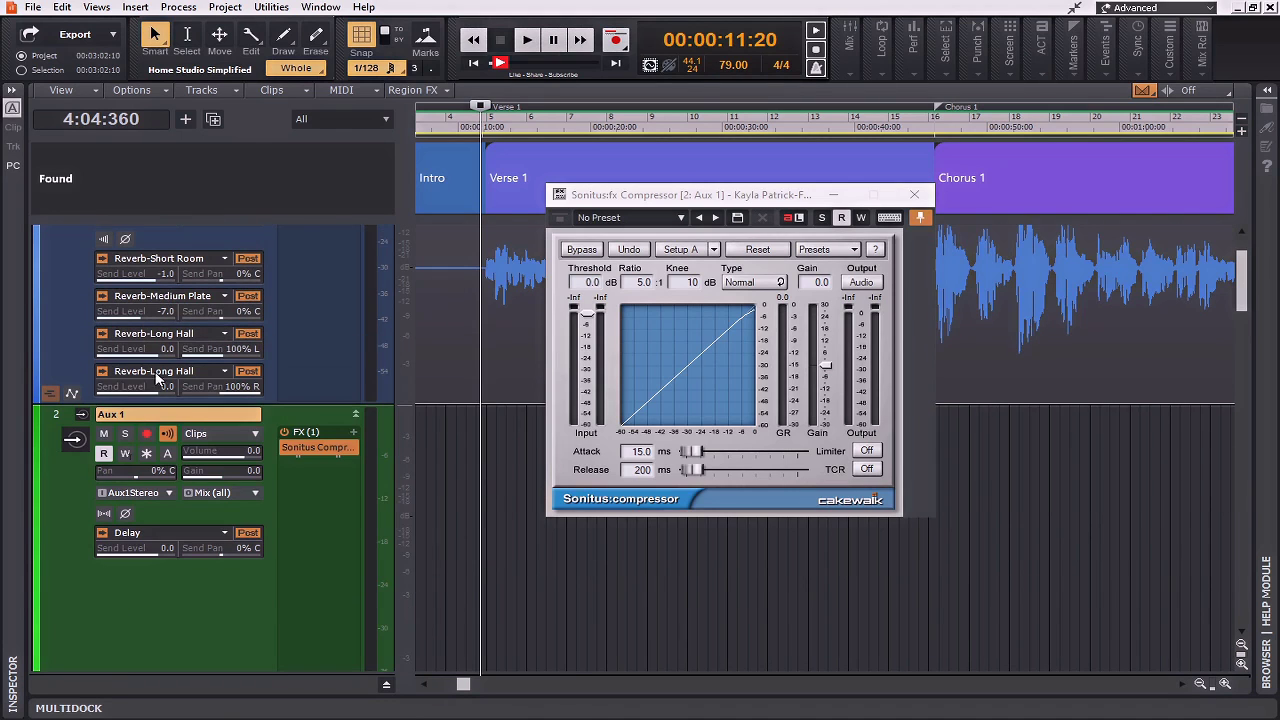
{"action": "double_click", "coordinate": [128, 413]}
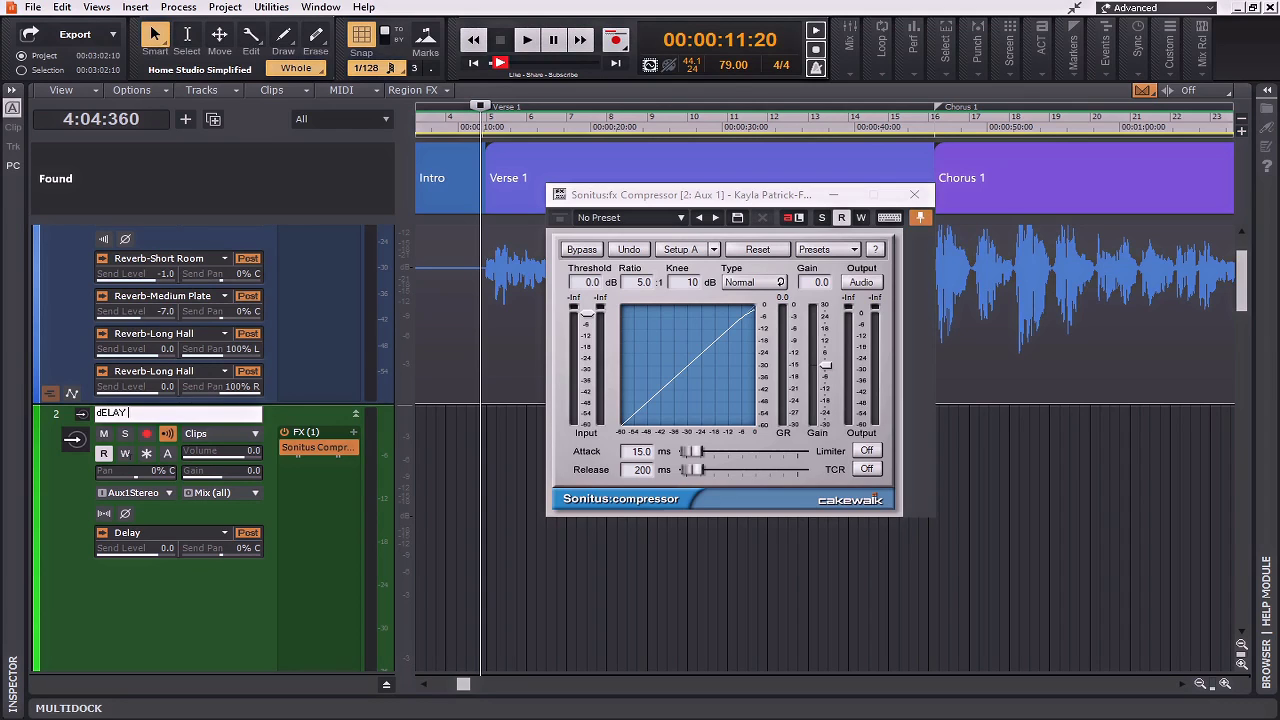
{"action": "type", "text": "dELAY dUCK"}
{"action": "key", "text": "Return"}
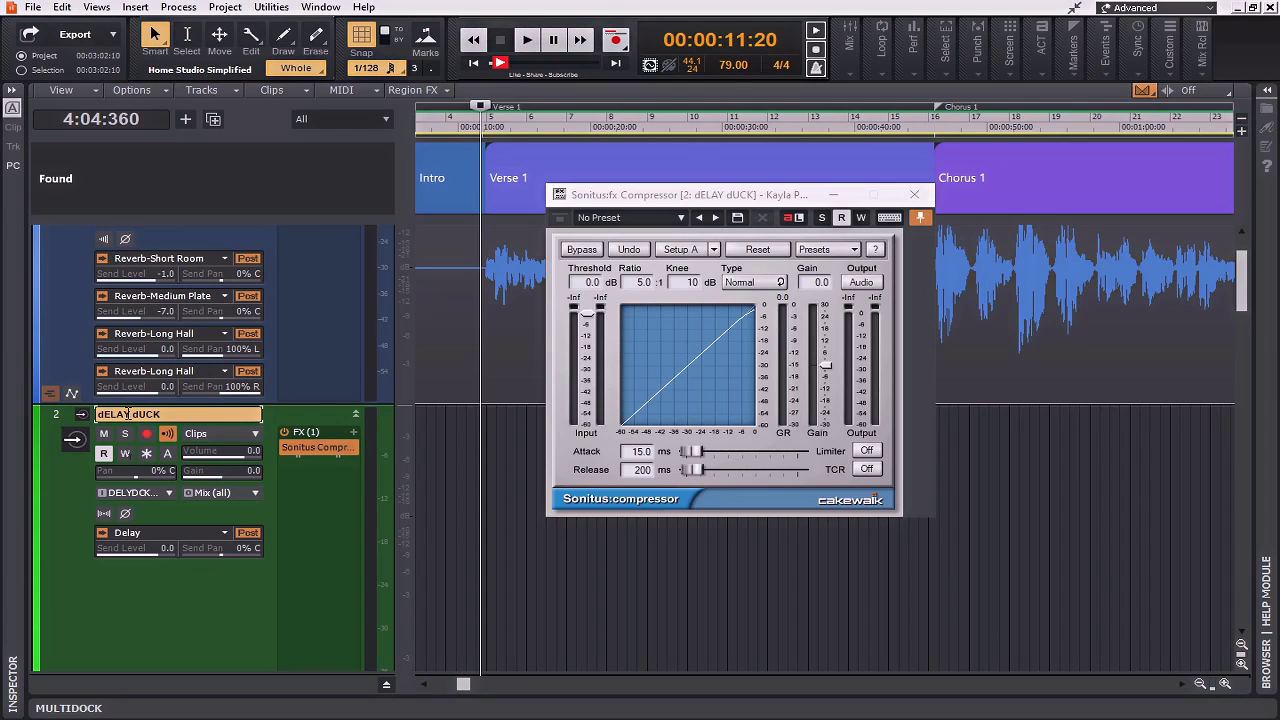
{"action": "double_click", "coordinate": [183, 413]}
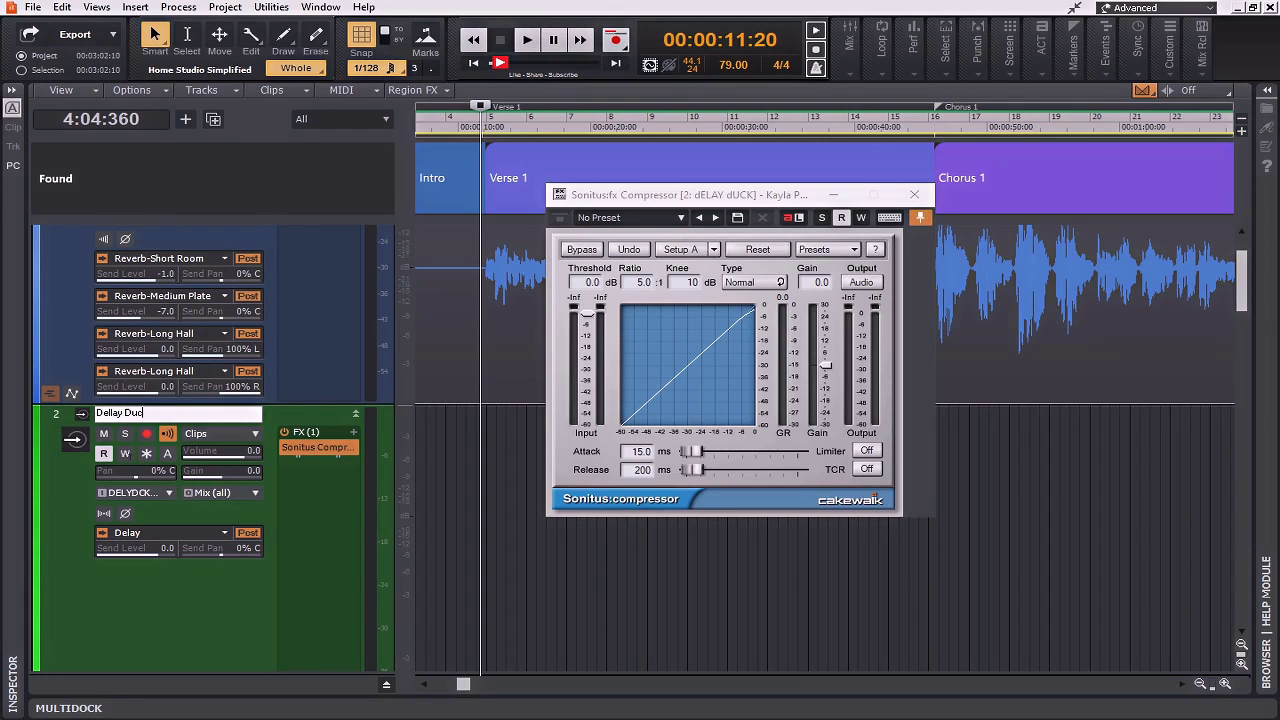
{"action": "type", "text": "Dellay Duck"}
{"action": "key", "text": "Return"}
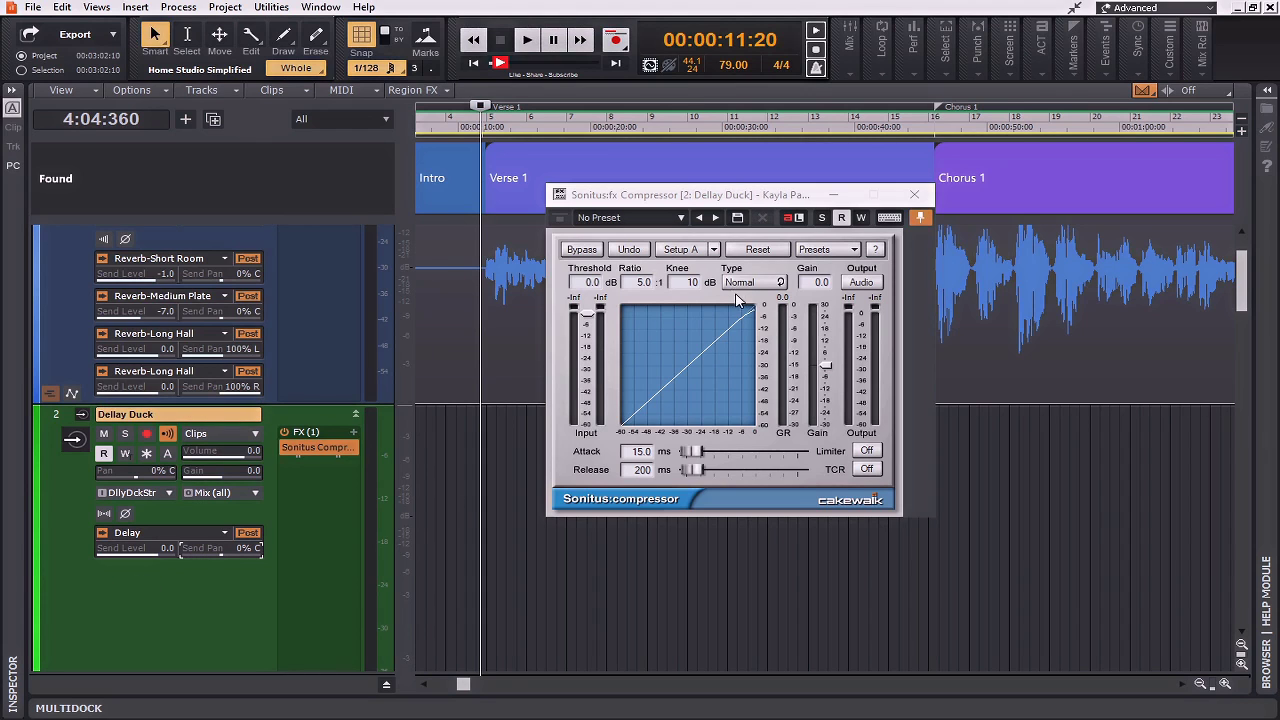
Step: During playback, set the Dellay Duck compressor's threshold to -32.2 dB and solo the Dellay Duck and lead vocal tracks
{"action": "key", "text": "space"}
{"action": "left_click_drag", "start_coordinate": [737, 300], "coordinate": [679, 376]}
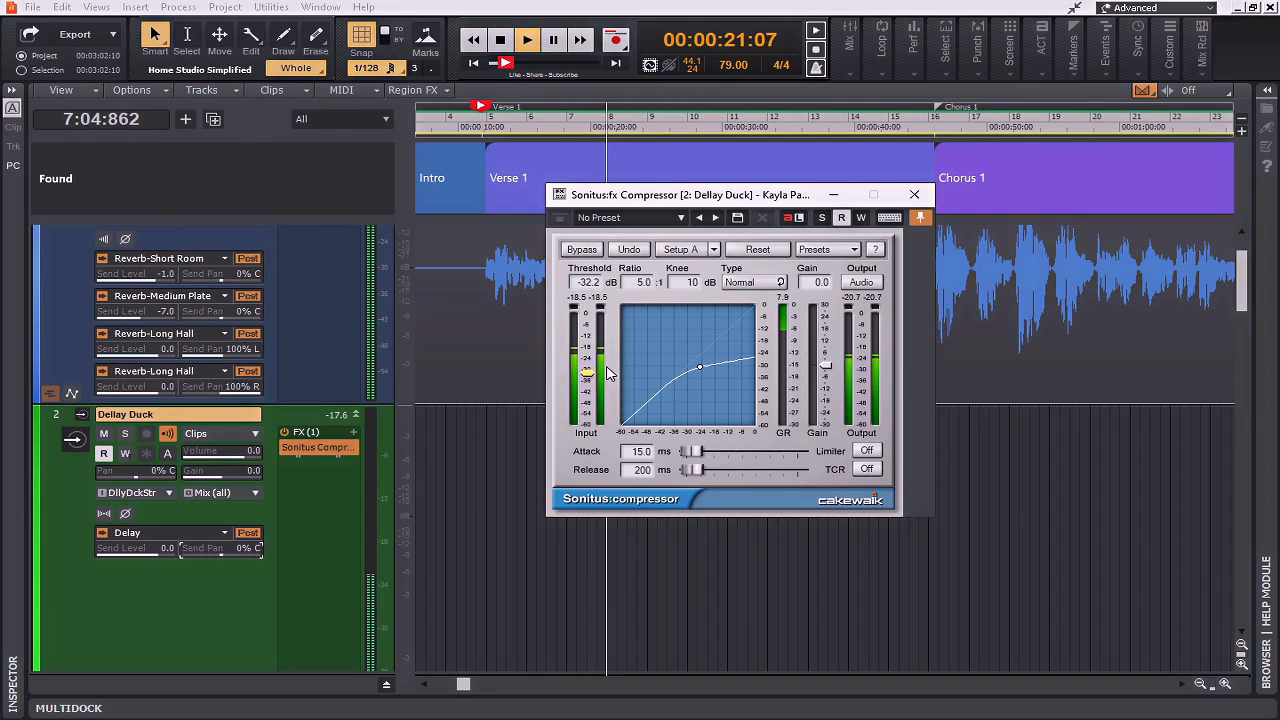
{"action": "left_click", "coordinate": [125, 434]}
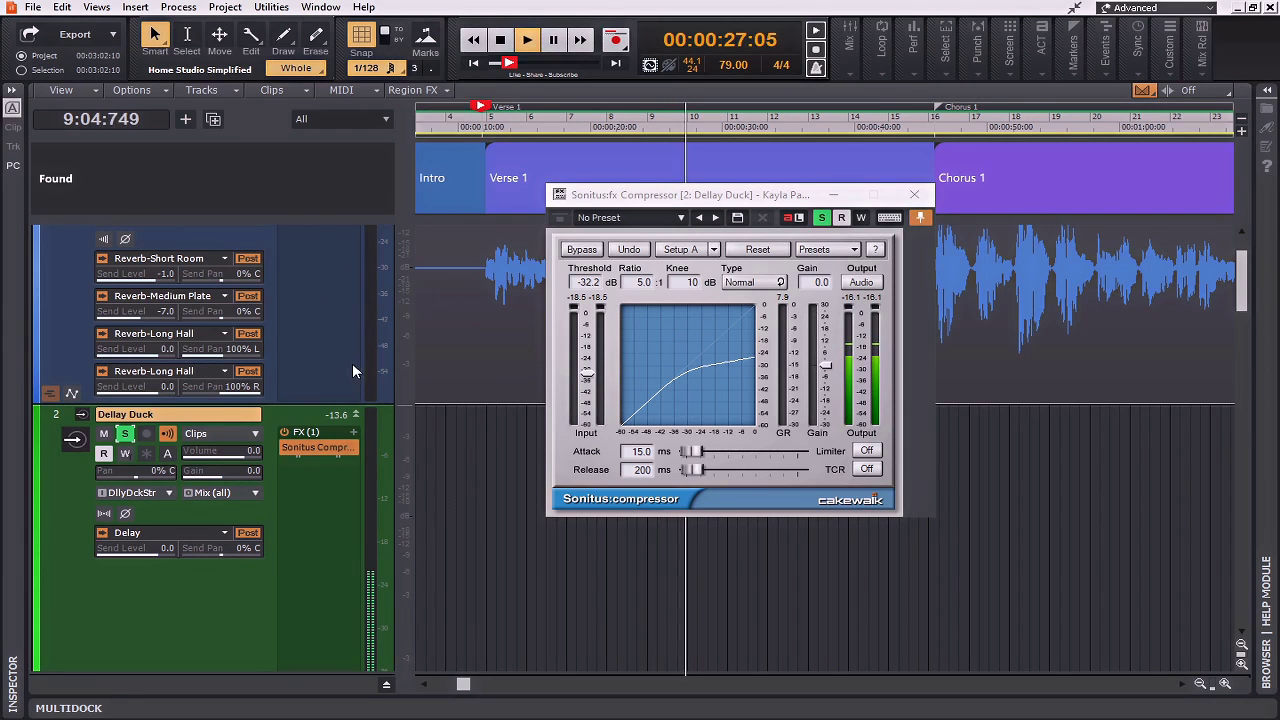
{"action": "scroll", "coordinate": [494, 458], "scroll_direction": "up", "scroll_amount": 2}
{"action": "left_click", "coordinate": [125, 253]}
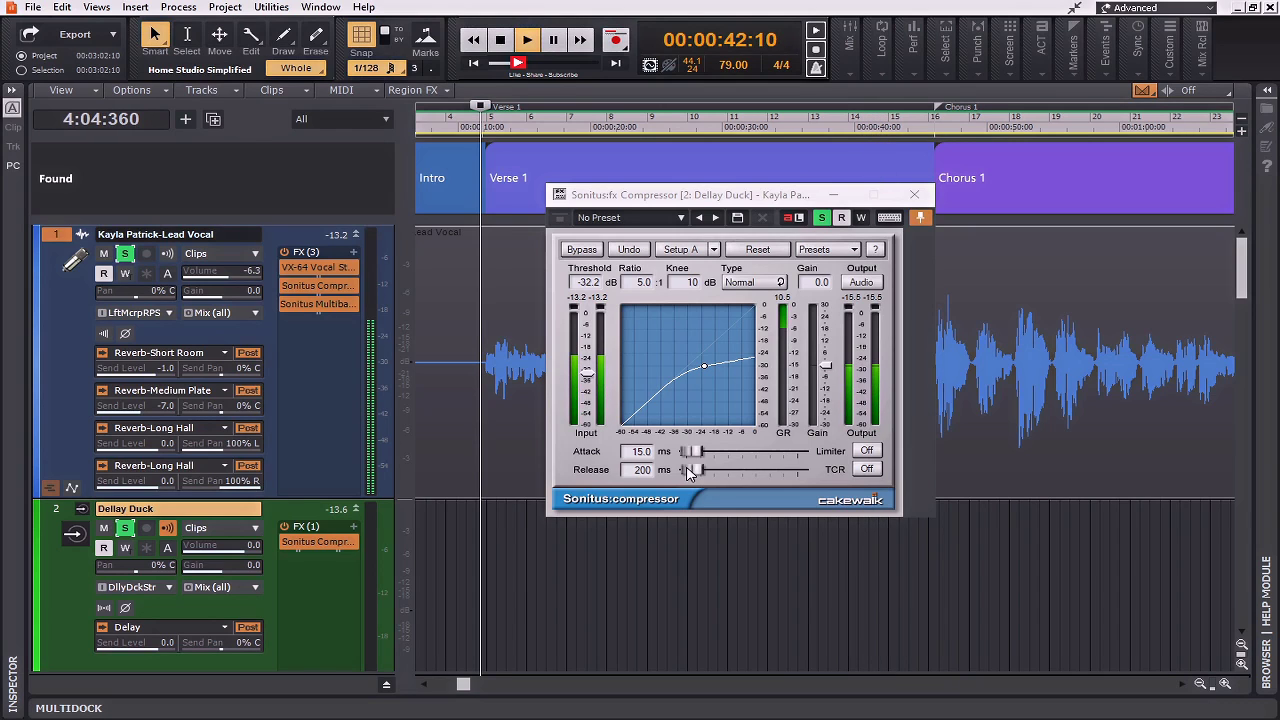
Step: Set the Dellay Duck compressor's release to 77 ms and attack to 2.2 ms during playback, and close its window
{"action": "key", "text": "space"}
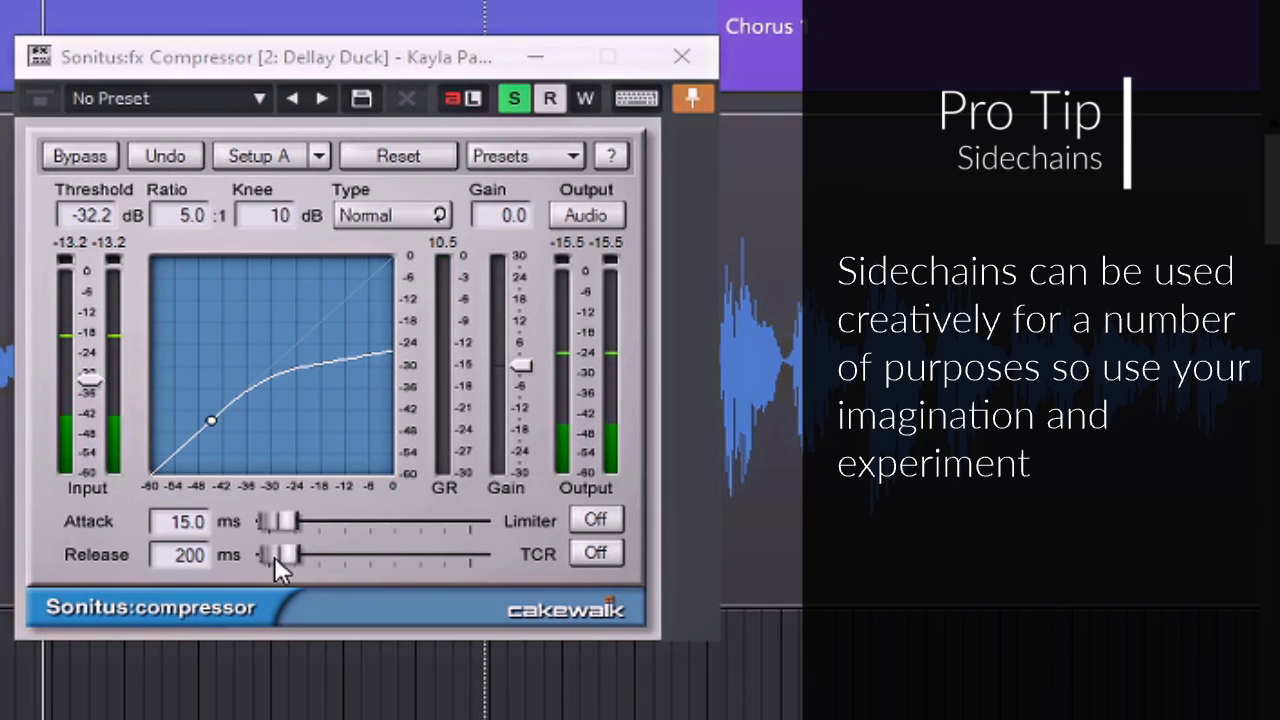
{"action": "mouse_move", "coordinate": [274, 556]}
{"action": "left_mouse_down"}
{"action": "mouse_move", "coordinate": [275, 520]}
{"action": "mouse_move", "coordinate": [273, 555]}
{"action": "left_mouse_up"}
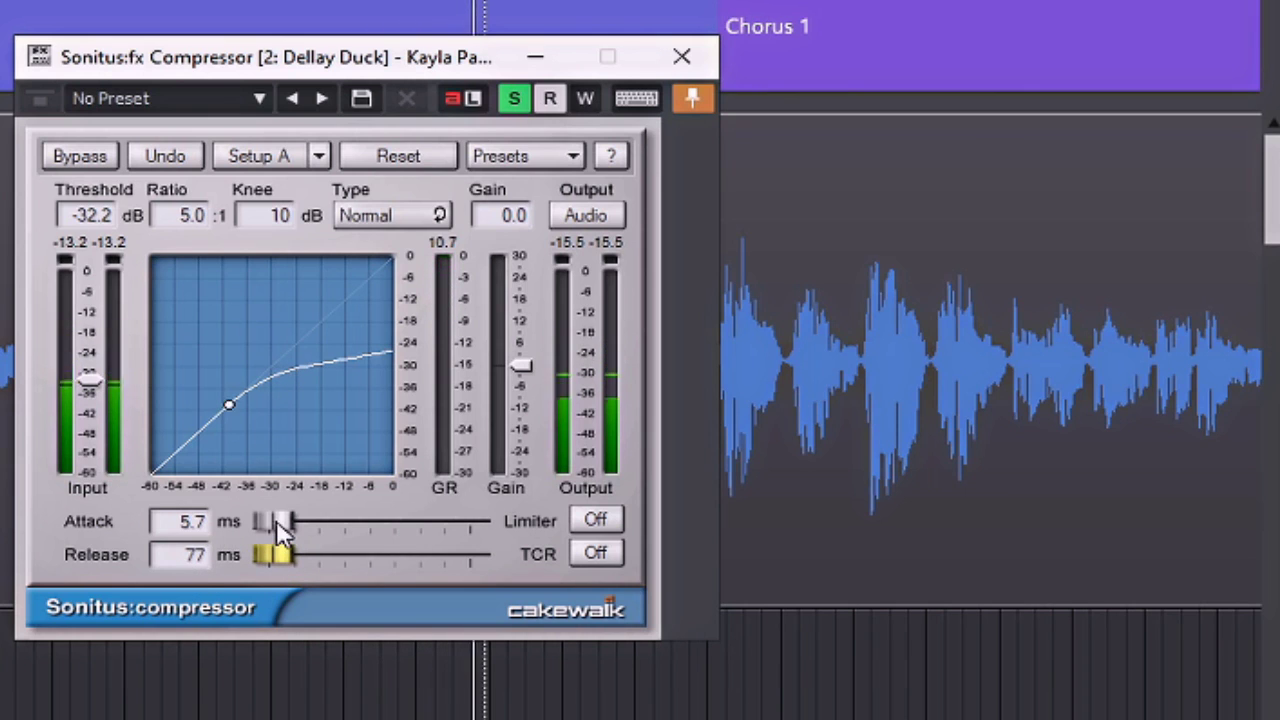
{"action": "left_click_drag", "start_coordinate": [280, 523], "coordinate": [271, 523]}
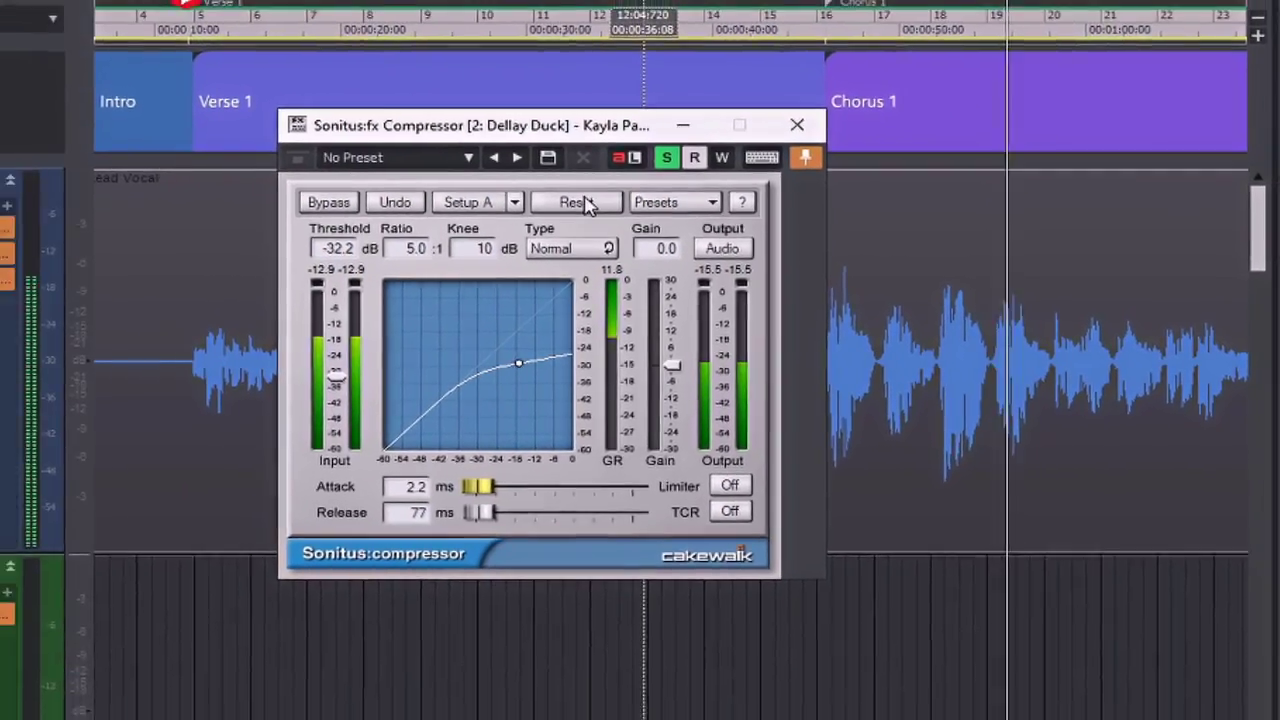
{"action": "left_click", "coordinate": [797, 127]}
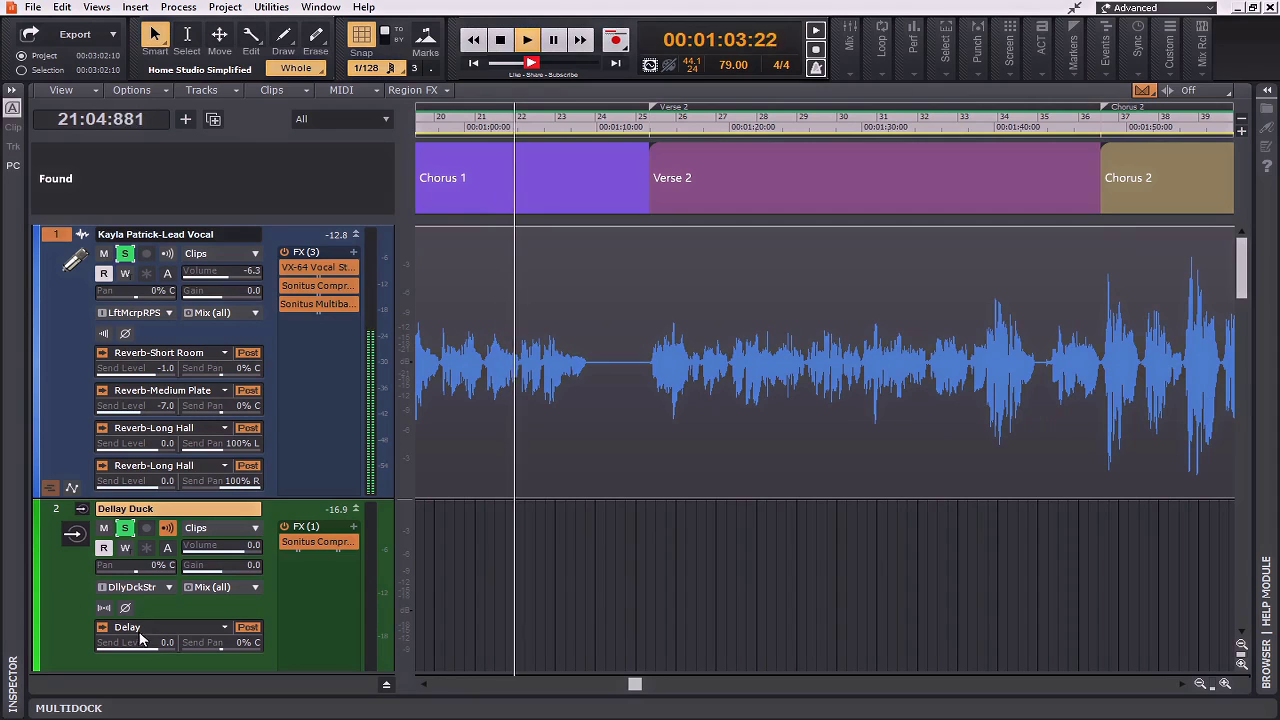
Step: Stop playback, turn off the solos on both tracks and fit the project's tracks in view
{"action": "scroll", "coordinate": [149, 651], "scroll_direction": "up", "scroll_amount": 6}
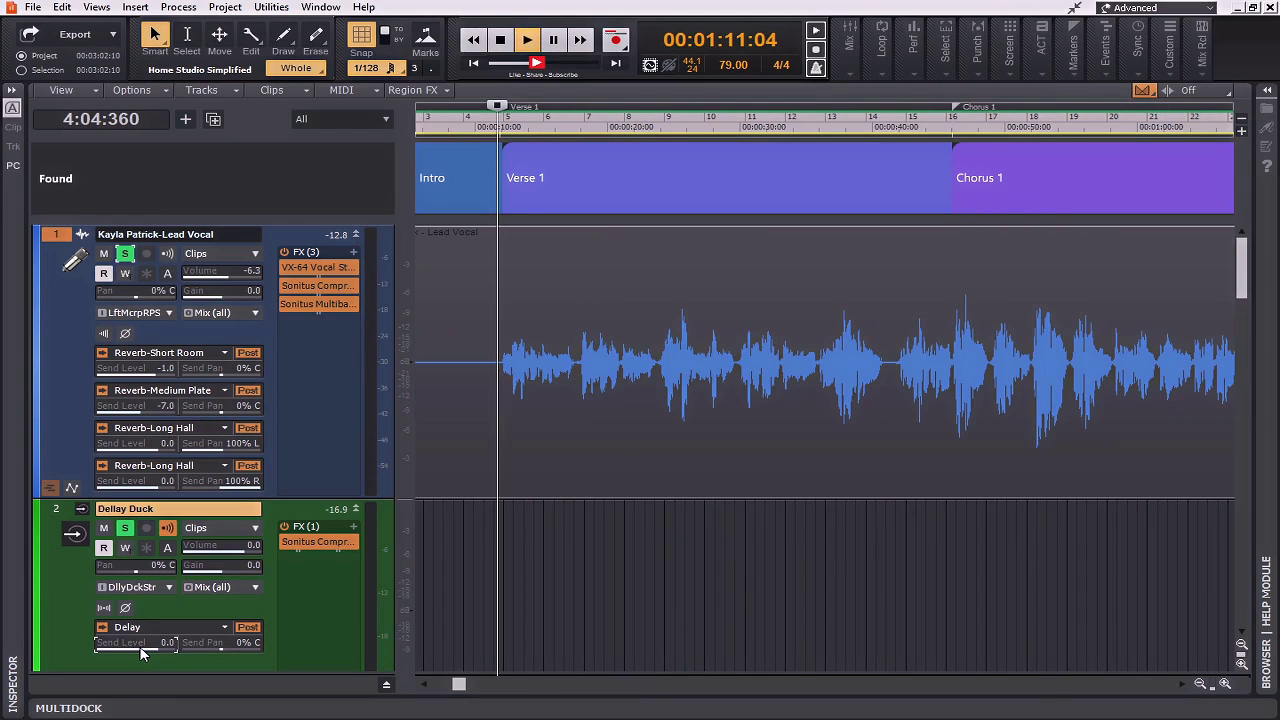
{"action": "key", "text": "space"}
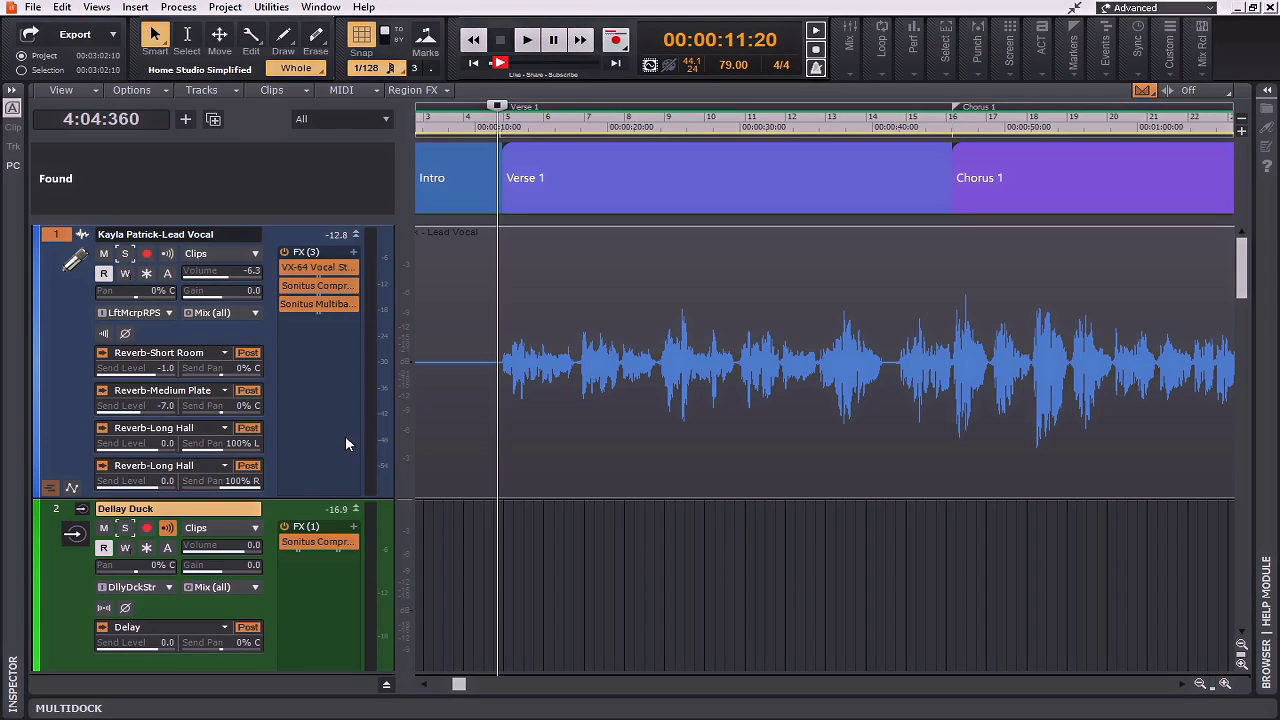
{"action": "key", "text": "f"}
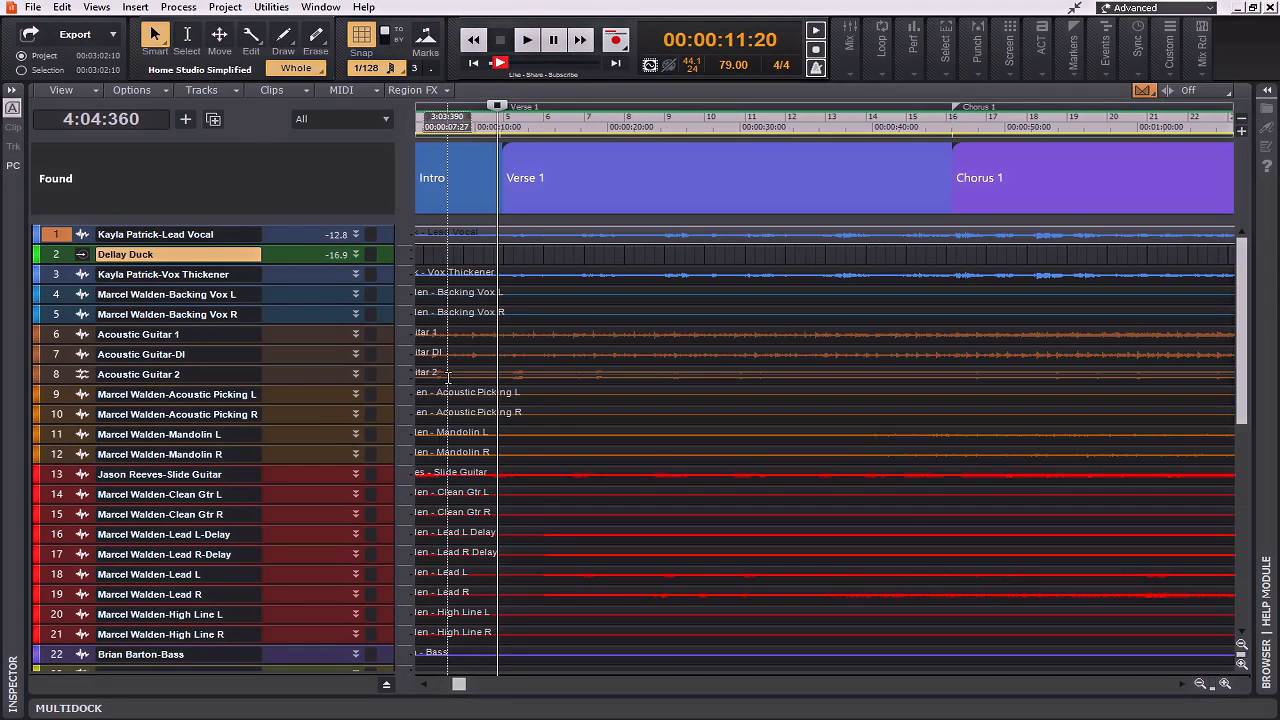
Step: Play the full mix from just before Verse 1
{"action": "left_click", "coordinate": [473, 63]}
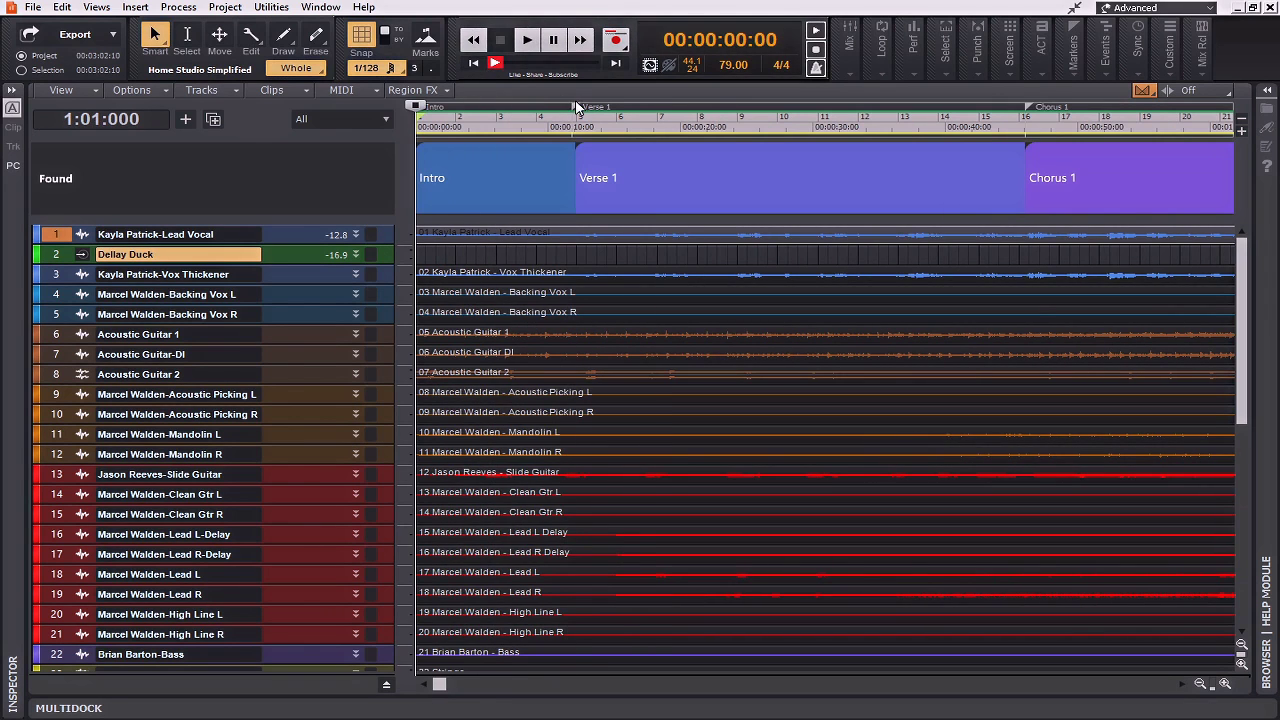
{"action": "left_click", "coordinate": [570, 130]}
{"action": "key", "text": "space"}
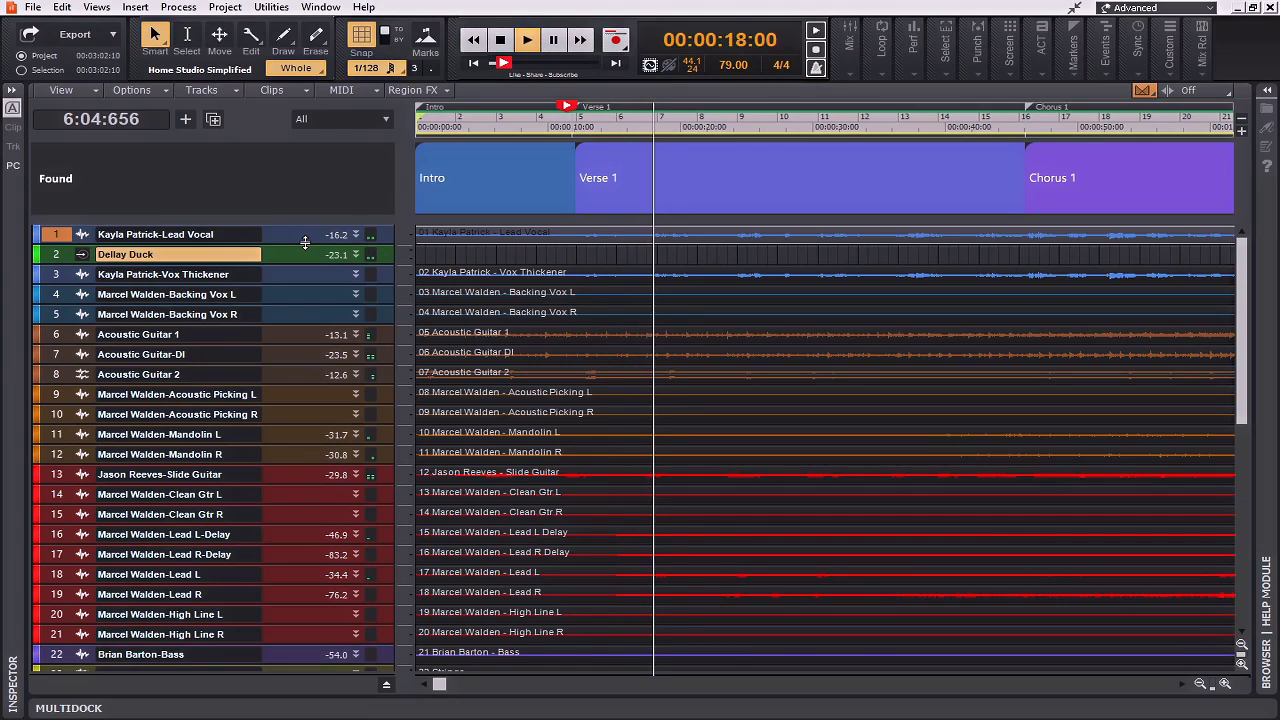
Step: Insert a send to the Saturation bus on the Dellay Duck track and enlarge the track to show its sends
{"action": "left_click_drag", "start_coordinate": [305, 244], "coordinate": [279, 459]}
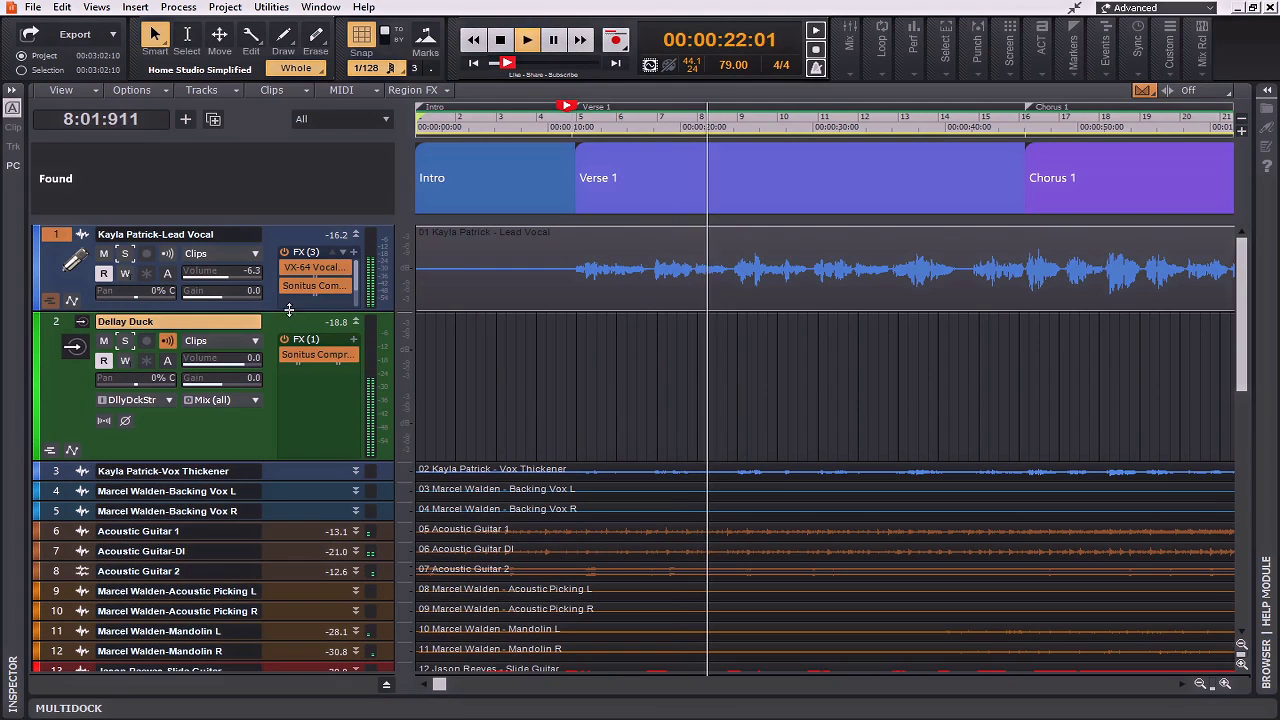
{"action": "left_click_drag", "start_coordinate": [290, 309], "coordinate": [285, 378]}
{"action": "right_click", "coordinate": [188, 491]}
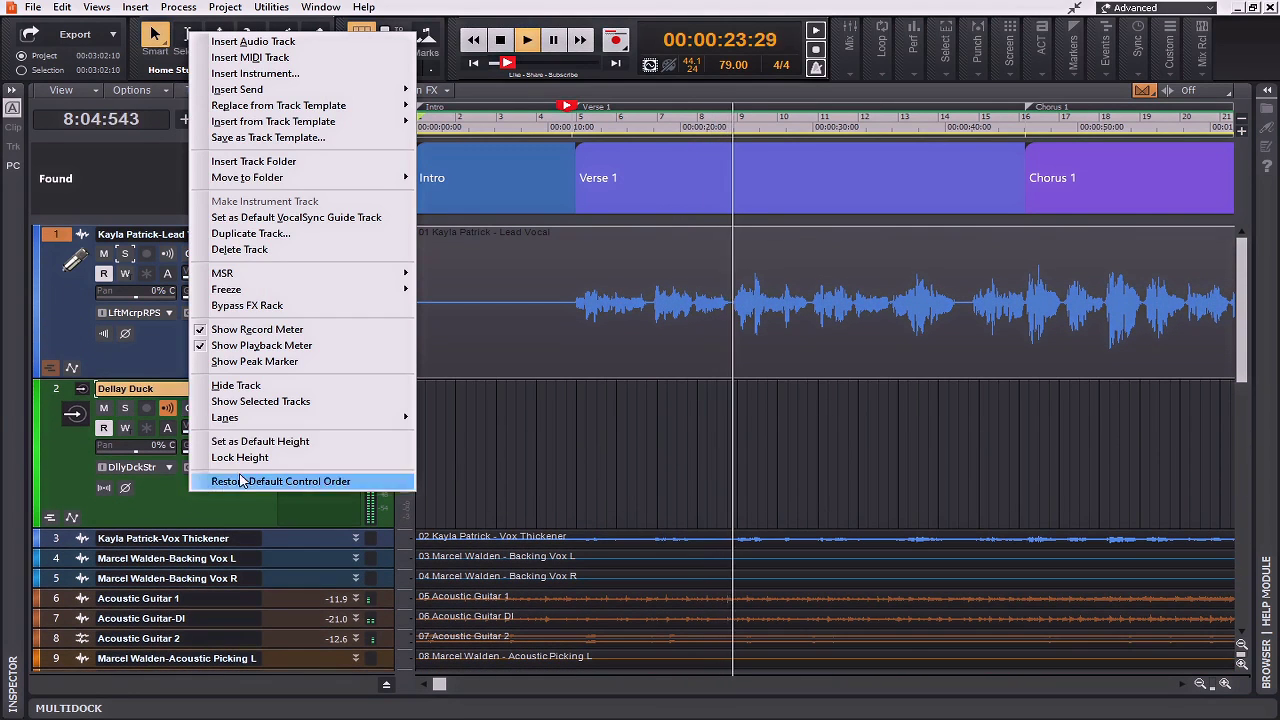
{"action": "mouse_move", "coordinate": [310, 97]}
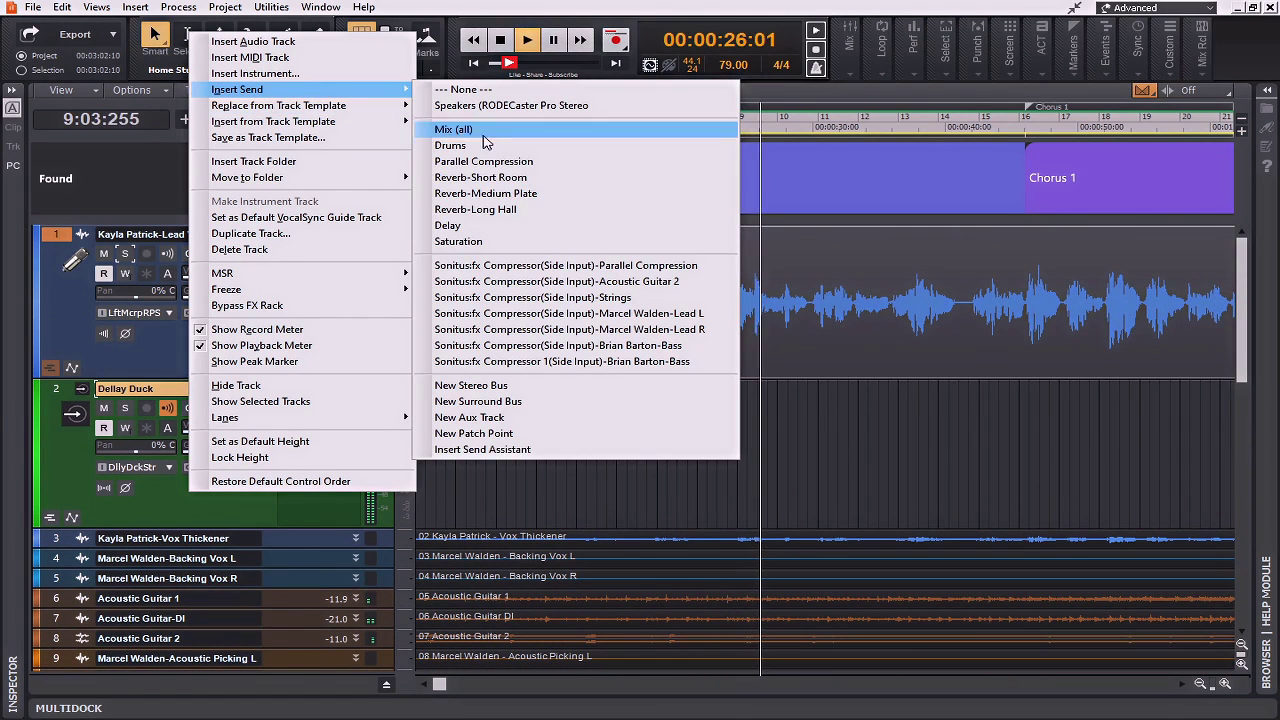
{"action": "left_click", "coordinate": [492, 236]}
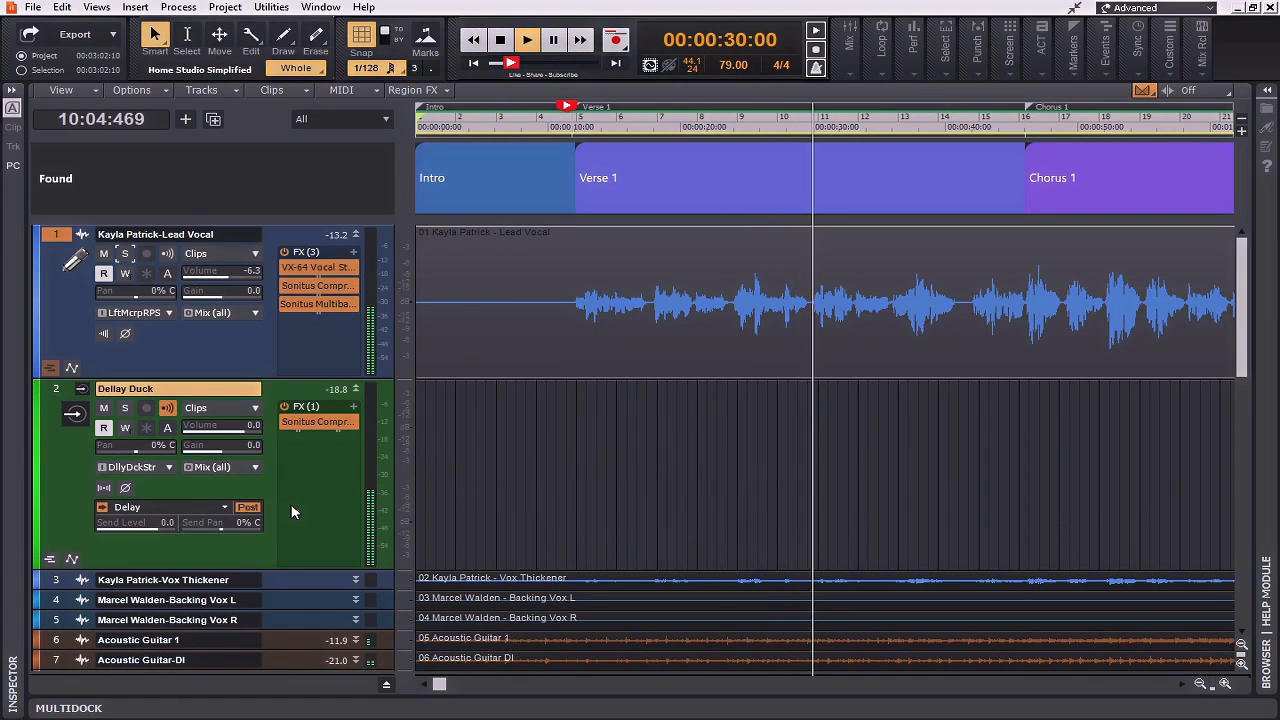
{"action": "left_click_drag", "start_coordinate": [274, 569], "coordinate": [277, 640]}
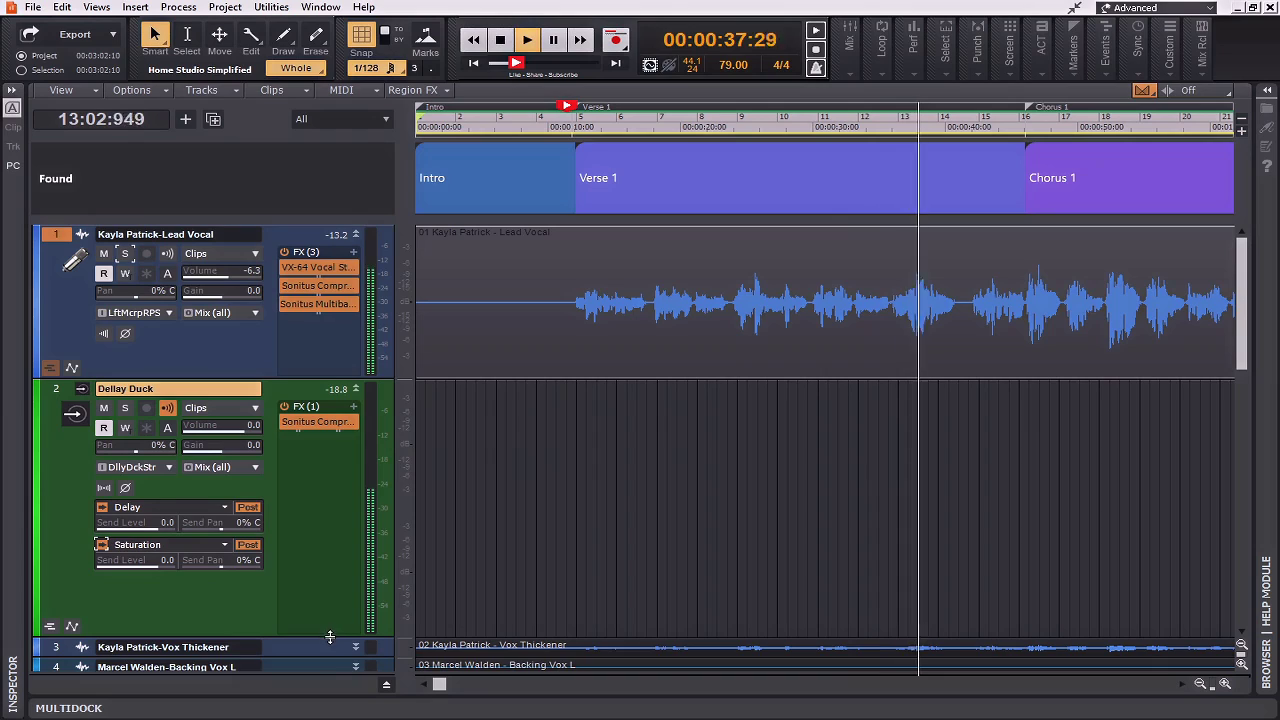
Step: Try a send level of 6.0 on the lead vocal's Dellay Duck send and switching that send from post to pre
{"action": "left_click_drag", "start_coordinate": [333, 640], "coordinate": [337, 472]}
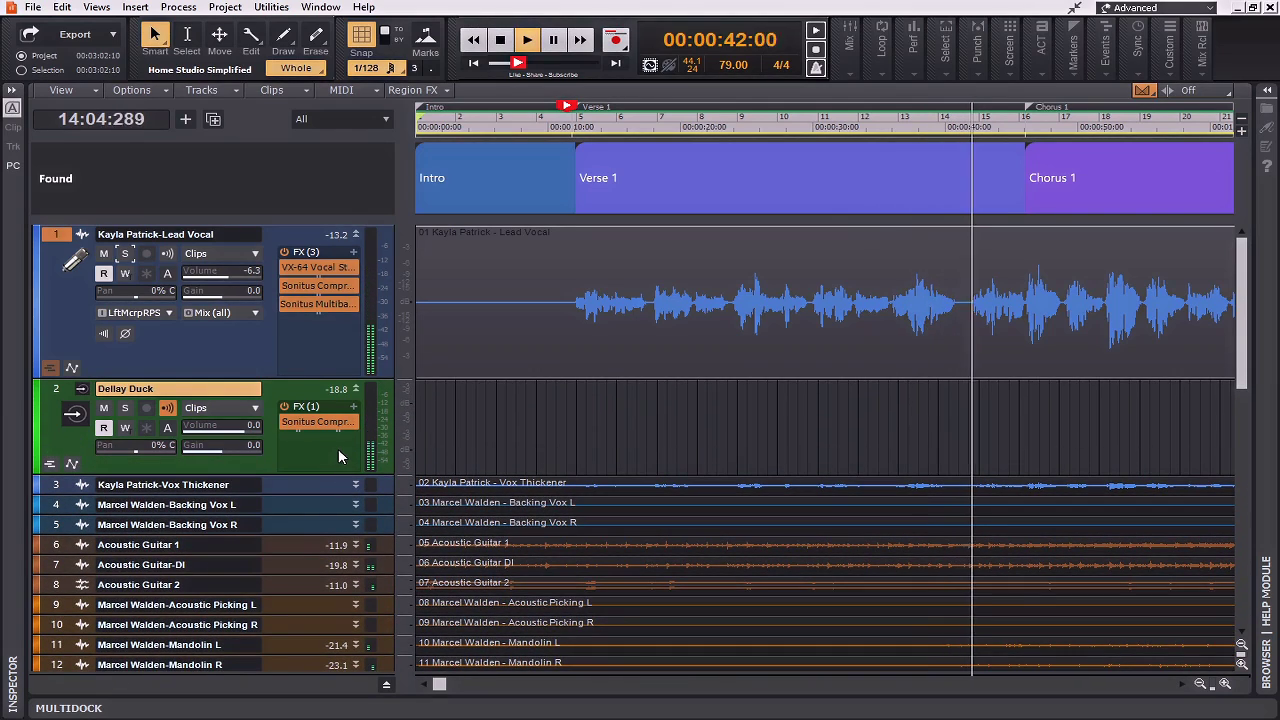
{"action": "left_click_drag", "start_coordinate": [296, 375], "coordinate": [312, 601]}
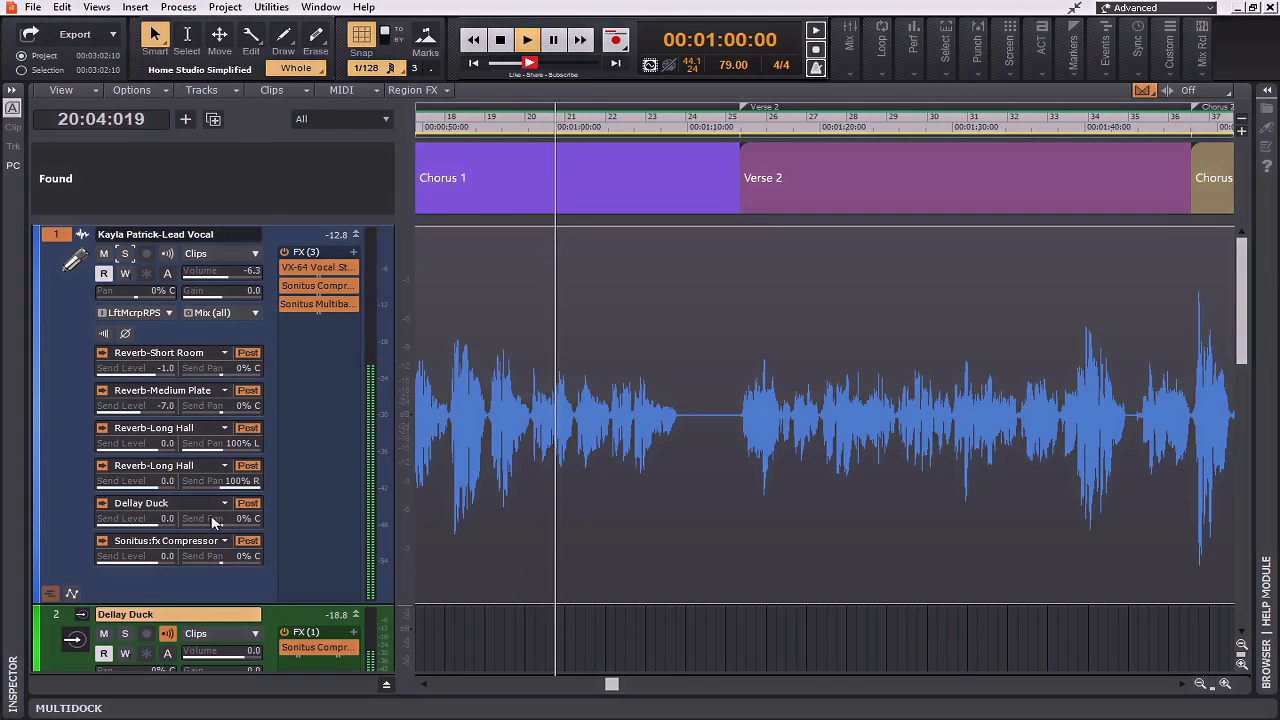
{"action": "left_click_drag", "start_coordinate": [158, 518], "coordinate": [176, 518]}
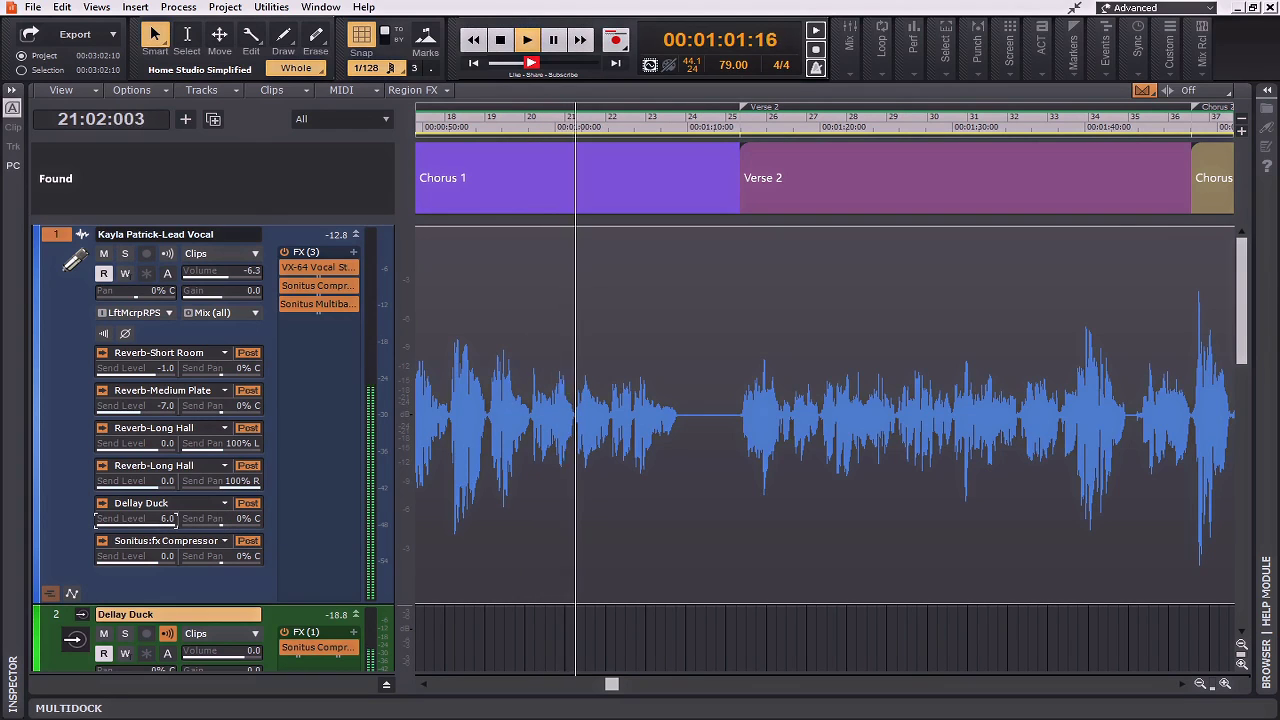
{"action": "double_click", "coordinate": [150, 525]}
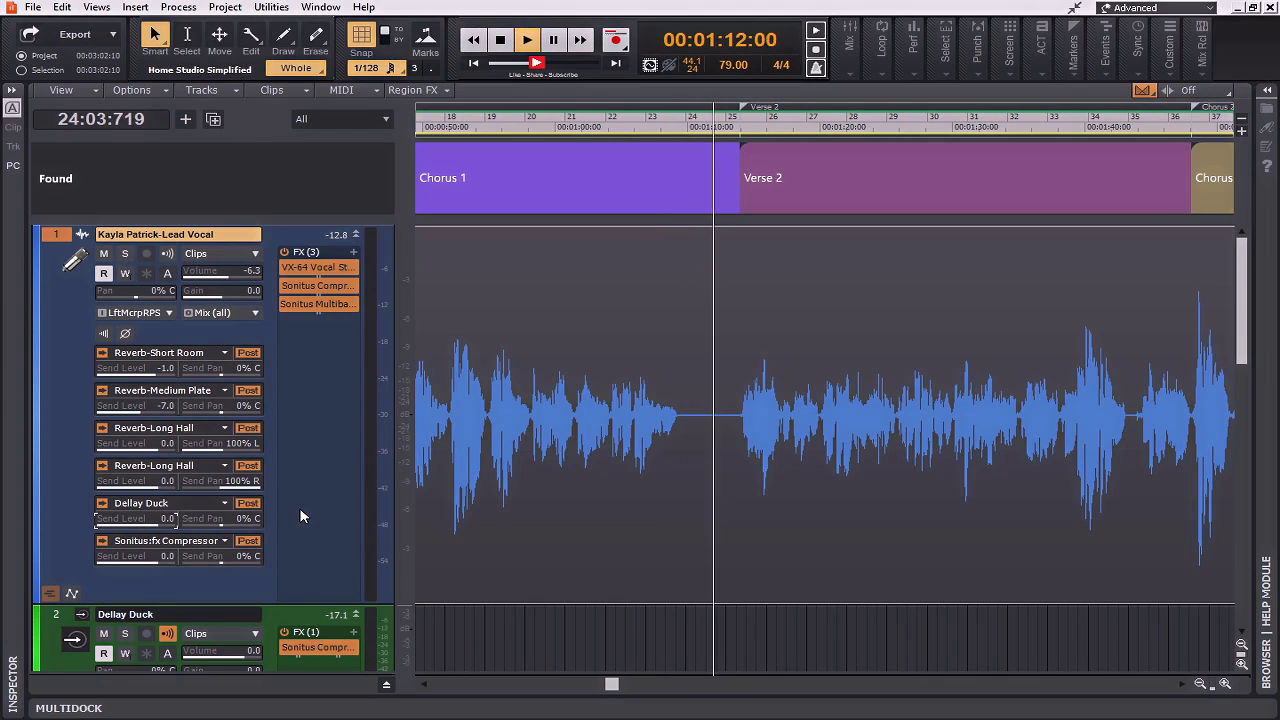
{"action": "left_click", "coordinate": [249, 505]}
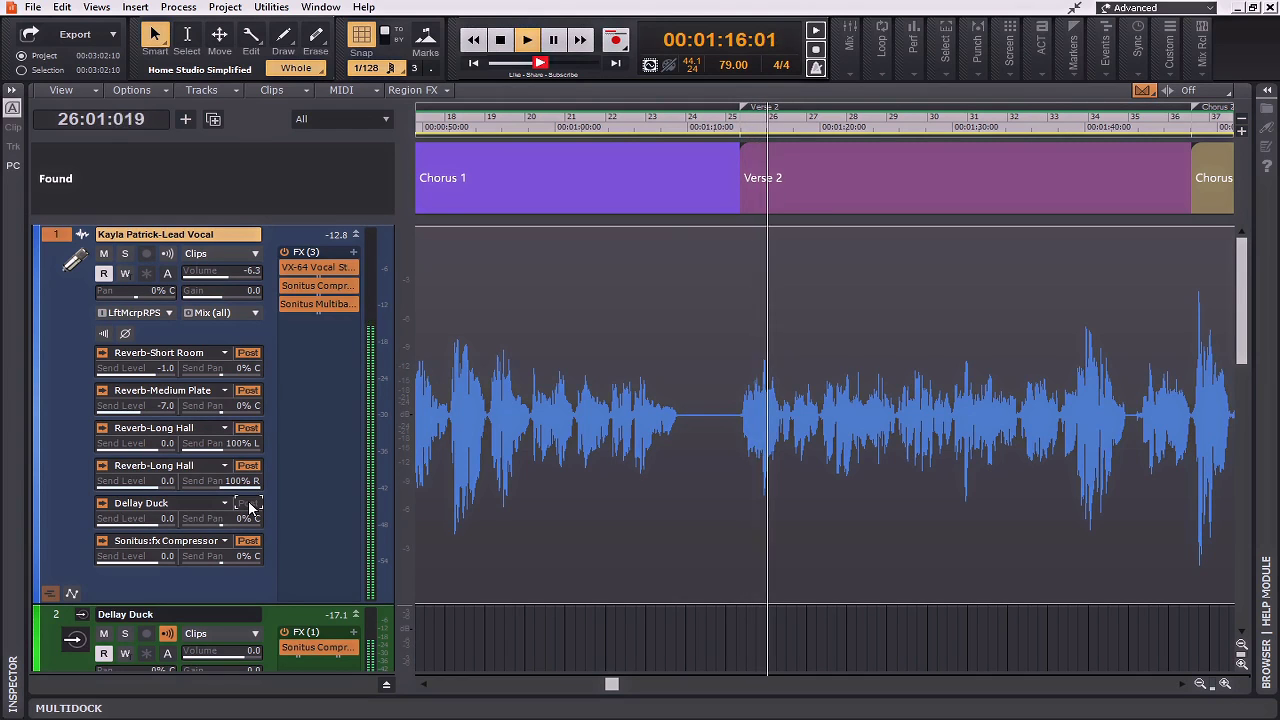
{"action": "left_click", "coordinate": [249, 505]}
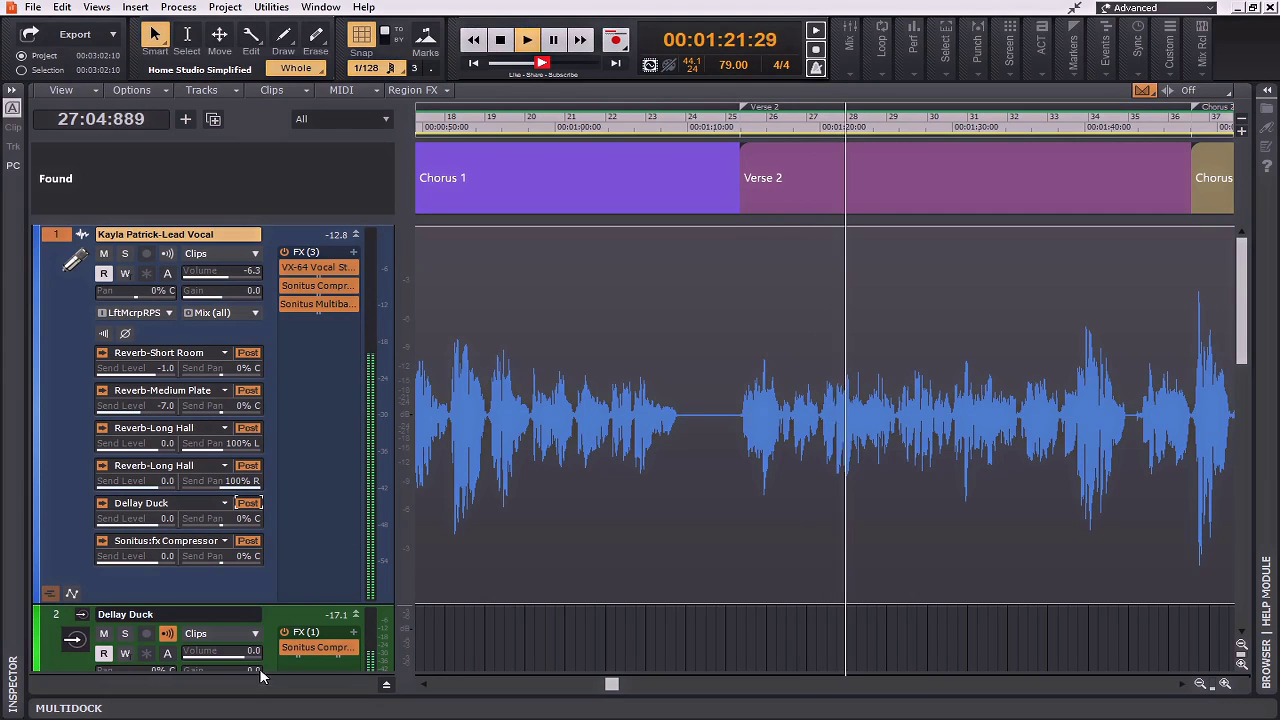
Step: Raise the Dellay Duck track's volume to 6.0 during playback
{"action": "scroll", "coordinate": [258, 650], "scroll_direction": "down", "scroll_amount": 5}
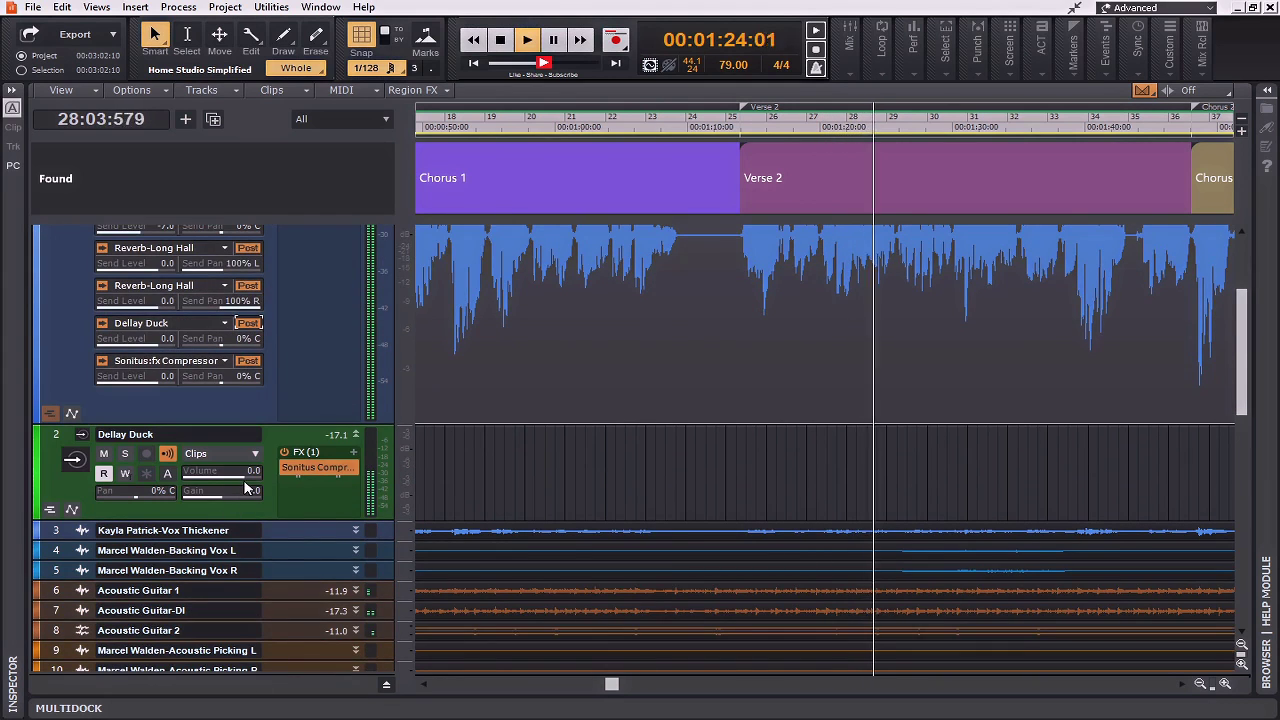
{"action": "left_click_drag", "start_coordinate": [246, 472], "coordinate": [248, 480]}
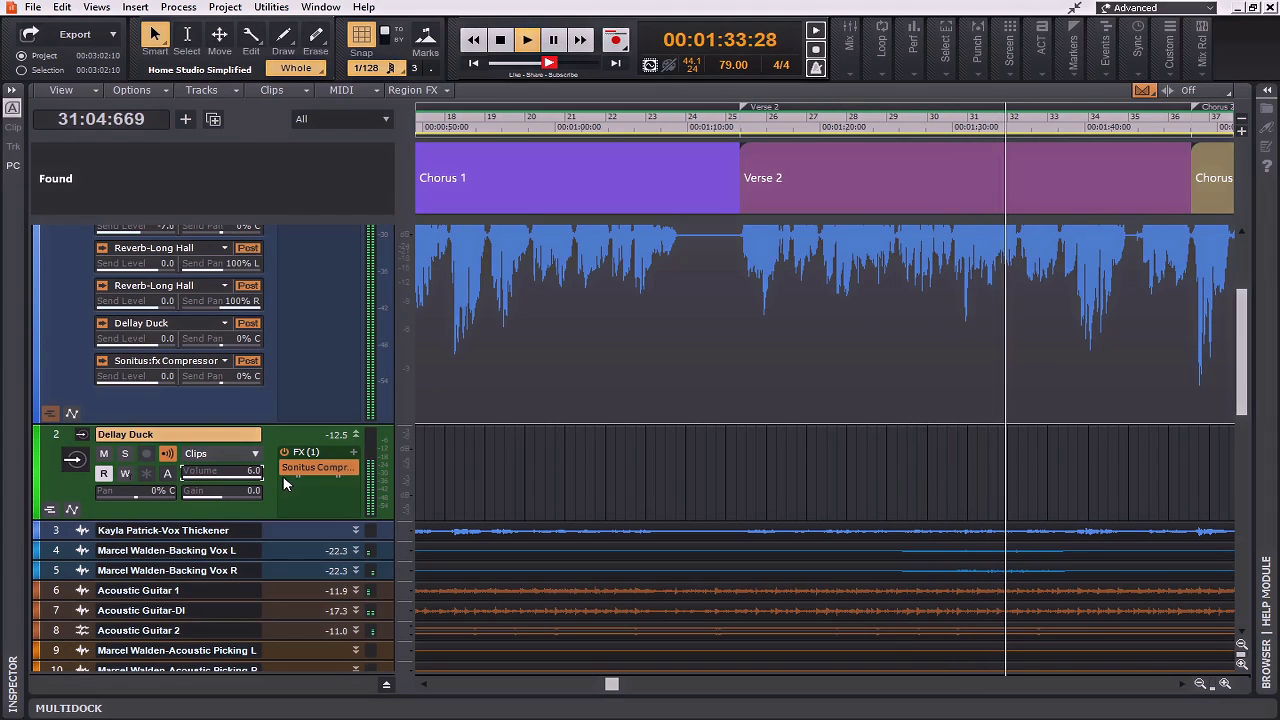
Step: Play the mix from about measure 23, near the end of Chorus 1, and stop it again
{"action": "scroll", "coordinate": [263, 501], "scroll_direction": "up", "scroll_amount": 3}
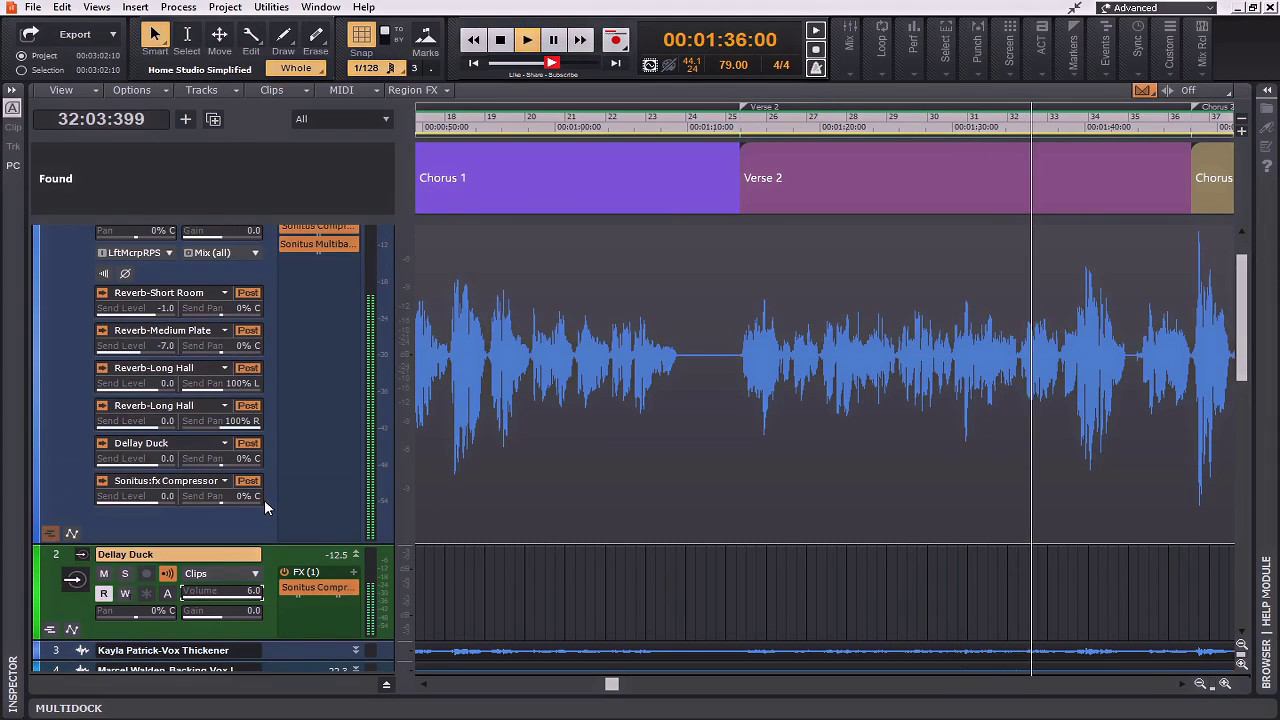
{"action": "scroll", "coordinate": [267, 505], "scroll_direction": "down", "scroll_amount": 1}
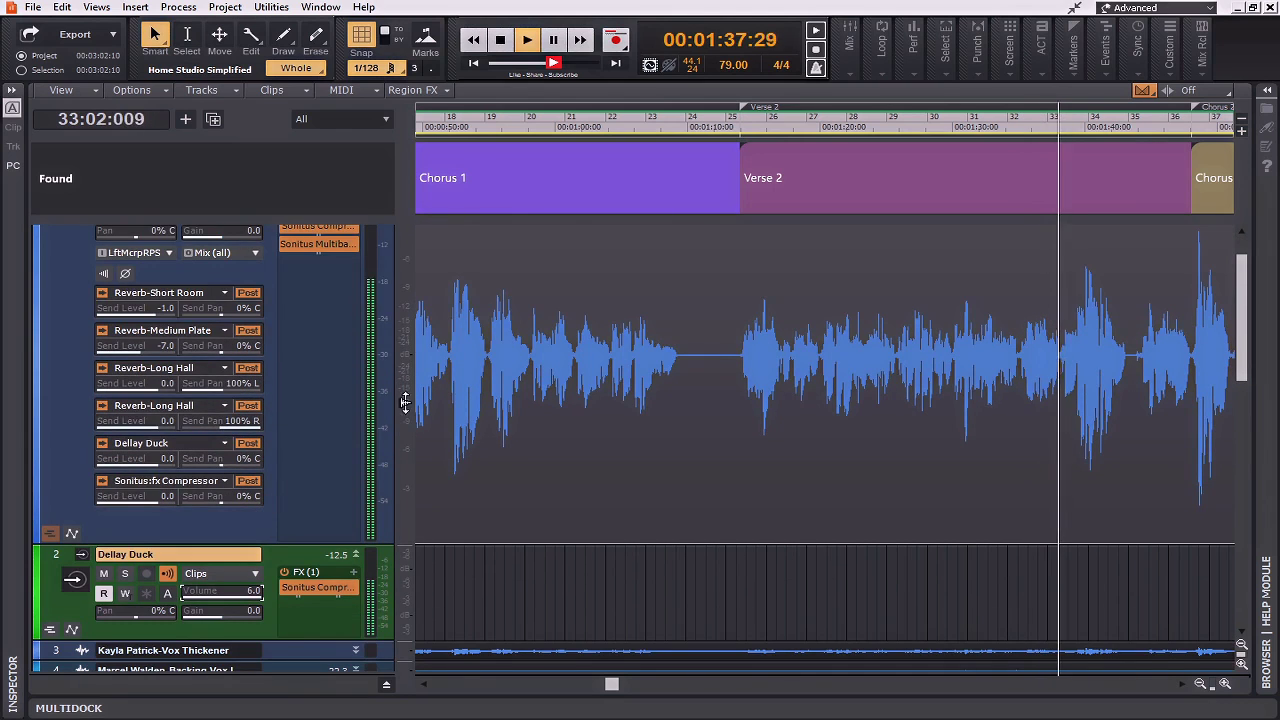
{"action": "left_click", "coordinate": [656, 128]}
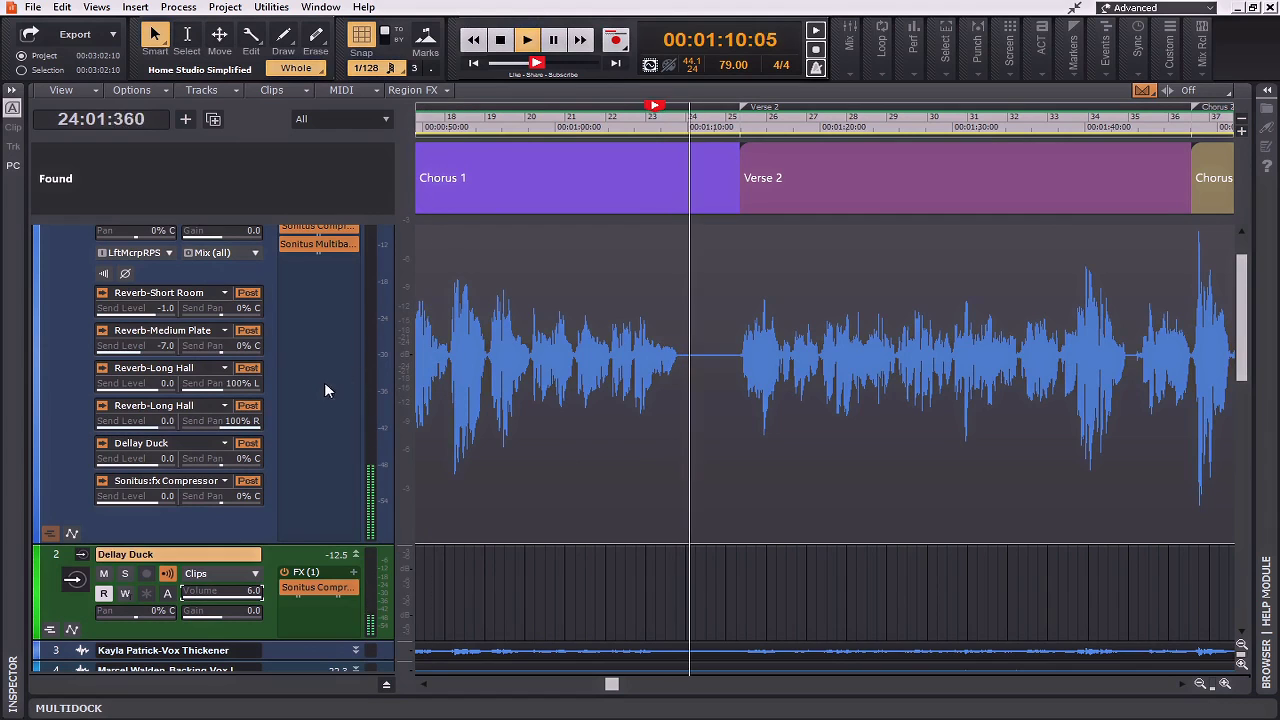
{"action": "key", "text": "space"}
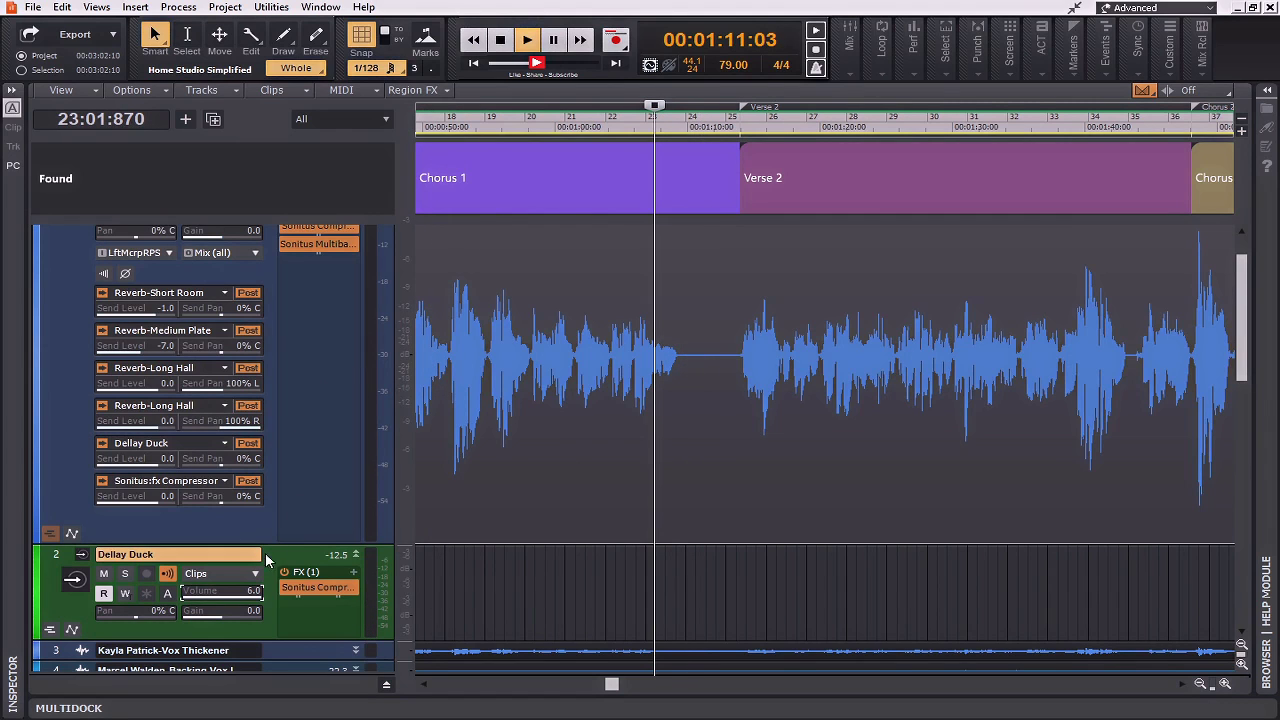
Step: Reset the Dellay Duck track's volume to 0.0 and enlarge the track to show its sends
{"action": "scroll", "coordinate": [310, 635], "scroll_direction": "down", "scroll_amount": 3}
{"action": "scroll", "coordinate": [313, 627], "scroll_direction": "down", "scroll_amount": 2}
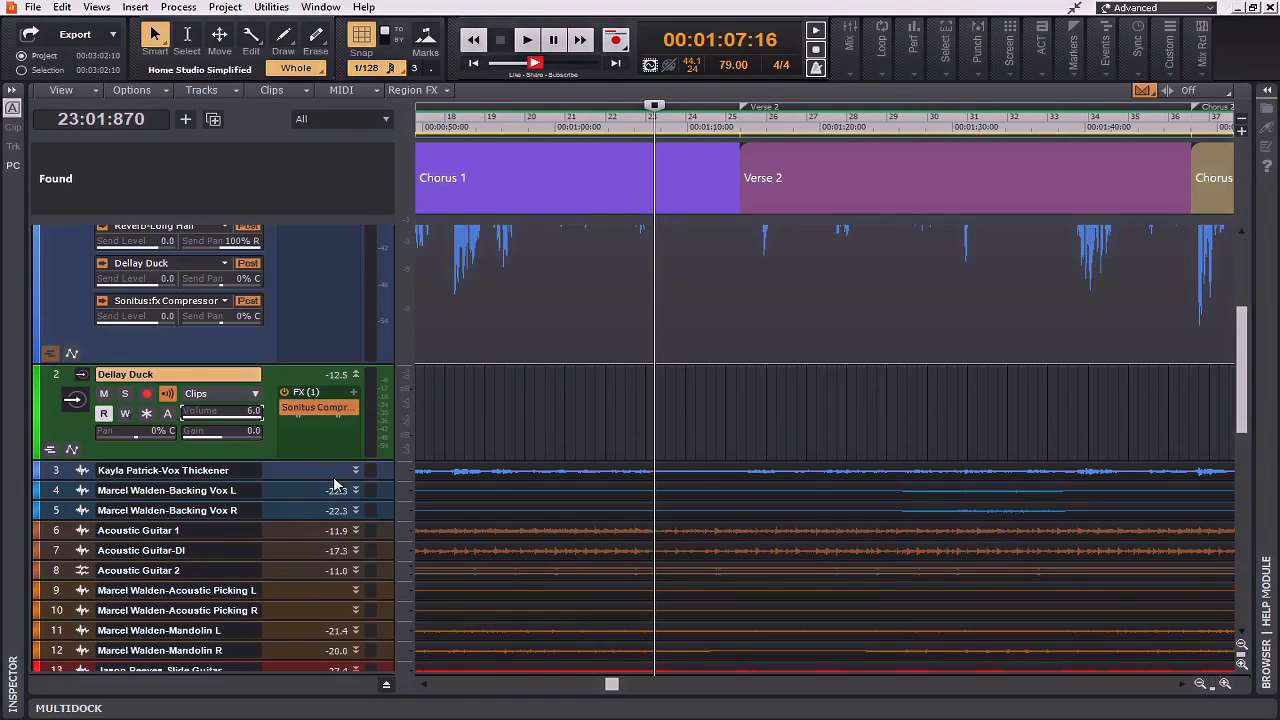
{"action": "left_click_drag", "start_coordinate": [311, 463], "coordinate": [314, 520]}
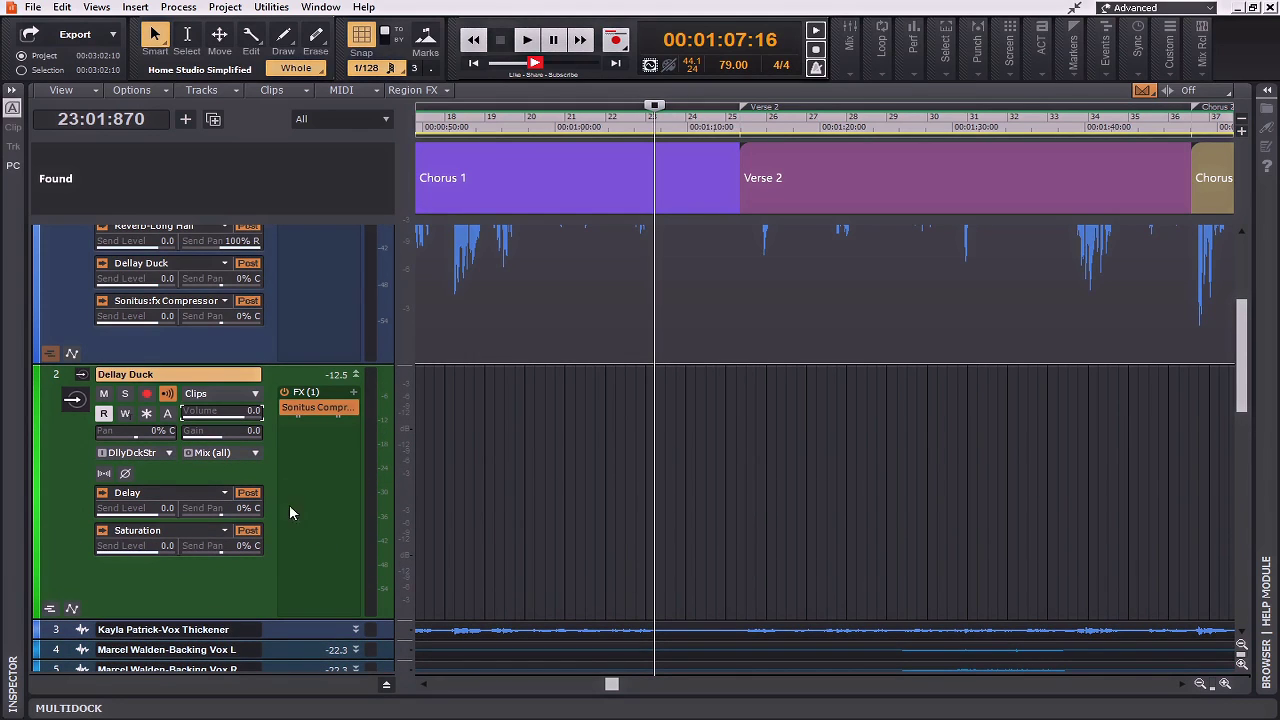
Step: Select the Dellay Duck track and show its channel strip and ProChannel EQ in the Inspector
{"action": "left_click", "coordinate": [58, 376]}
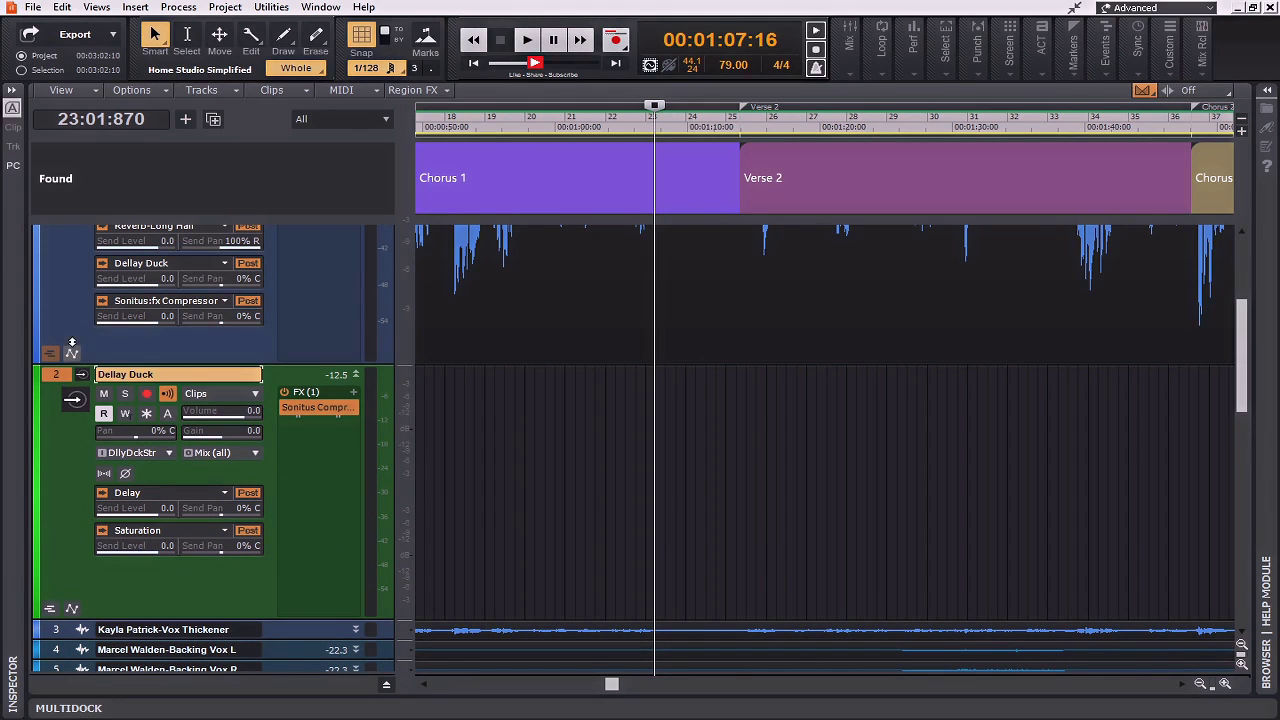
{"action": "left_click", "coordinate": [13, 166]}
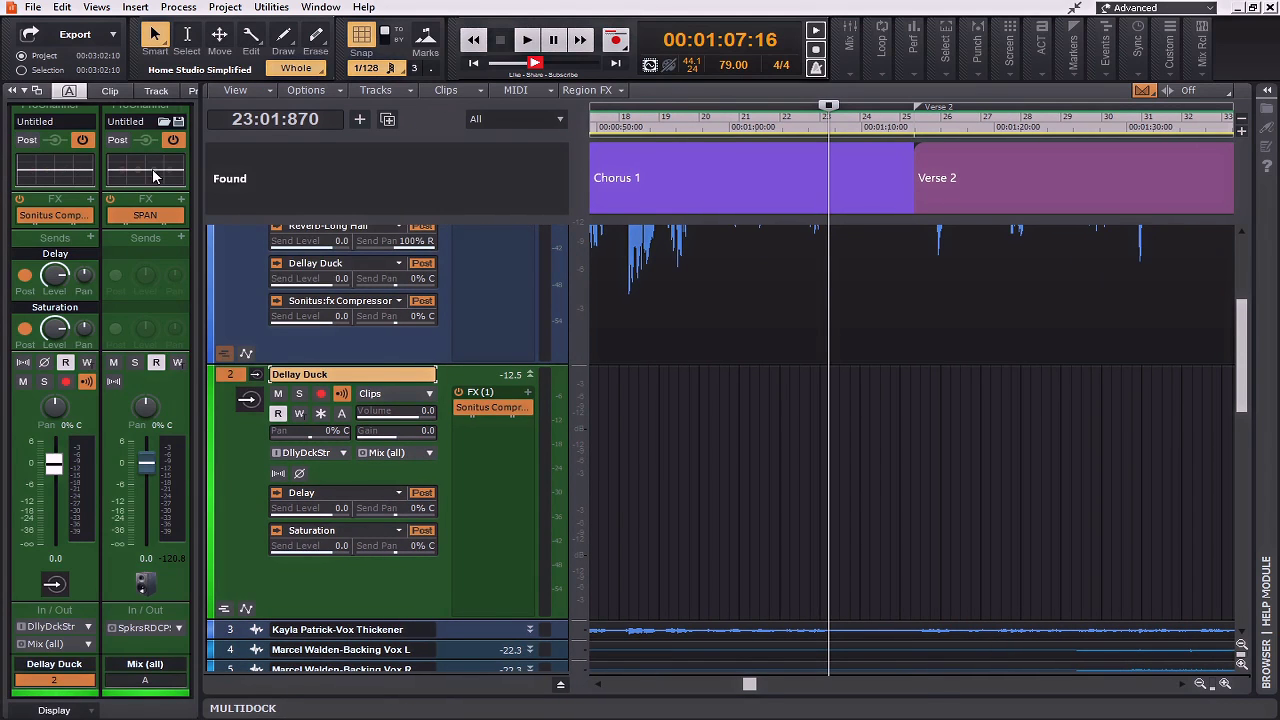
{"action": "scroll", "coordinate": [153, 176], "scroll_direction": "up", "scroll_amount": 2}
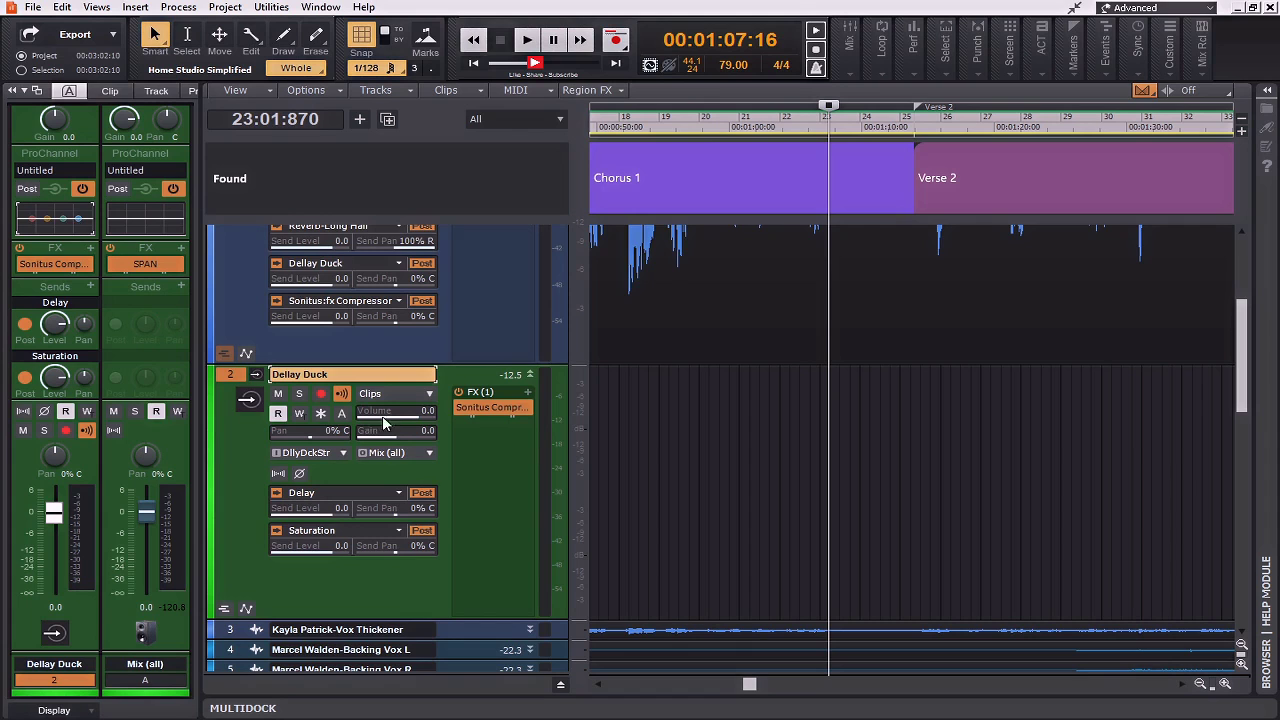
Step: Open the Console view and undock it as a separate full-size window
{"action": "scroll", "coordinate": [383, 424], "scroll_direction": "up", "scroll_amount": 5}
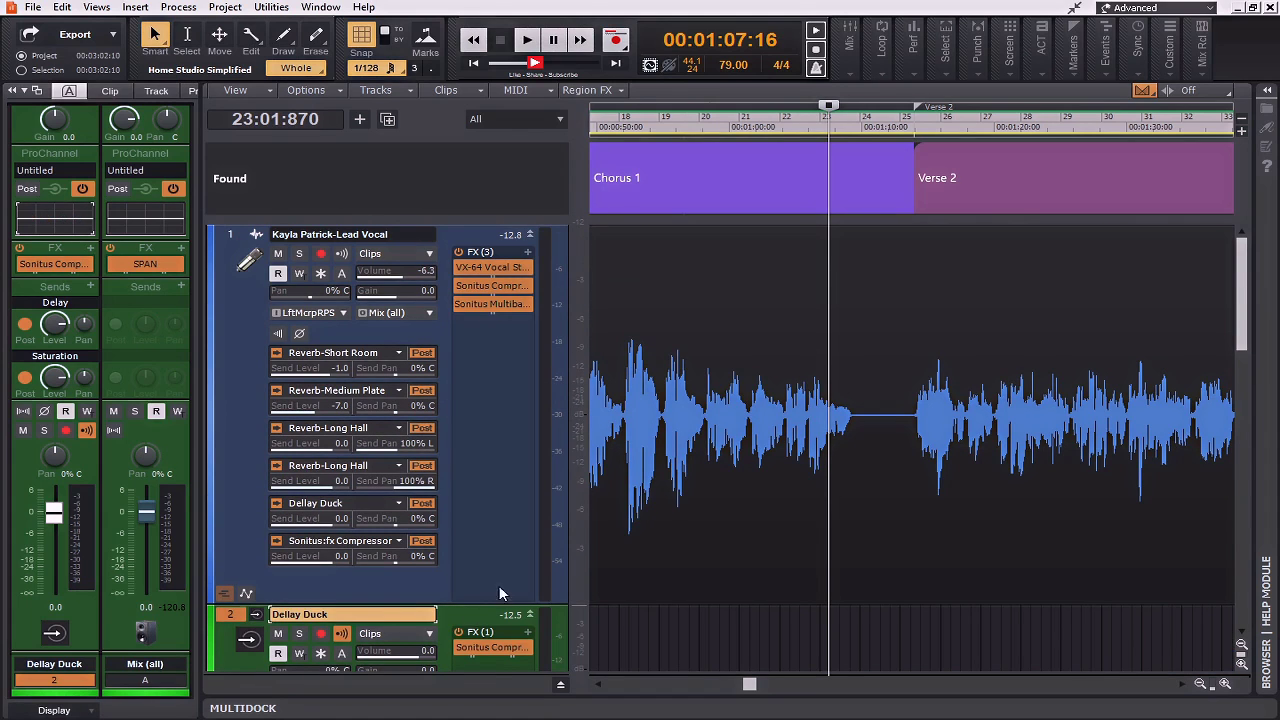
{"action": "left_click", "coordinate": [96, 7]}
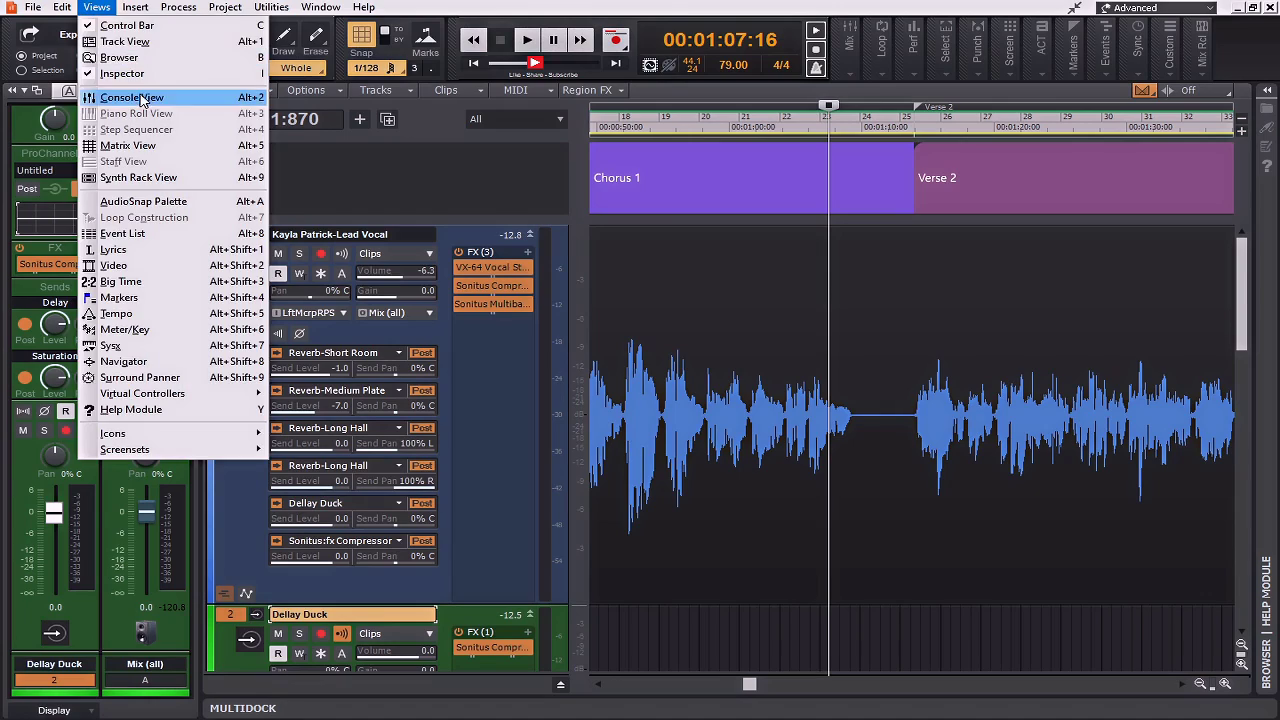
{"action": "left_click", "coordinate": [139, 92]}
{"action": "left_click_drag", "start_coordinate": [760, 676], "coordinate": [583, 8]}
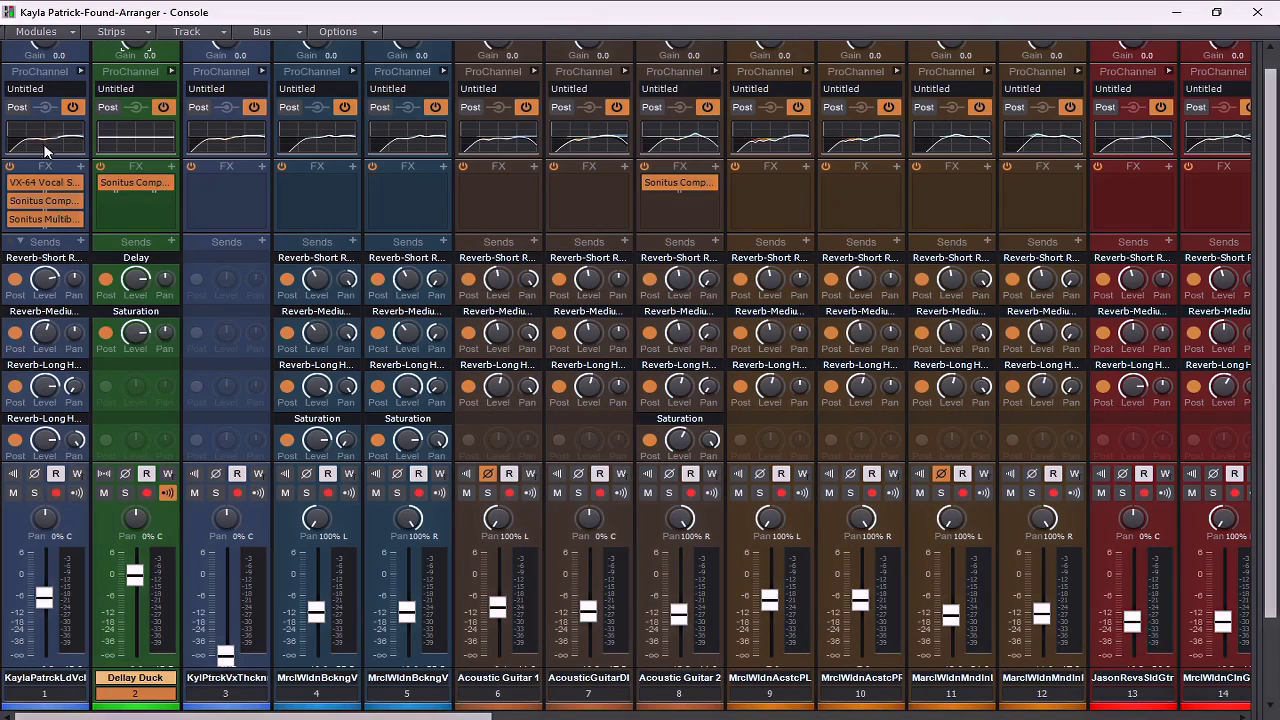
Step: Give the Dellay Duck ProChannel the lead vocal's EQ settings and raise its high-pass frequency to 136 Hz
{"action": "left_click", "coordinate": [173, 72]}
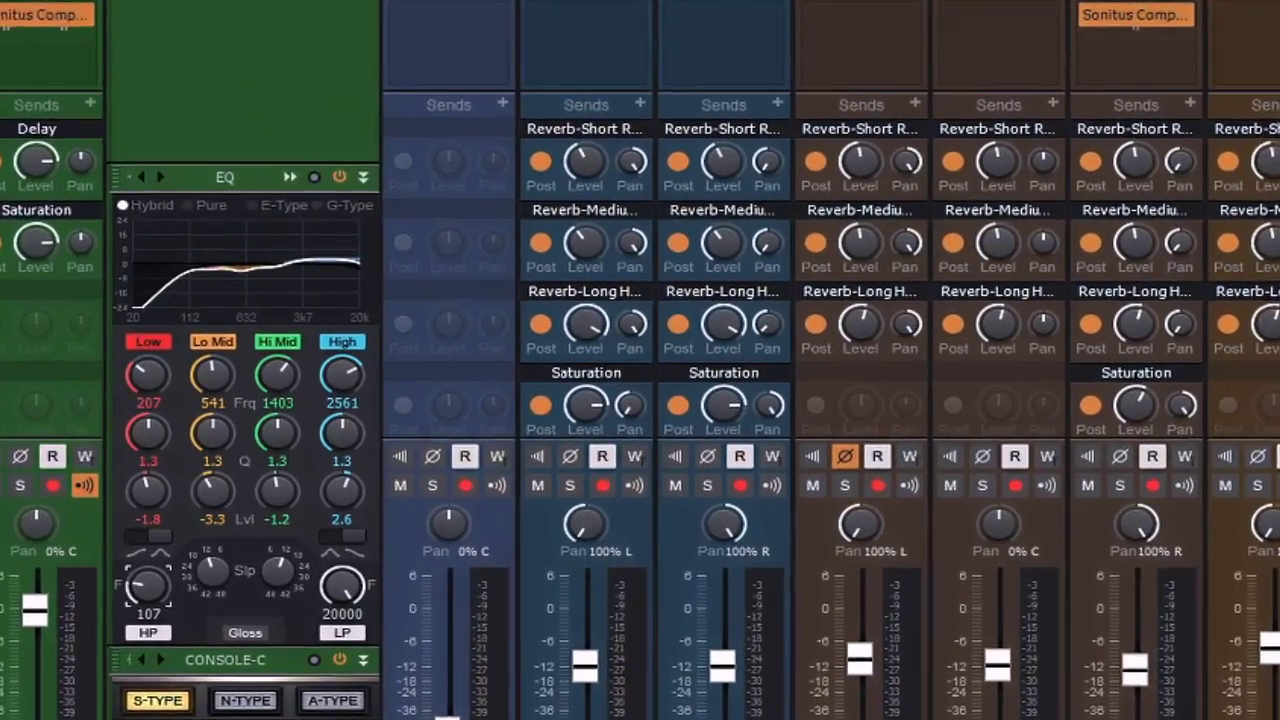
{"action": "left_click_drag", "start_coordinate": [207, 572], "coordinate": [207, 560]}
{"action": "left_click_drag", "start_coordinate": [125, 595], "coordinate": [125, 580]}
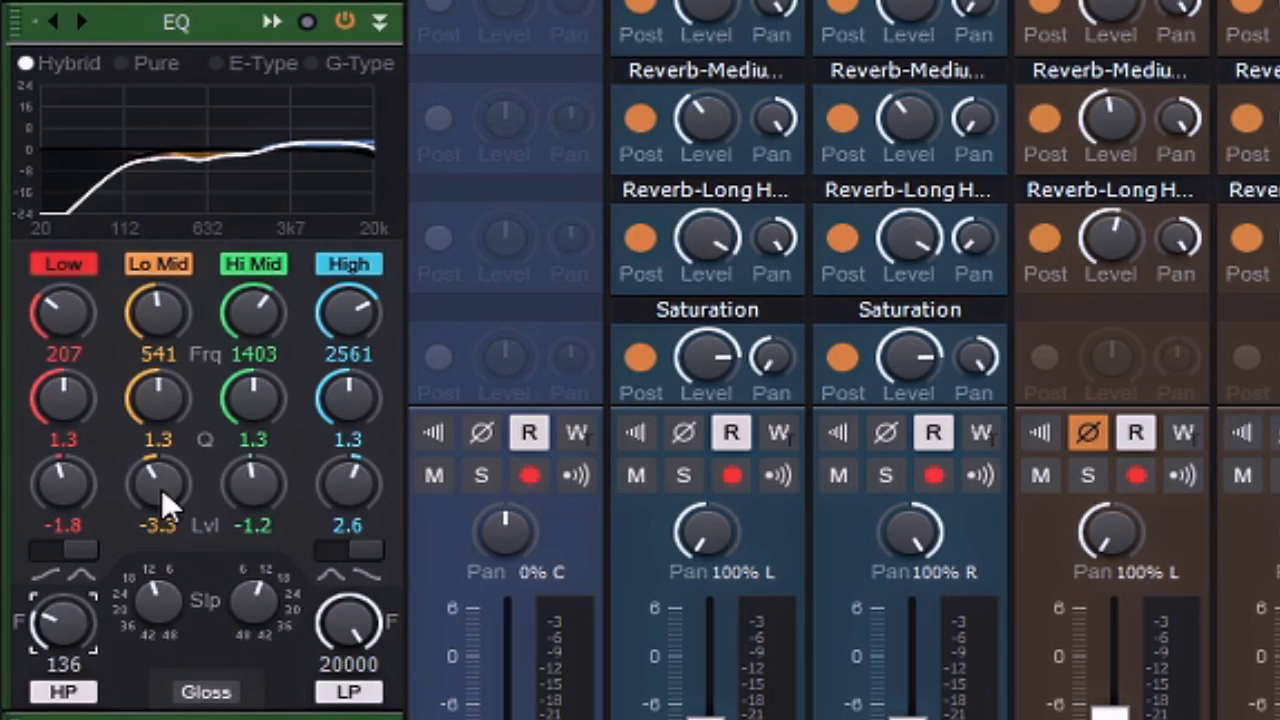
Step: Set the Dellay Duck EQ's Lo Mid frequency to 317 Hz, and its Hi Mid to 711 Hz with a level of -1.6
{"action": "mouse_move", "coordinate": [161, 488]}
{"action": "left_click_drag", "start_coordinate": [143, 313], "coordinate": [143, 338]}
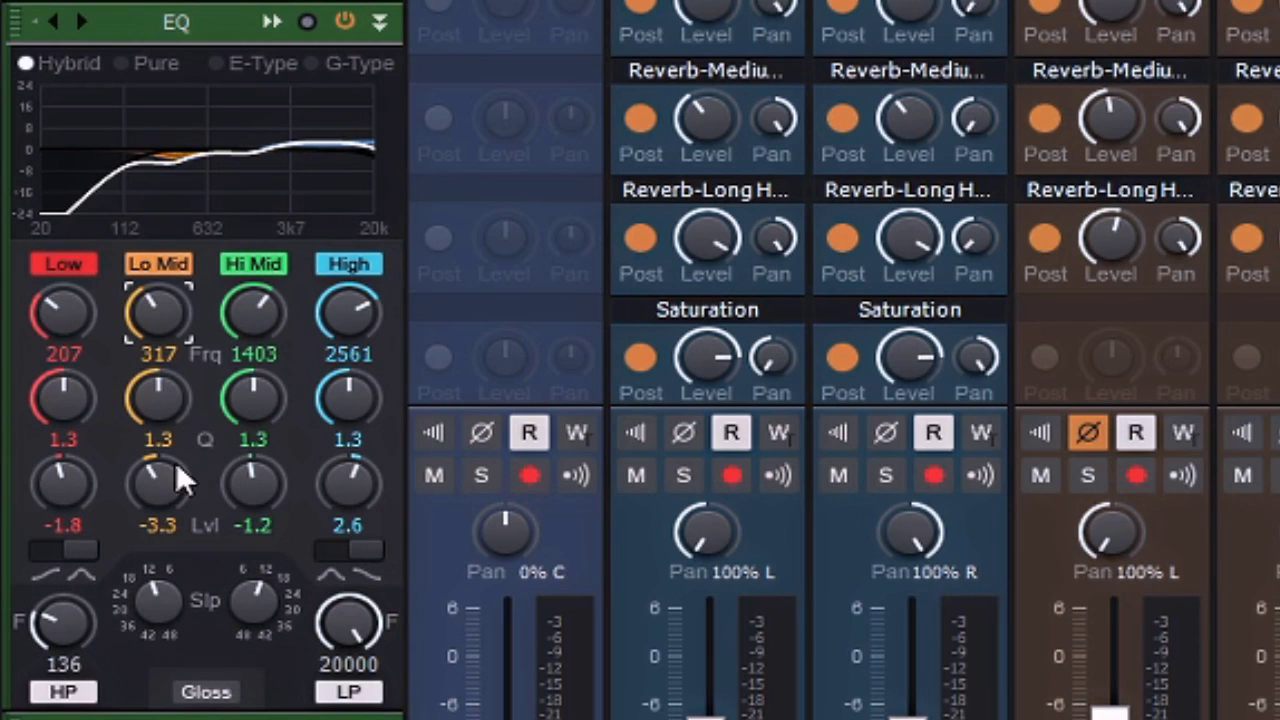
{"action": "left_click_drag", "start_coordinate": [251, 357], "coordinate": [251, 375]}
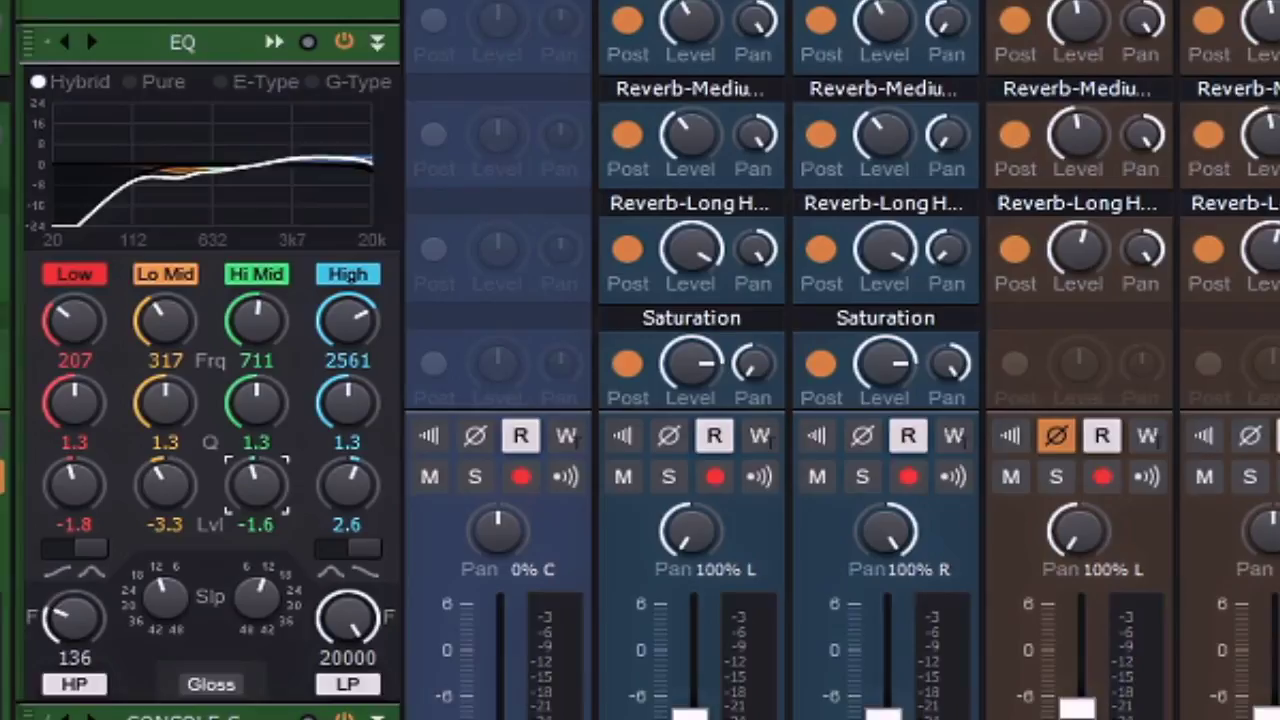
{"action": "left_click_drag", "start_coordinate": [237, 474], "coordinate": [237, 492]}
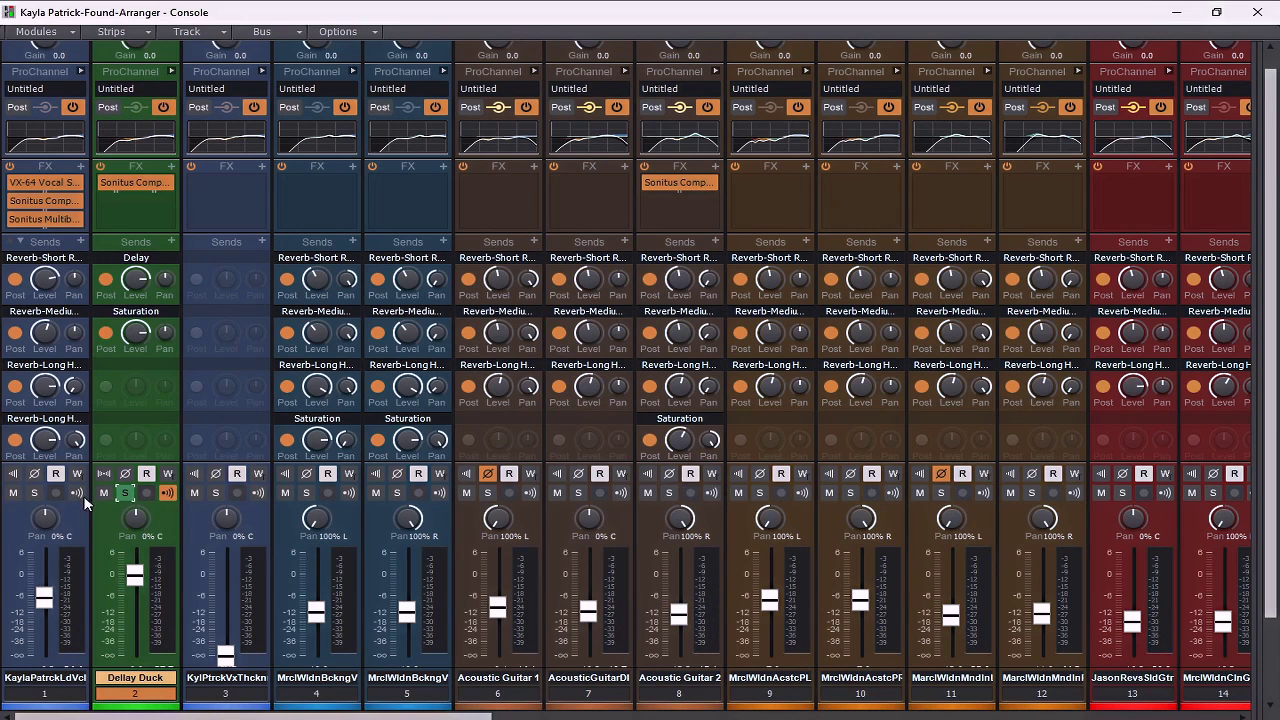
Step: Solo the lead vocal together with the Dellay Duck track and rebalance their faders during playback, lowering the Dellay Duck slightly
{"action": "left_click", "coordinate": [35, 493]}
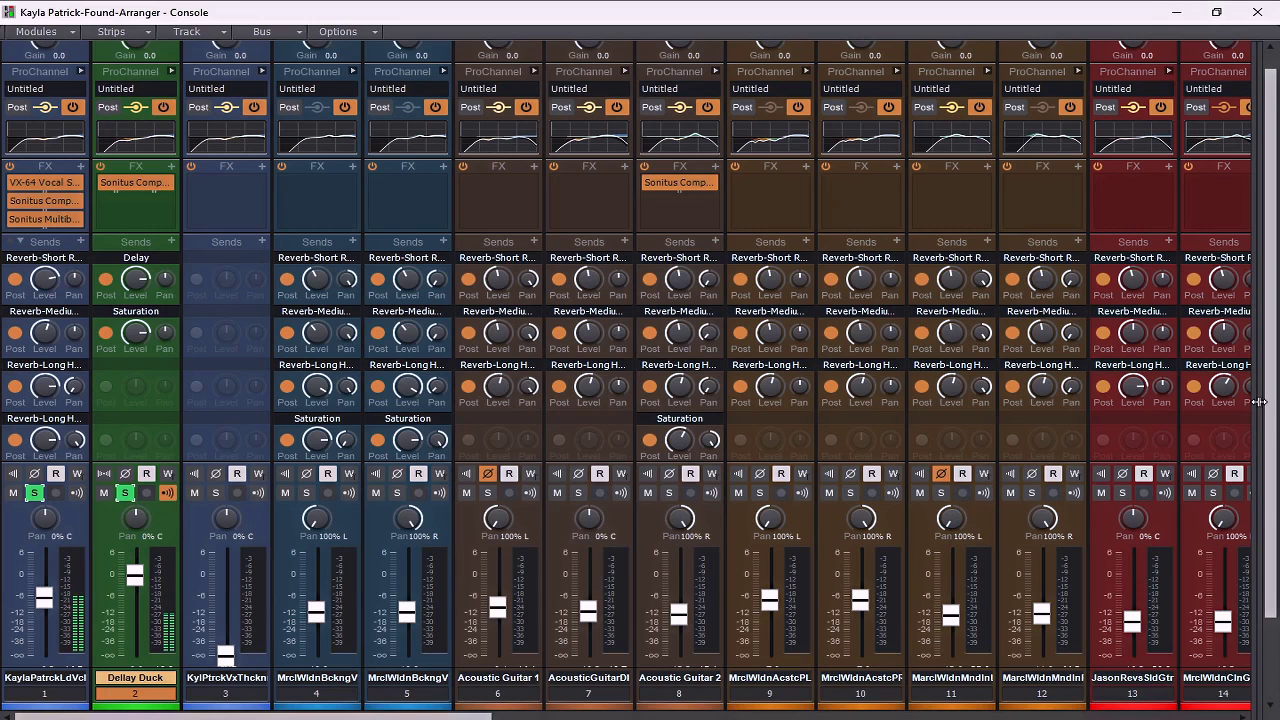
{"action": "mouse_move", "coordinate": [1254, 401]}
{"action": "left_mouse_down"}
{"action": "mouse_move", "coordinate": [558, 401]}
{"action": "mouse_move", "coordinate": [640, 420]}
{"action": "mouse_move", "coordinate": [463, 418]}
{"action": "mouse_move", "coordinate": [1254, 416]}
{"action": "left_mouse_up"}
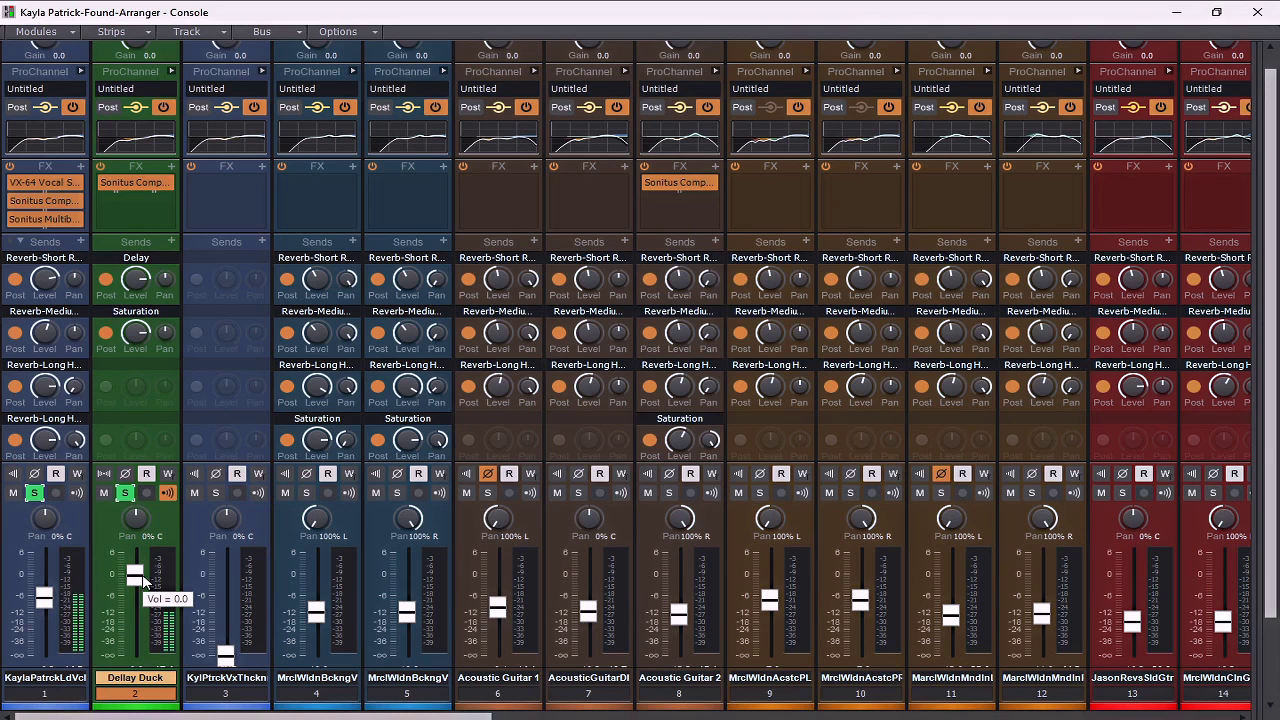
{"action": "double_click", "coordinate": [45, 599]}
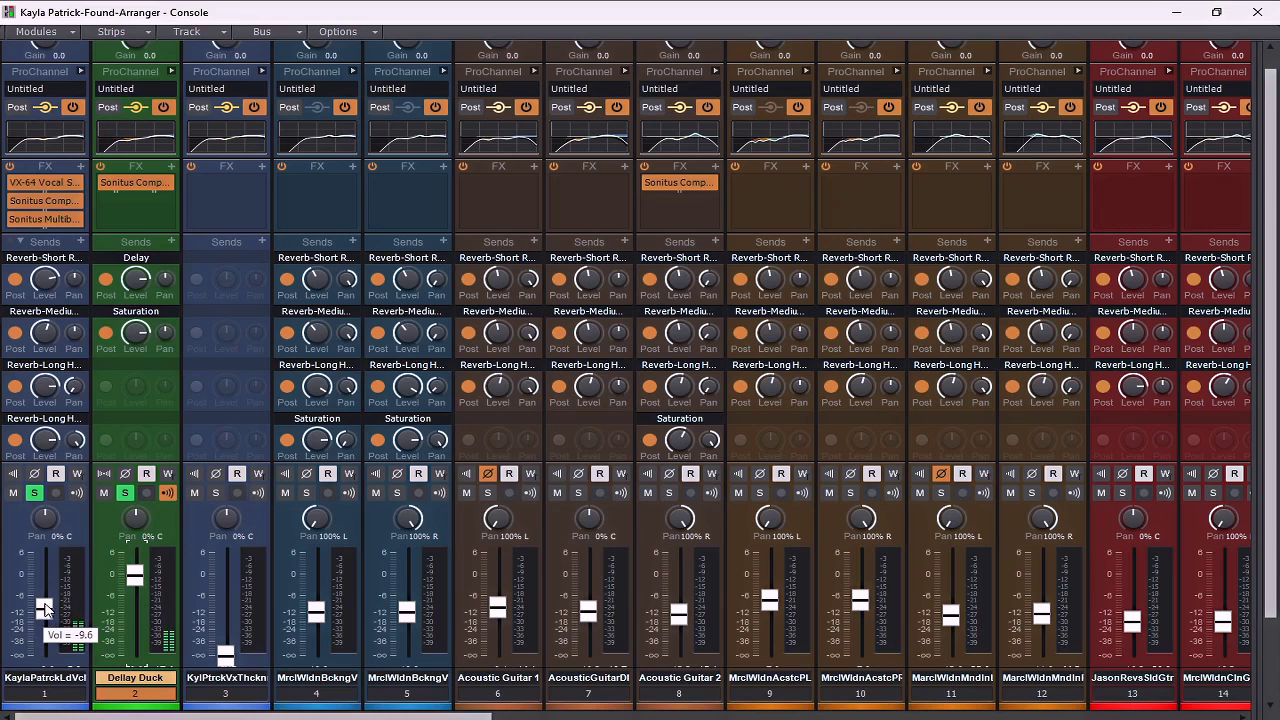
{"action": "left_click_drag", "start_coordinate": [45, 608], "coordinate": [45, 603]}
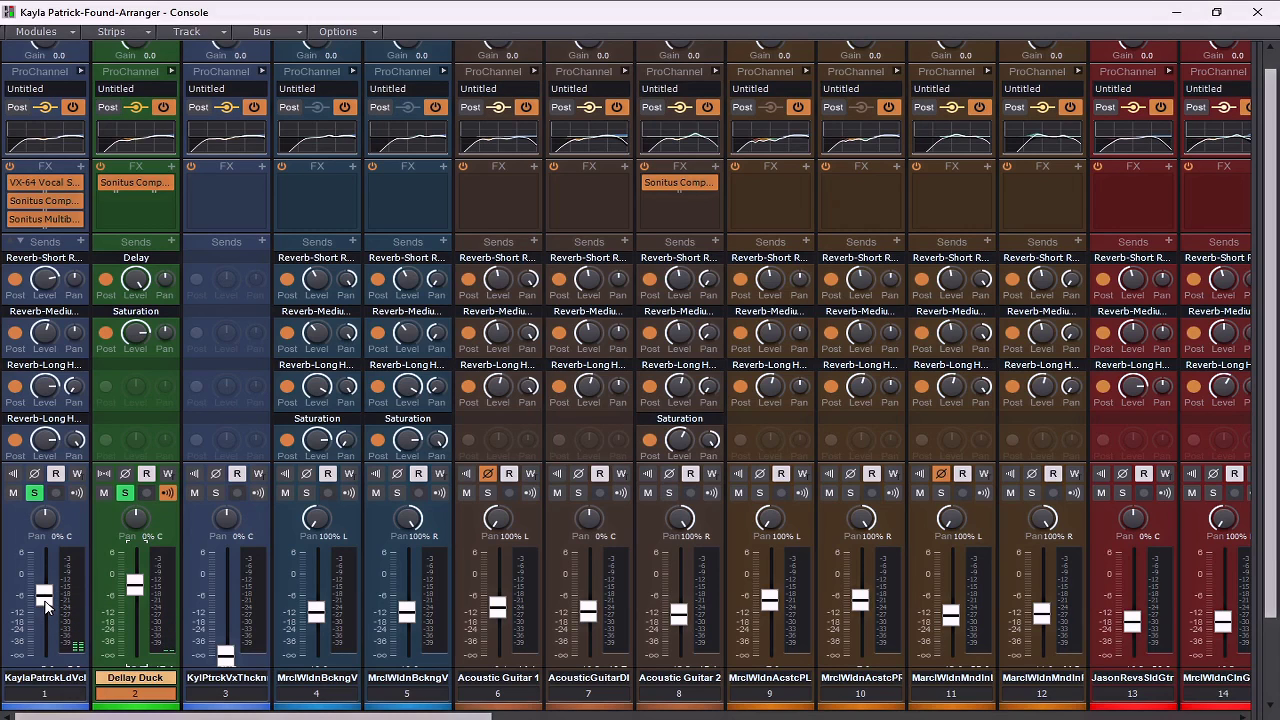
Step: Unsolo the lead vocal and Dellay Duck tracks to hear them in the full mix
{"action": "left_click", "coordinate": [37, 493]}
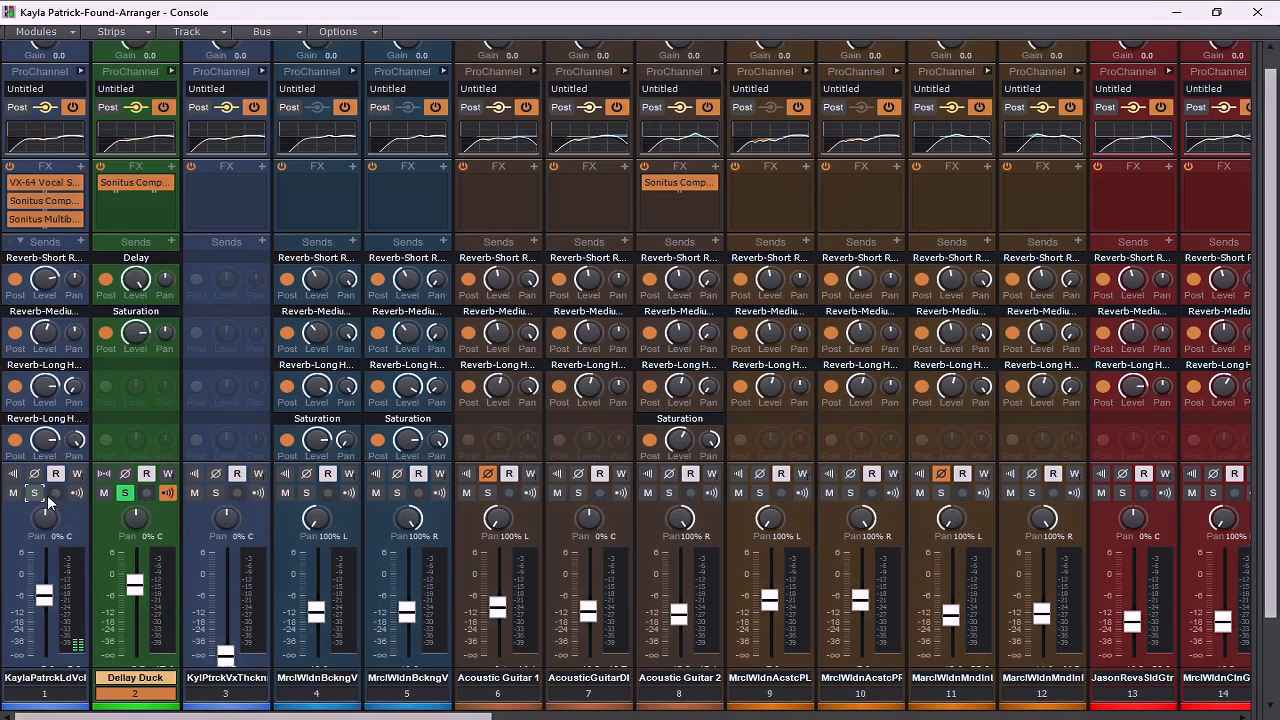
{"action": "left_click", "coordinate": [125, 493]}
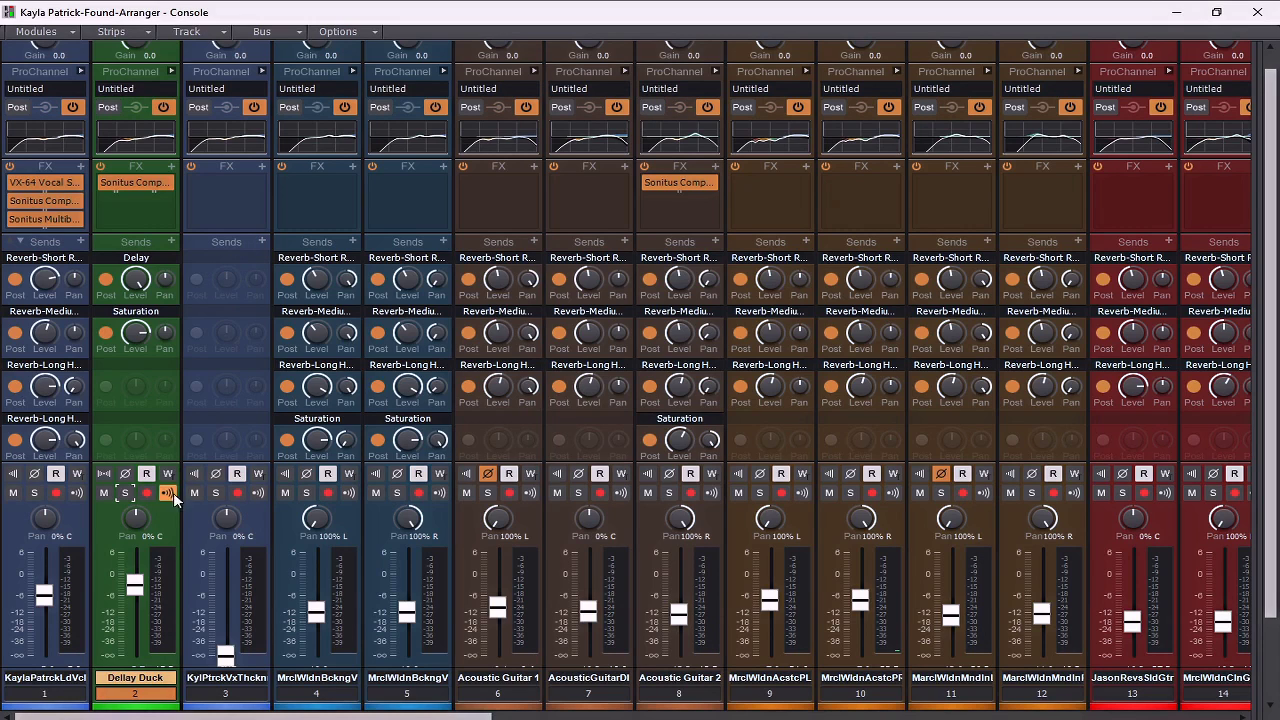
Step: Raise the Vox Thickener track's fader to about -6.9 and insert the Soundtoys Little AlterBoy effect on it
{"action": "mouse_move", "coordinate": [226, 660]}
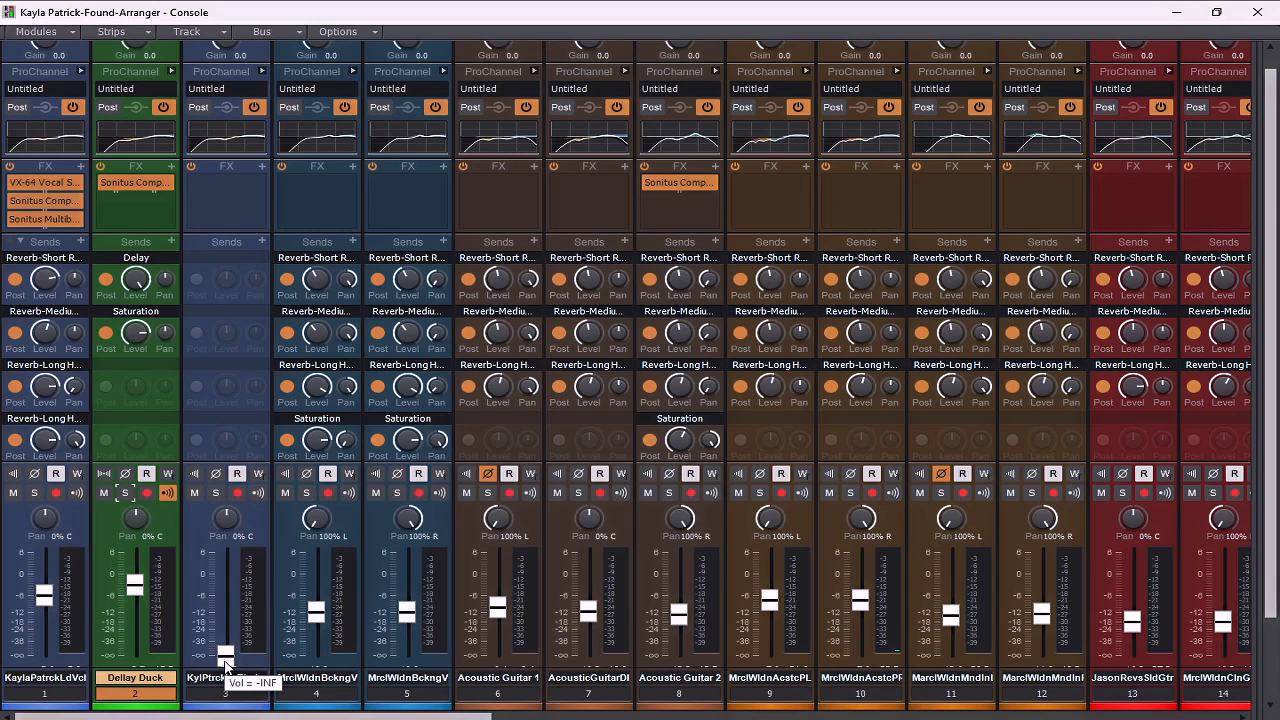
{"action": "left_click", "coordinate": [262, 166]}
{"action": "mouse_move", "coordinate": [380, 181]}
{"action": "mouse_move", "coordinate": [600, 589]}
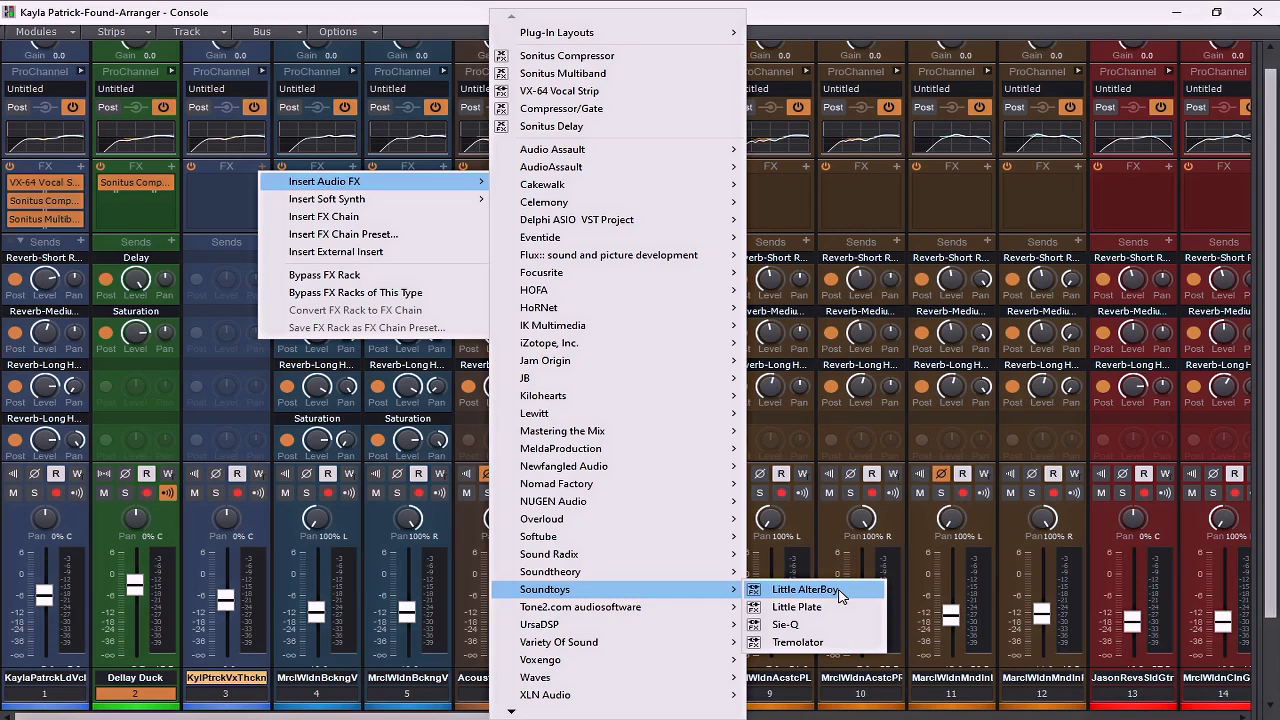
{"action": "left_click", "coordinate": [840, 592]}
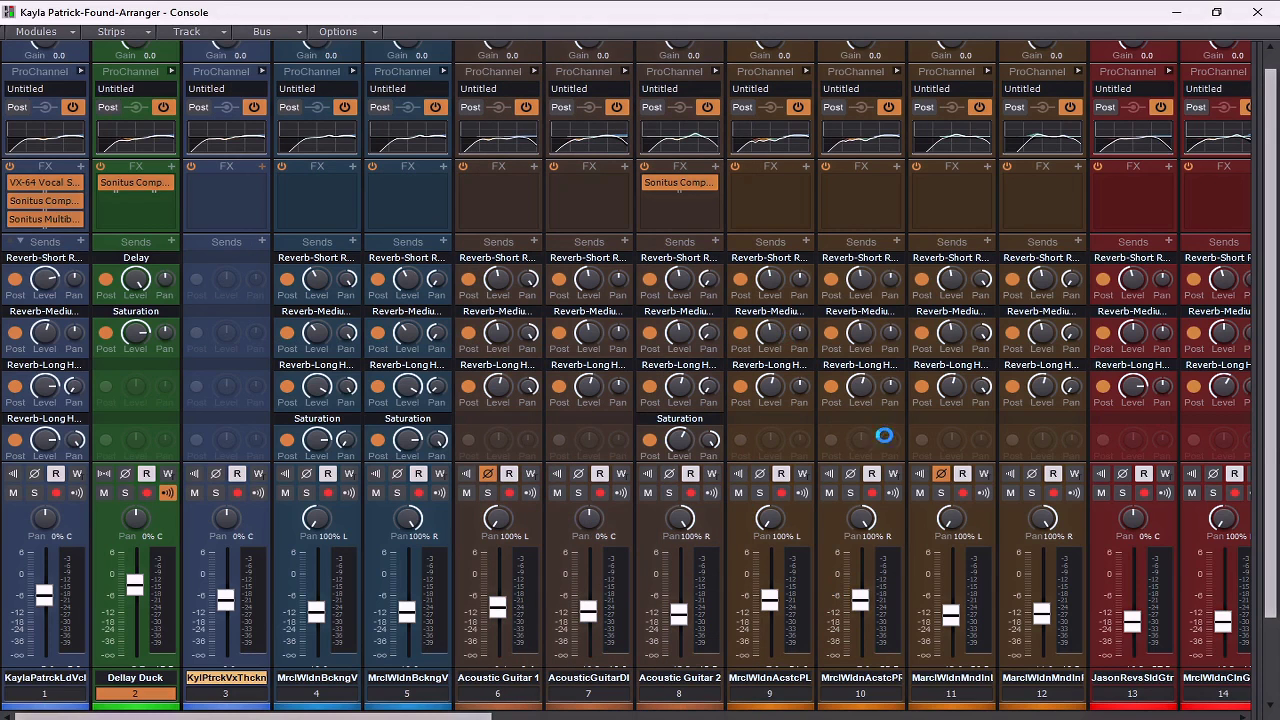
Step: Load the "05 Rich 5ths" preset in Little AlterBoy
{"action": "left_click_drag", "start_coordinate": [965, 203], "coordinate": [707, 344]}
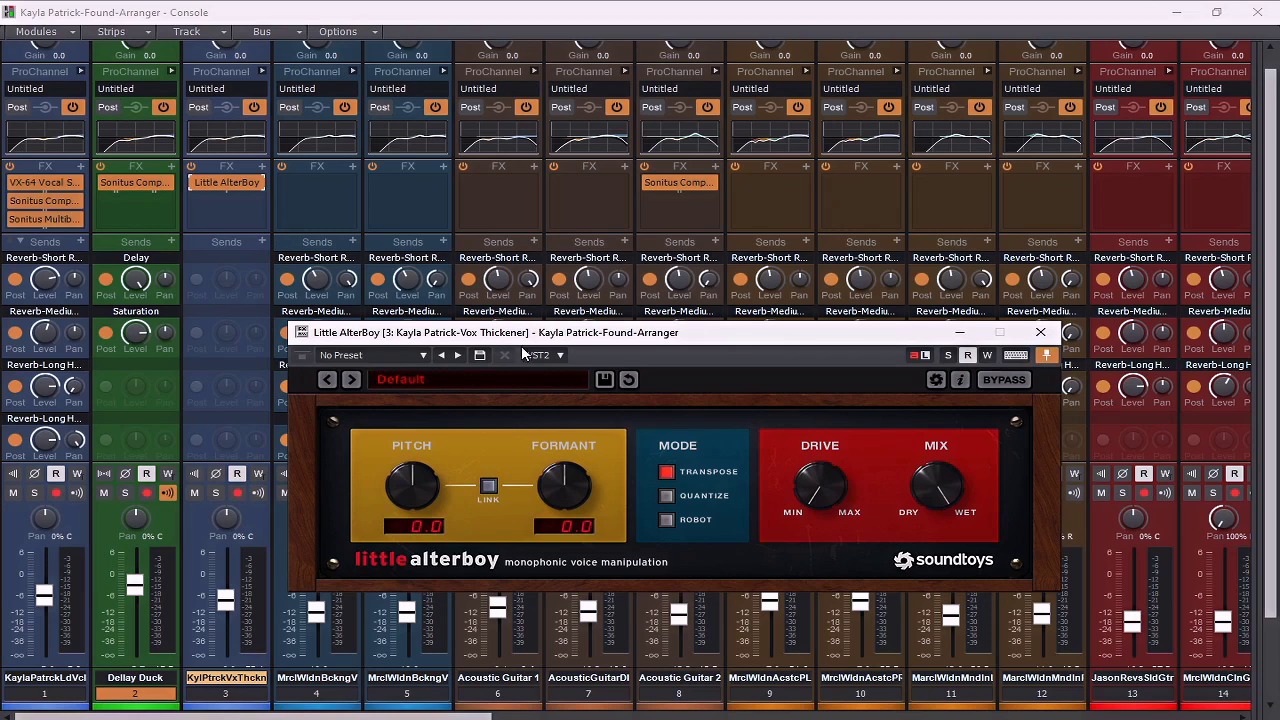
{"action": "left_click", "coordinate": [559, 392]}
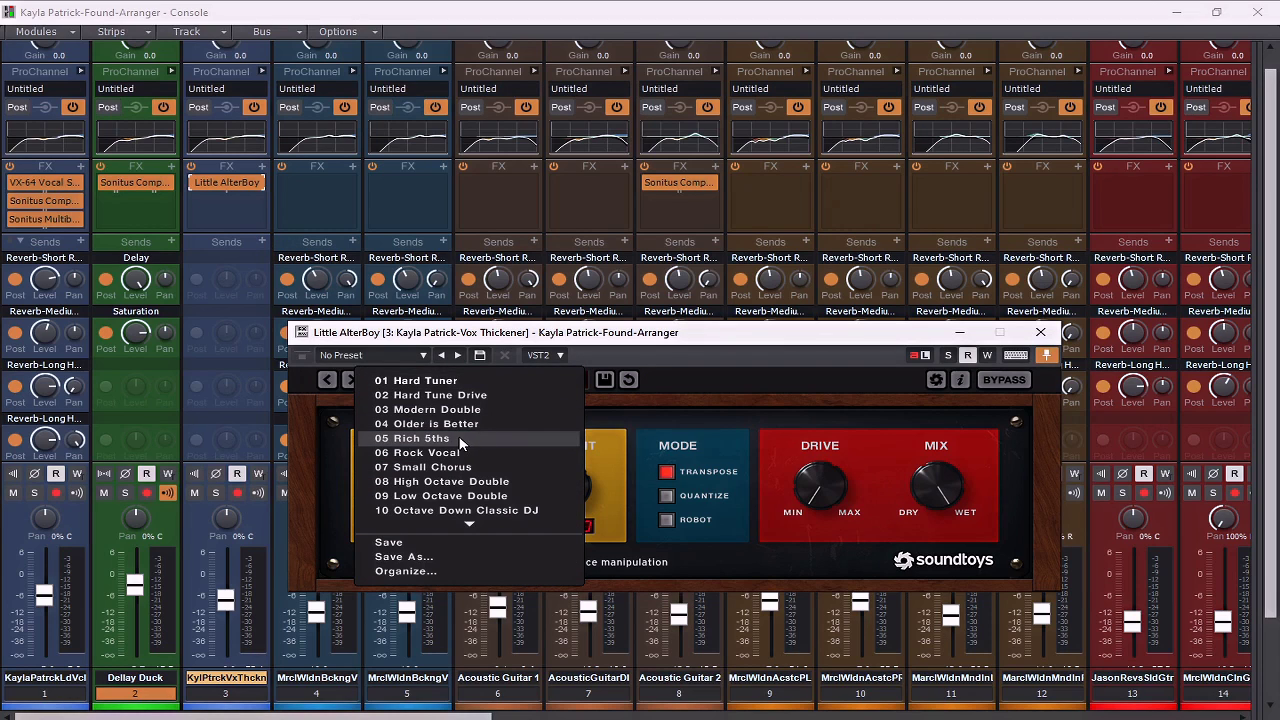
{"action": "left_click", "coordinate": [461, 440]}
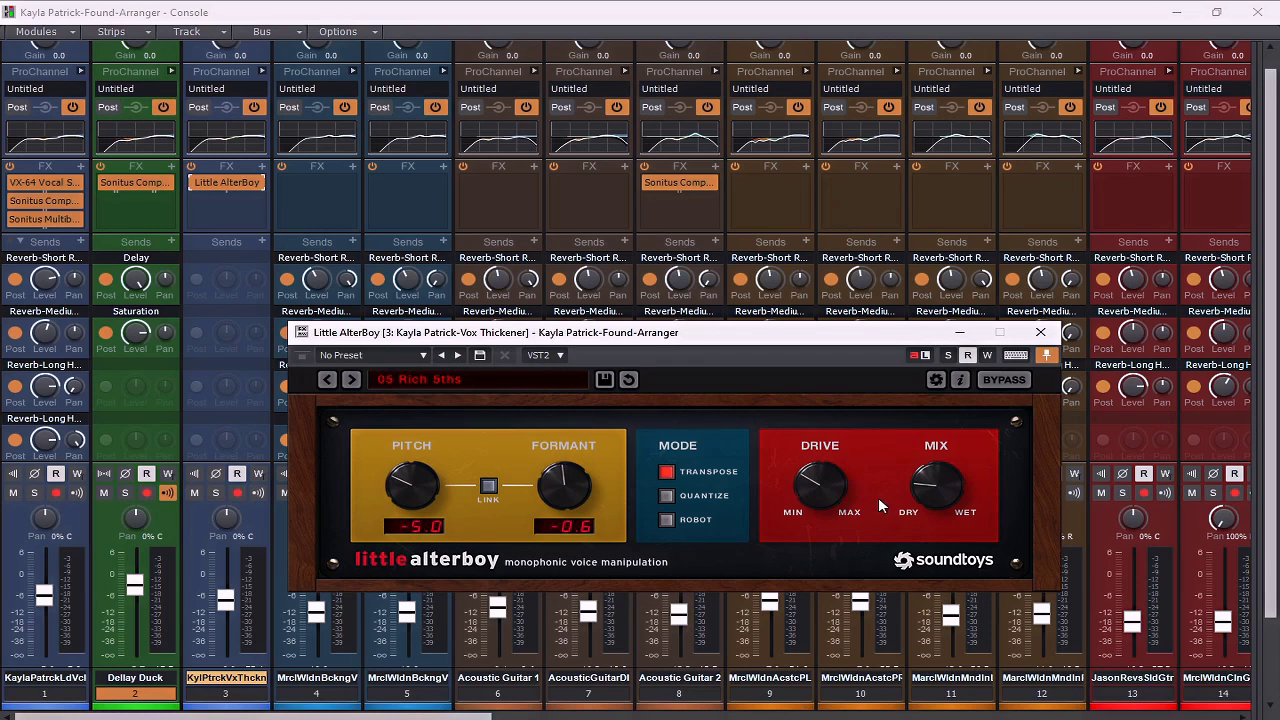
Step: Raise Little AlterBoy's Drive to just past the midpoint and set its Mix fully wet
{"action": "left_click_drag", "start_coordinate": [822, 498], "coordinate": [808, 468]}
{"action": "left_click_drag", "start_coordinate": [806, 476], "coordinate": [806, 468]}
{"action": "left_click_drag", "start_coordinate": [935, 485], "coordinate": [858, 228]}
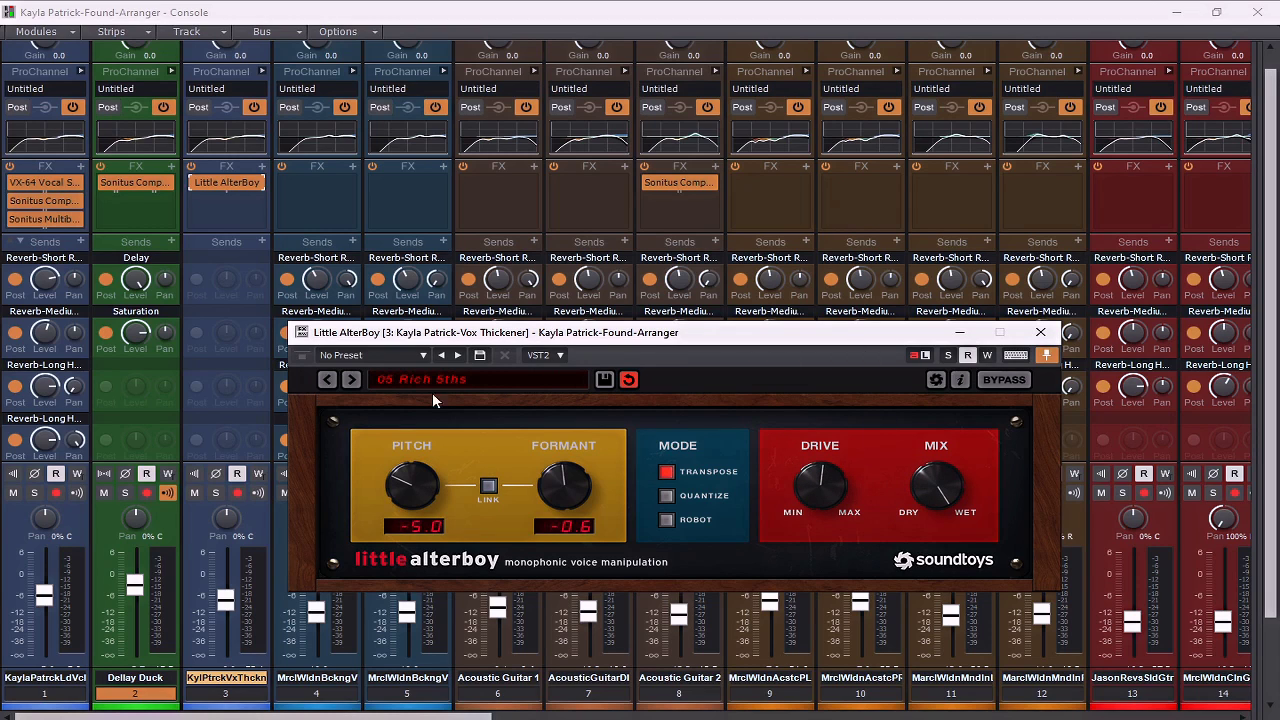
Step: Solo the Vox Thickener track and raise its volume to about 0 during playback
{"action": "left_click", "coordinate": [216, 493]}
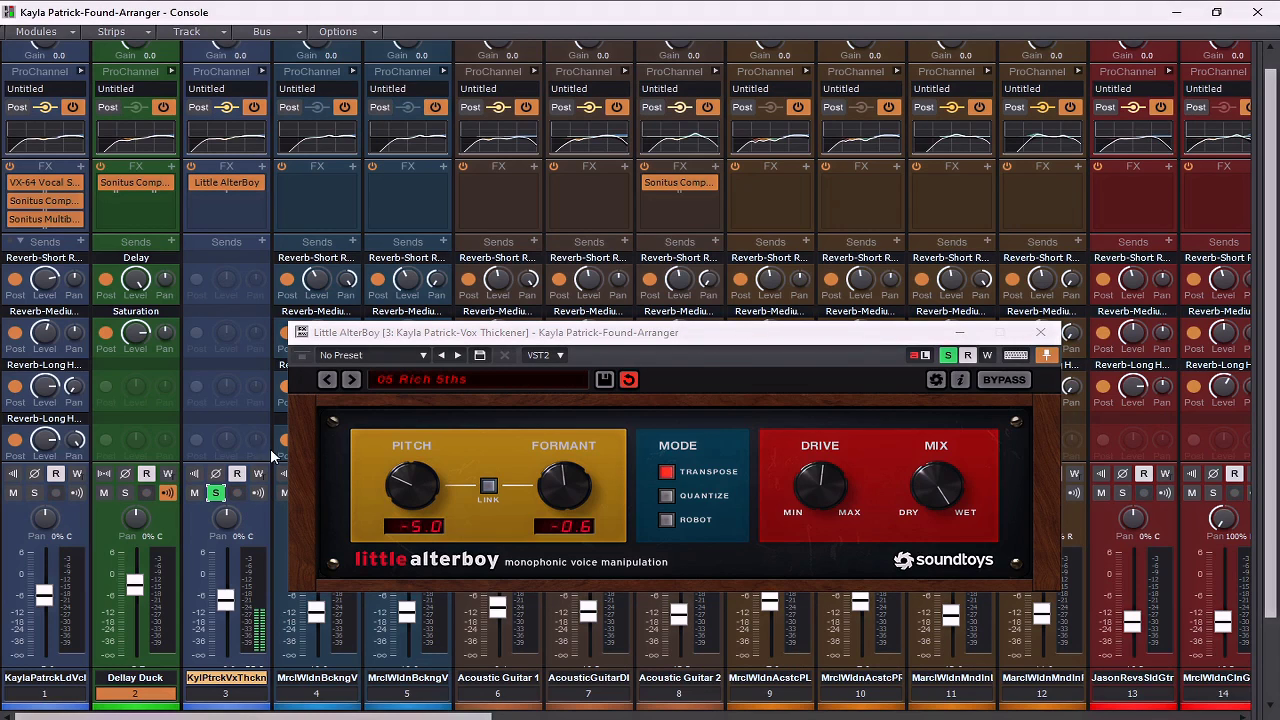
{"action": "mouse_move", "coordinate": [227, 597]}
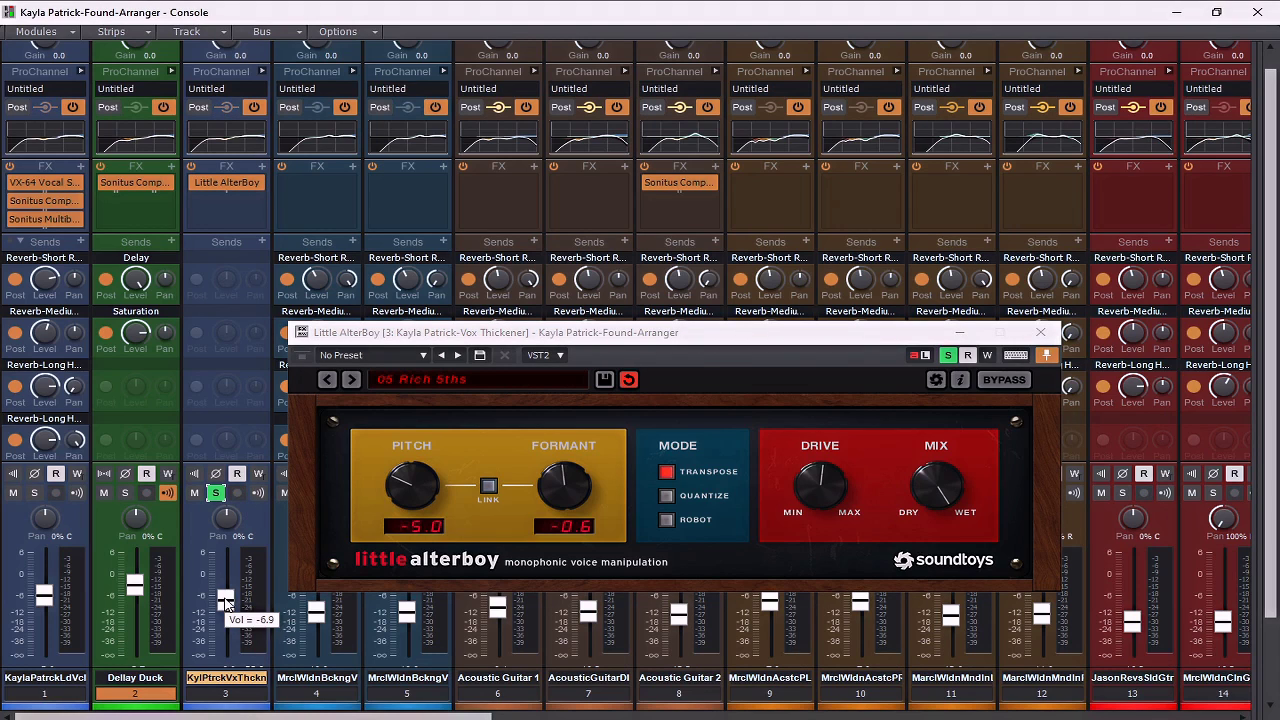
{"action": "scroll", "coordinate": [227, 597], "scroll_direction": "up", "scroll_amount": 7}
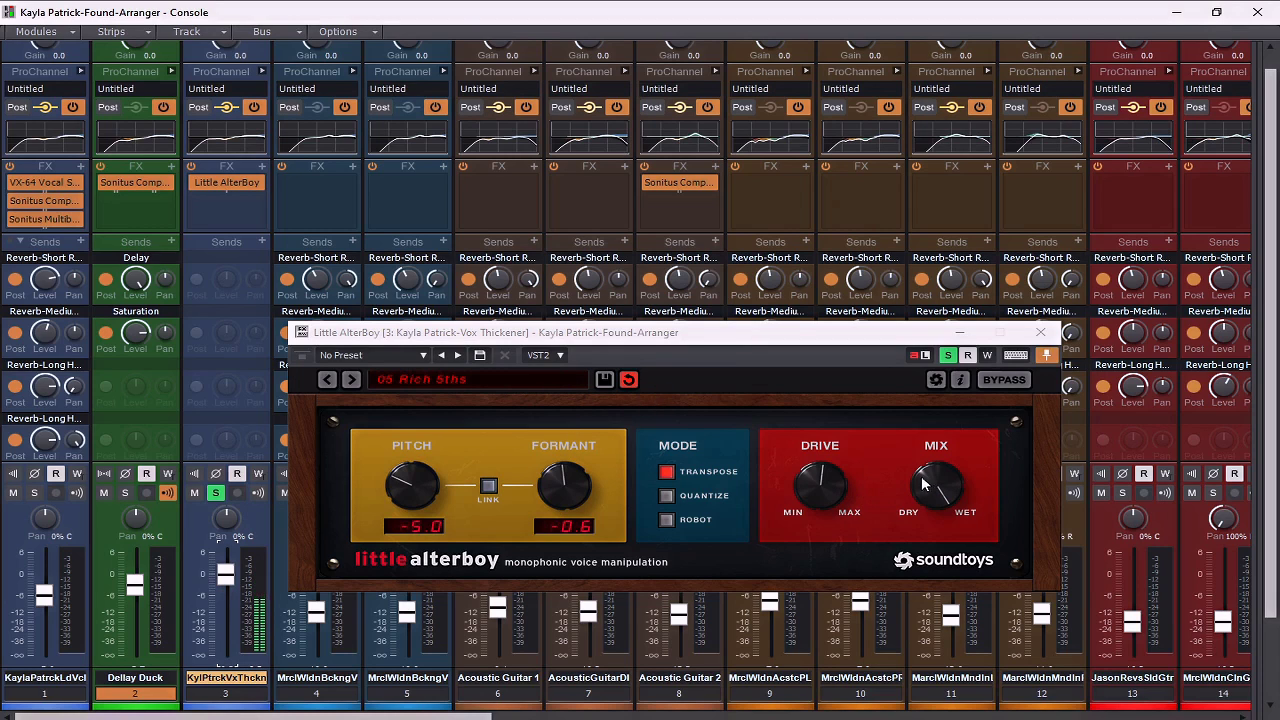
Step: Try different Little AlterBoy Drive amounts during playback and leave Drive just below the midpoint
{"action": "left_click", "coordinate": [811, 504]}
{"action": "left_click_drag", "start_coordinate": [808, 499], "coordinate": [782, 538]}
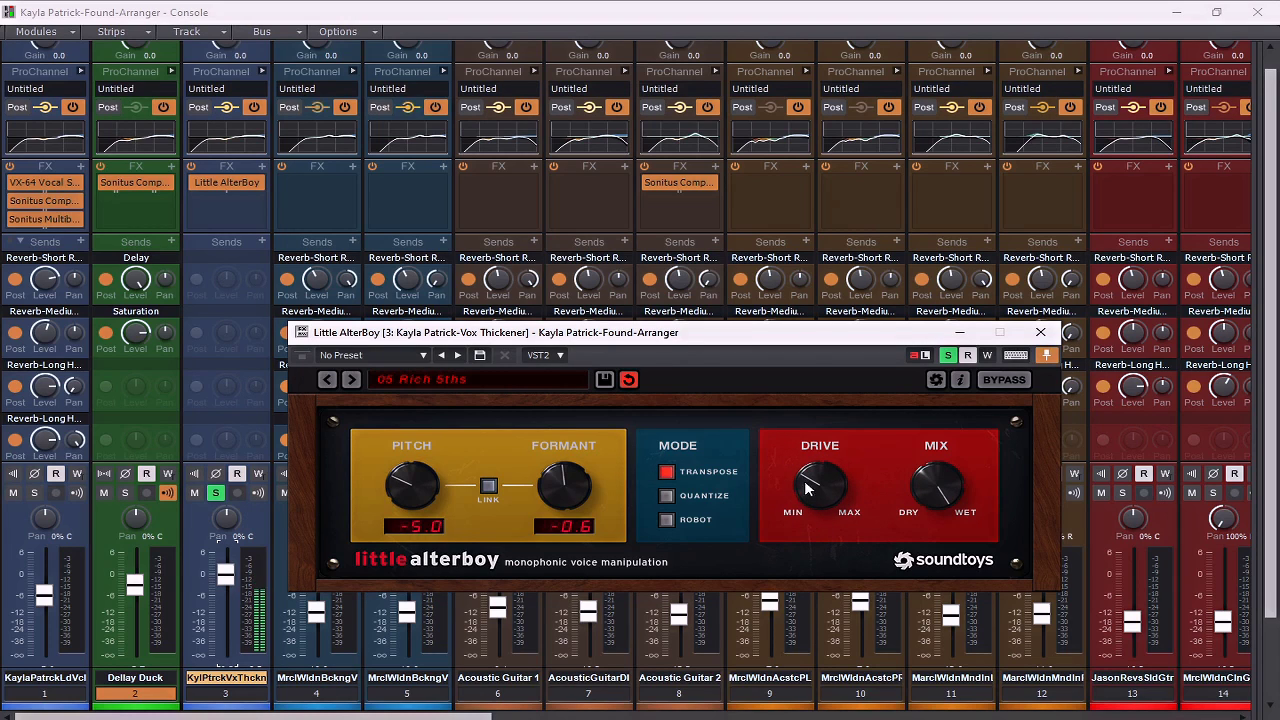
{"action": "left_click_drag", "start_coordinate": [812, 495], "coordinate": [808, 461]}
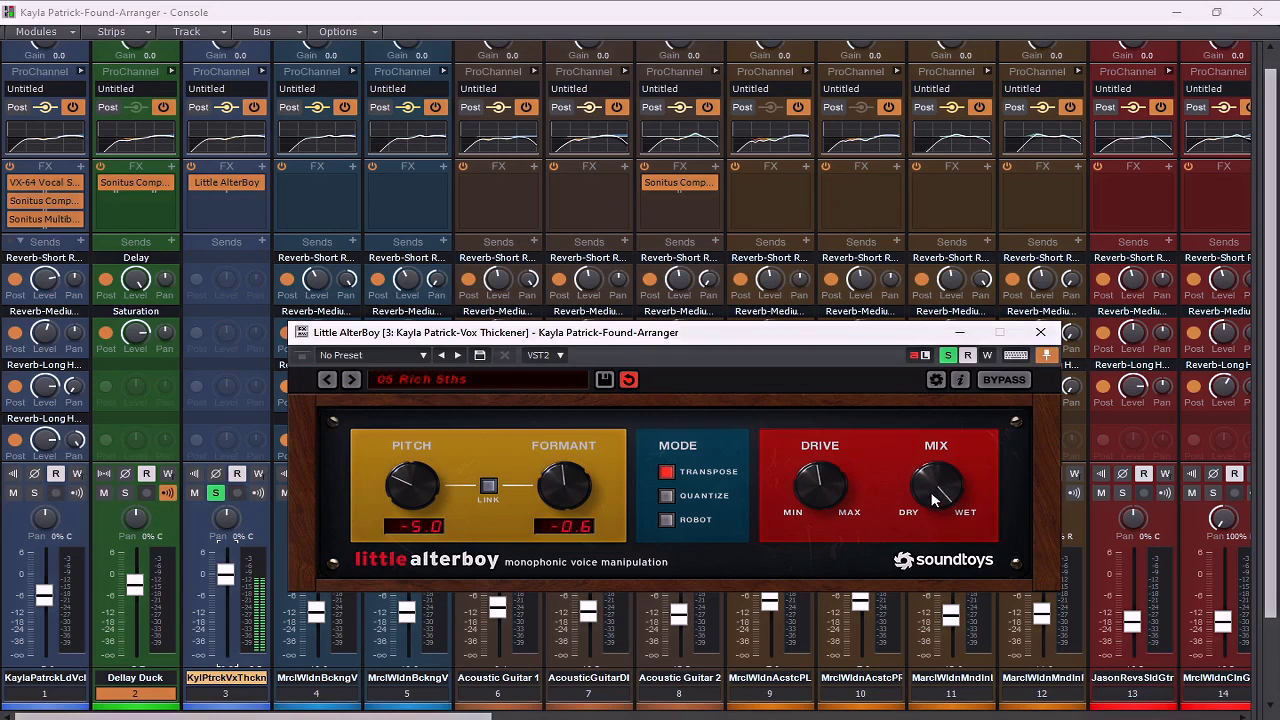
Step: Set Little AlterBoy's Mix to about a third wet and its Drive just past the midpoint, and close the plug-in
{"action": "left_click_drag", "start_coordinate": [934, 500], "coordinate": [914, 578]}
{"action": "left_click_drag", "start_coordinate": [914, 578], "coordinate": [948, 605]}
{"action": "left_click_drag", "start_coordinate": [808, 488], "coordinate": [818, 476]}
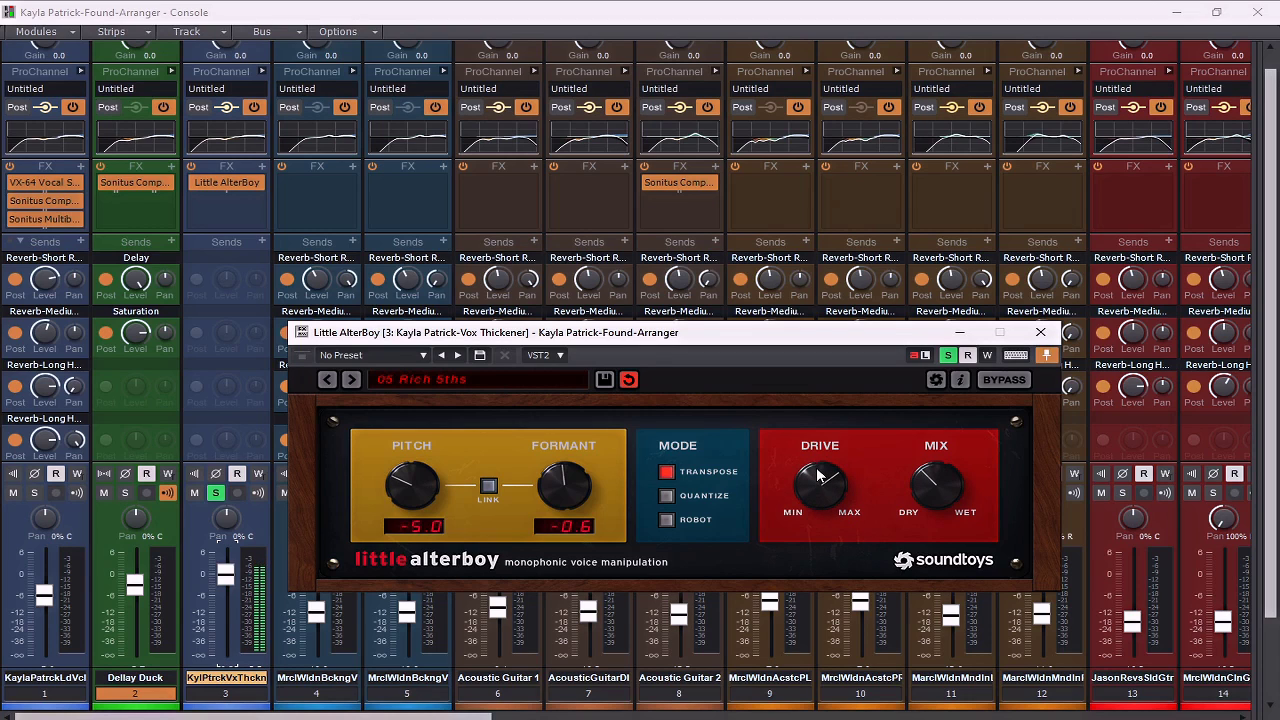
{"action": "mouse_move", "coordinate": [918, 490]}
{"action": "left_mouse_down"}
{"action": "mouse_move", "coordinate": [924, 460]}
{"action": "mouse_move", "coordinate": [944, 482]}
{"action": "mouse_move", "coordinate": [937, 497]}
{"action": "left_mouse_up"}
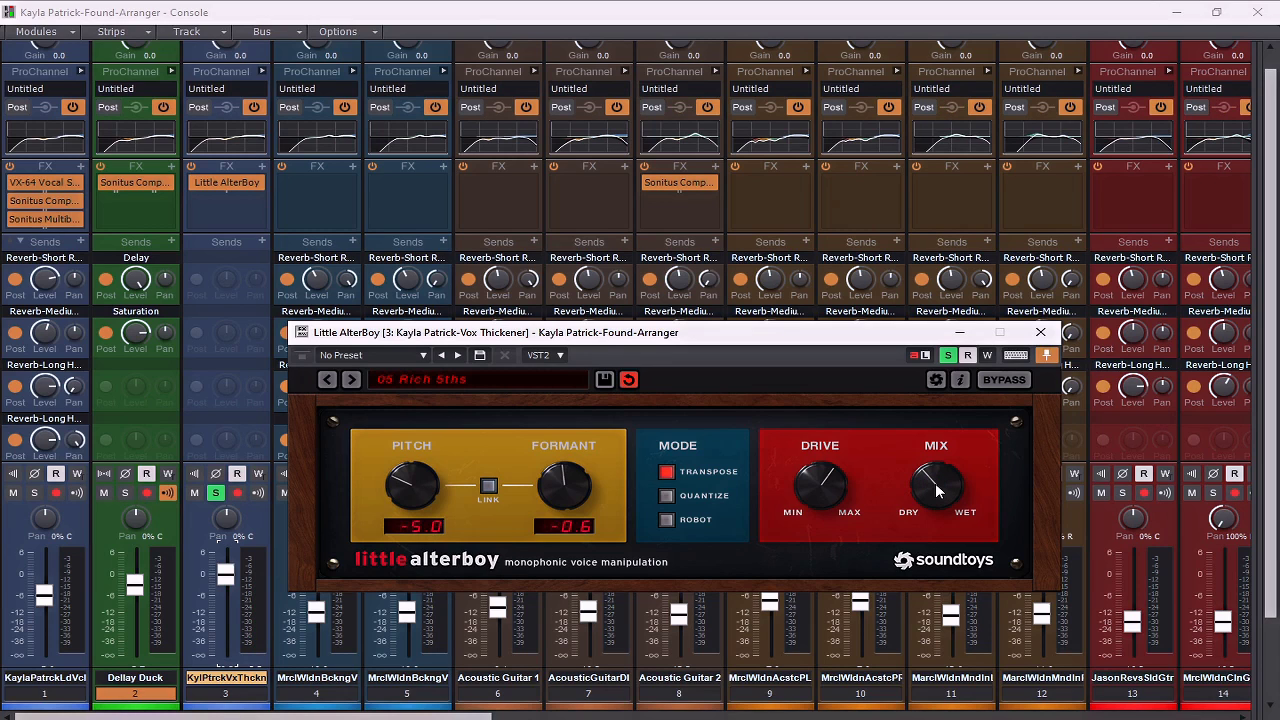
{"action": "left_click", "coordinate": [1040, 332]}
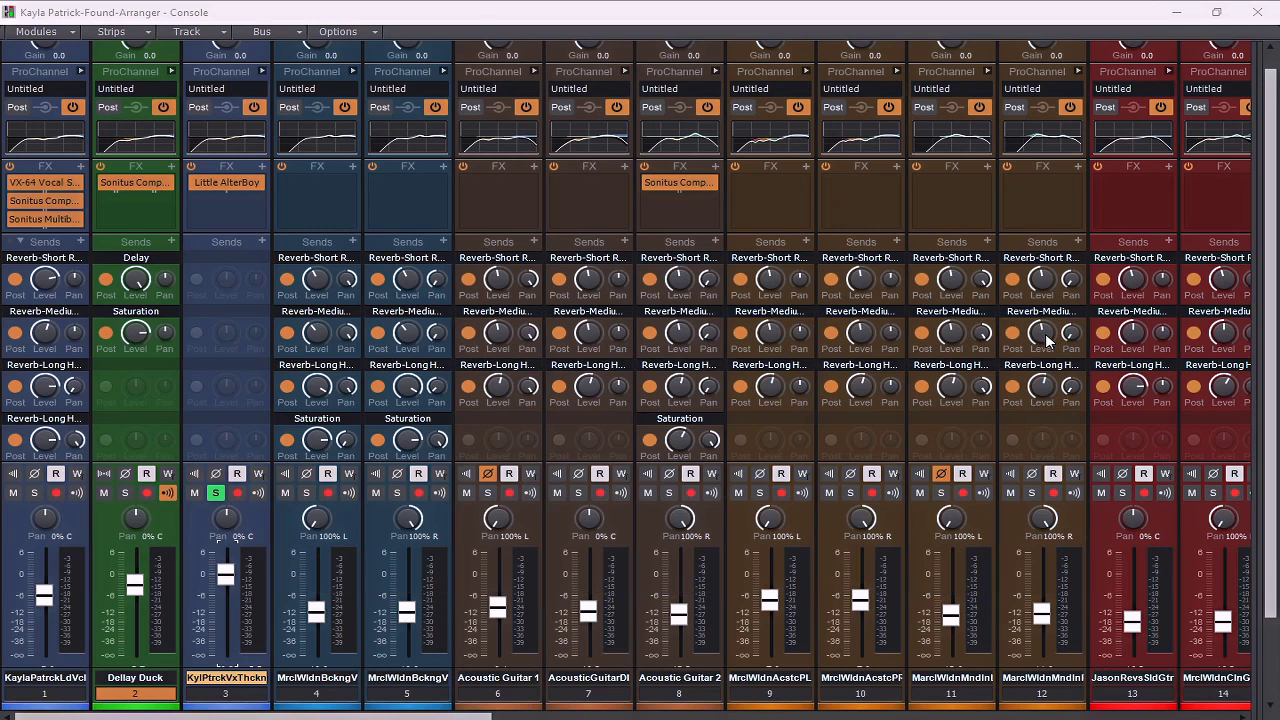
Step: Unsolo the Vox Thickener track, pull its volume fully down and raise it to slightly above -24 during full-mix playback
{"action": "left_click_drag", "start_coordinate": [226, 574], "coordinate": [226, 655]}
{"action": "left_click", "coordinate": [214, 493]}
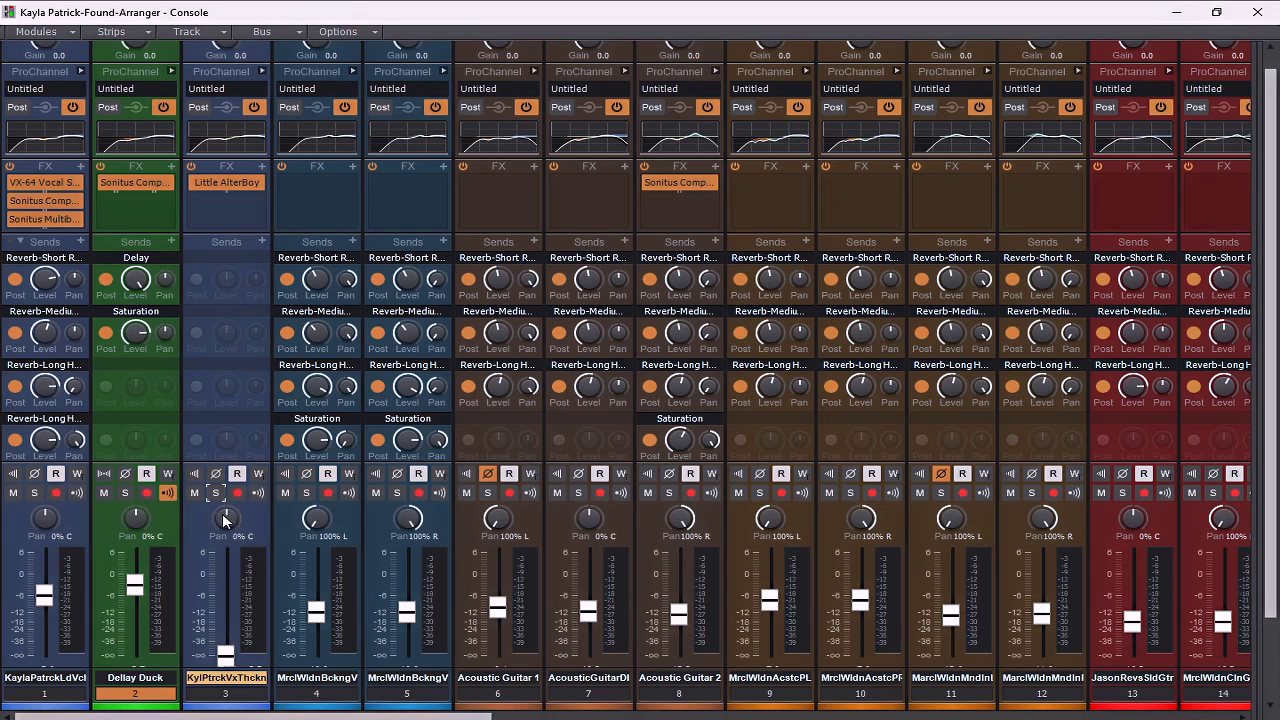
{"action": "mouse_move", "coordinate": [228, 658]}
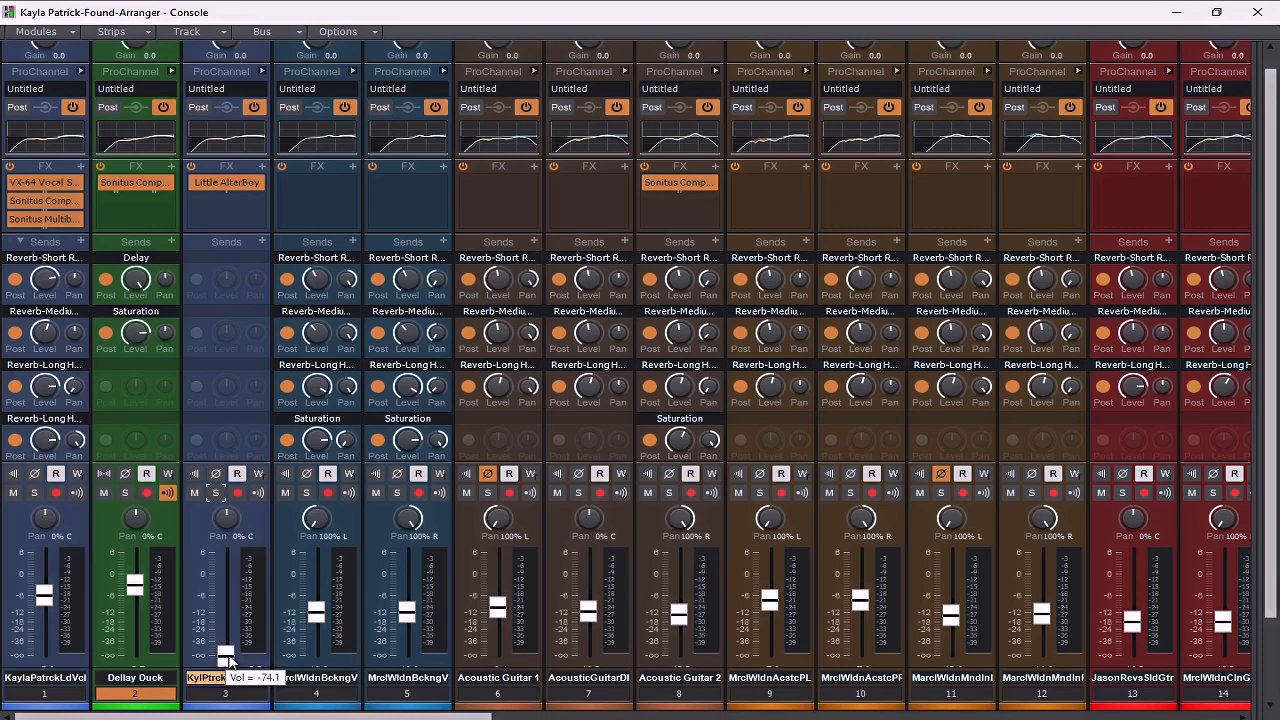
{"action": "key", "text": "space"}
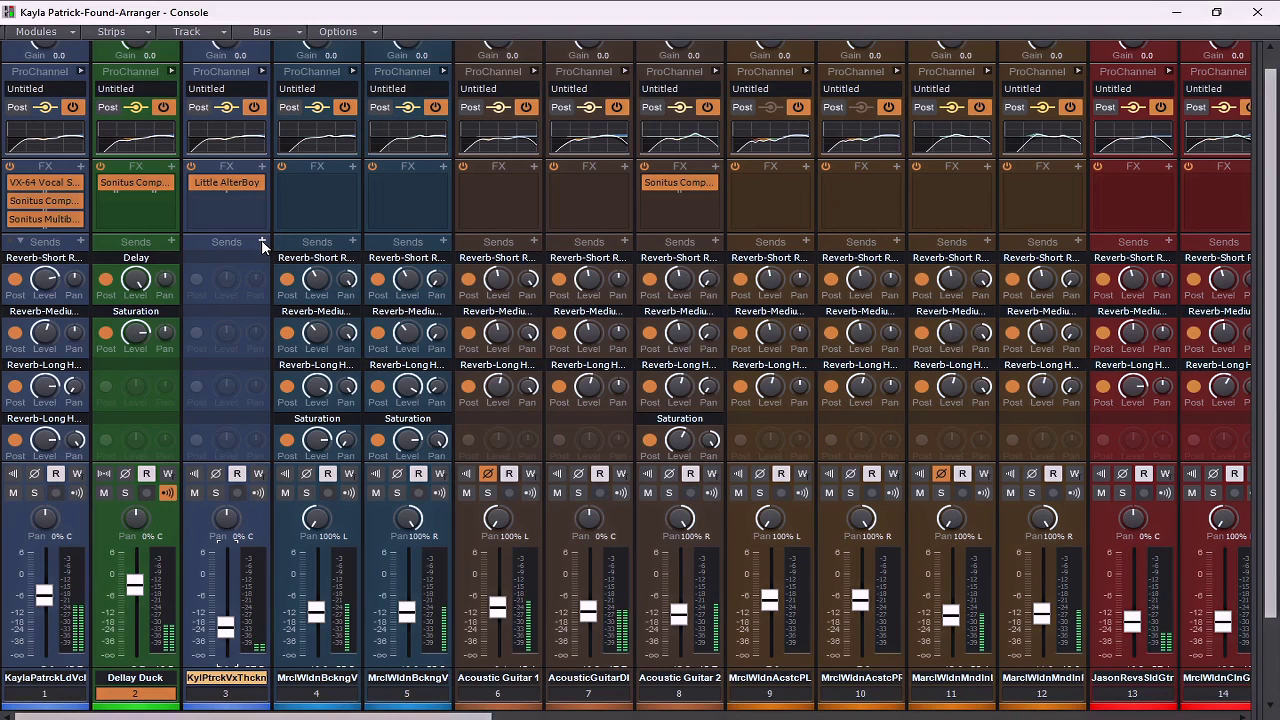
{"action": "key", "text": "space"}
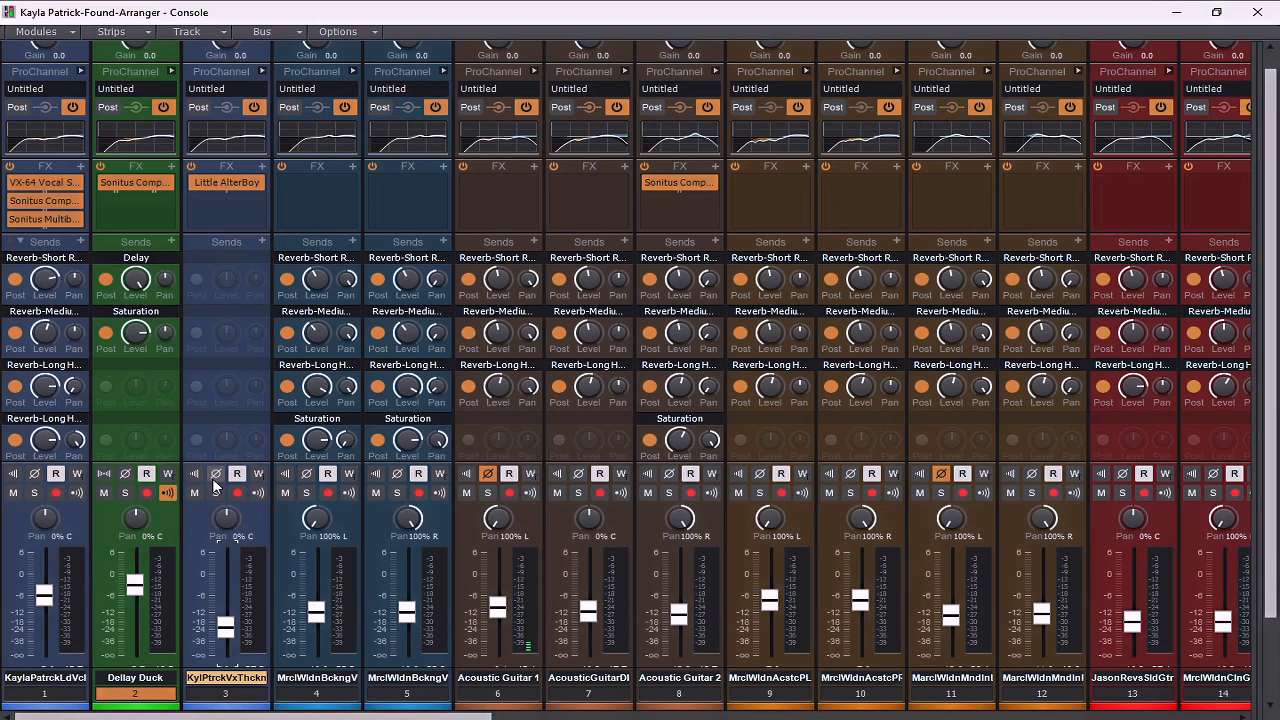
Step: Solo the Vox Thickener, Dellay Duck and lead vocal tracks and play them back together
{"action": "left_click", "coordinate": [215, 492]}
{"action": "left_click", "coordinate": [34, 492]}
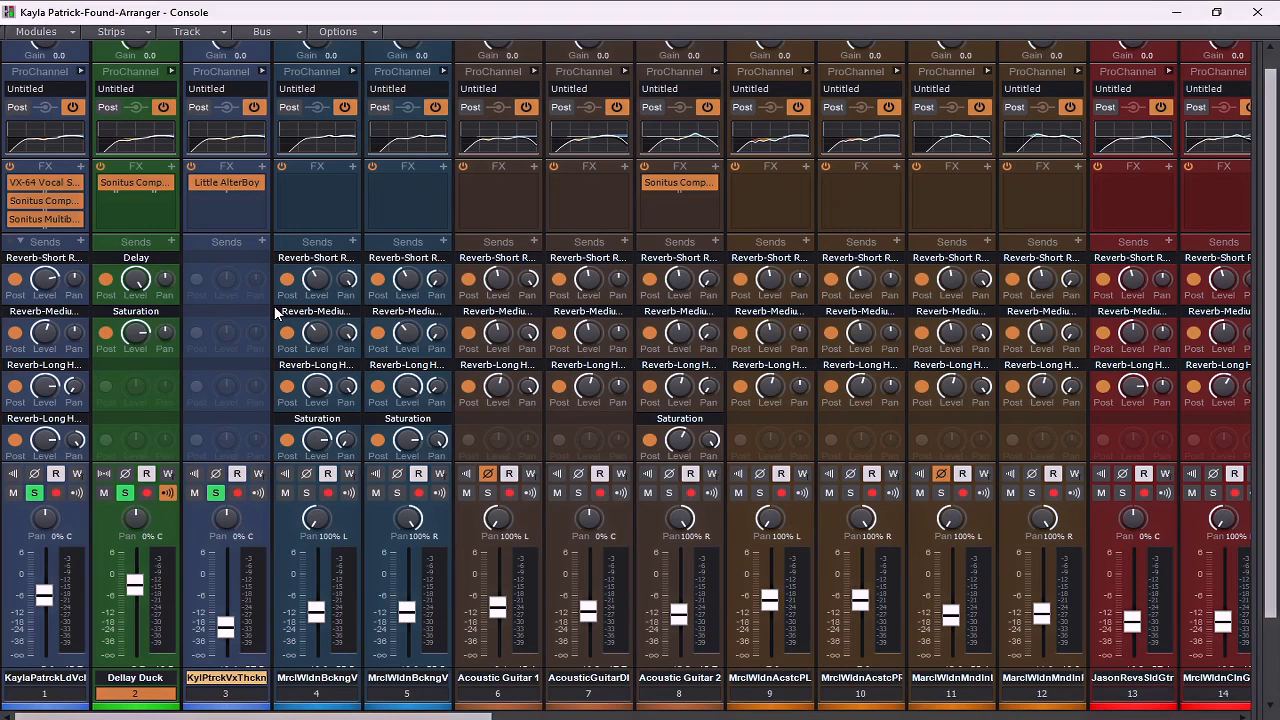
{"action": "key", "text": "space"}
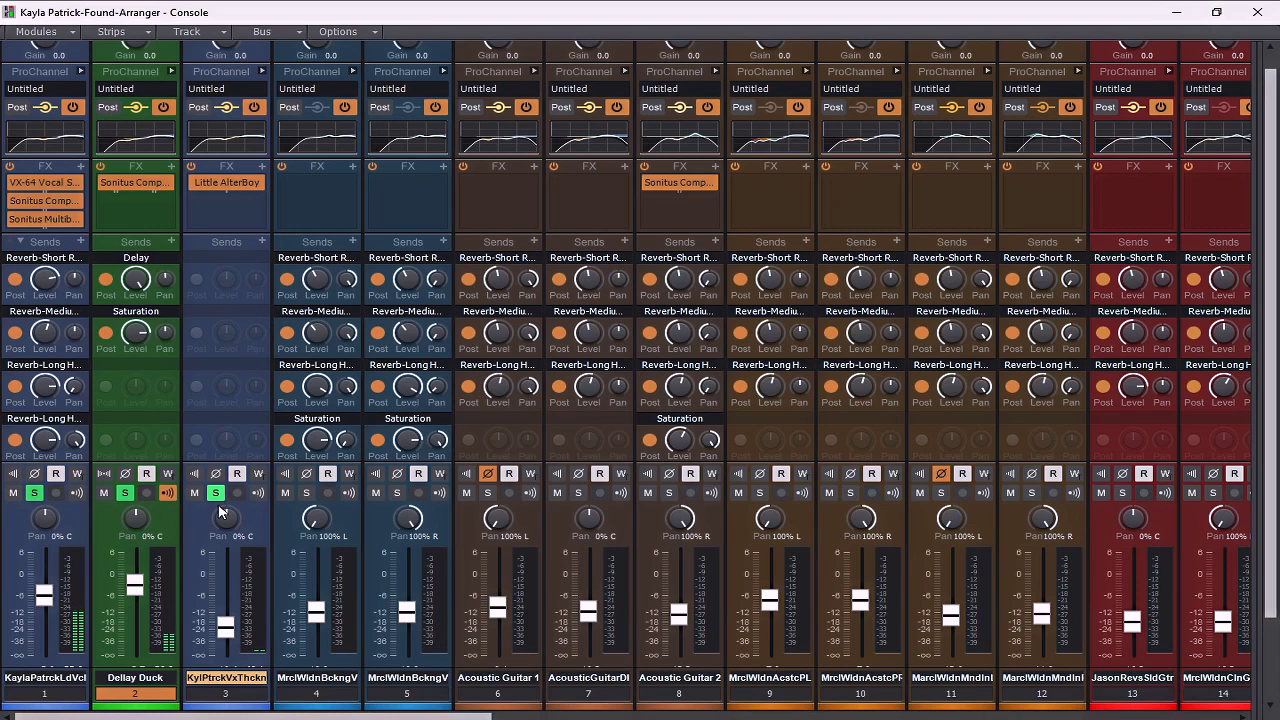
Step: Add sends to Reverb-Short Room, Reverb-Medium Plate and Reverb-Long Hall on the Vox Thickener track
{"action": "left_click", "coordinate": [263, 243]}
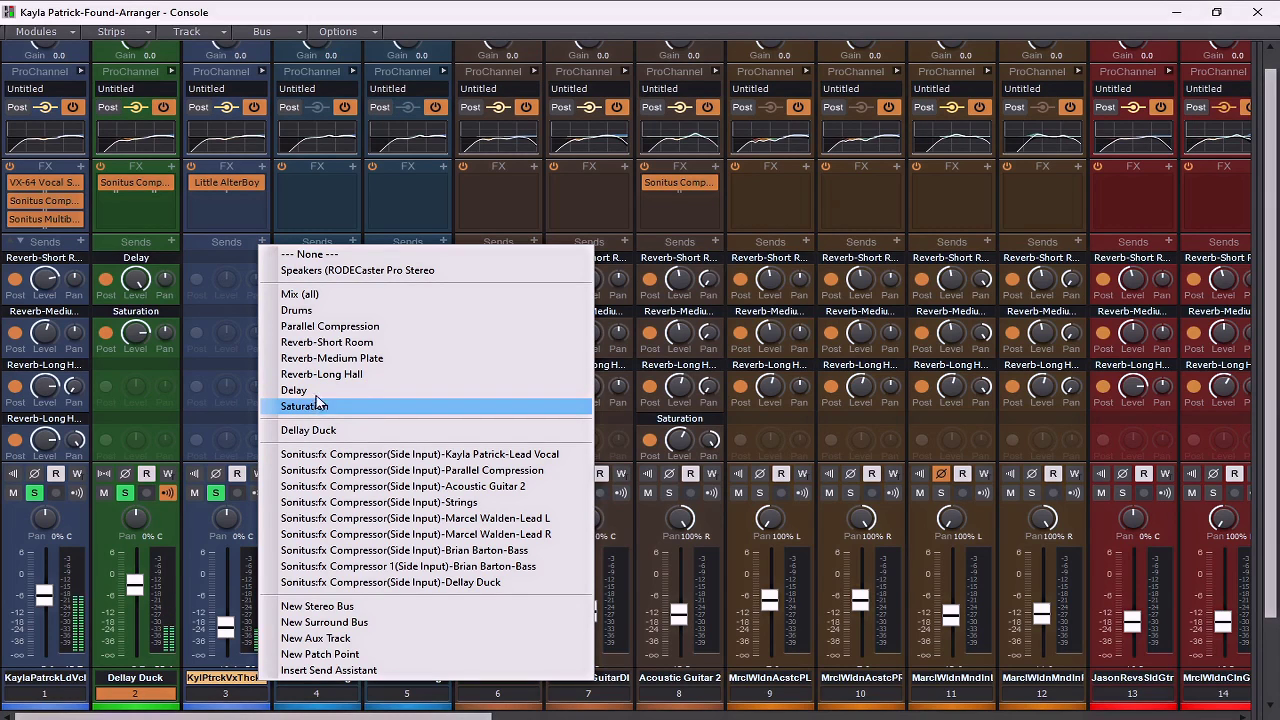
{"action": "left_click", "coordinate": [325, 342]}
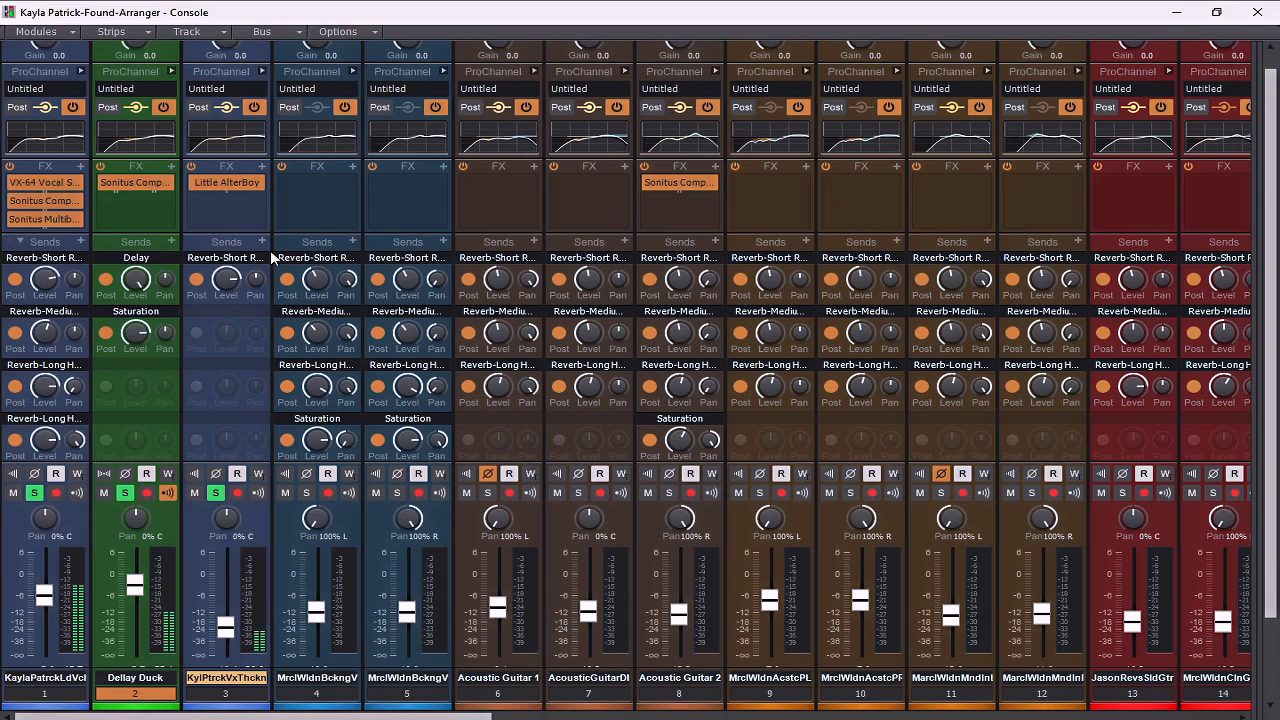
{"action": "left_click", "coordinate": [266, 243]}
{"action": "left_click", "coordinate": [331, 358]}
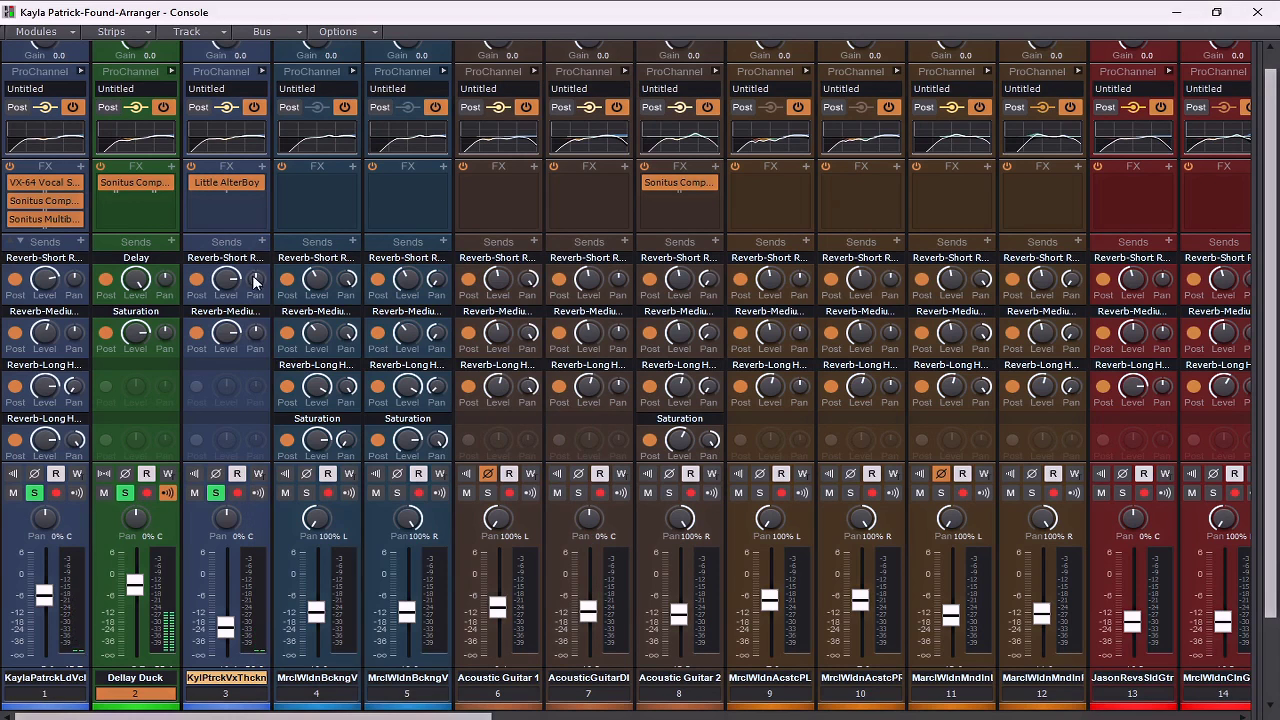
{"action": "left_click", "coordinate": [262, 243]}
{"action": "left_click", "coordinate": [296, 373]}
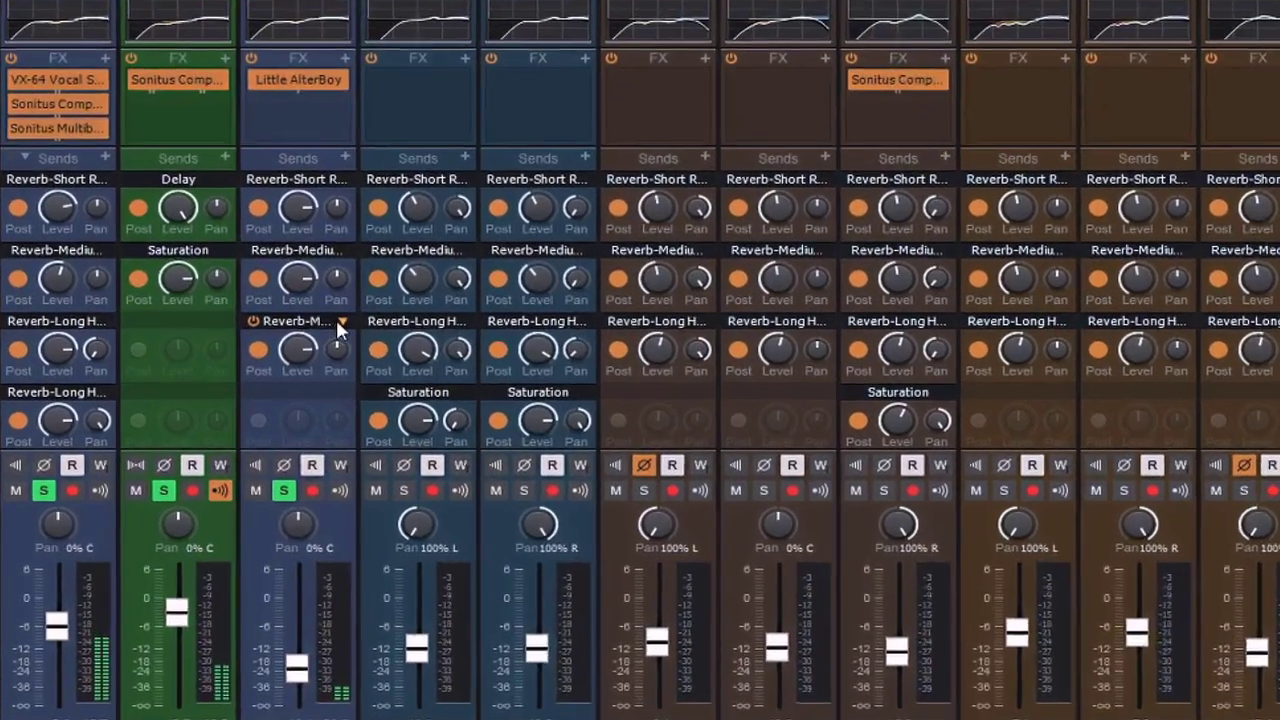
{"action": "left_click", "coordinate": [272, 346]}
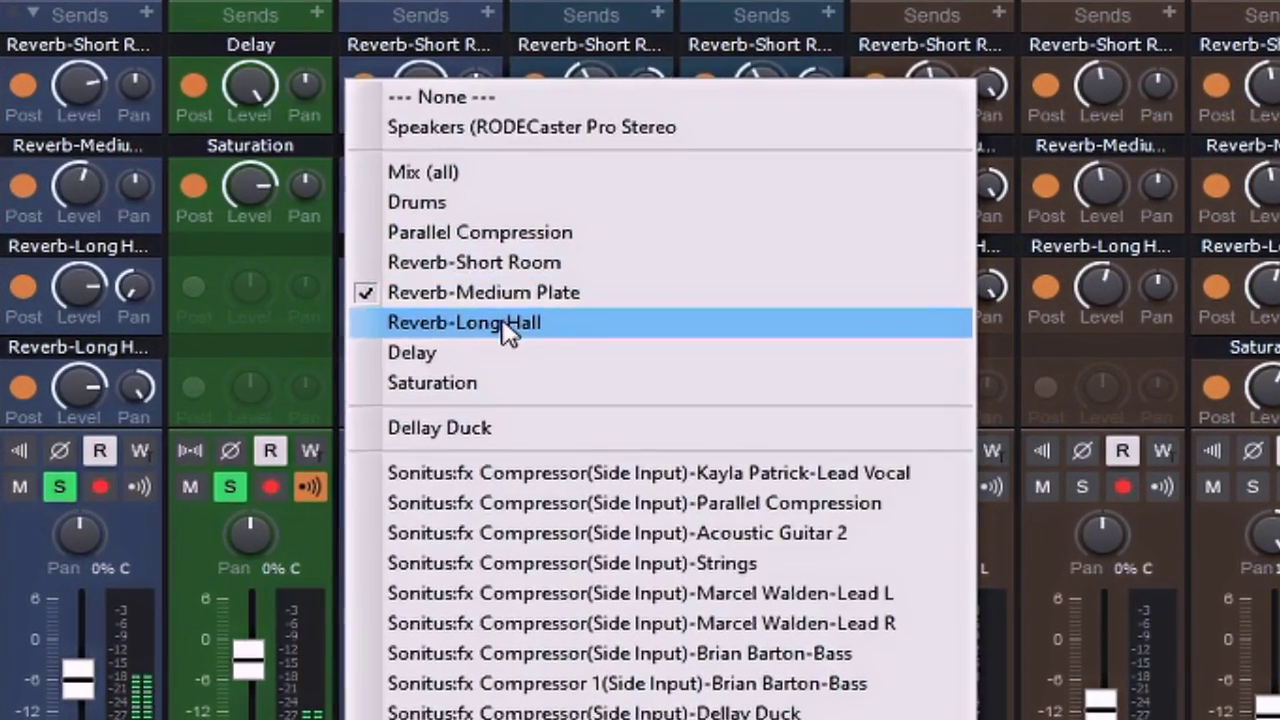
{"action": "left_click", "coordinate": [505, 333]}
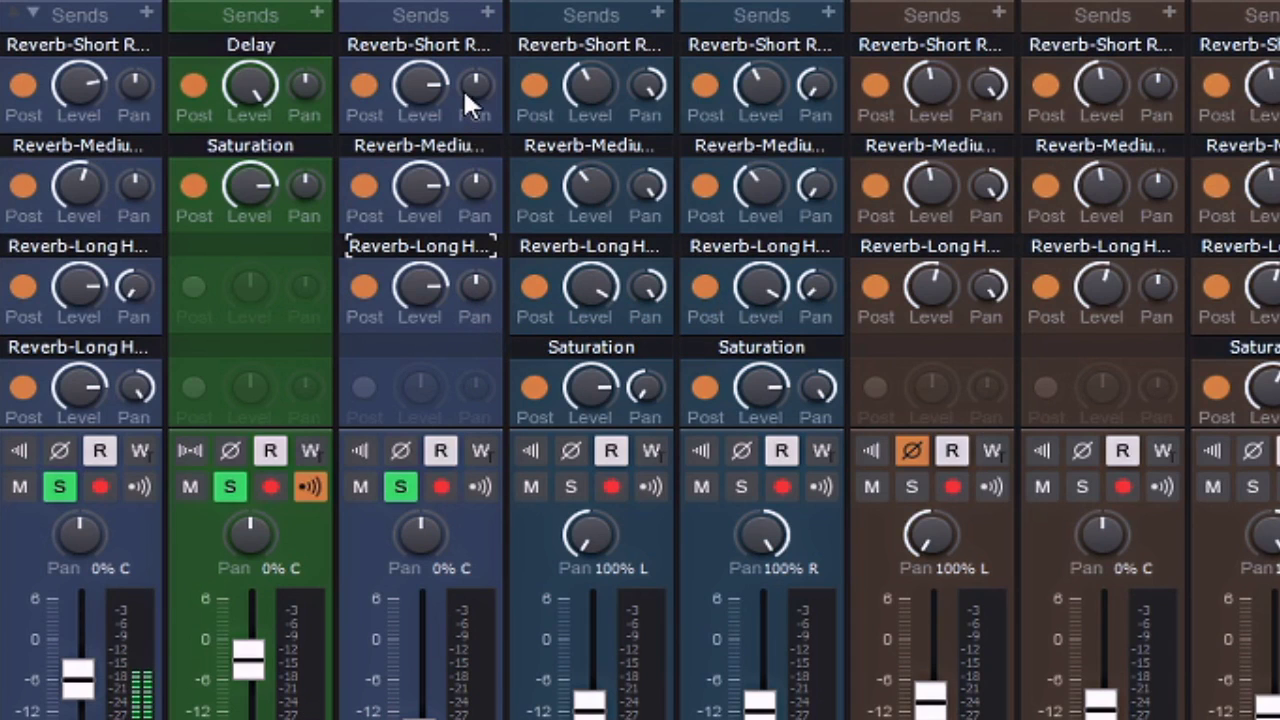
Step: Add a second Reverb-Long Hall send to the Vox Thickener track and pan the two Long Hall sends hard right and hard left
{"action": "left_click", "coordinate": [489, 12]}
{"action": "left_click", "coordinate": [562, 267]}
{"action": "mouse_move", "coordinate": [472, 386]}
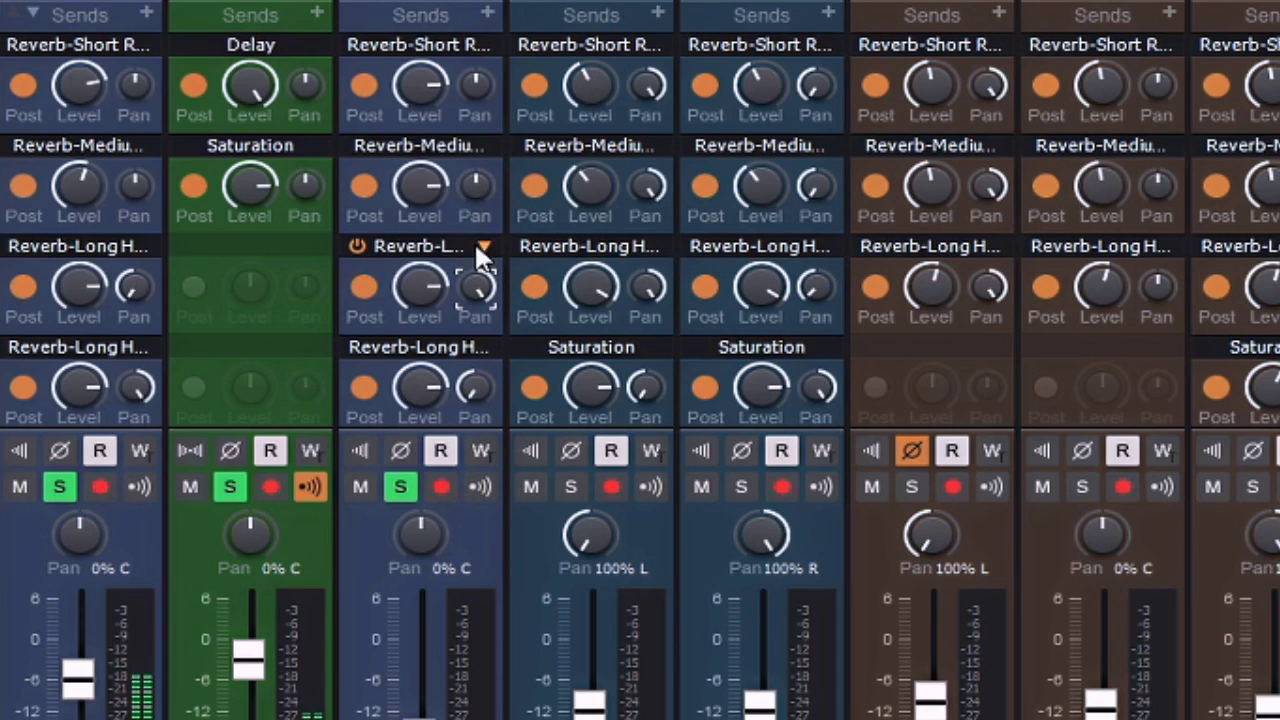
{"action": "mouse_move", "coordinate": [470, 188]}
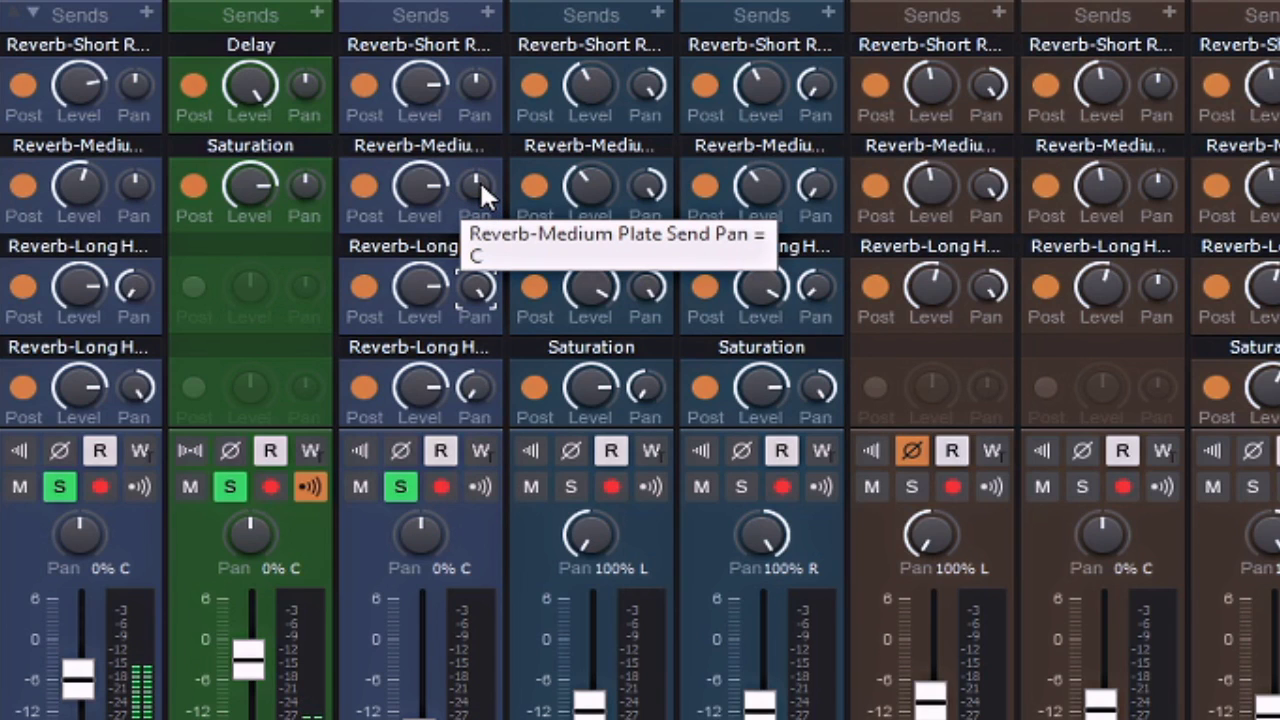
Step: Lower the Vox Thickener's Short Room and Medium Plate send levels to just past the midpoint and raise both Long Hall sends to maximum
{"action": "mouse_move", "coordinate": [435, 357]}
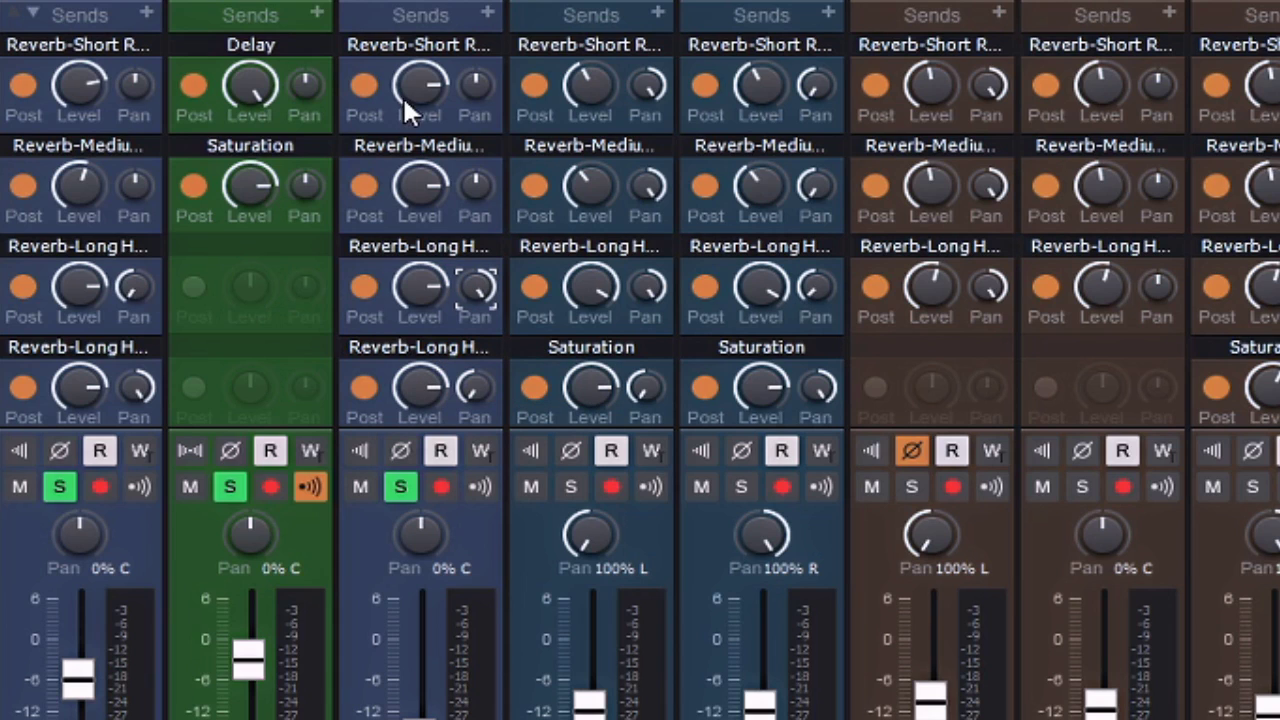
{"action": "left_click_drag", "start_coordinate": [412, 80], "coordinate": [420, 178]}
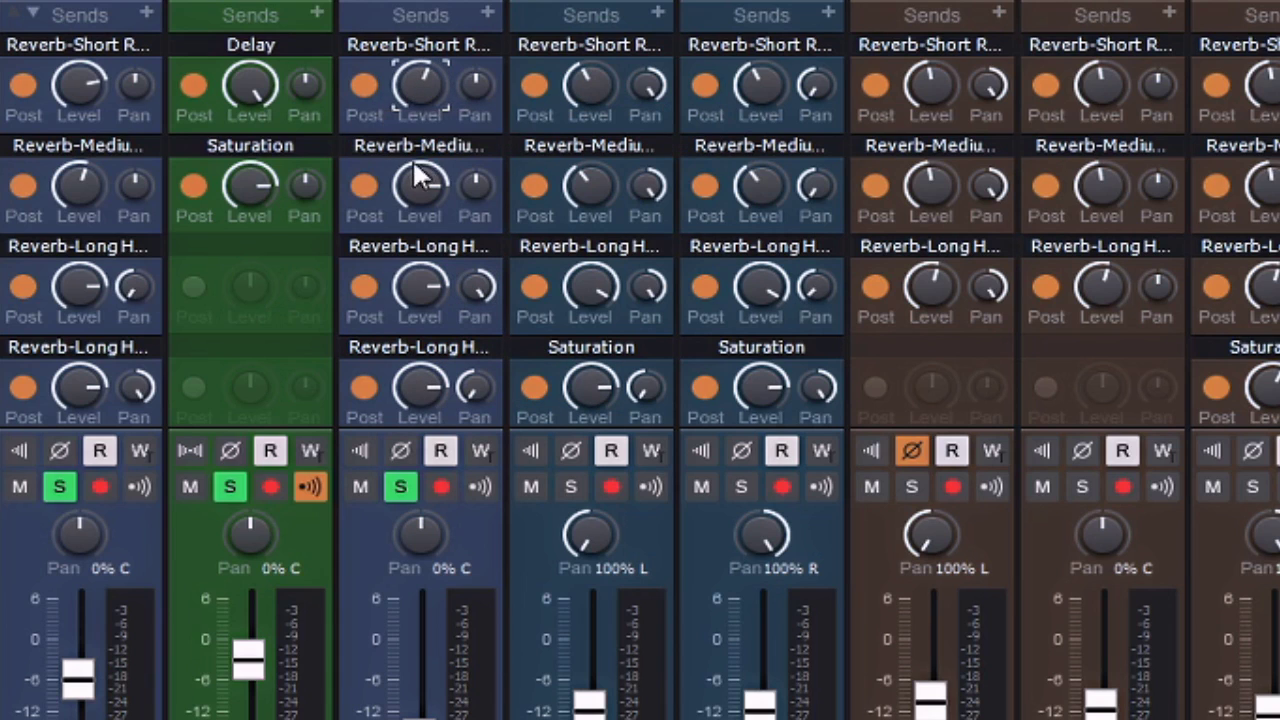
{"action": "left_click", "coordinate": [420, 178]}
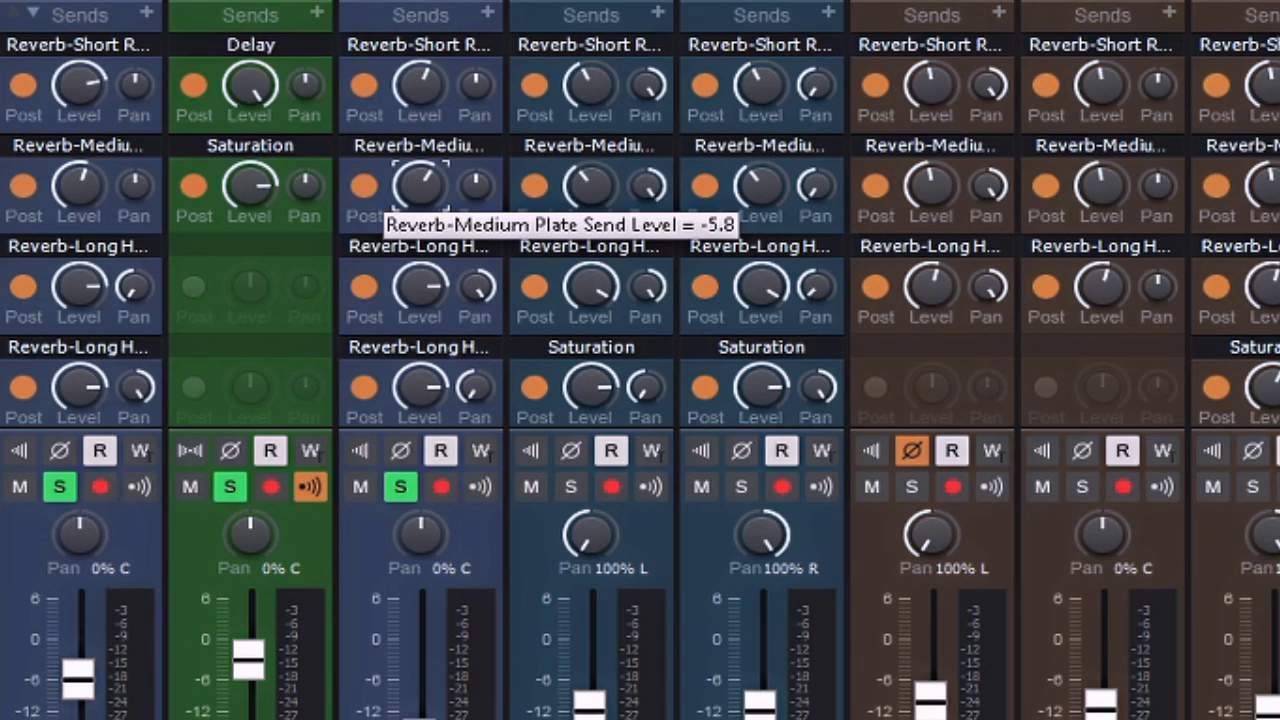
{"action": "left_click", "coordinate": [400, 296]}
{"action": "left_click", "coordinate": [406, 385]}
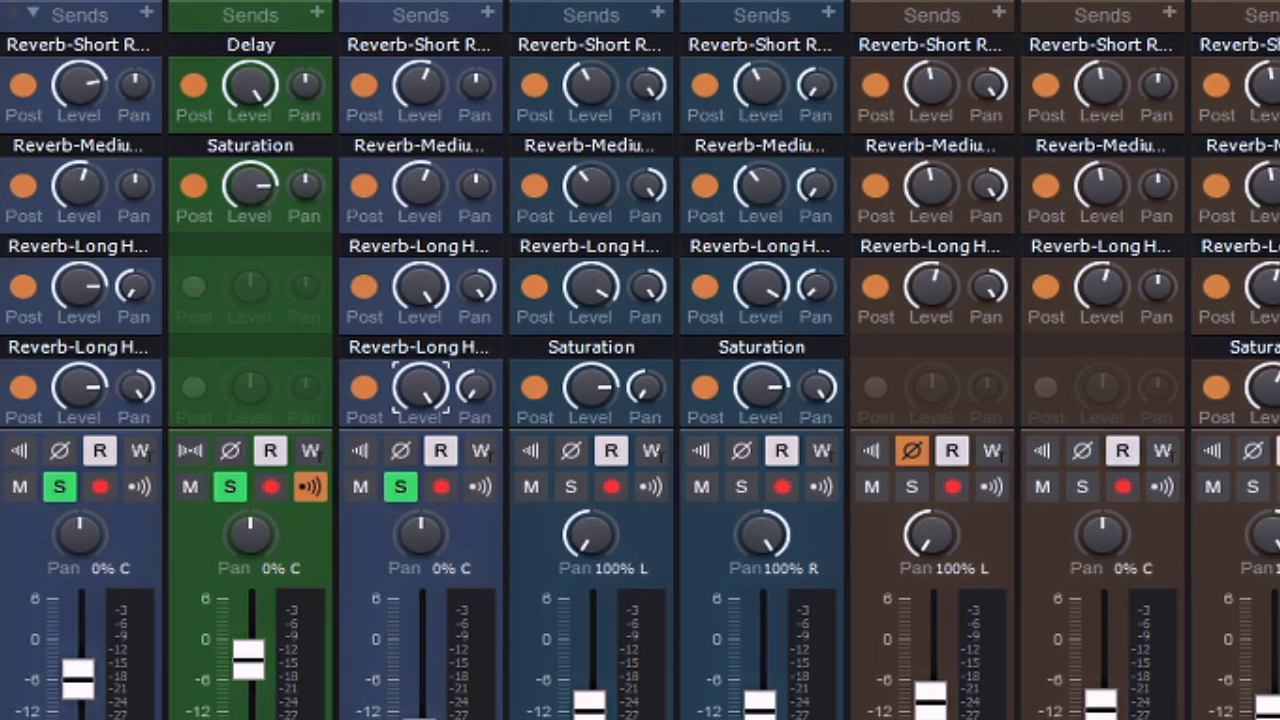
Step: Add a Delay send to the Vox Thickener track
{"action": "left_click", "coordinate": [486, 14]}
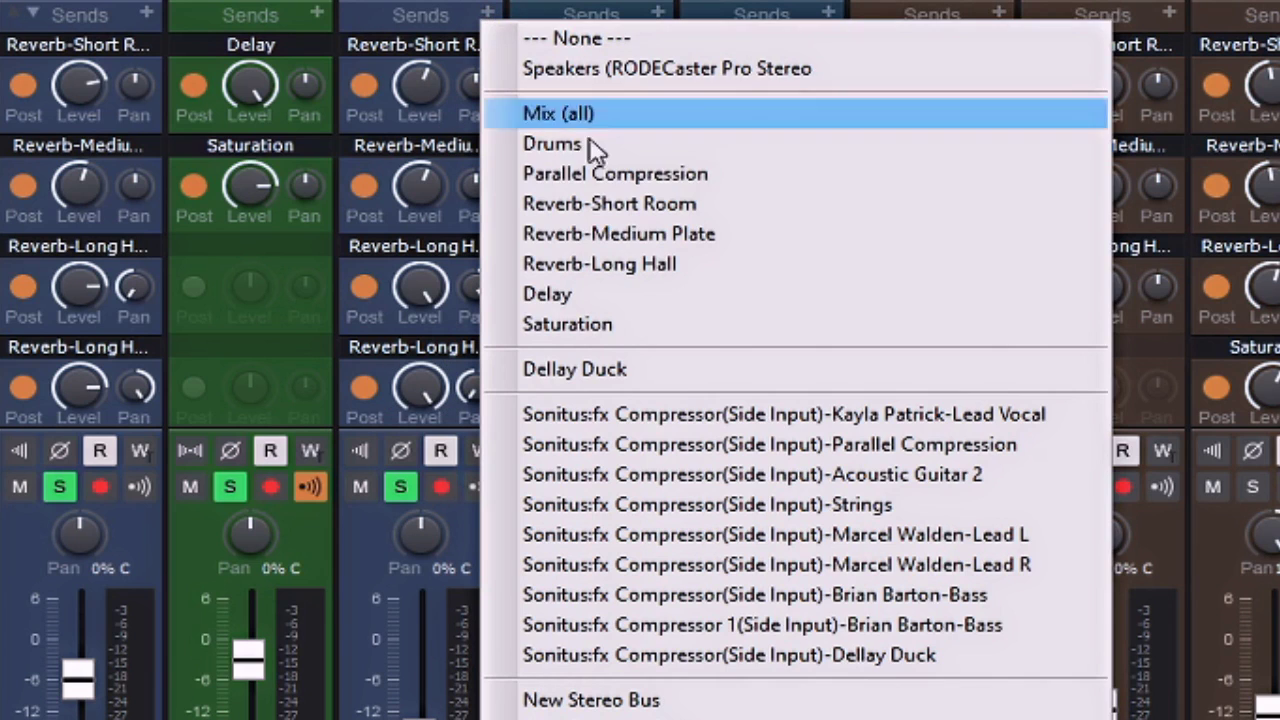
{"action": "left_click", "coordinate": [582, 322]}
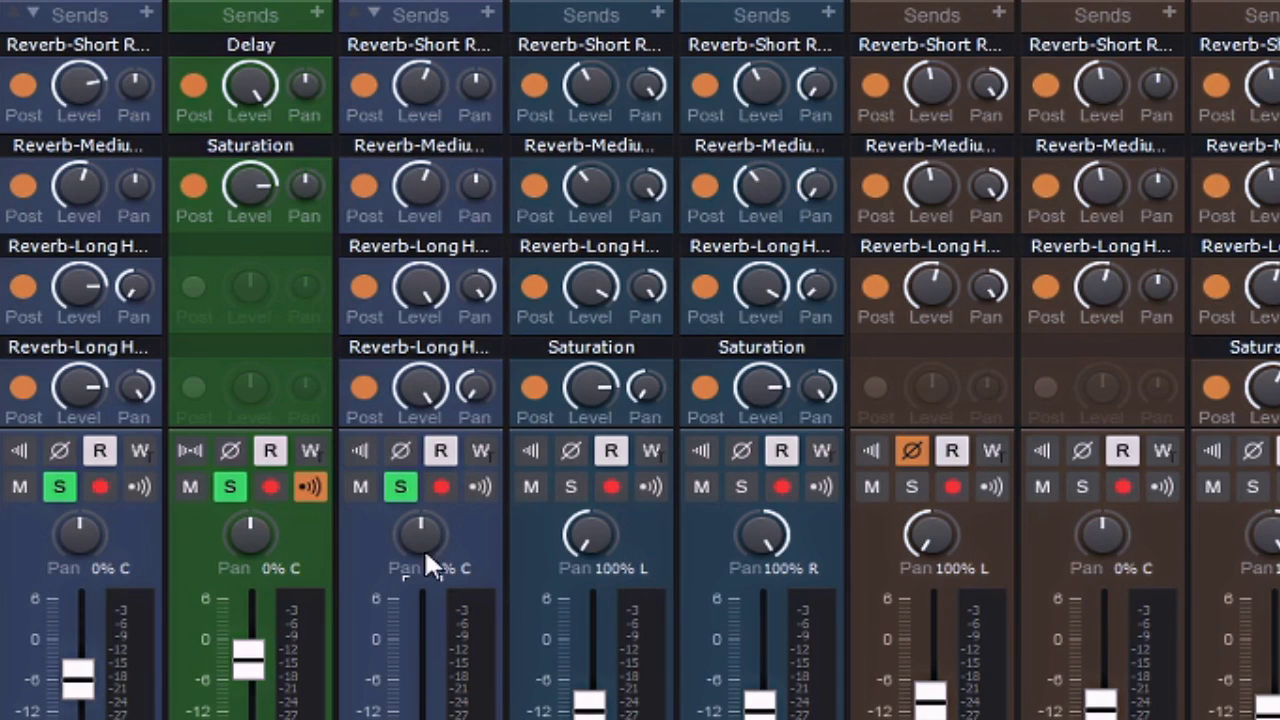
Step: Unsolo the vocal tracks and blend the Vox Thickener into the full mix from silence up to slightly above -24
{"action": "left_click", "coordinate": [400, 488]}
{"action": "left_click", "coordinate": [226, 488]}
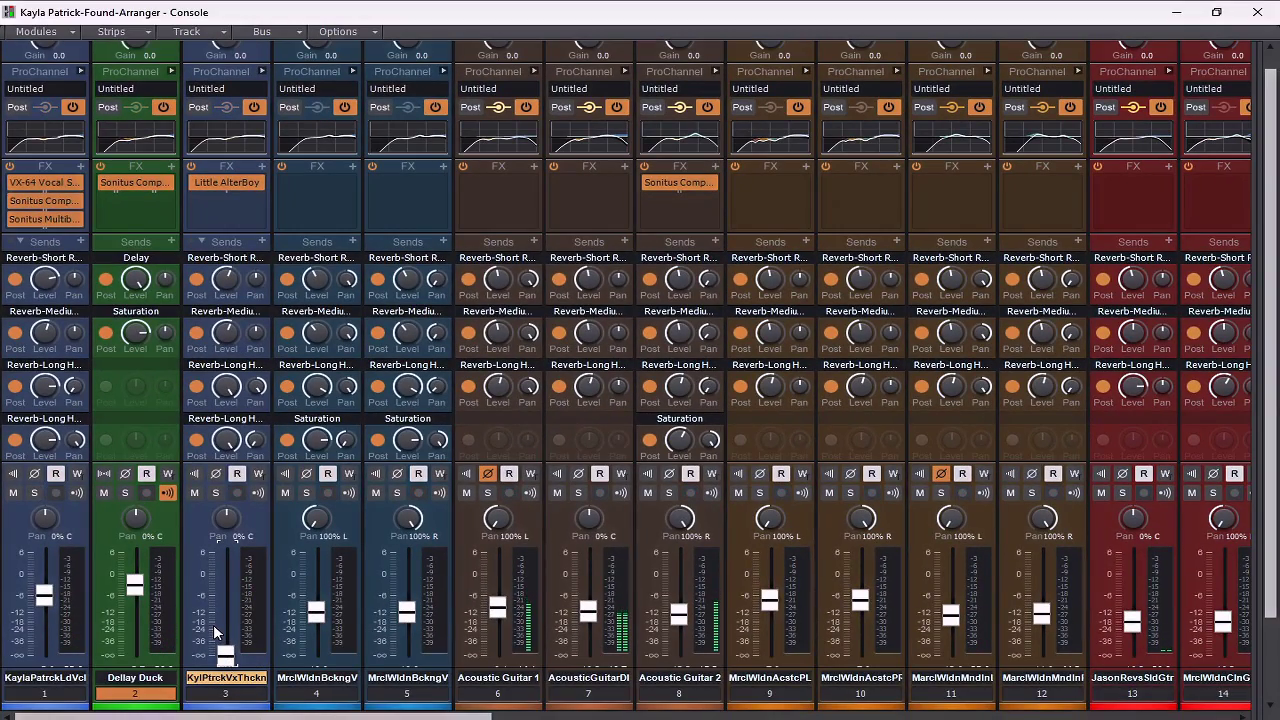
{"action": "mouse_move", "coordinate": [228, 662]}
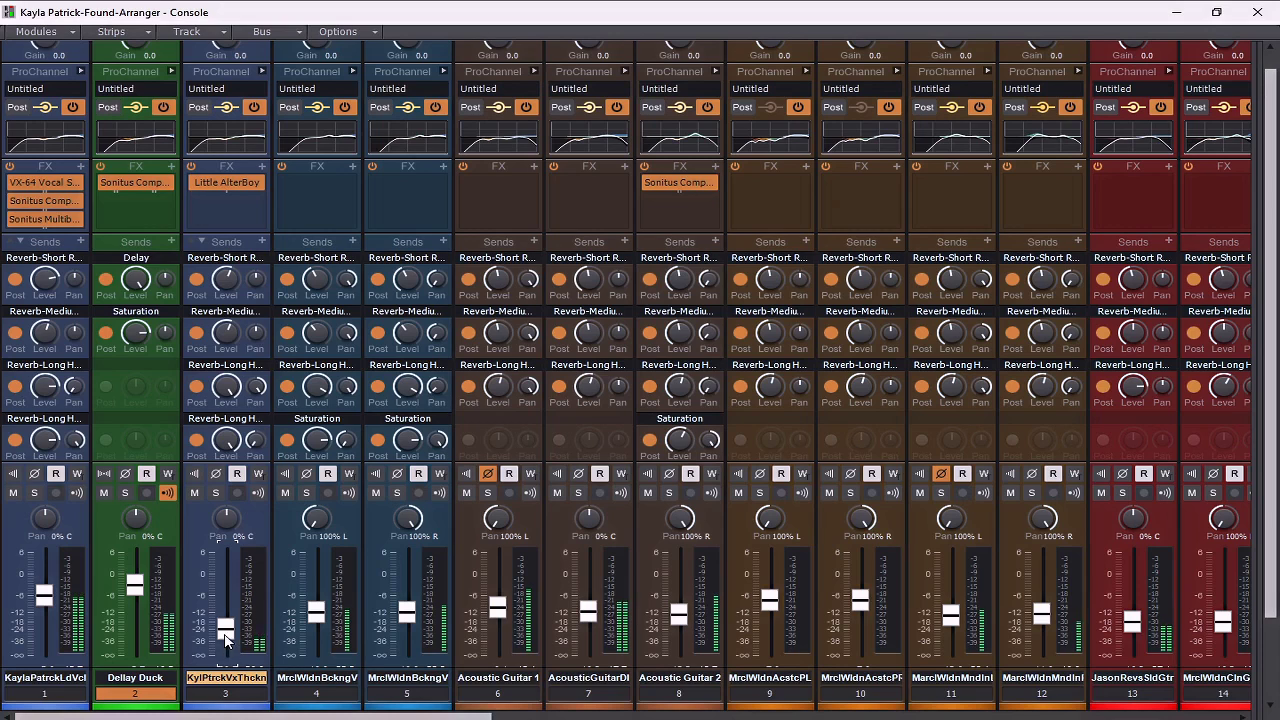
Step: Solo the Vox Thickener, Dellay Duck and lead vocal tracks during playback and trim the Vox Thickener volume to -24.1
{"action": "left_click", "coordinate": [214, 493]}
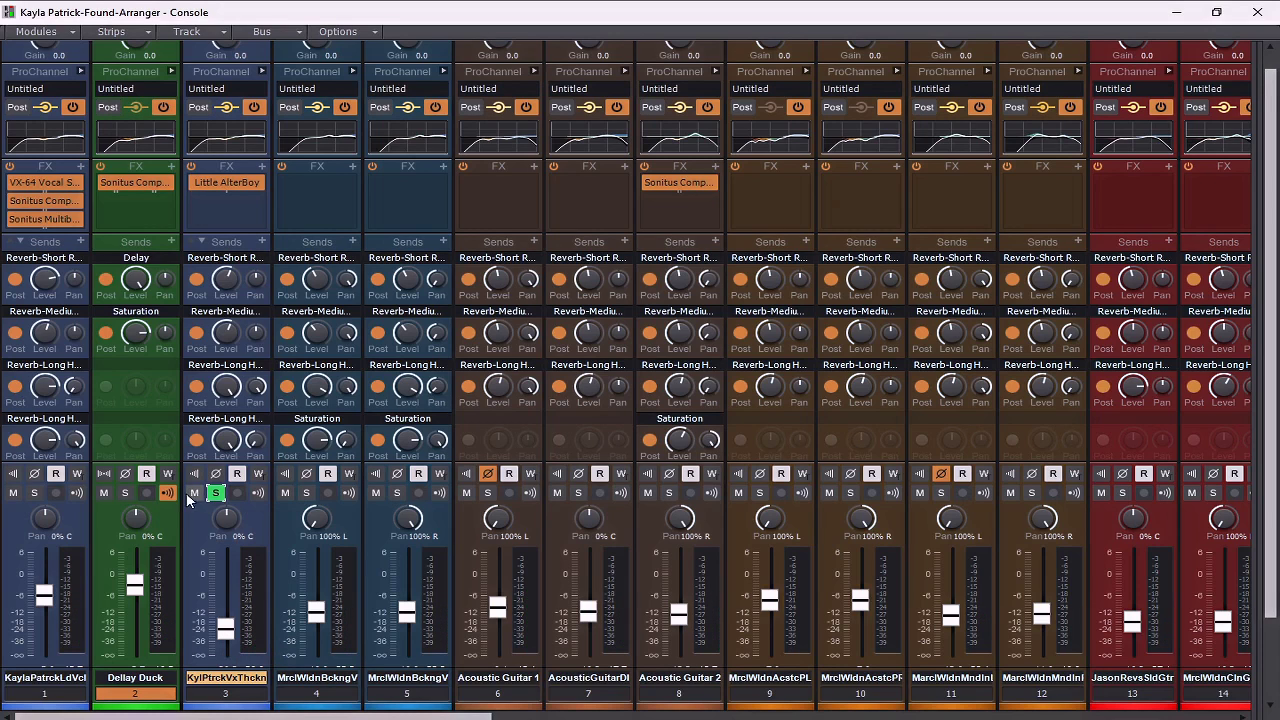
{"action": "left_click", "coordinate": [125, 493]}
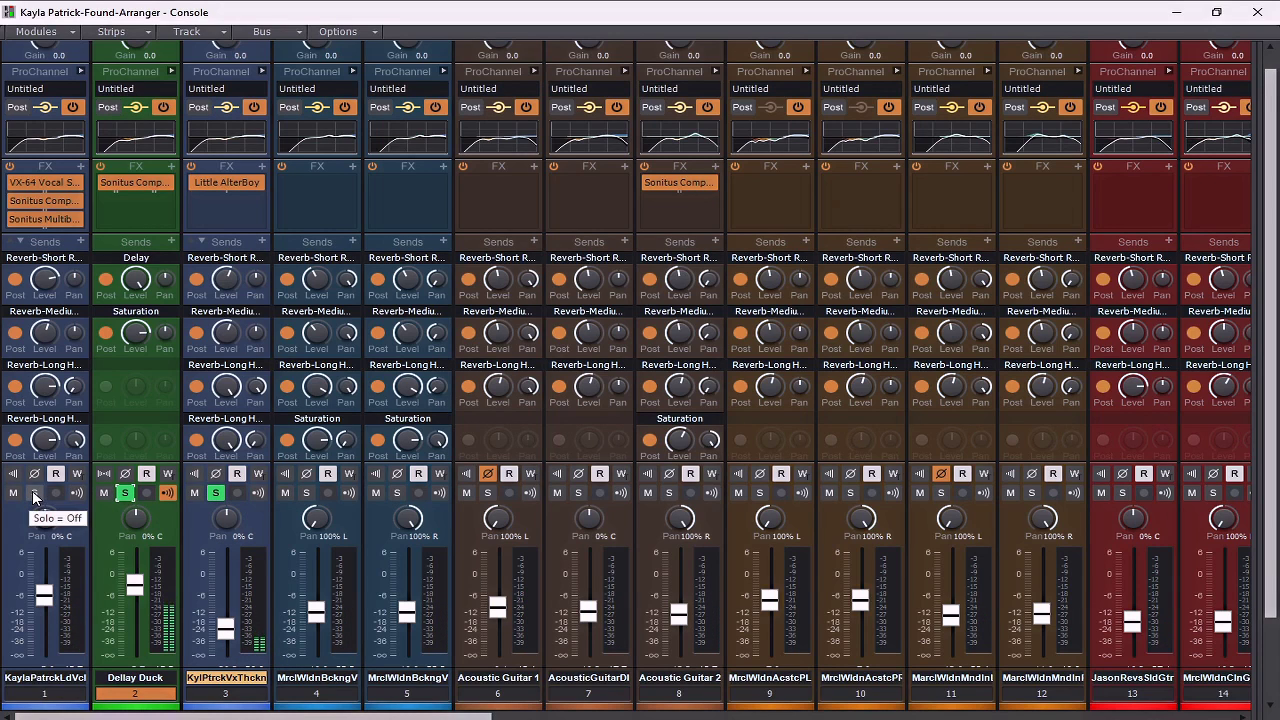
{"action": "left_click", "coordinate": [34, 493]}
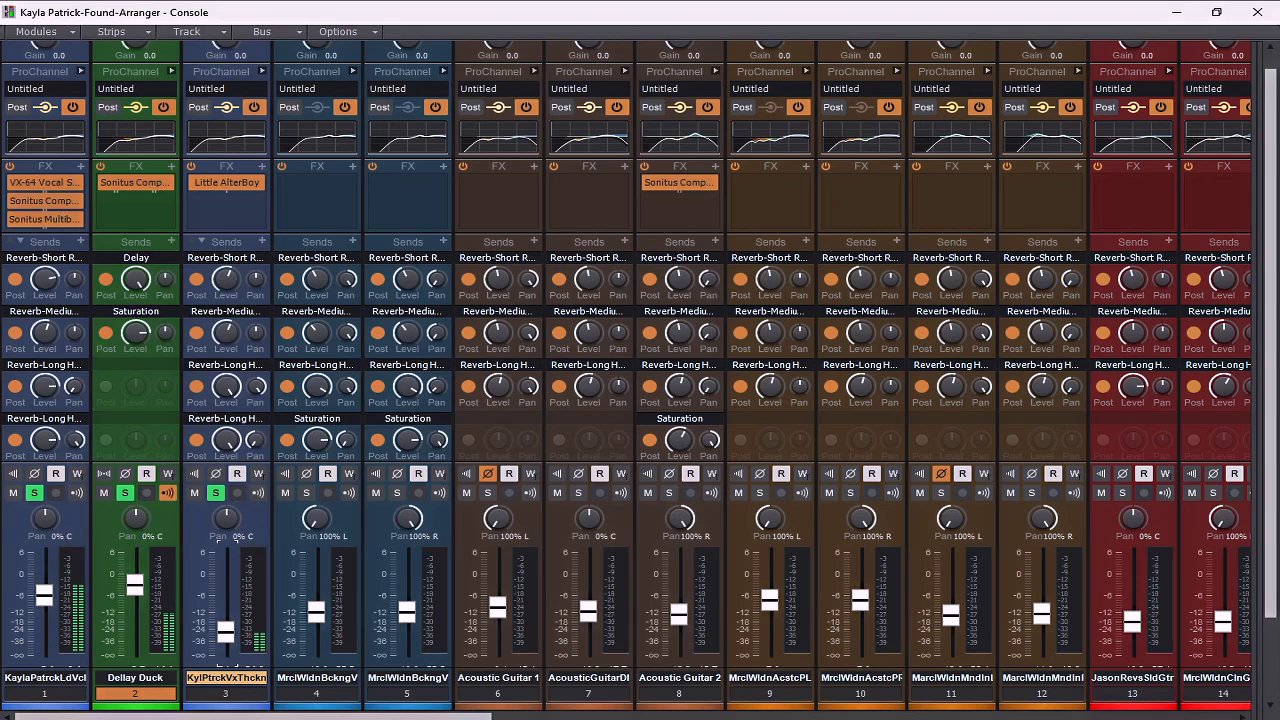
Step: Unsolo the Vox Thickener, Dellay Duck and lead vocal tracks to hear the full mix
{"action": "left_click", "coordinate": [215, 492]}
{"action": "left_click", "coordinate": [122, 494]}
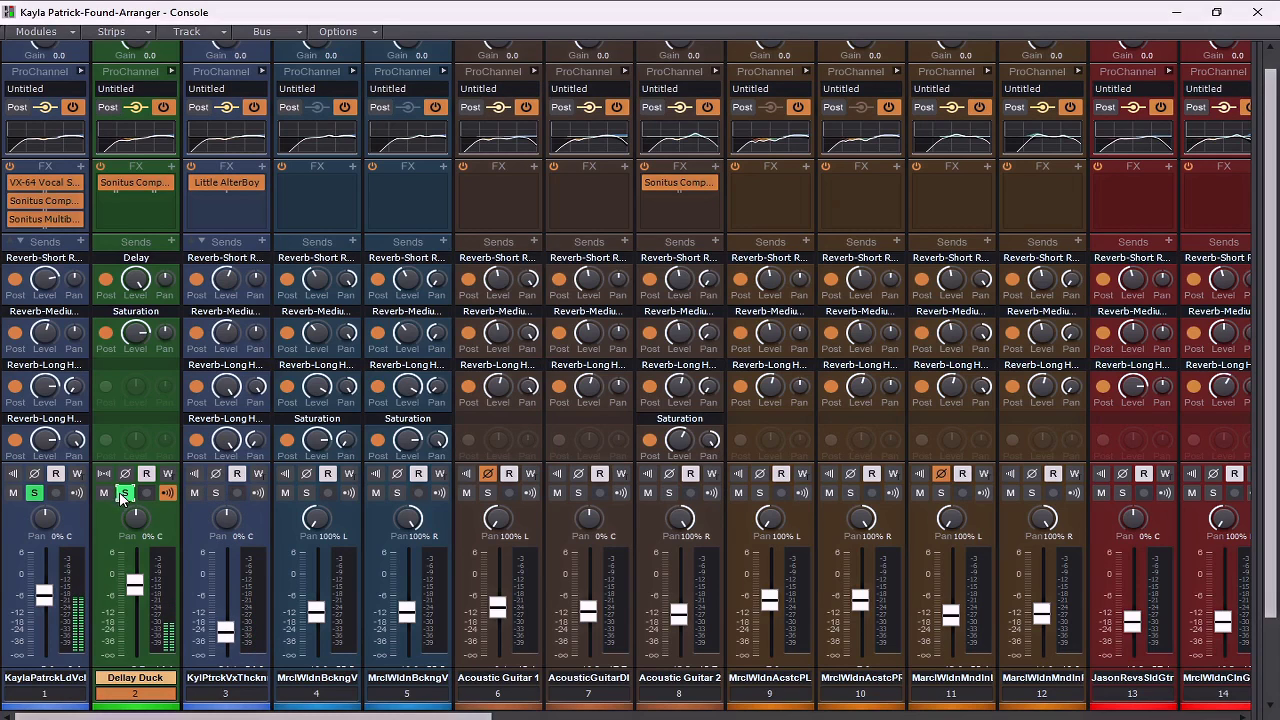
{"action": "left_click", "coordinate": [123, 493]}
{"action": "left_click", "coordinate": [38, 493]}
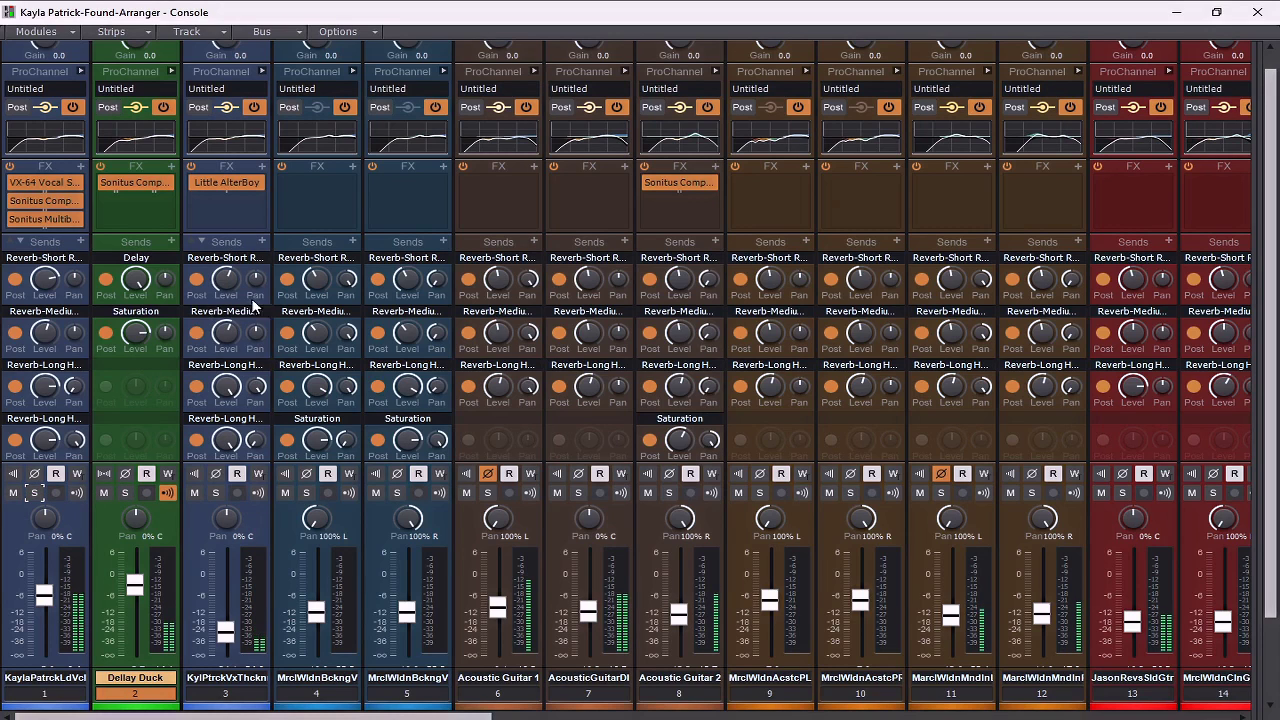
Step: Add a Saturation send to the Vox Thickener track and replace its Delay send with one to Dellay Duck
{"action": "left_click", "coordinate": [261, 255]}
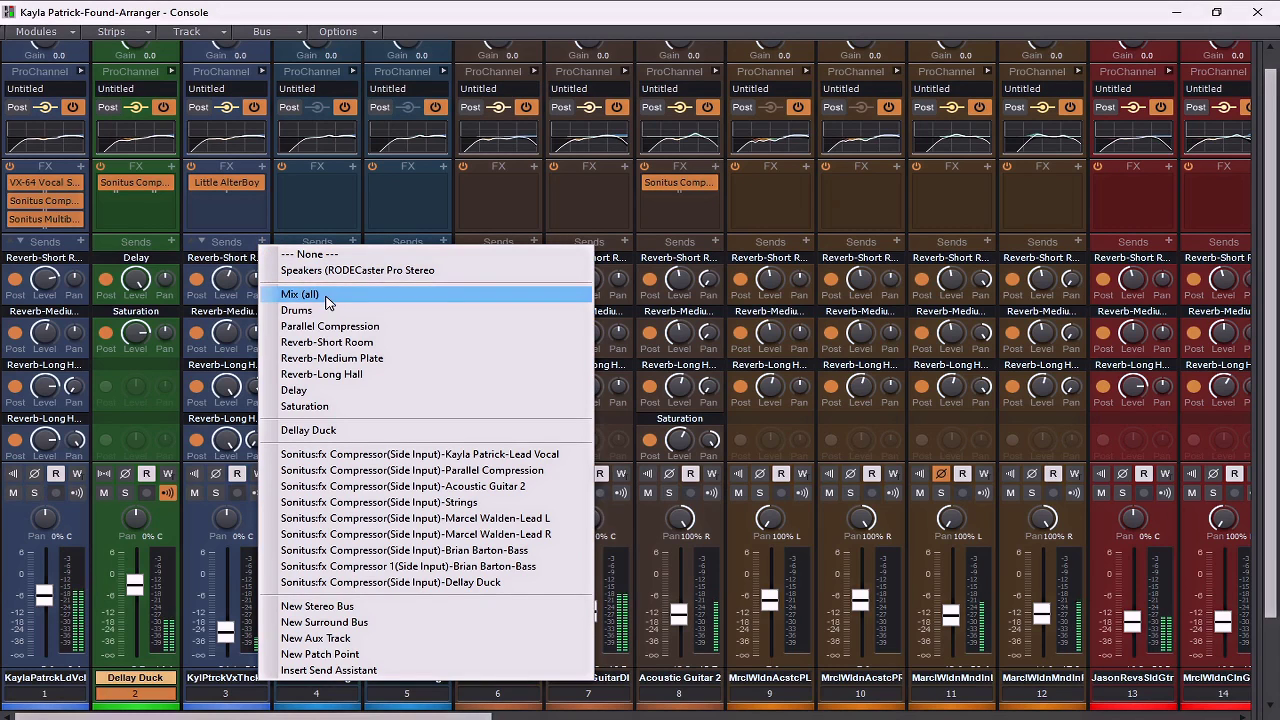
{"action": "left_click", "coordinate": [322, 405]}
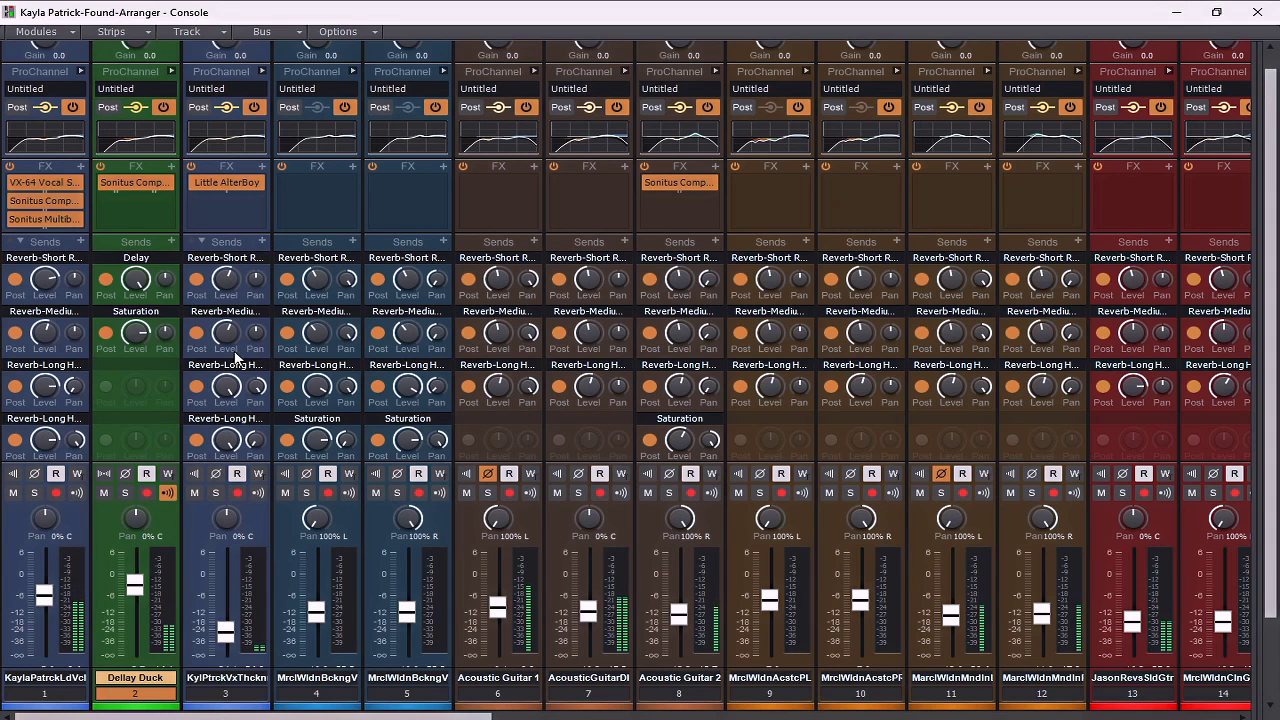
{"action": "scroll", "coordinate": [265, 243], "scroll_direction": "down", "scroll_amount": 2}
{"action": "left_click", "coordinate": [202, 165]}
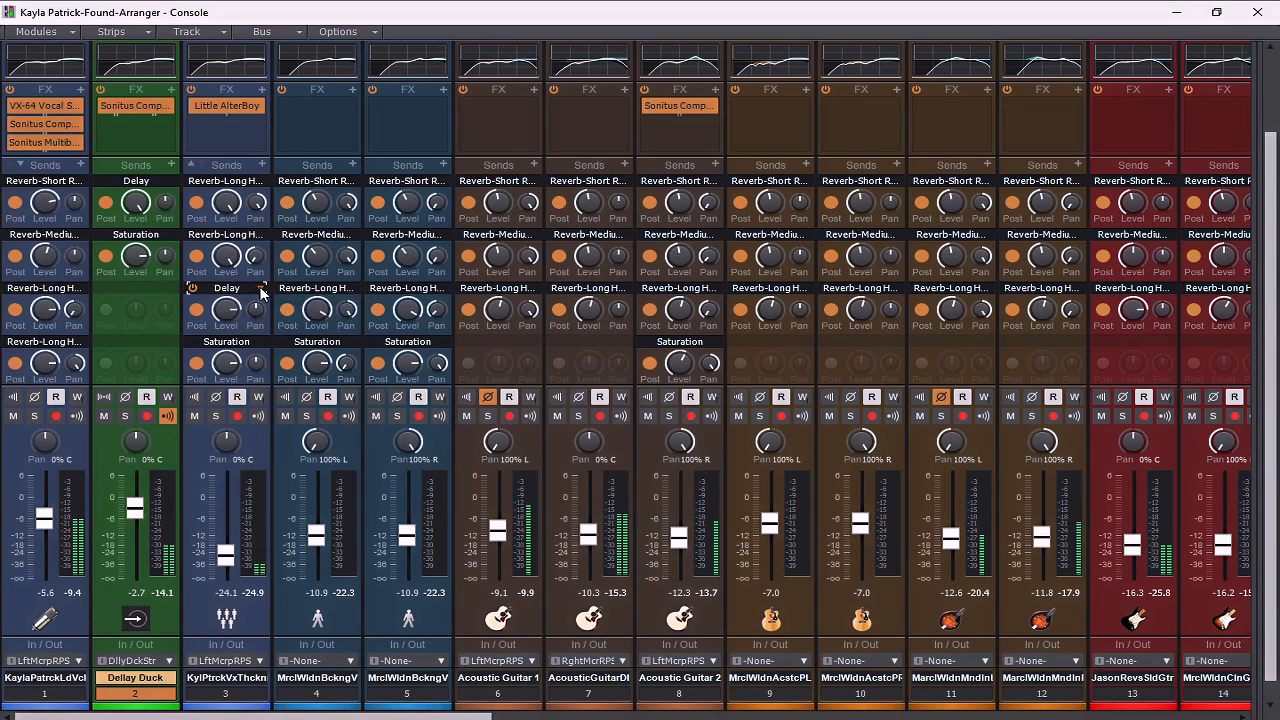
{"action": "left_click", "coordinate": [259, 290]}
{"action": "left_click", "coordinate": [258, 461]}
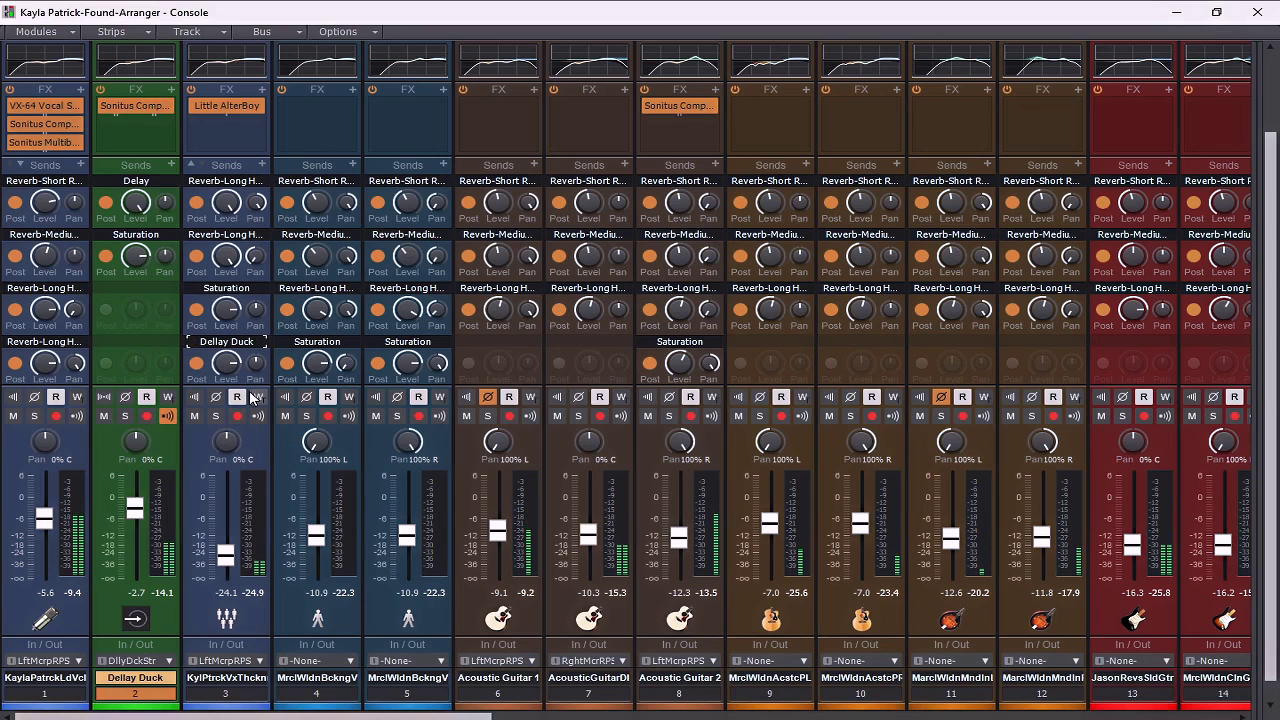
Step: Solo the Dellay Duck track and redirect the Vox Thickener's Dellay Duck send to the Delay bus
{"action": "left_click", "coordinate": [125, 418]}
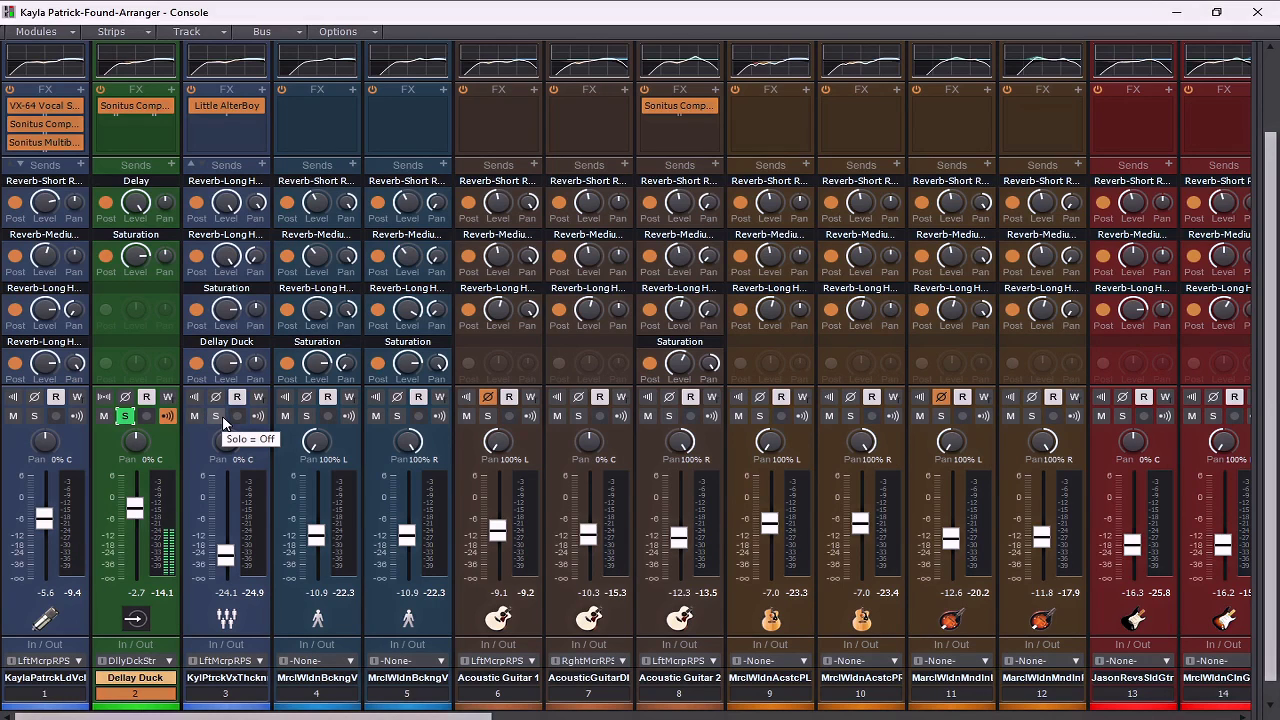
{"action": "left_click", "coordinate": [260, 343]}
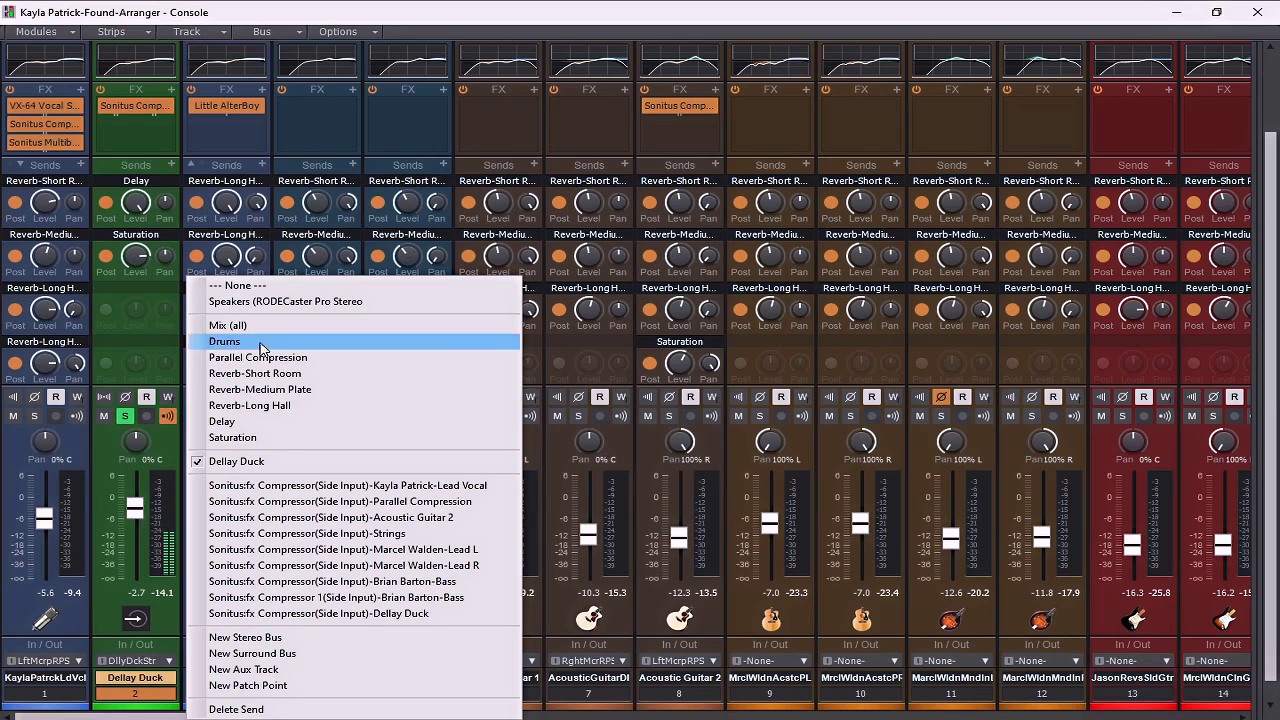
{"action": "left_click", "coordinate": [222, 421]}
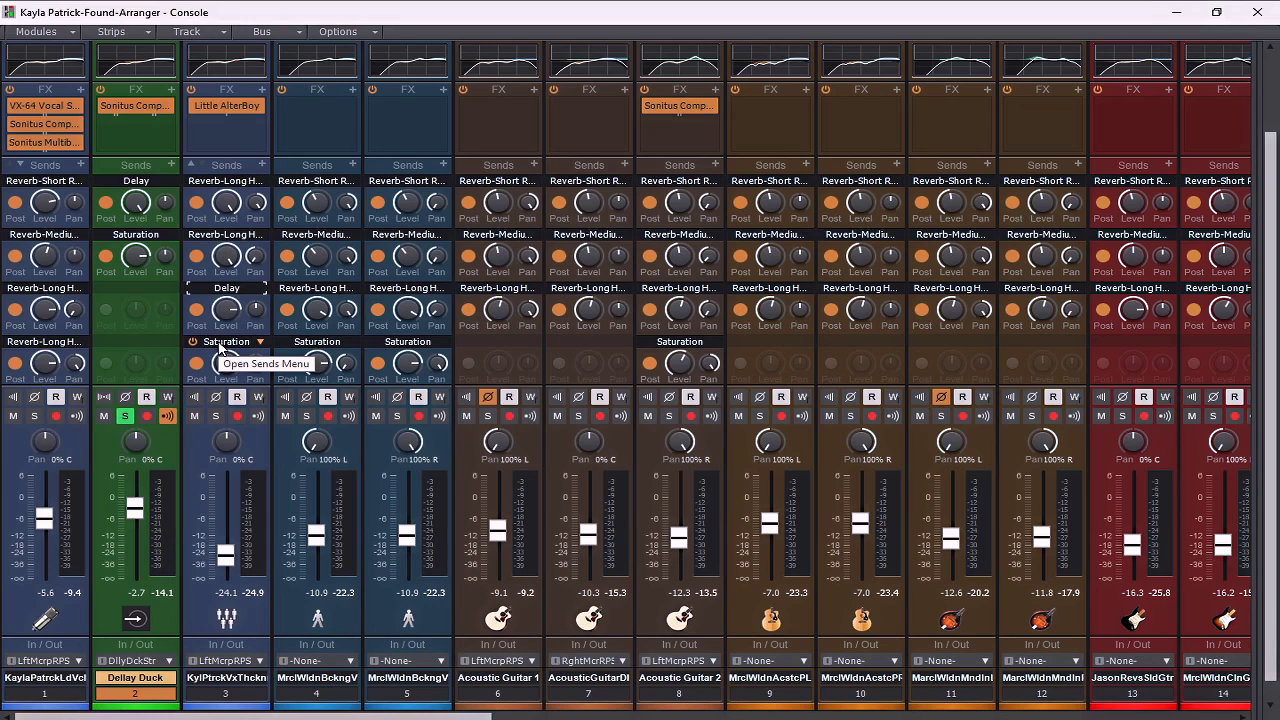
Step: Solo the Vox Thickener as well, listen to it with Dellay Duck during playback, and unsolo both tracks
{"action": "left_click", "coordinate": [215, 415]}
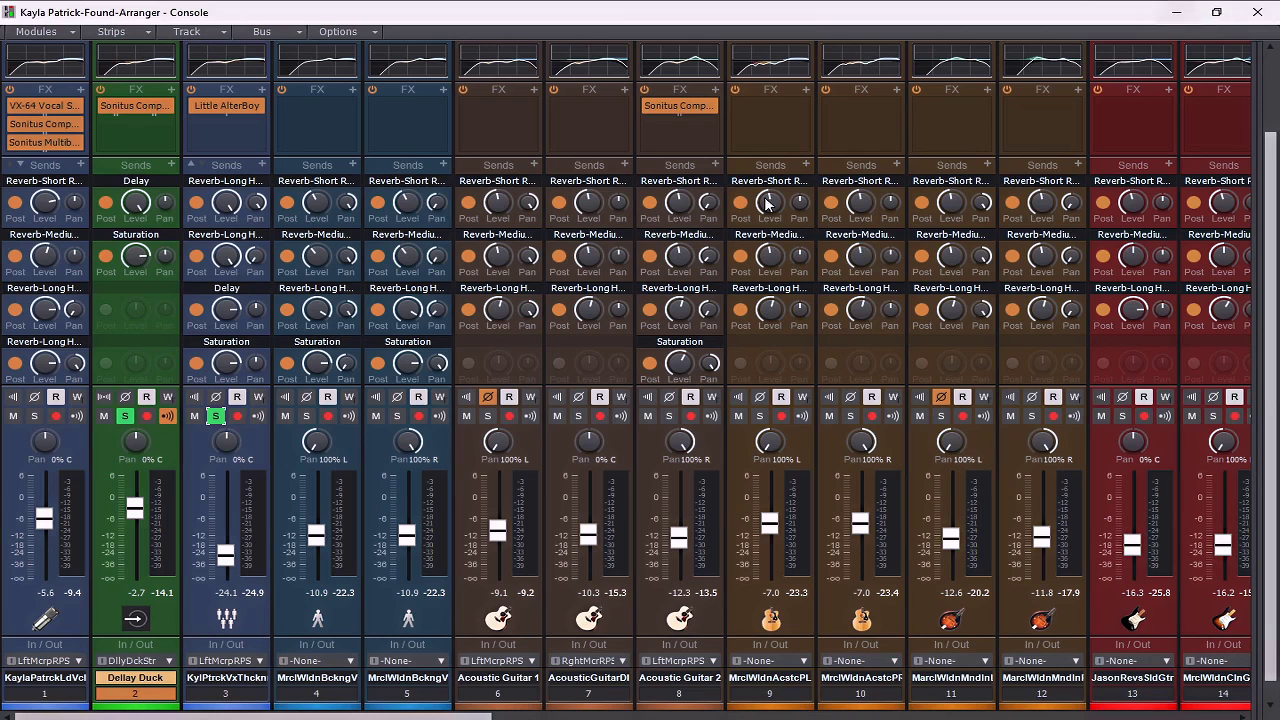
{"action": "left_click", "coordinate": [1178, 13]}
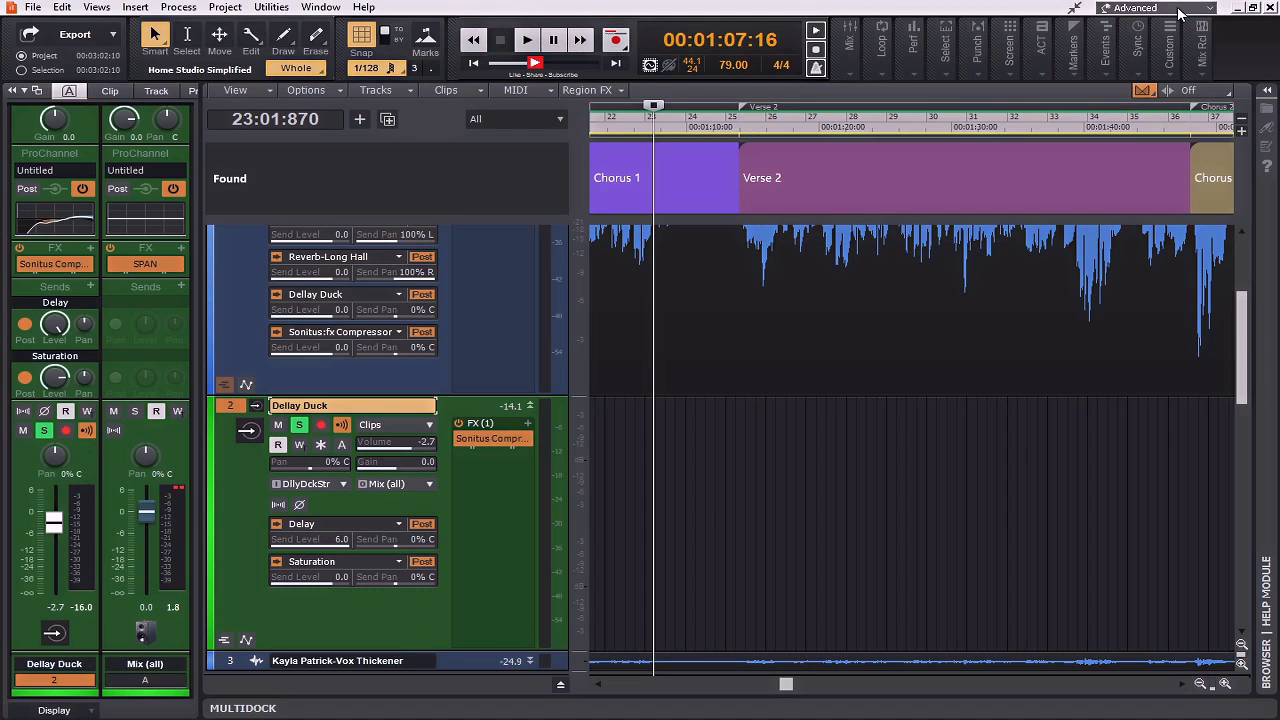
{"action": "key", "text": "space"}
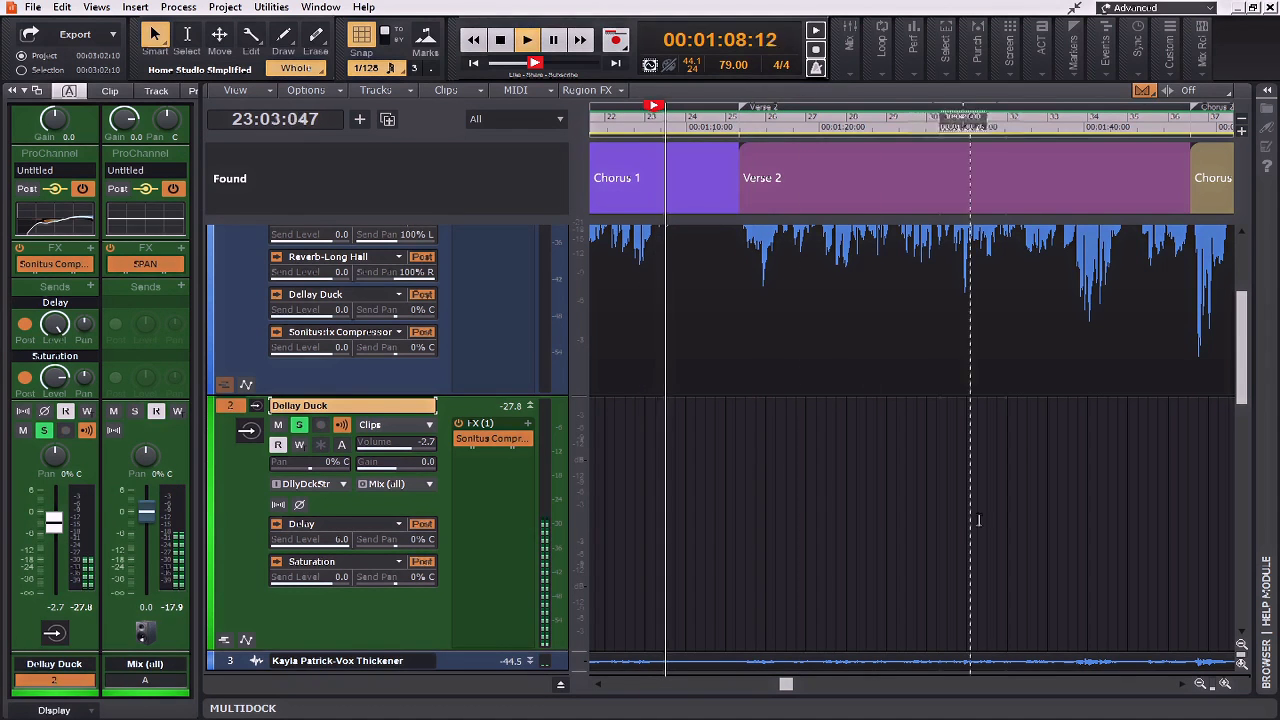
{"action": "left_click", "coordinate": [1201, 685]}
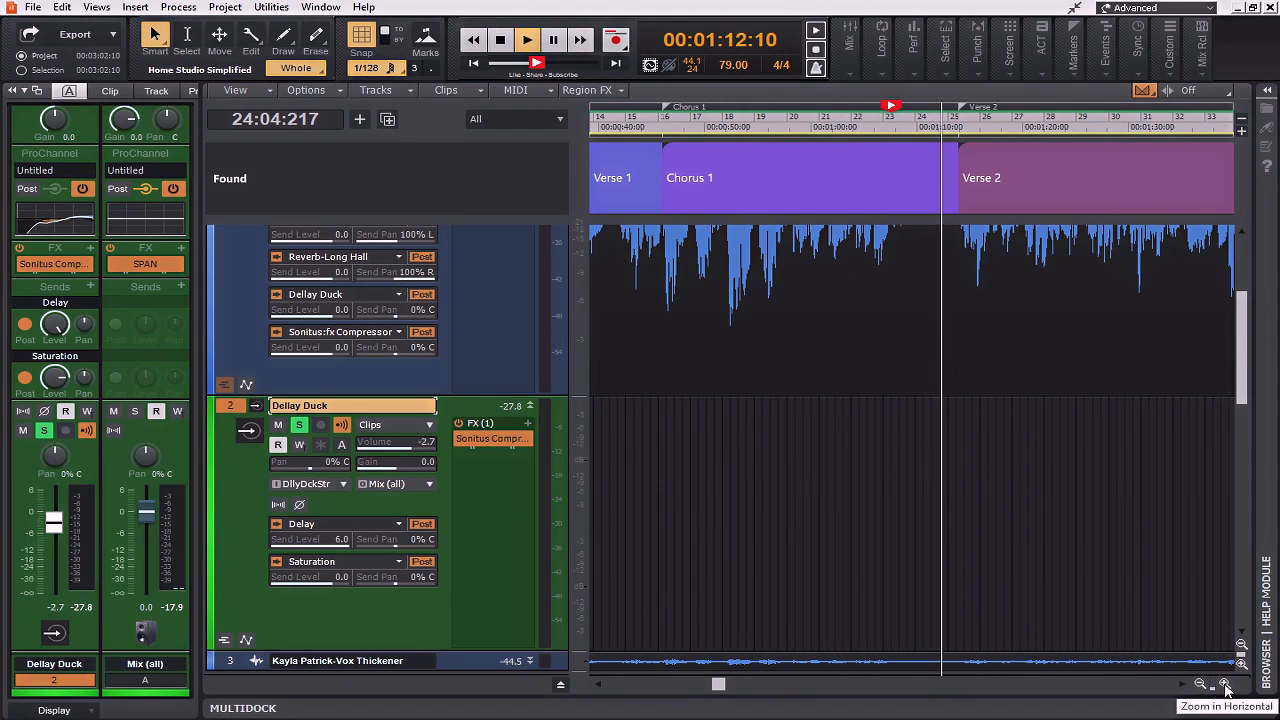
{"action": "key", "text": "alt+2"}
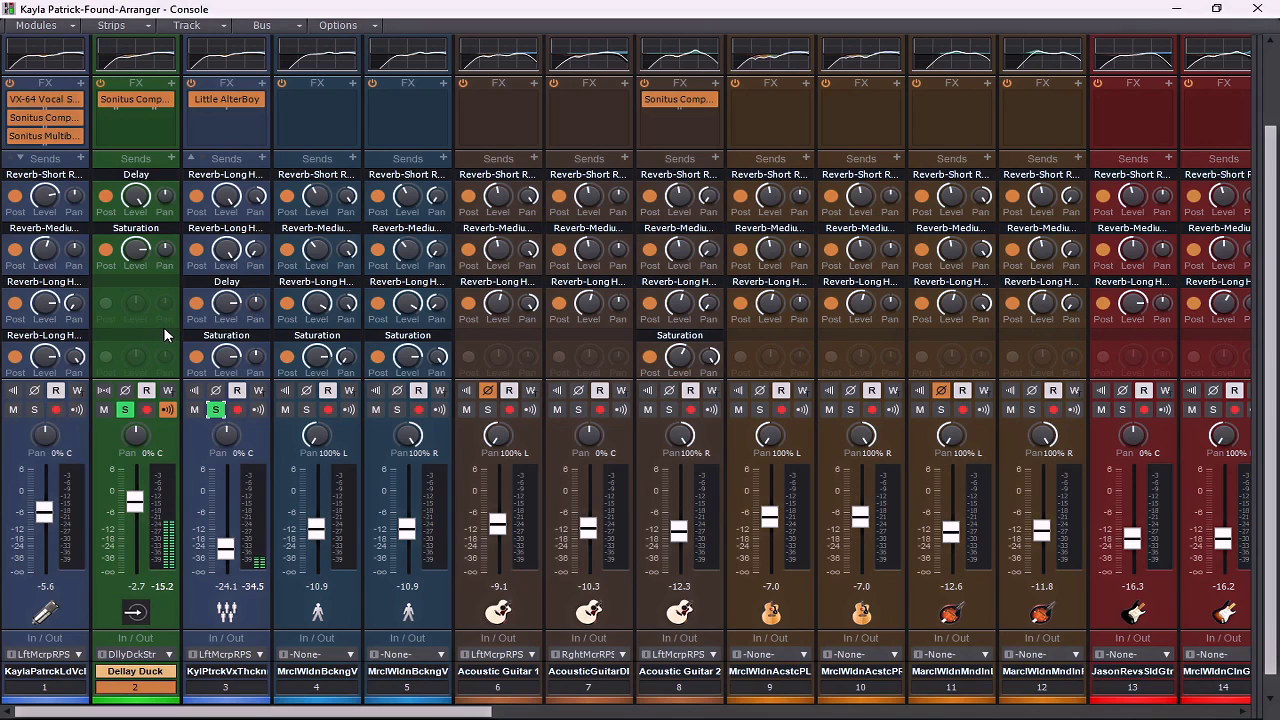
{"action": "left_click", "coordinate": [124, 411]}
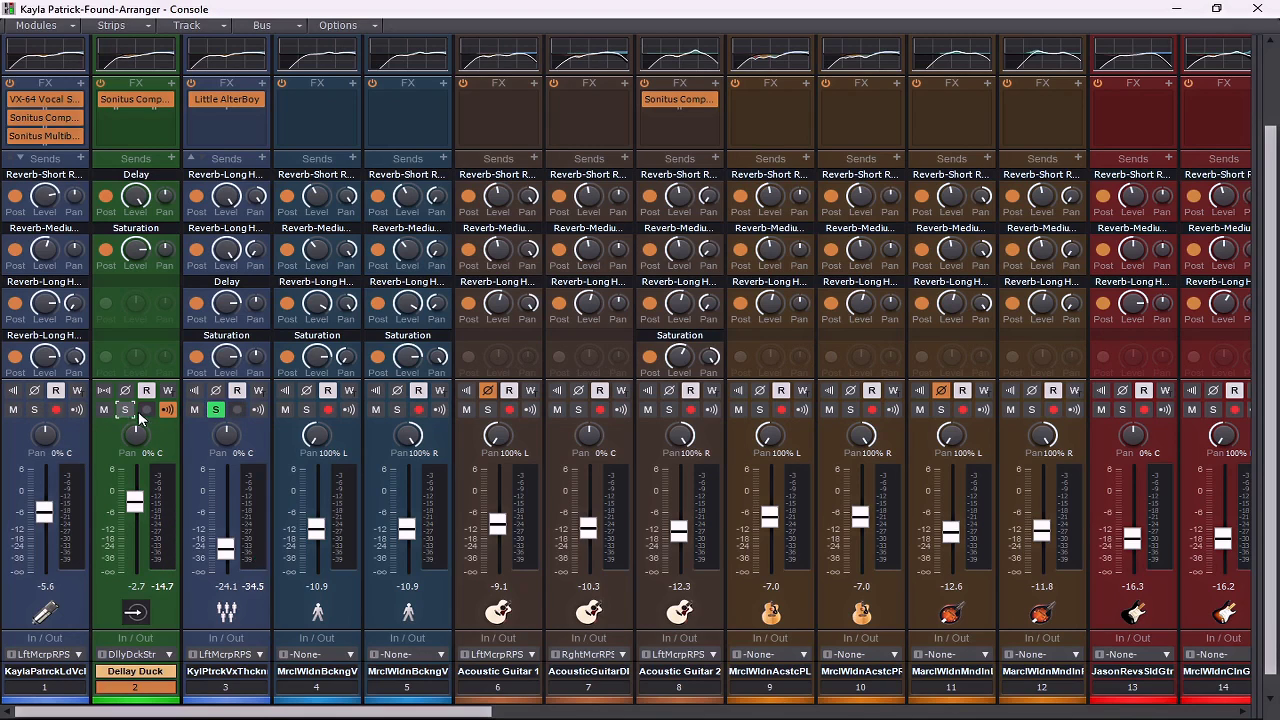
{"action": "left_click", "coordinate": [222, 410]}
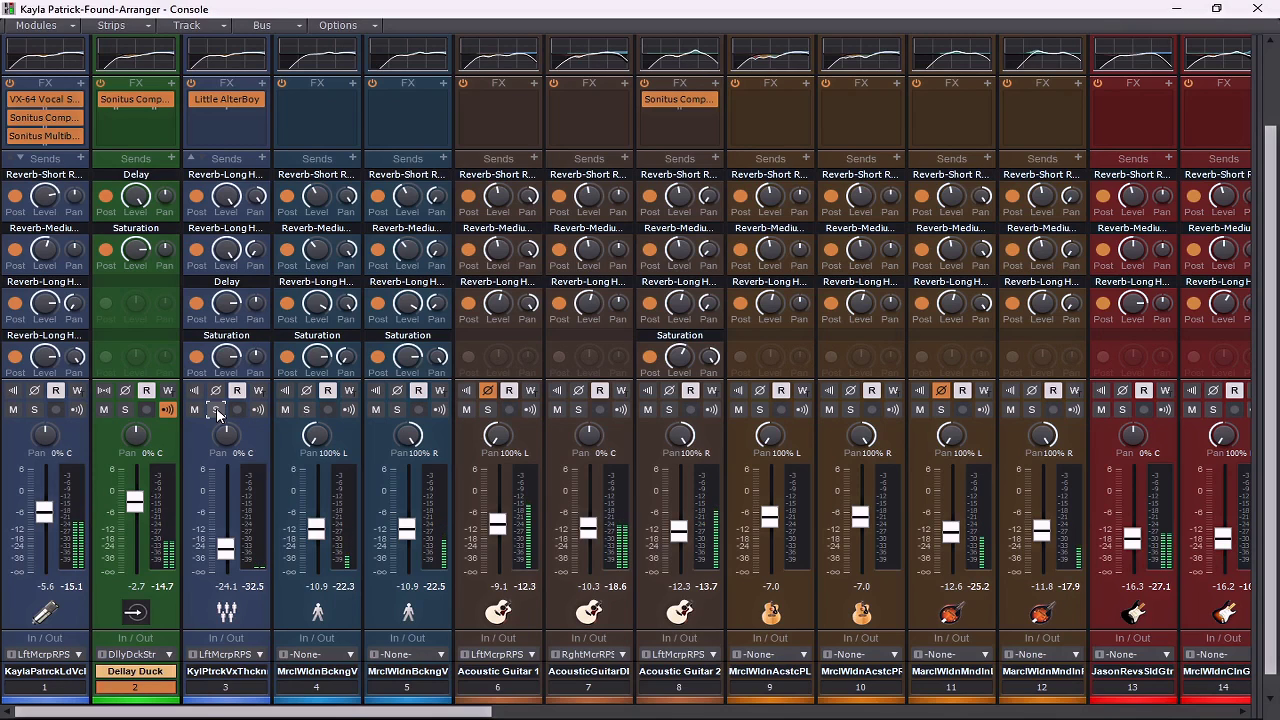
{"action": "mouse_move", "coordinate": [223, 548]}
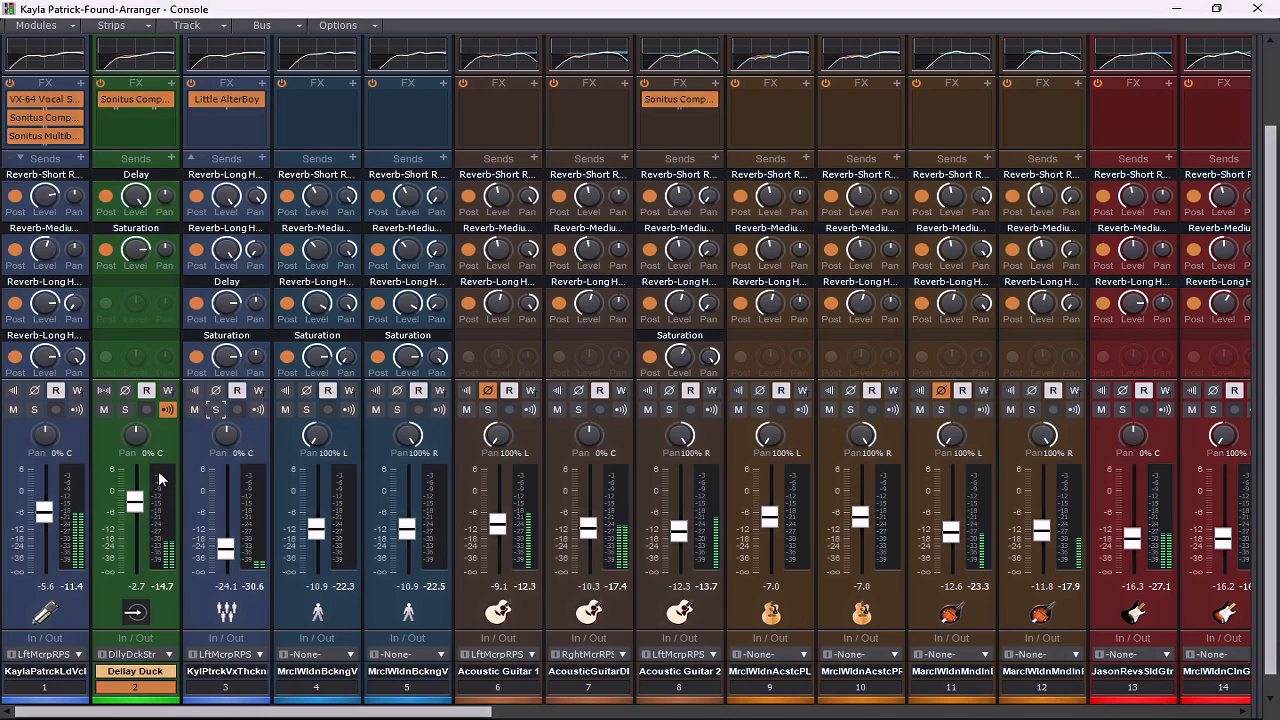
{"action": "mouse_move", "coordinate": [146, 508]}
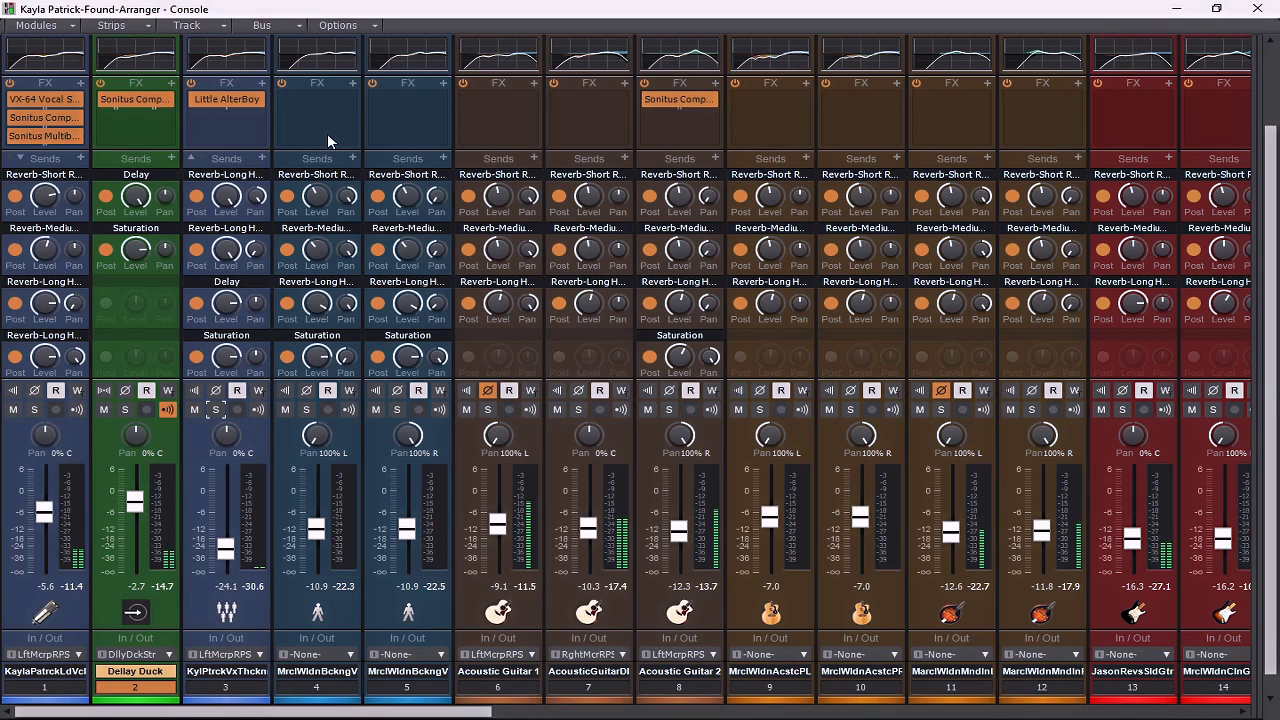
Step: Look at the Vox Thickener's ProChannel EQ settings and collapse the ProChannel again
{"action": "scroll", "coordinate": [326, 139], "scroll_direction": "up", "scroll_amount": 2}
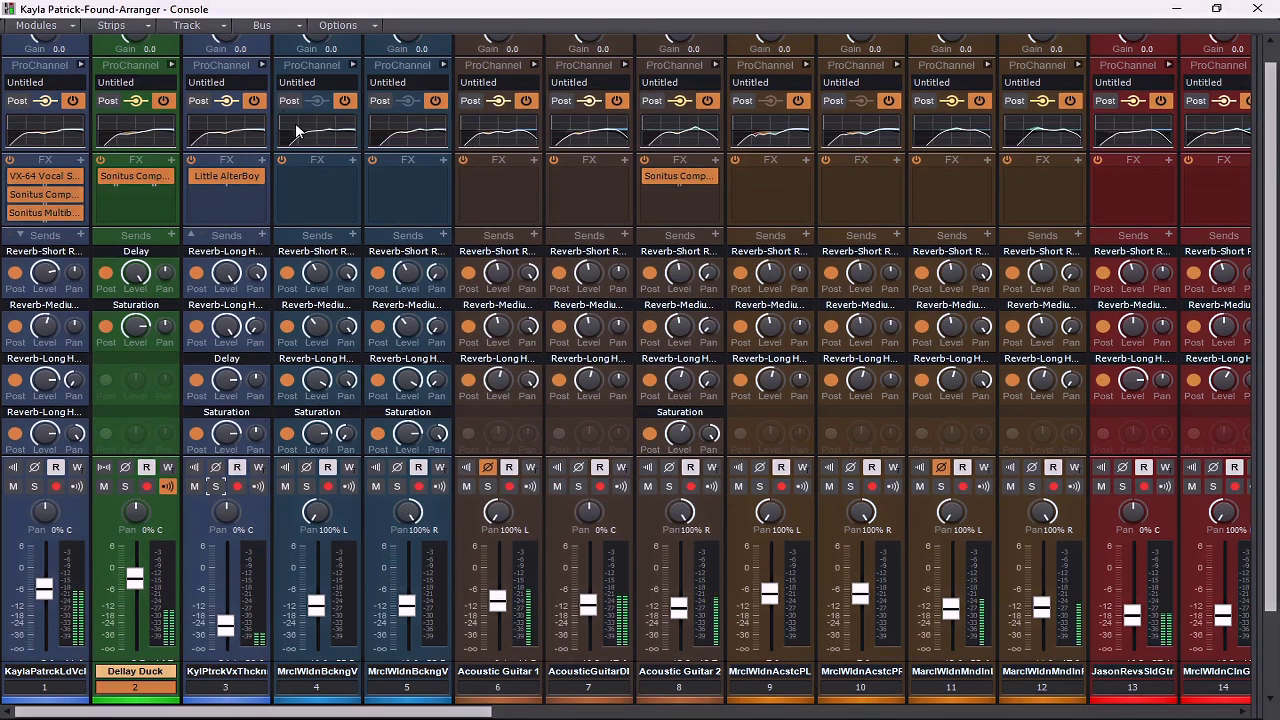
{"action": "left_click", "coordinate": [262, 65]}
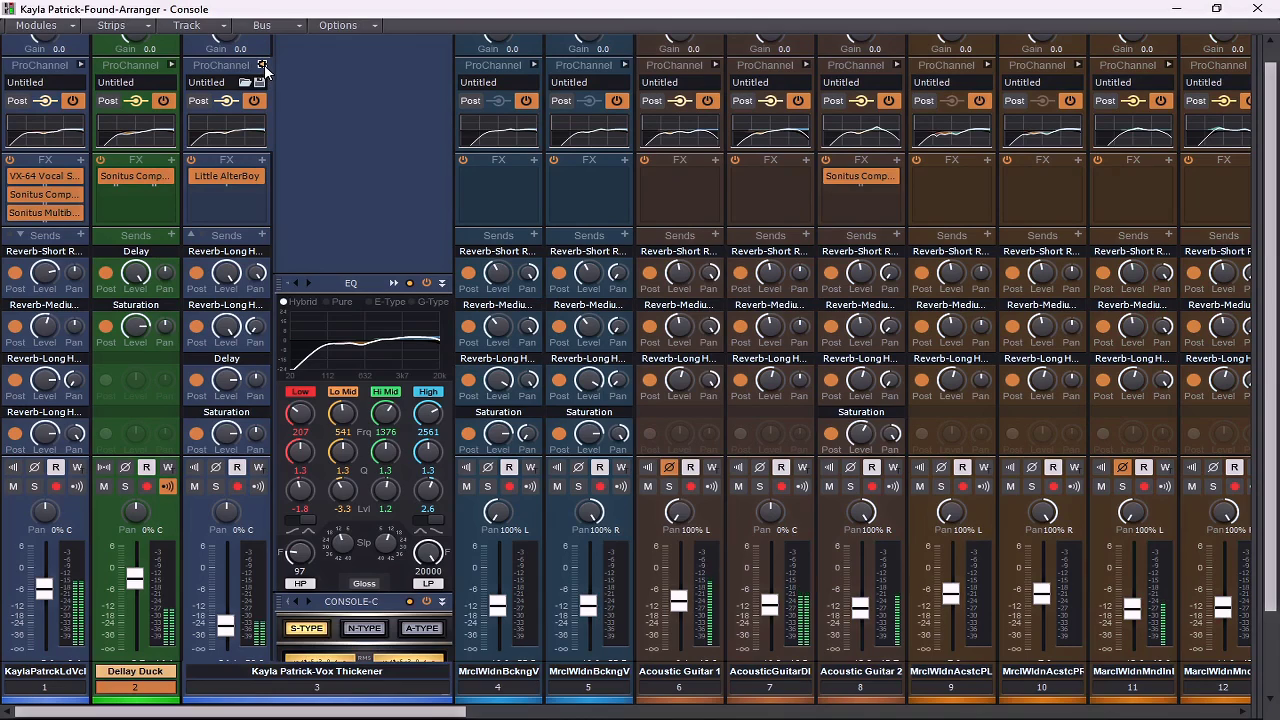
{"action": "left_click", "coordinate": [263, 65]}
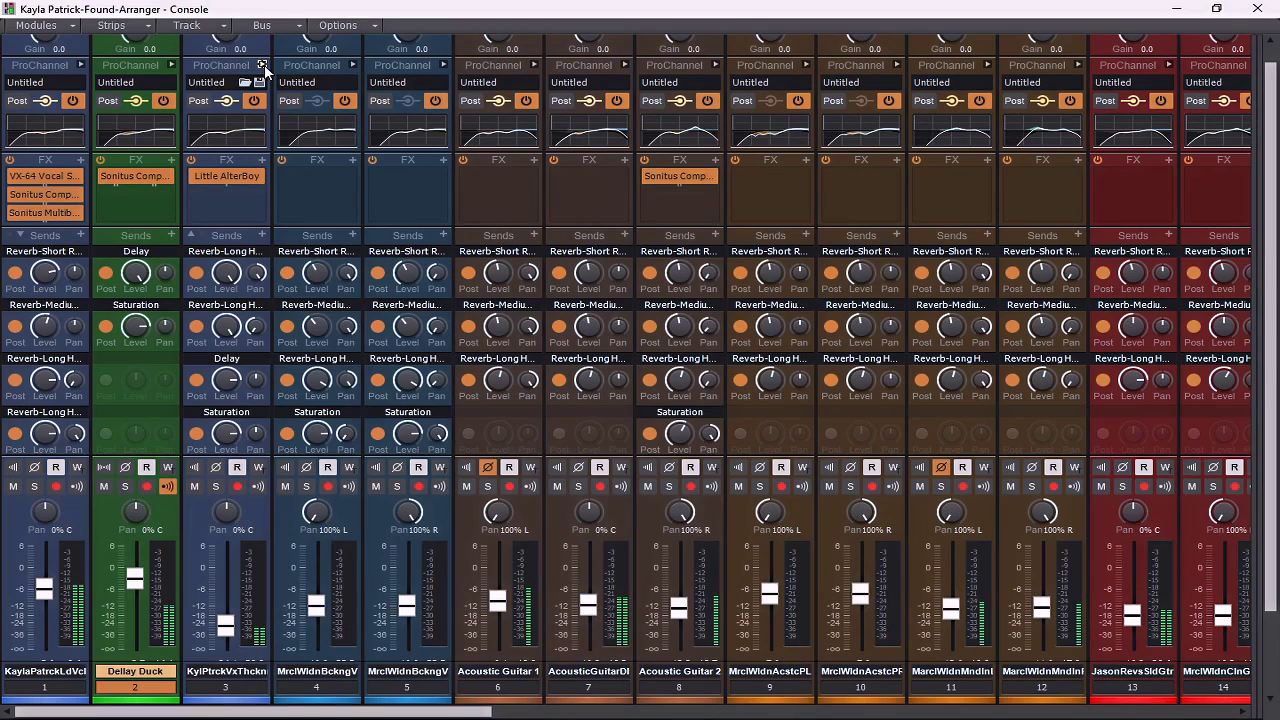
Step: Shrink the console window and expand the Vox Thickener track in the track view to expose its FX rack
{"action": "left_click", "coordinate": [1234, 12]}
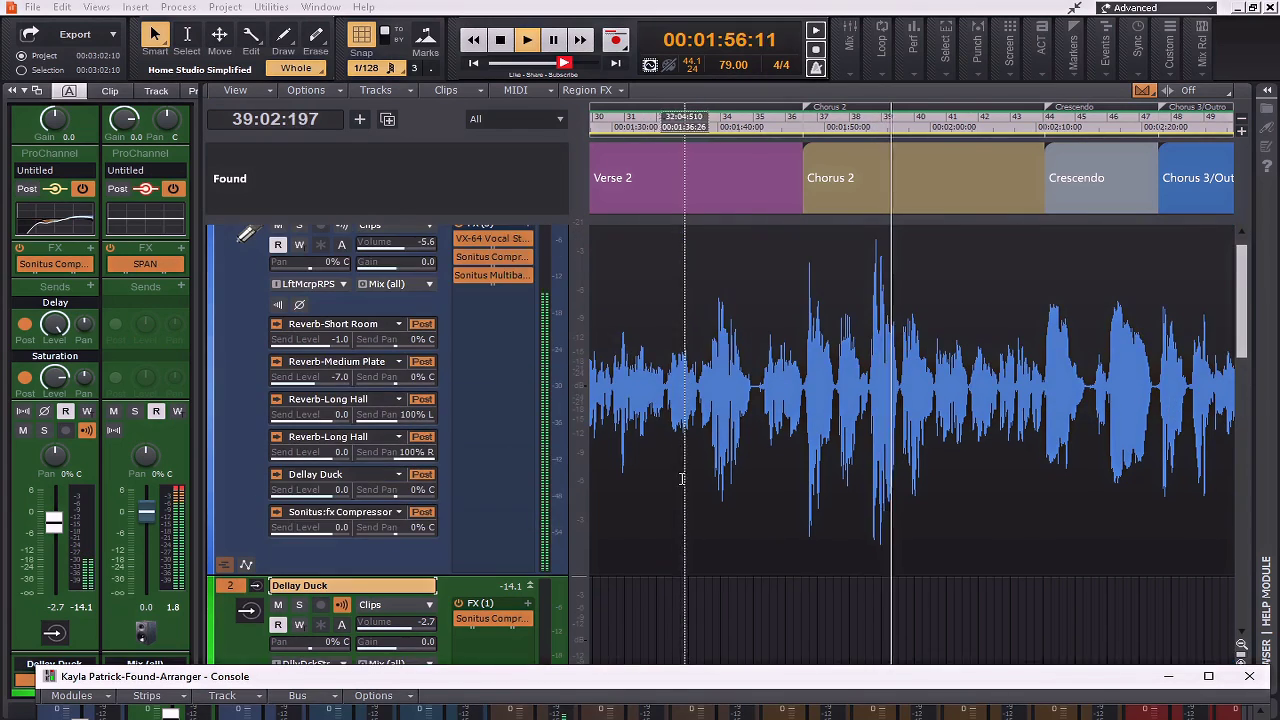
{"action": "scroll", "coordinate": [682, 478], "scroll_direction": "up", "scroll_amount": 1}
{"action": "scroll", "coordinate": [601, 486], "scroll_direction": "down", "scroll_amount": 5}
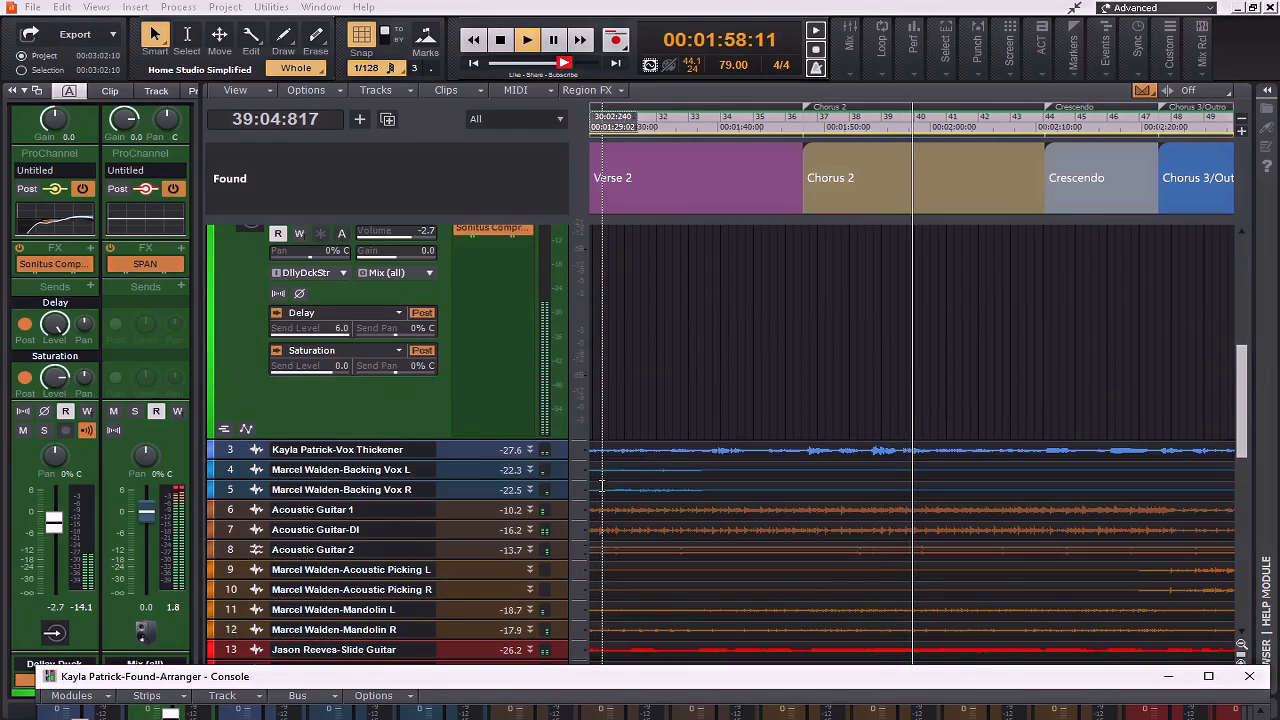
{"action": "scroll", "coordinate": [601, 486], "scroll_direction": "down", "scroll_amount": 1}
{"action": "left_click_drag", "start_coordinate": [466, 408], "coordinate": [477, 487]}
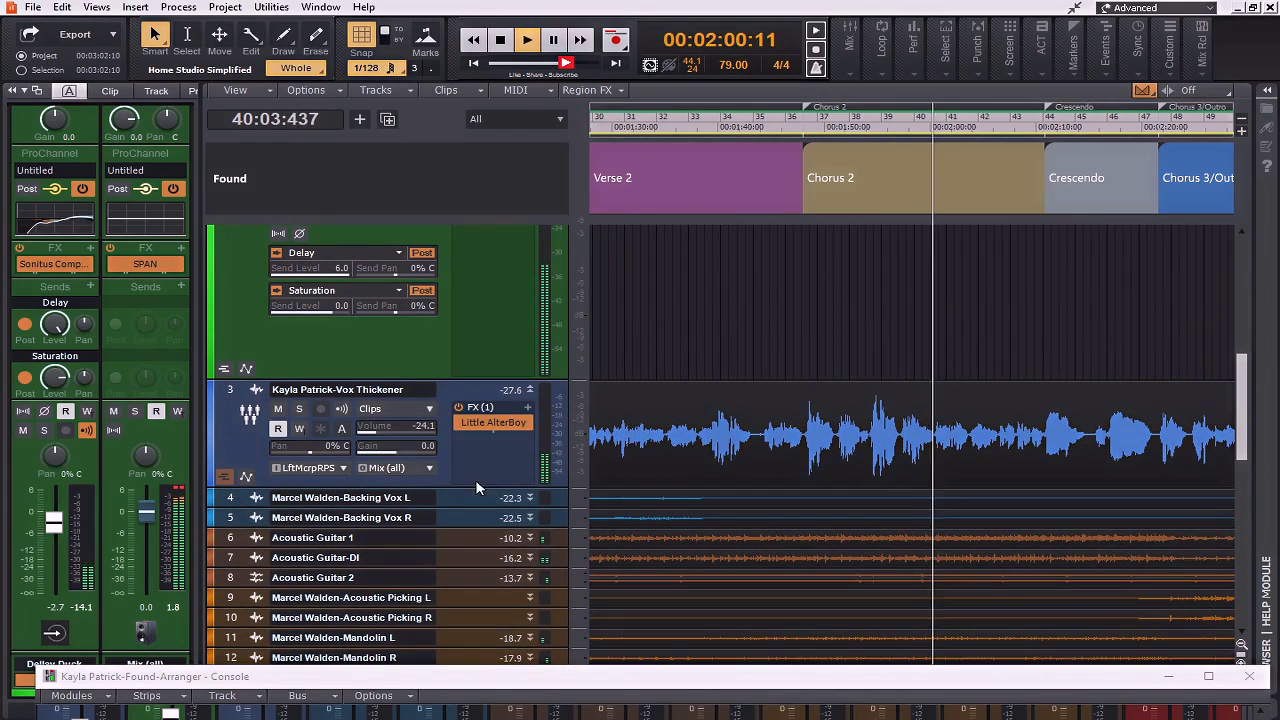
{"action": "left_click", "coordinate": [631, 389]}
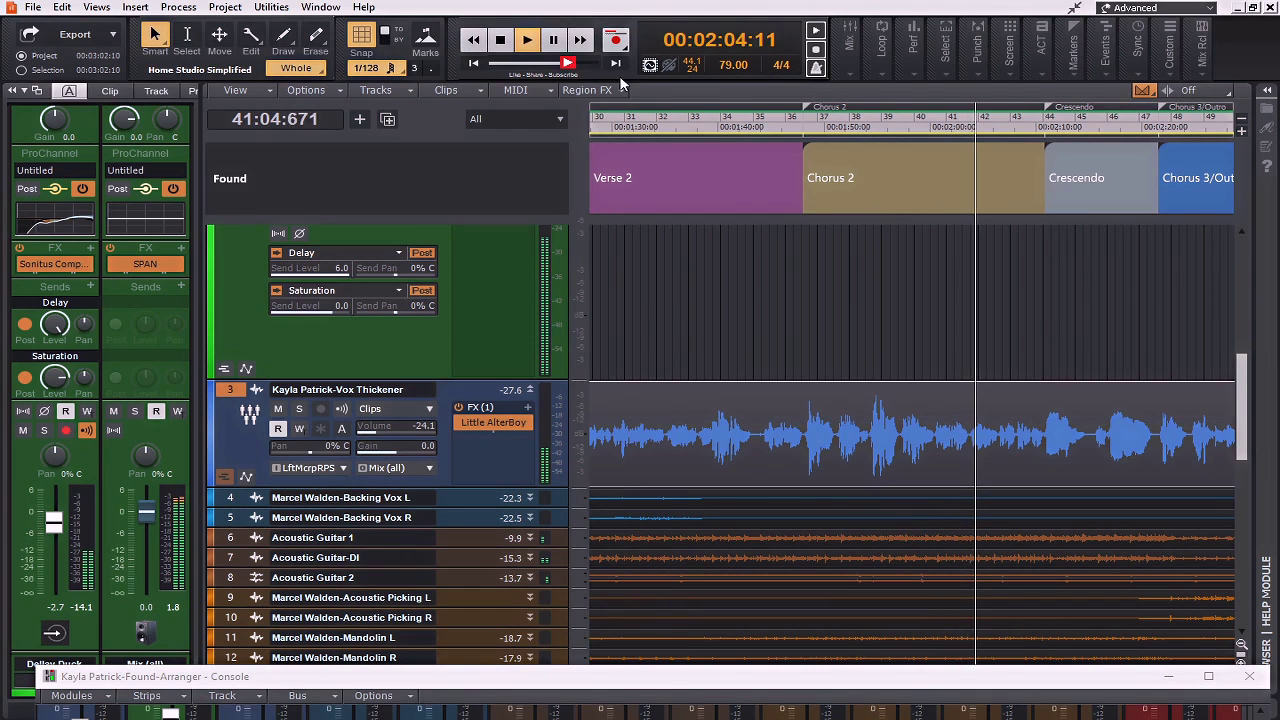
Step: Return the playhead to the start of the project, stop playback and move the console out of the way
{"action": "key", "text": "w"}
{"action": "scroll", "coordinate": [679, 427], "scroll_direction": "up", "scroll_amount": 1}
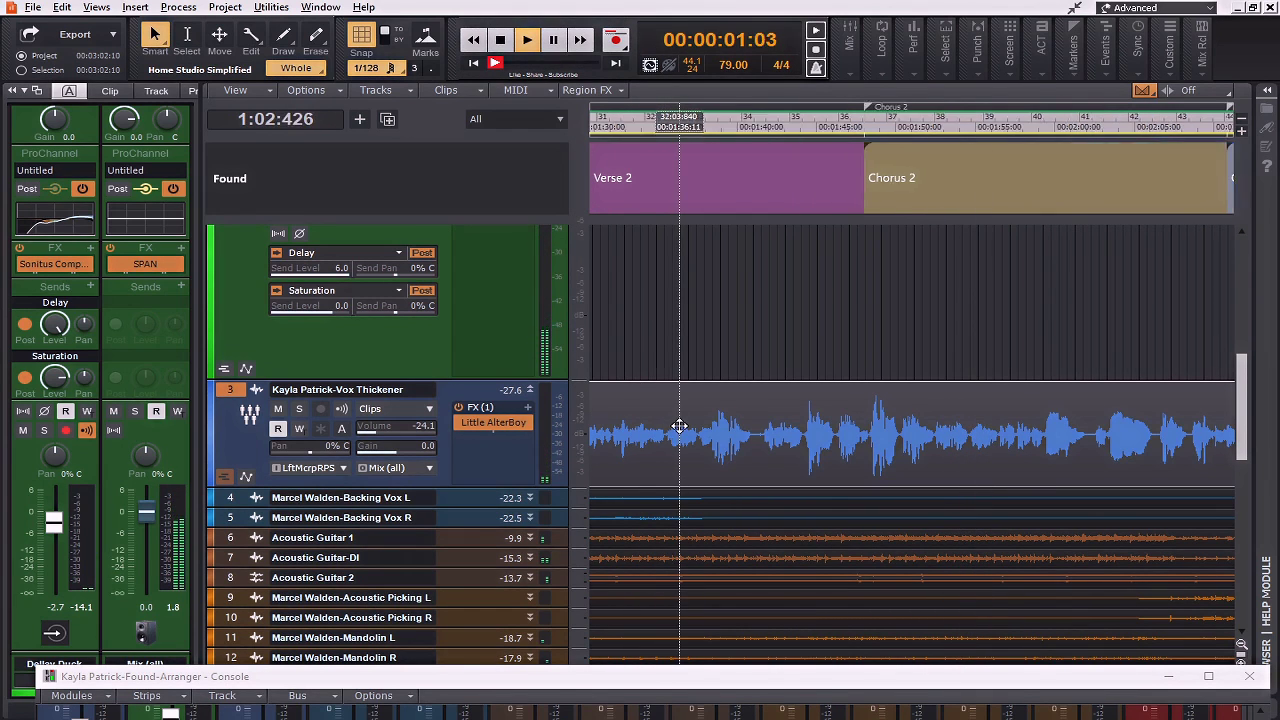
{"action": "scroll", "coordinate": [679, 427], "scroll_direction": "up", "scroll_amount": 1}
{"action": "key", "text": "space"}
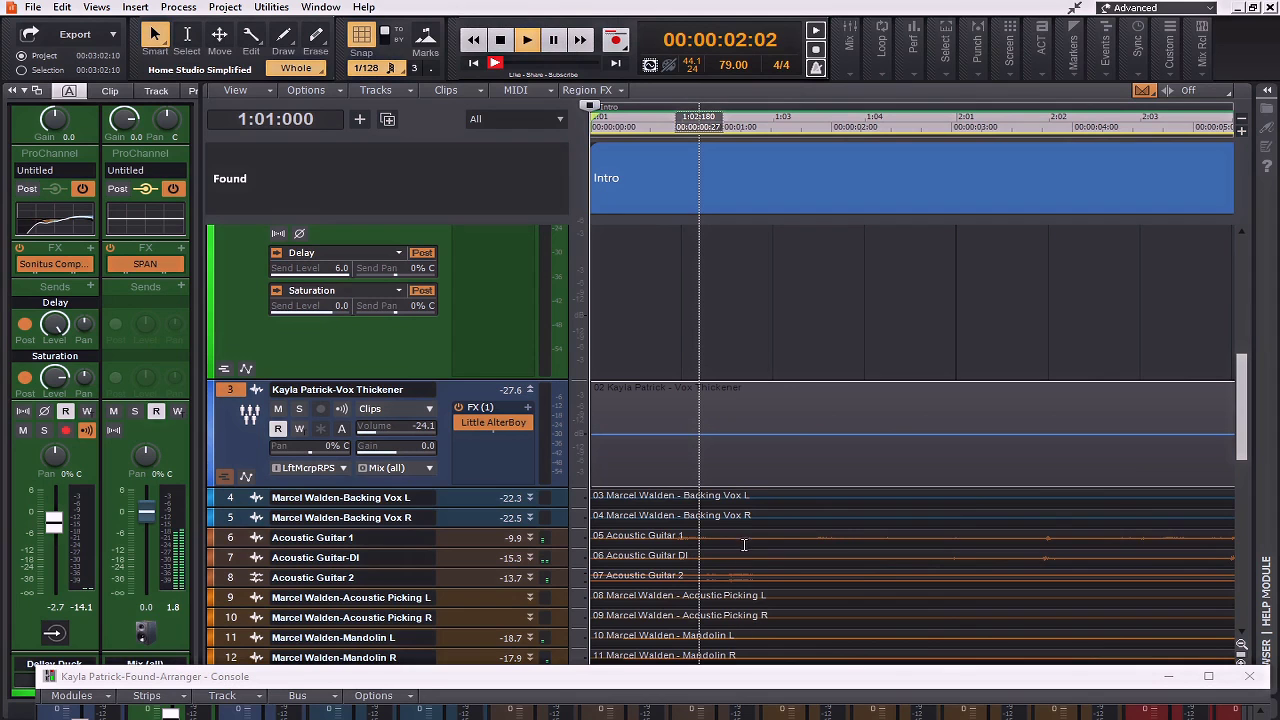
{"action": "key", "text": "space"}
{"action": "left_click", "coordinate": [1207, 677]}
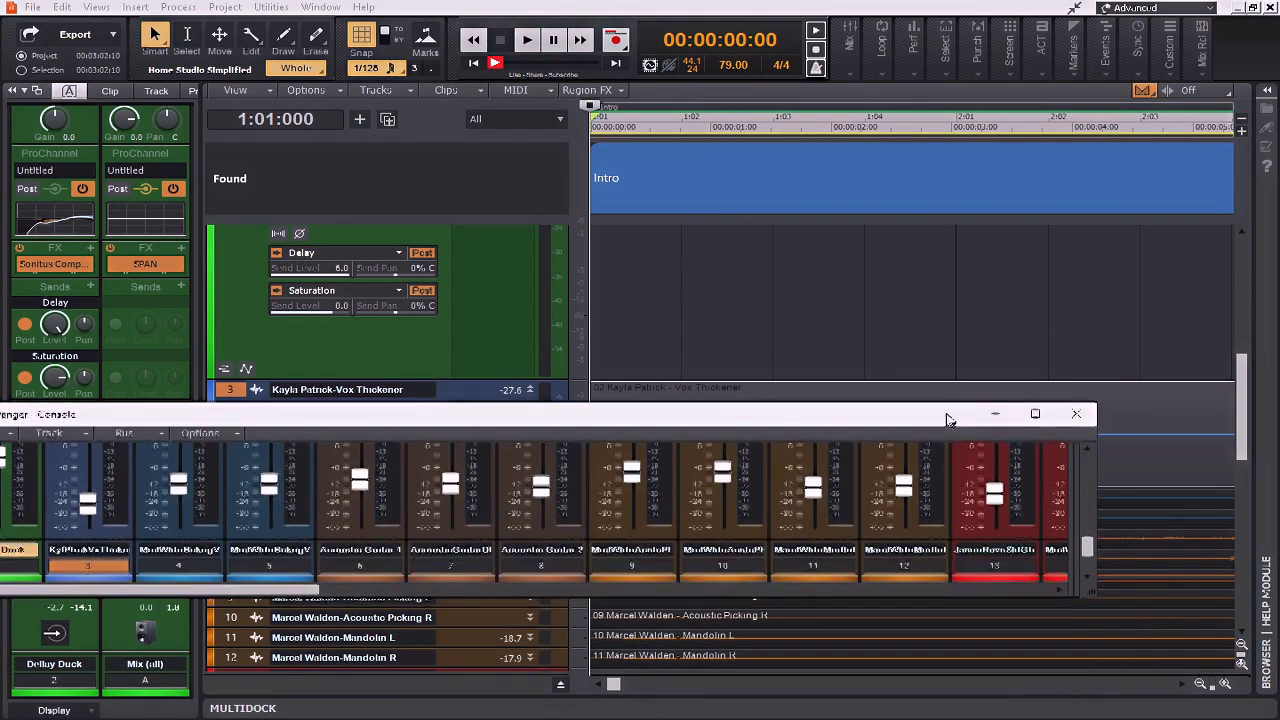
Step: Insert Sonitus Multiband on the Vox Thickener, set band 4 to a -31.1 dB threshold with a 3.0 ratio, and start playback
{"action": "left_click", "coordinate": [1097, 399]}
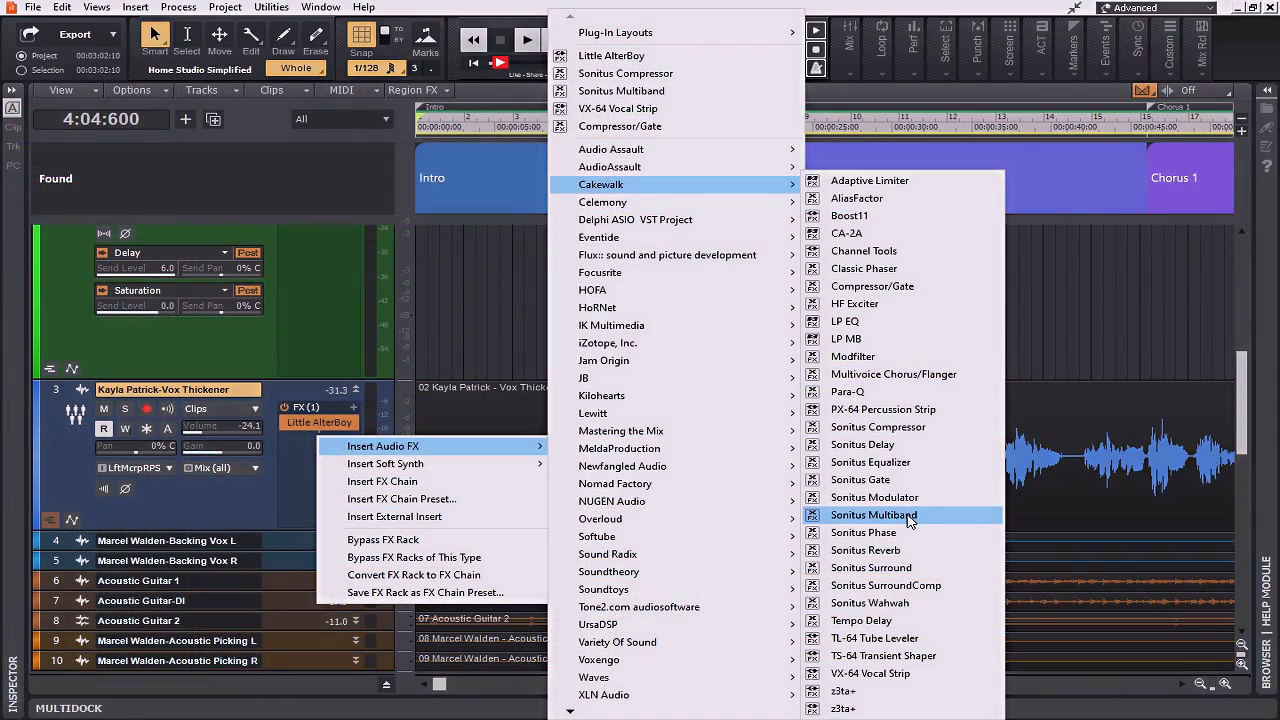
{"action": "left_click", "coordinate": [873, 515]}
{"action": "left_click_drag", "start_coordinate": [620, 336], "coordinate": [880, 165]}
{"action": "left_click_drag", "start_coordinate": [750, 242], "coordinate": [751, 257]}
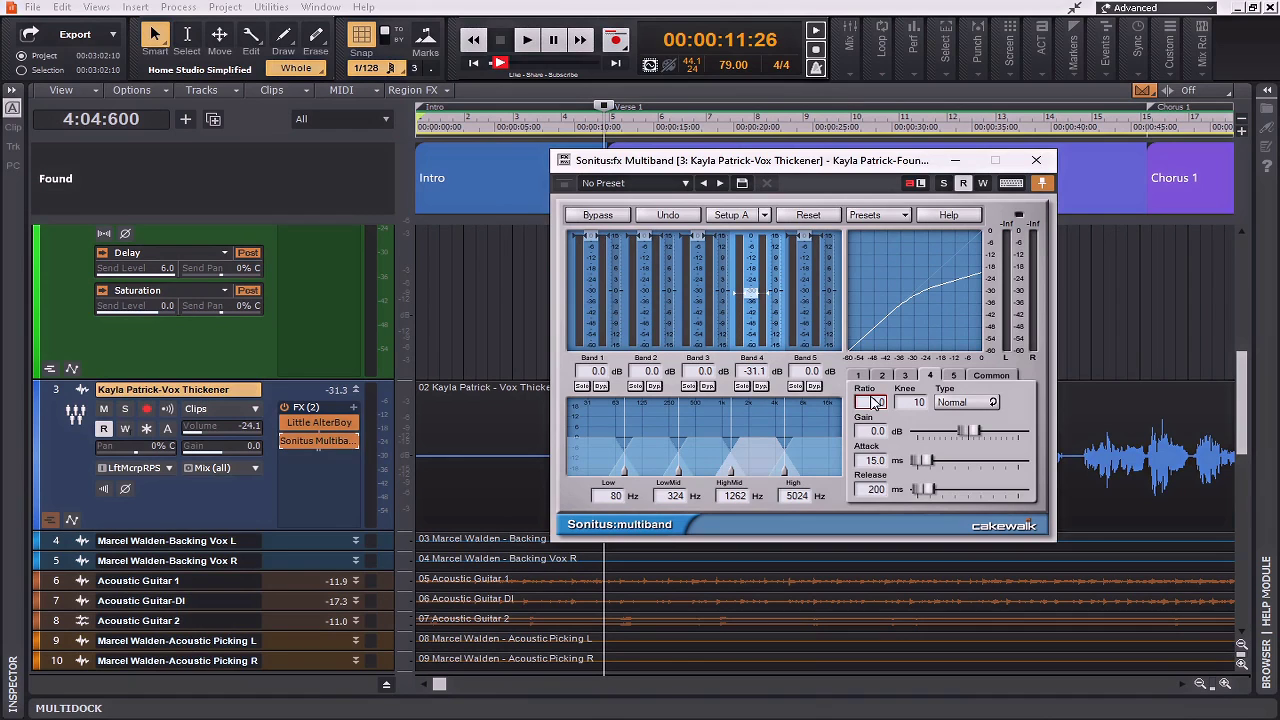
{"action": "key", "text": "space"}
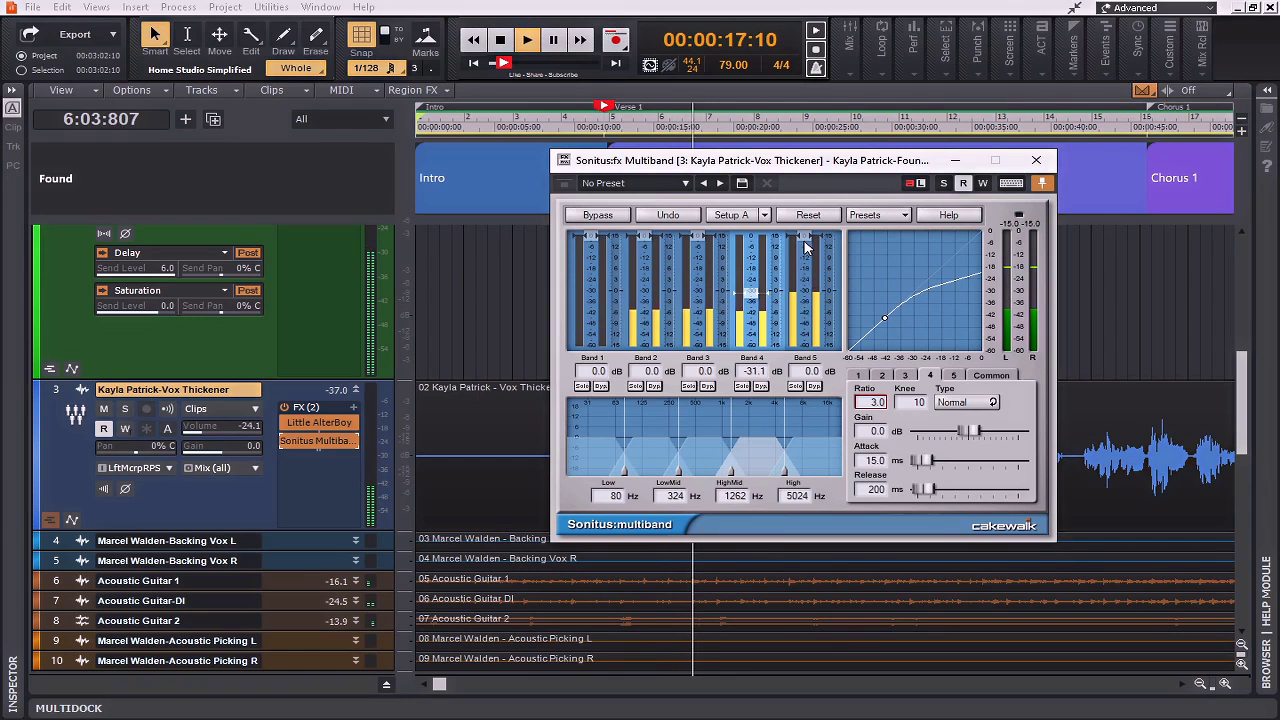
Step: Set the multiband's band 5 threshold to -31.2 dB and its ratio to 30
{"action": "left_click_drag", "start_coordinate": [806, 240], "coordinate": [804, 294]}
{"action": "double_click", "coordinate": [877, 401]}
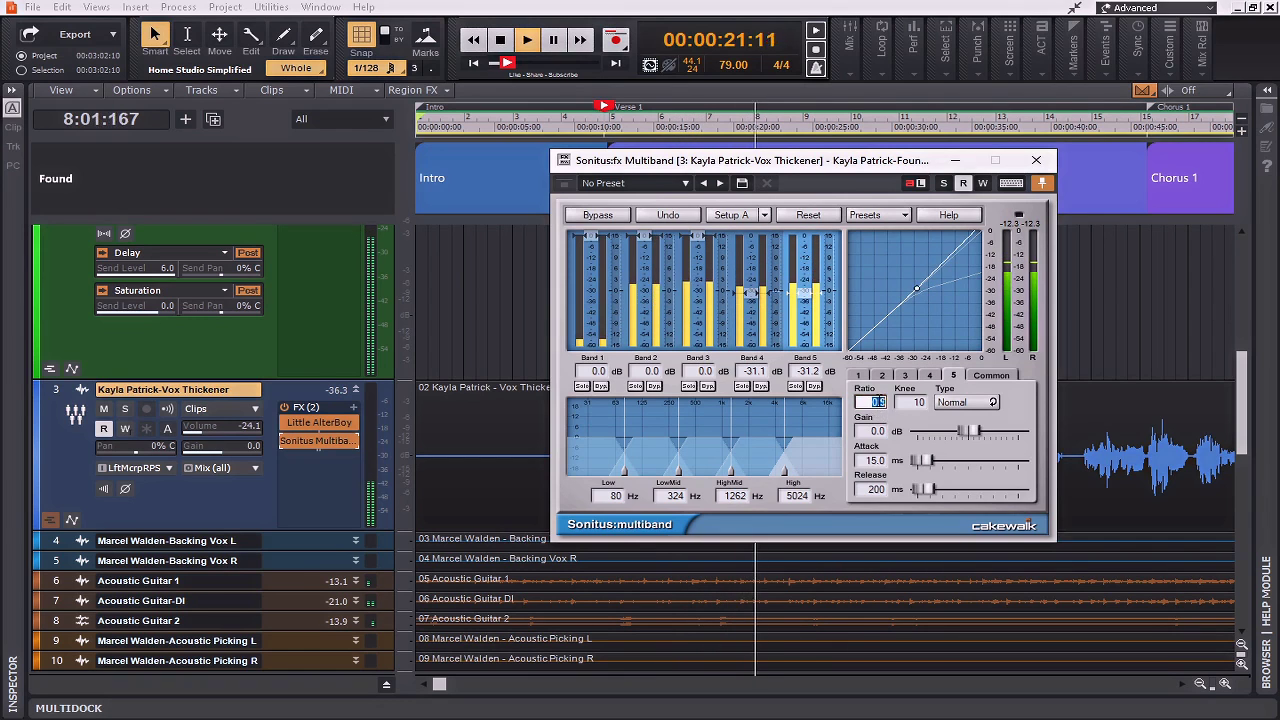
{"action": "type", "text": "30"}
{"action": "key", "text": "Return"}
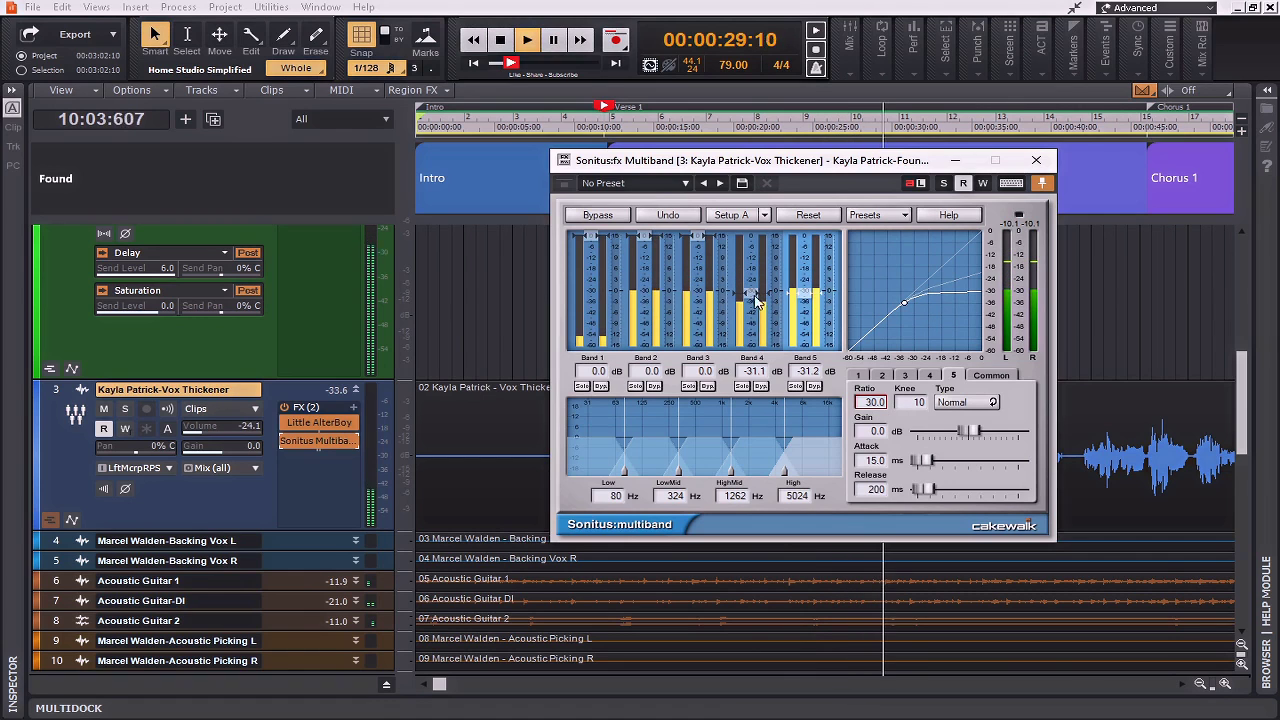
Step: Set the multiband's band 3 threshold to -26.9 dB with a ratio of 3, and close the plug-in
{"action": "left_click_drag", "start_coordinate": [699, 237], "coordinate": [699, 244]}
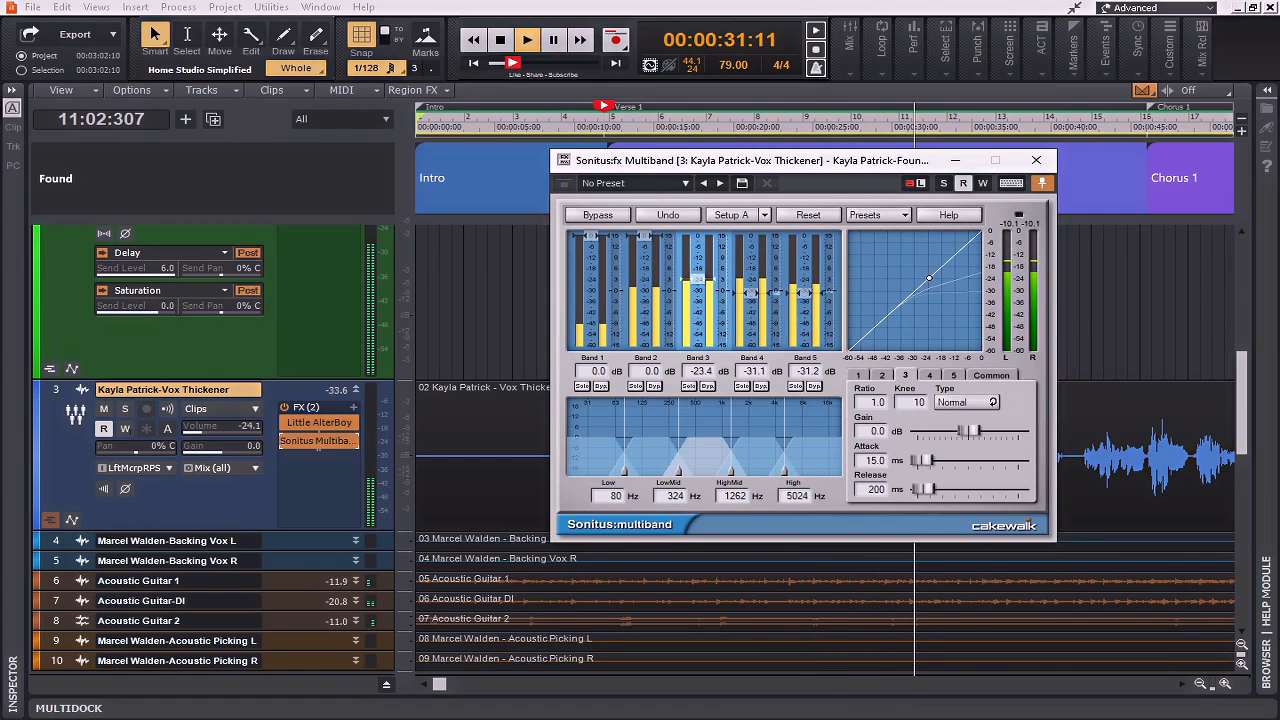
{"action": "left_click", "coordinate": [877, 403]}
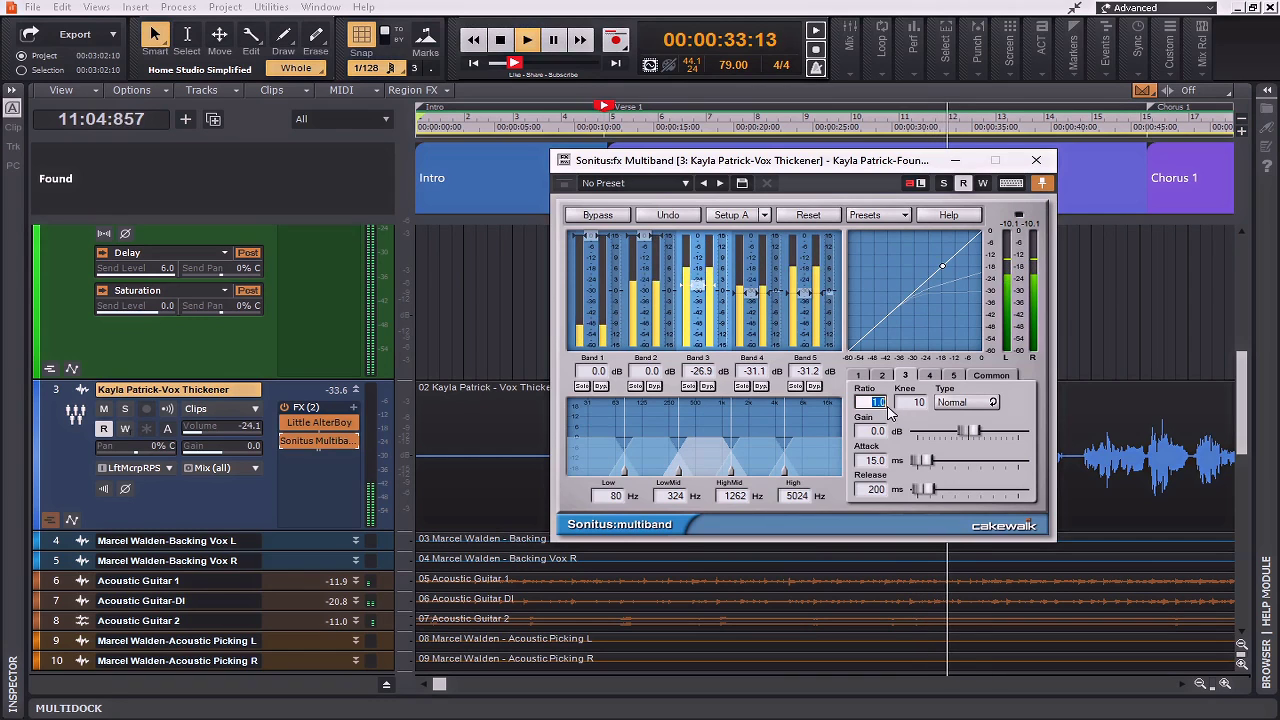
{"action": "type", "text": "3"}
{"action": "key", "text": "Return"}
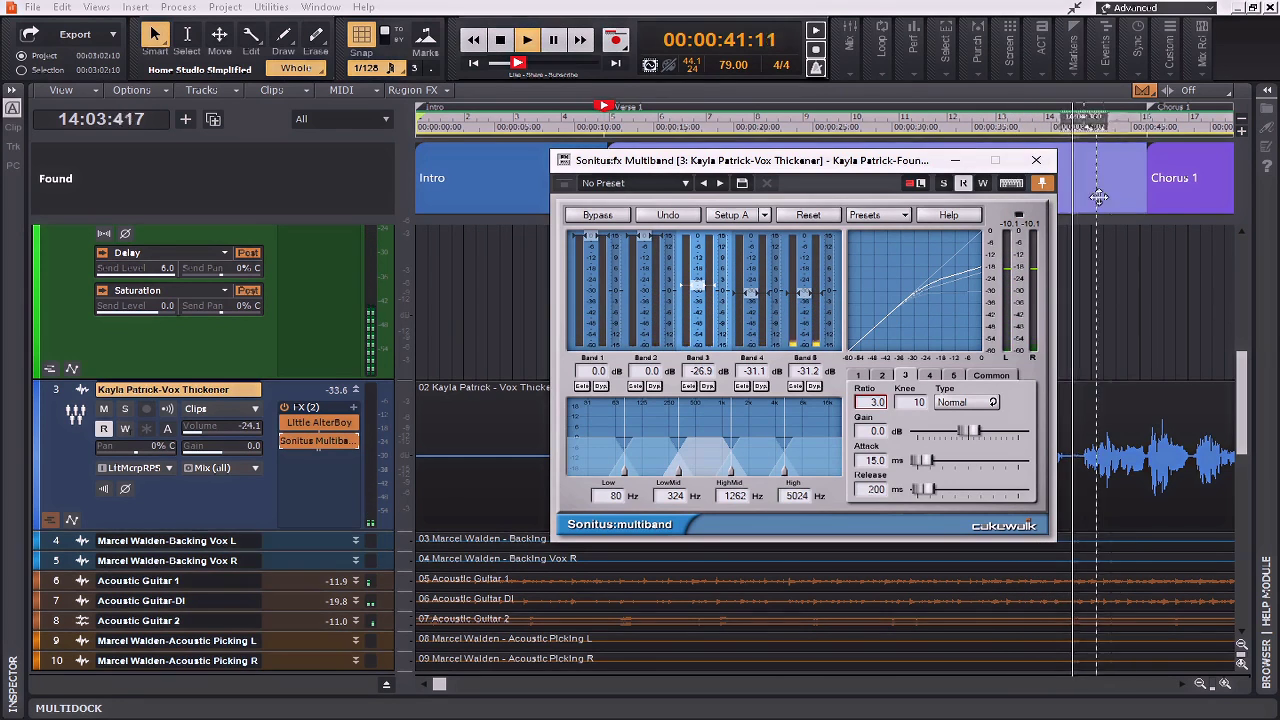
{"action": "left_click", "coordinate": [1036, 161]}
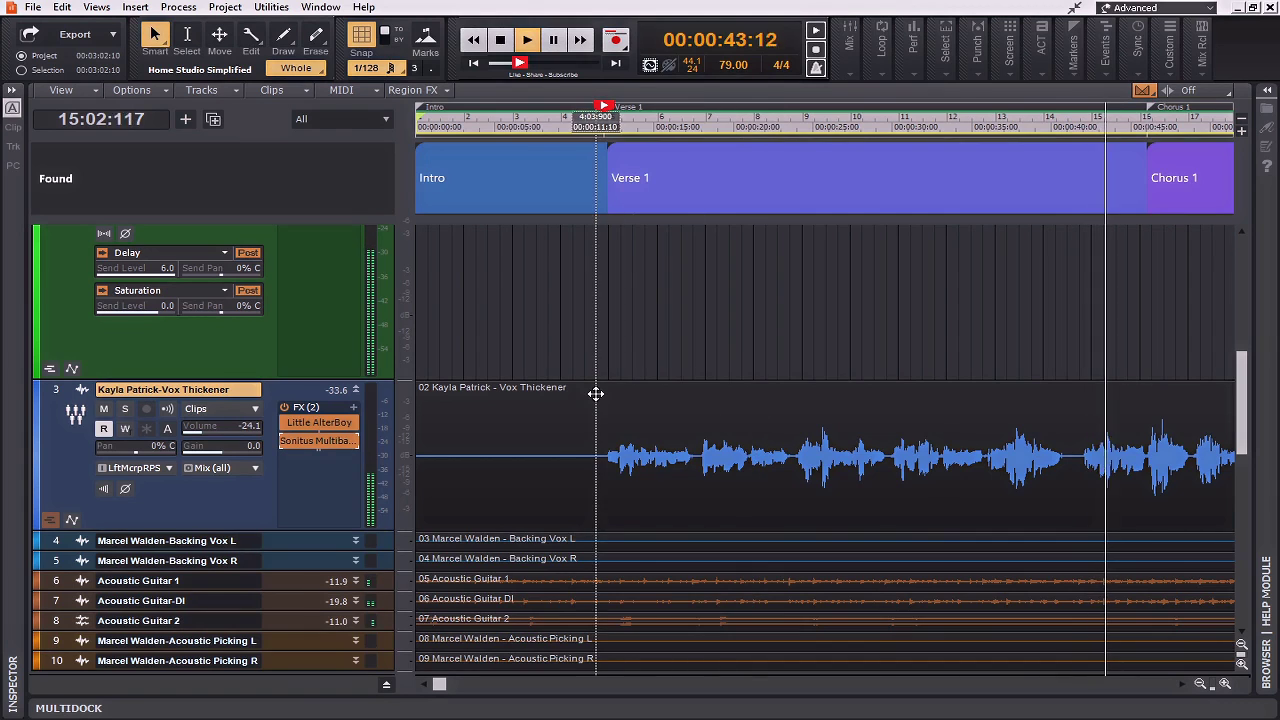
Step: Show the whole song with all tracks collapsed and a shorter arranger lane, and return the playhead to just before Verse 1
{"action": "scroll", "coordinate": [672, 356], "scroll_direction": "down", "scroll_amount": 2, "text": "ctrl"}
{"action": "scroll", "coordinate": [672, 356], "scroll_direction": "down", "scroll_amount": 3, "text": "ctrl"}
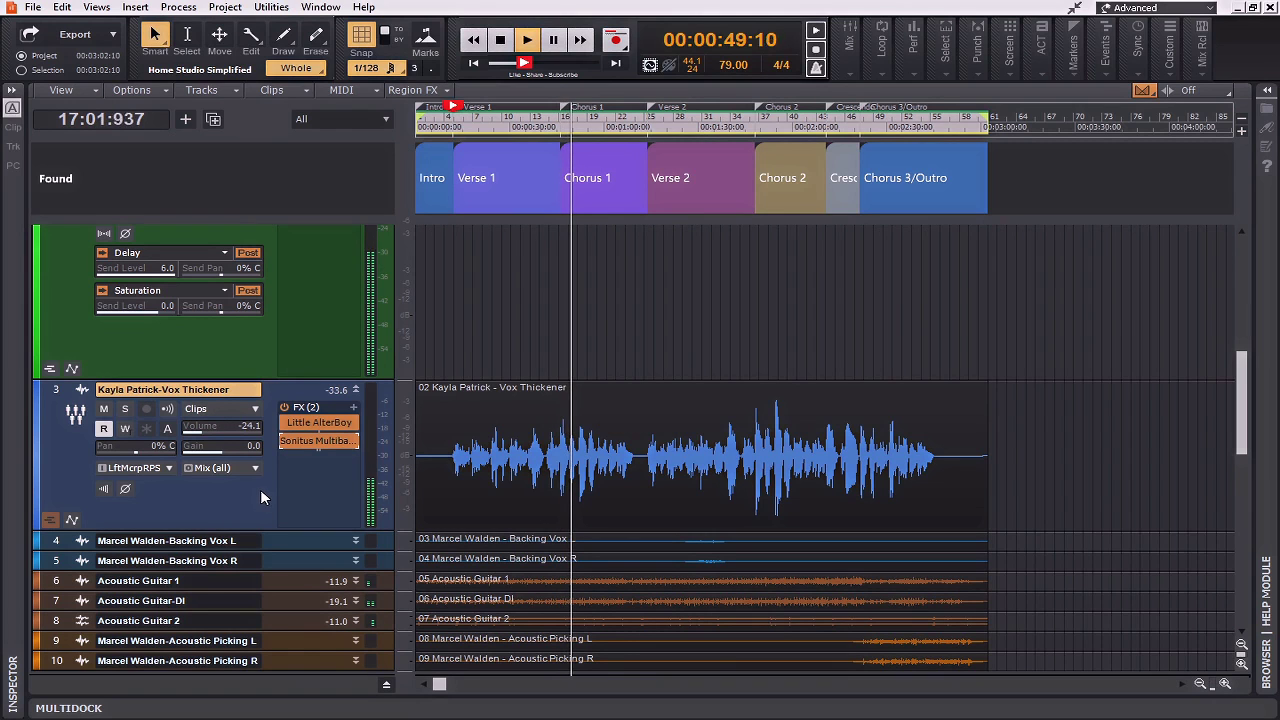
{"action": "double_click", "coordinate": [338, 330], "text": "ctrl"}
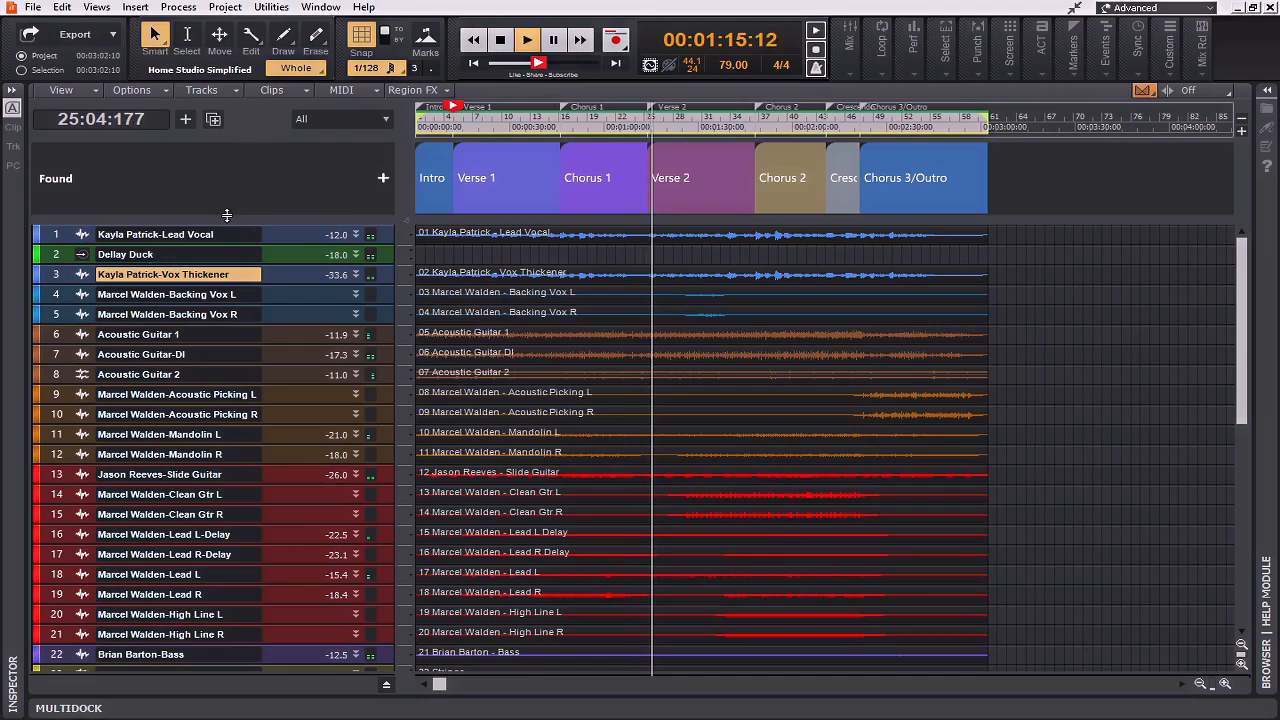
{"action": "left_click_drag", "start_coordinate": [228, 217], "coordinate": [243, 177]}
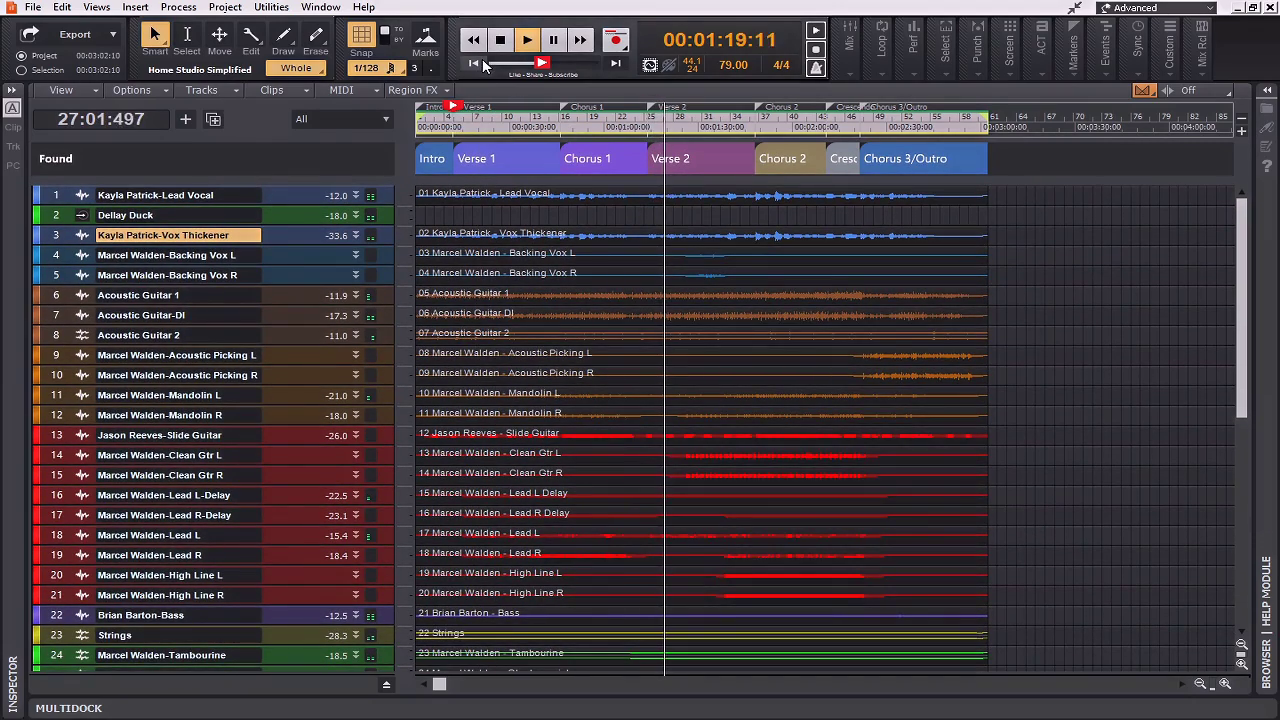
{"action": "left_click", "coordinate": [445, 100]}
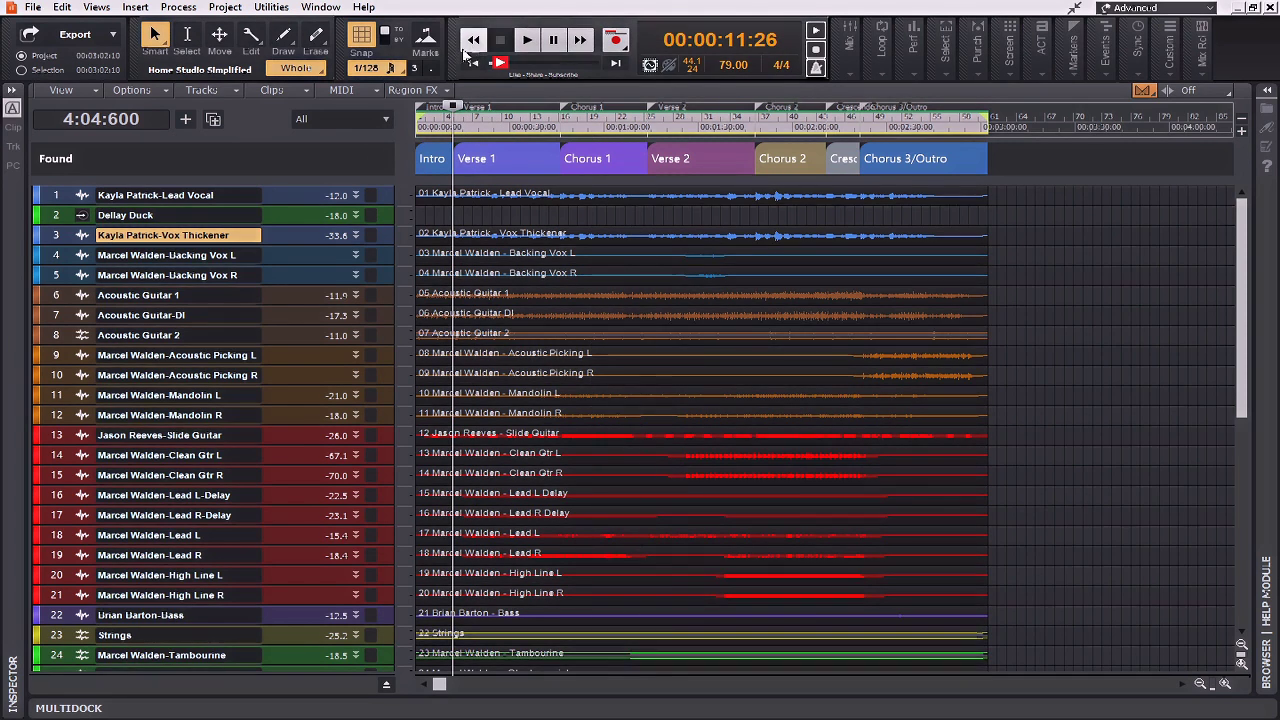
Step: Open the Console view, maximize its window, and minimize it again to return to the tracks
{"action": "left_click", "coordinate": [104, 9]}
{"action": "mouse_move", "coordinate": [135, 8]}
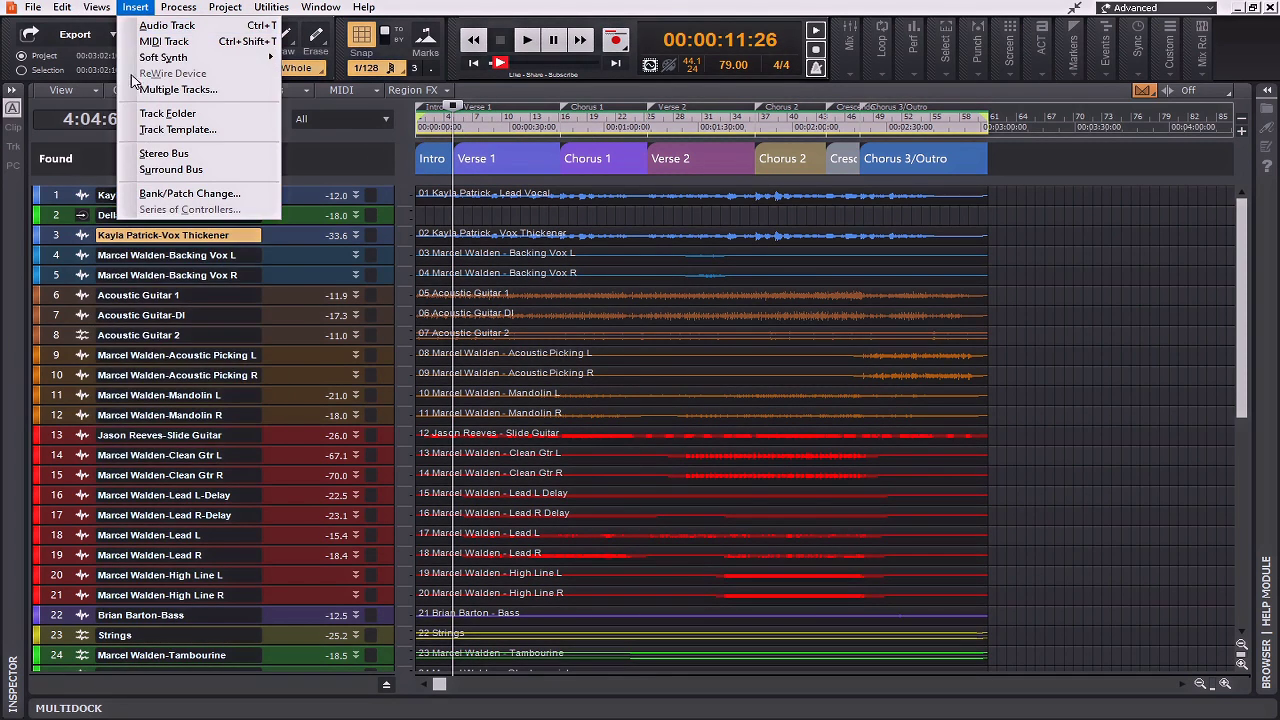
{"action": "mouse_move", "coordinate": [90, 9]}
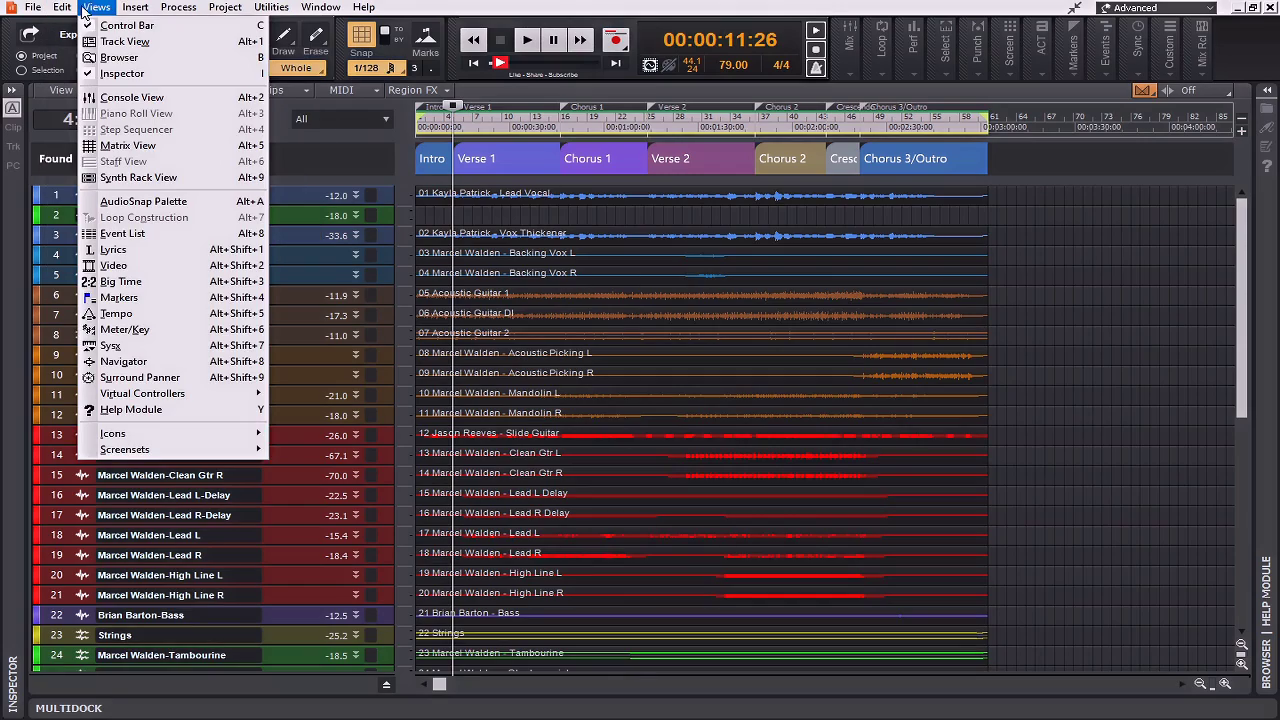
{"action": "left_click", "coordinate": [112, 97]}
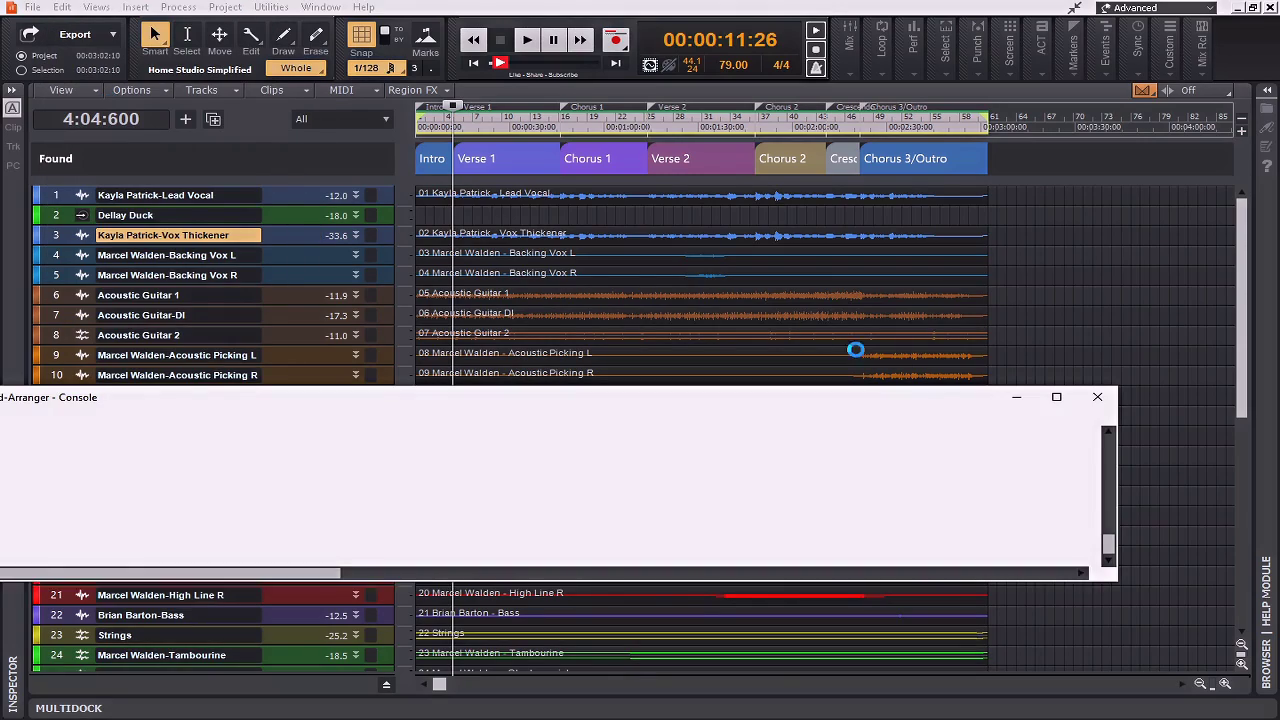
{"action": "left_click", "coordinate": [1054, 398]}
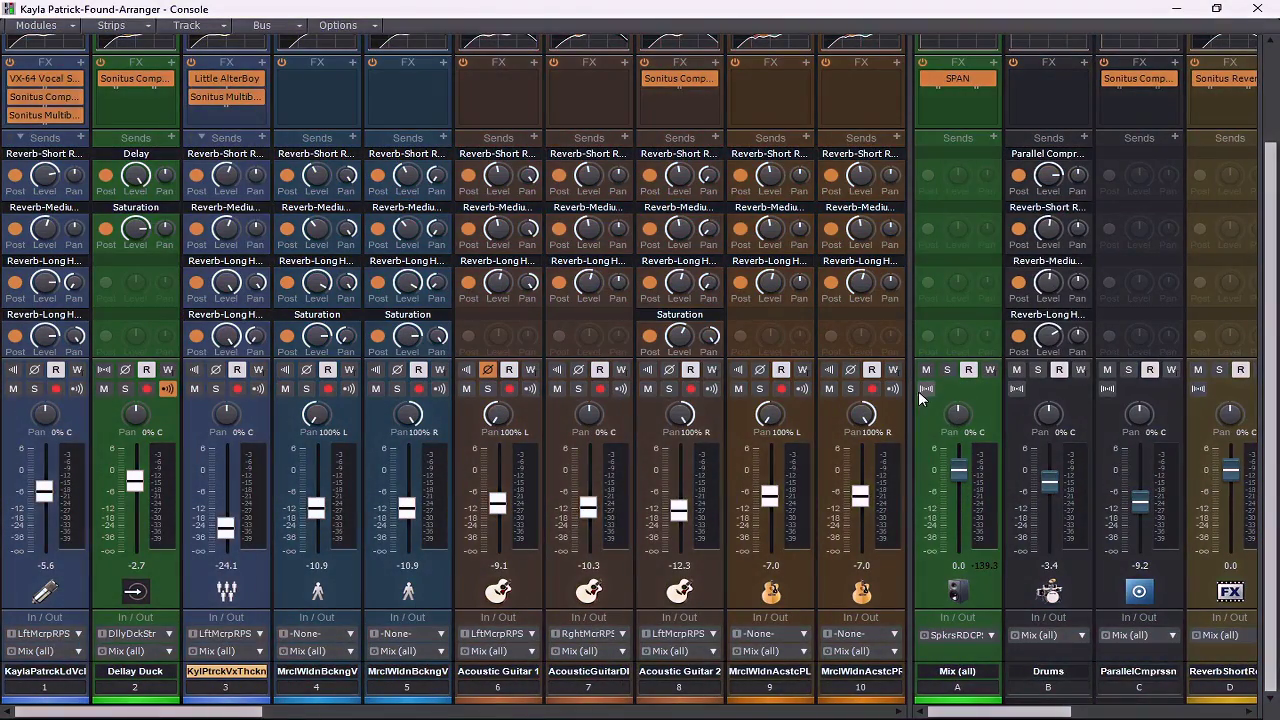
{"action": "left_click", "coordinate": [1168, 9]}
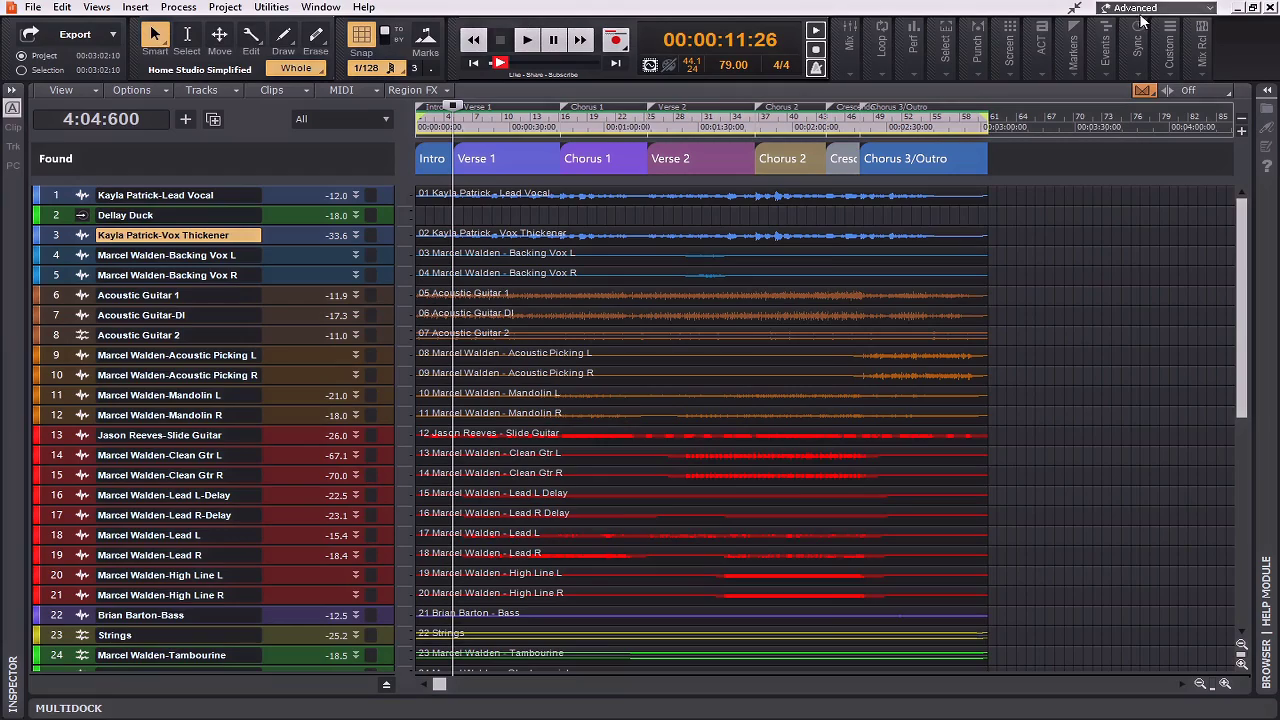
Step: Select the Crescendo section, start playback from it through the arranger's Sections list, and bring up the Console
{"action": "left_click", "coordinate": [841, 158]}
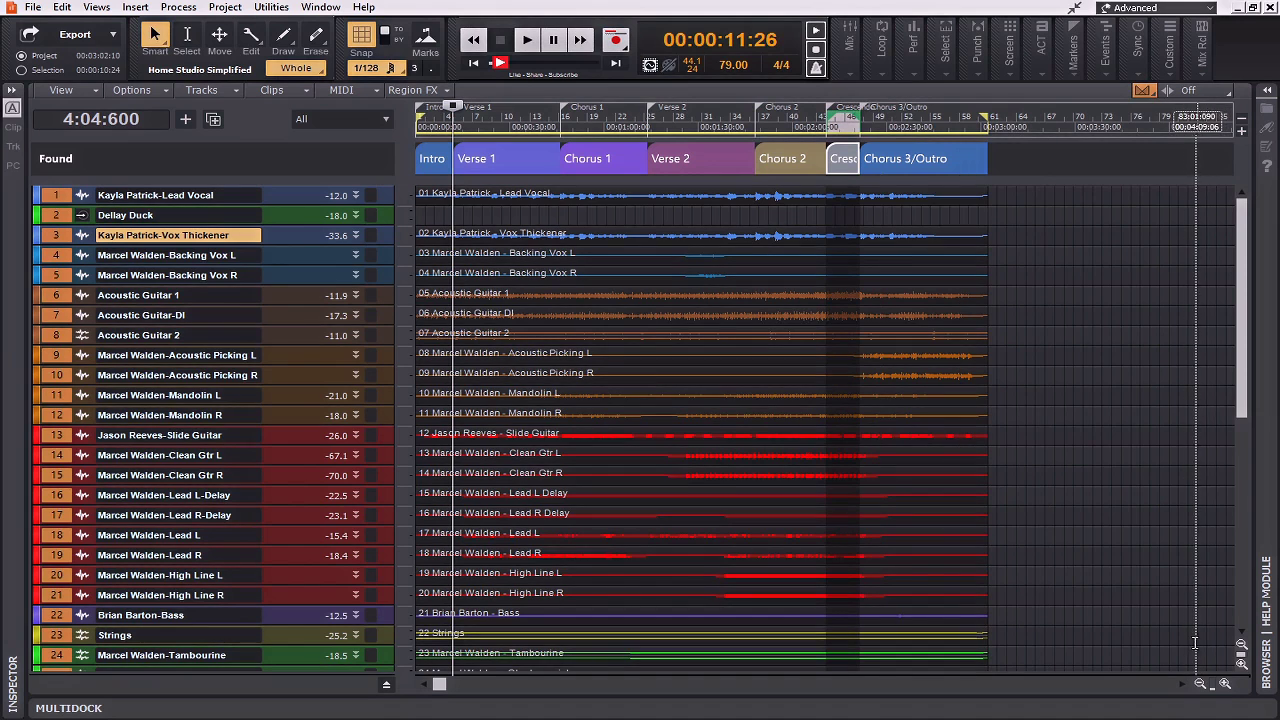
{"action": "key", "text": "space"}
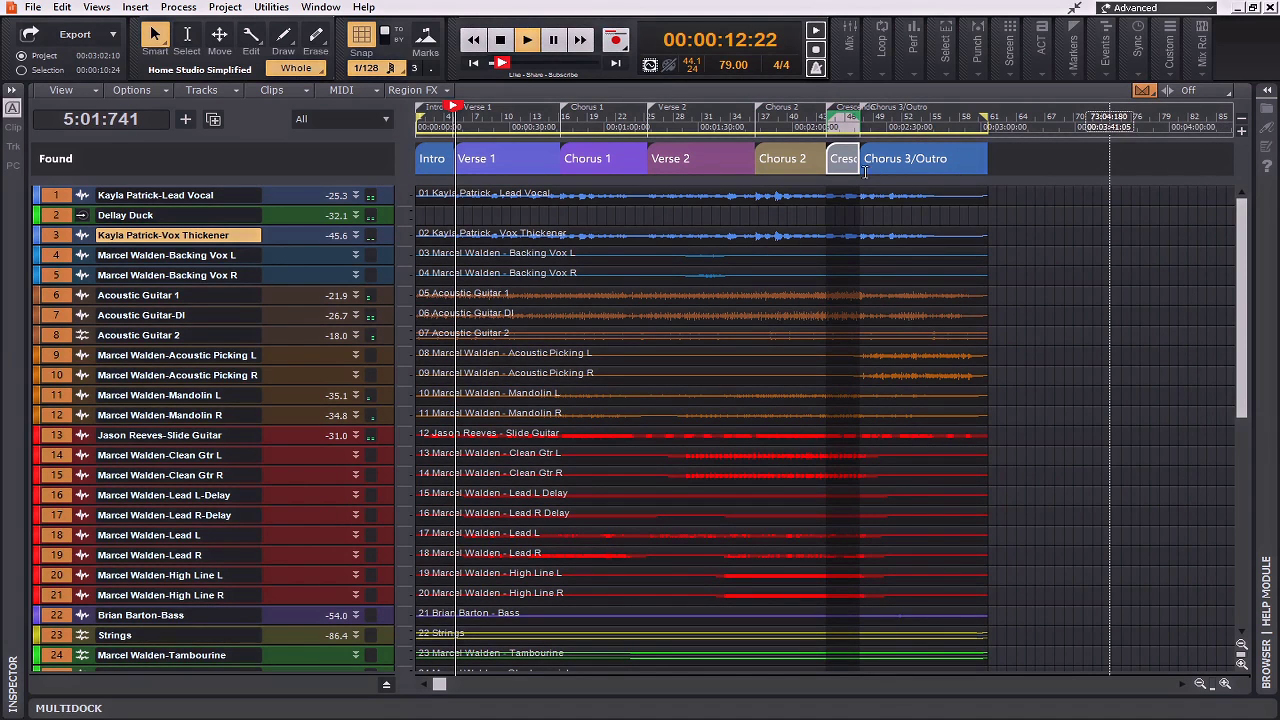
{"action": "left_click", "coordinate": [838, 160]}
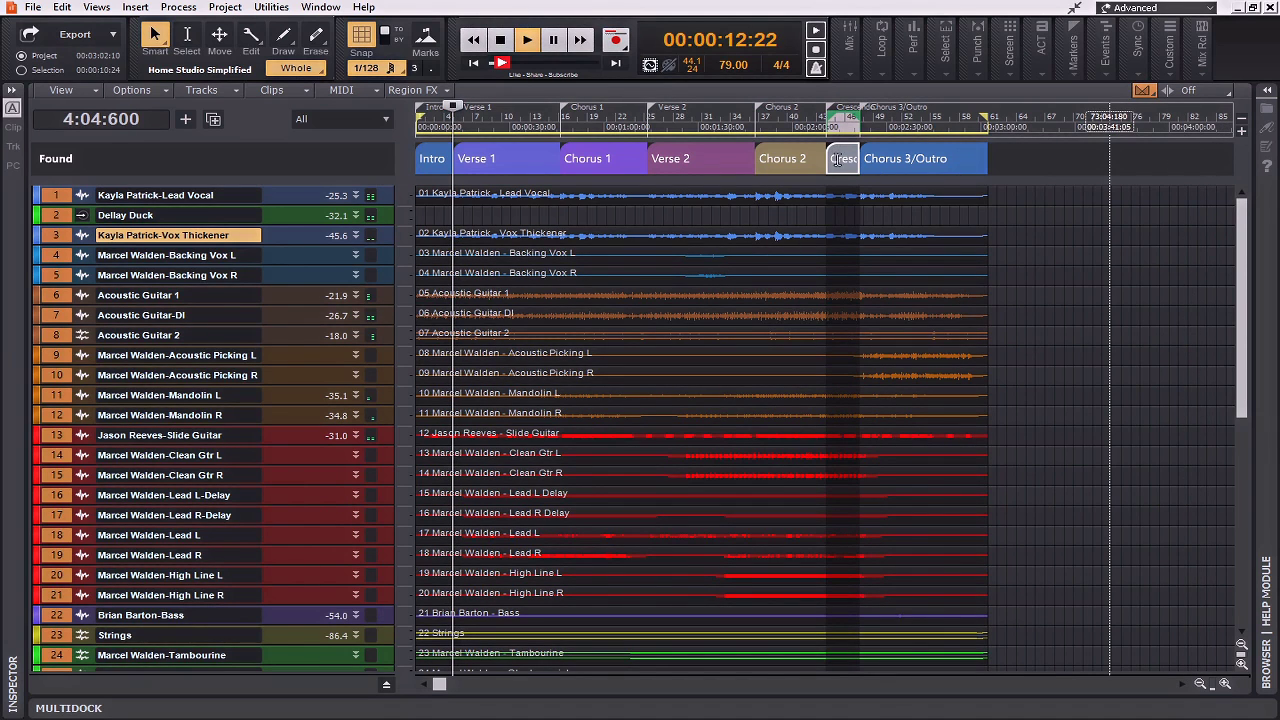
{"action": "key", "text": "space"}
{"action": "left_click", "coordinate": [13, 109]}
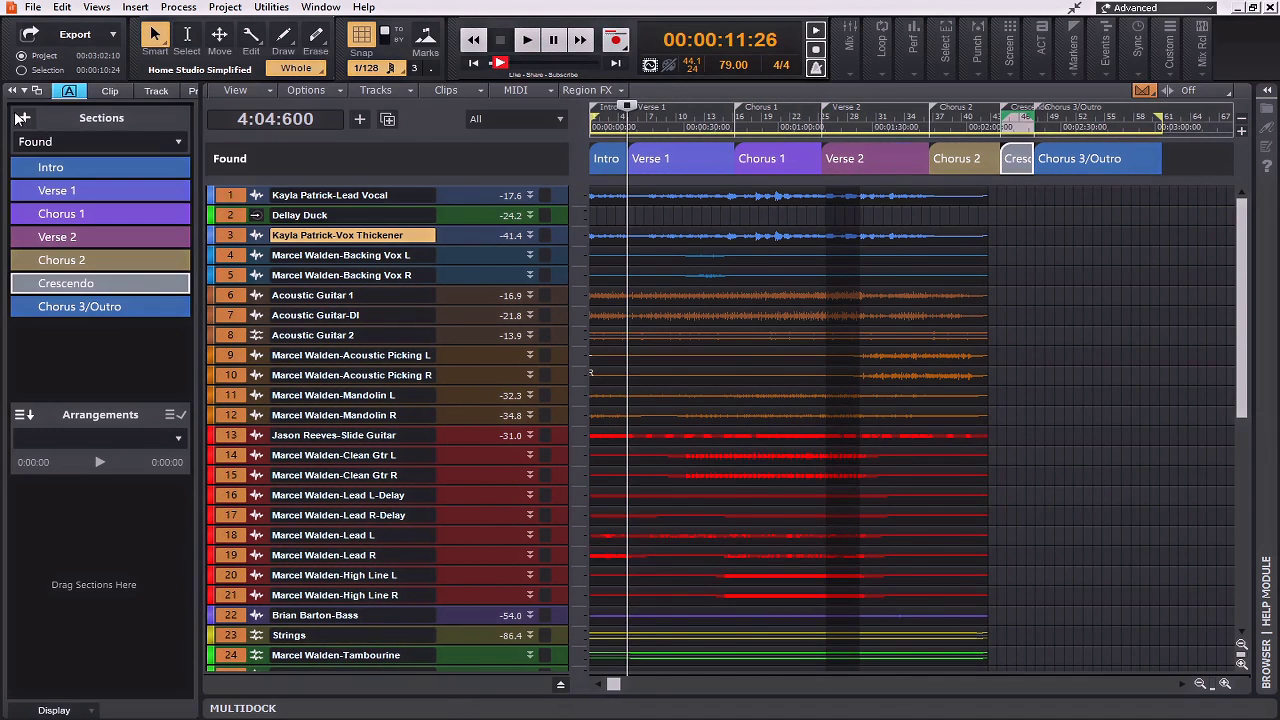
{"action": "left_click", "coordinate": [21, 285]}
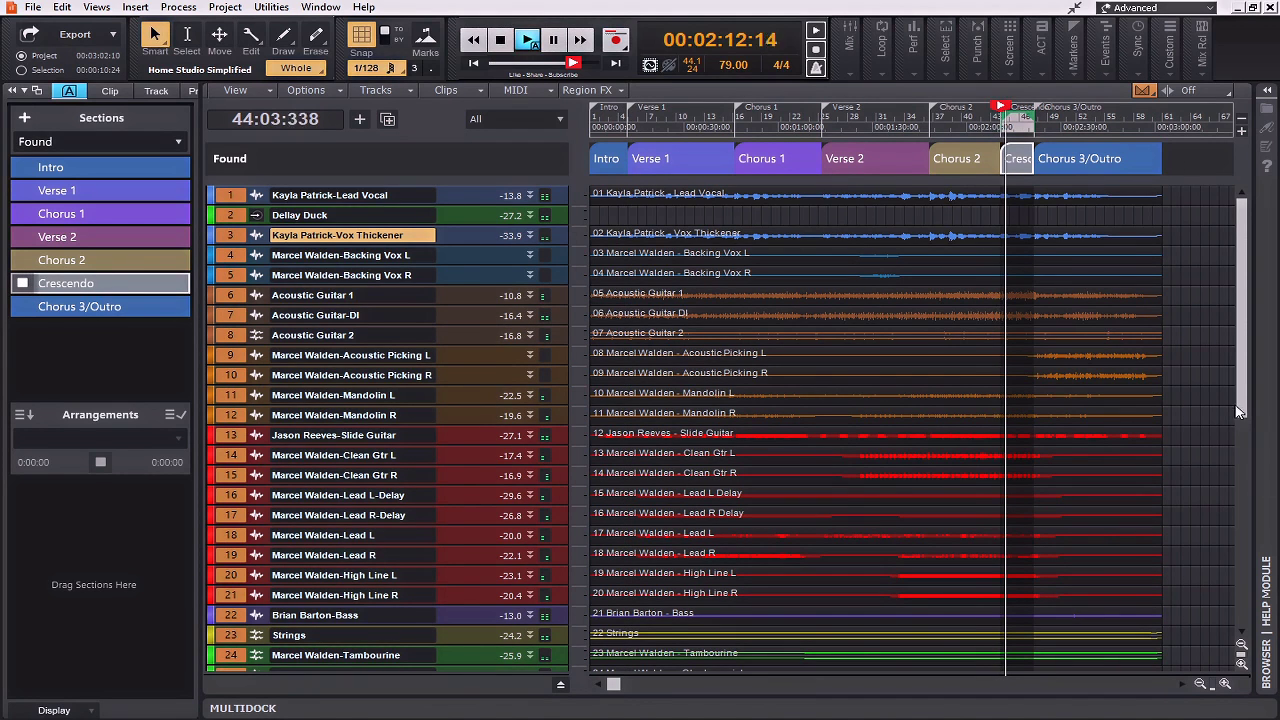
{"action": "key", "text": "alt+2"}
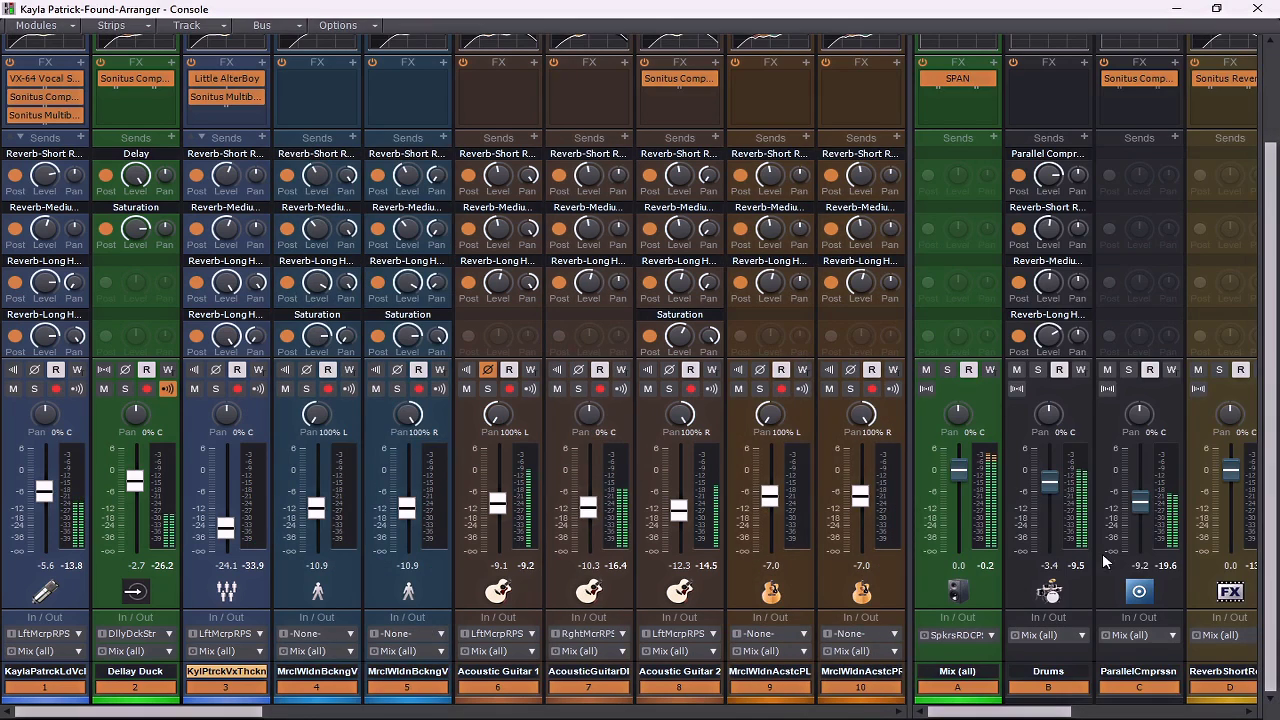
Step: Reset the Mix (all) bus peak reading, and select the lead vocal, Dellay Duck and Vox Thickener strips together
{"action": "left_click", "coordinate": [985, 566]}
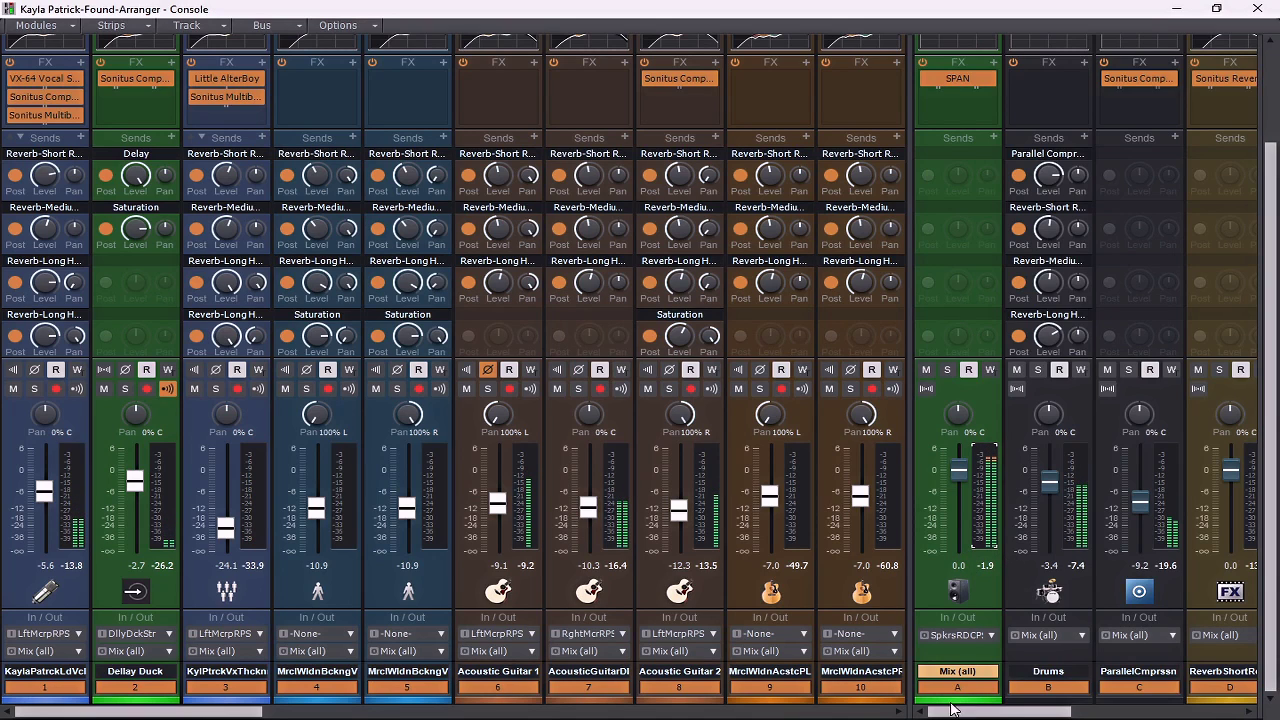
{"action": "left_click", "coordinate": [122, 693]}
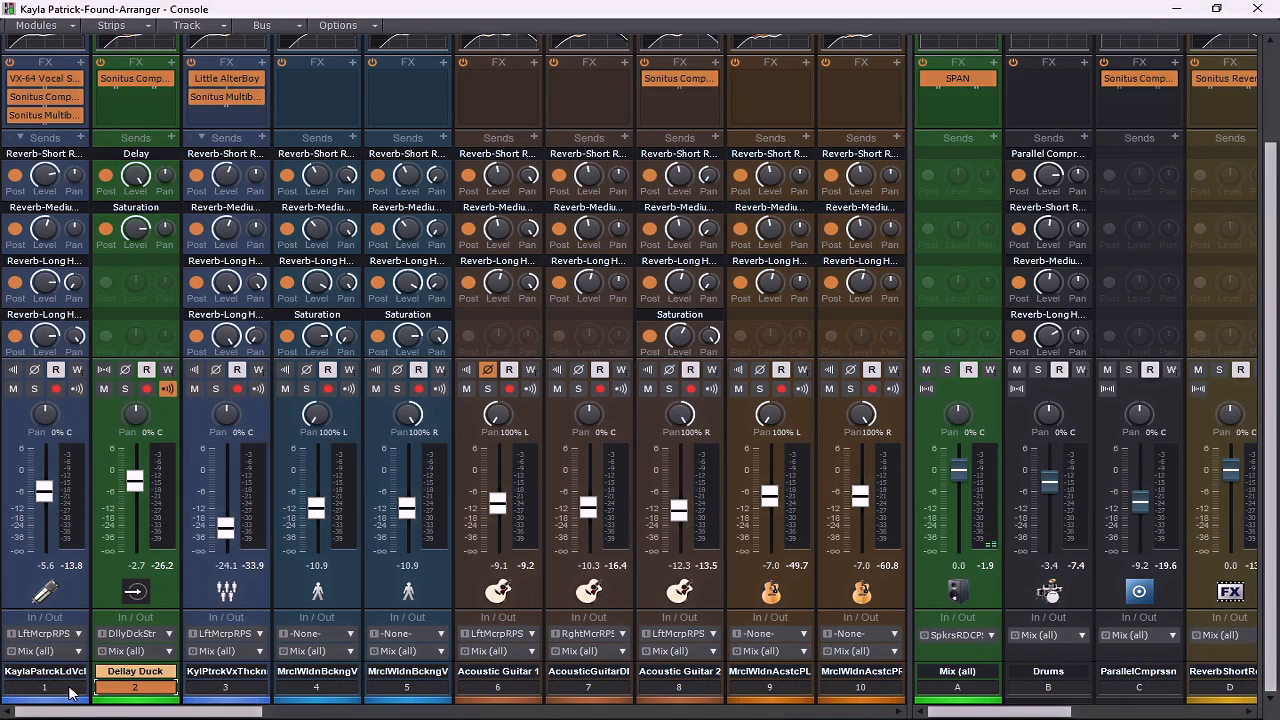
{"action": "left_click", "coordinate": [55, 693]}
{"action": "left_click_drag", "start_coordinate": [75, 693], "coordinate": [135, 694]}
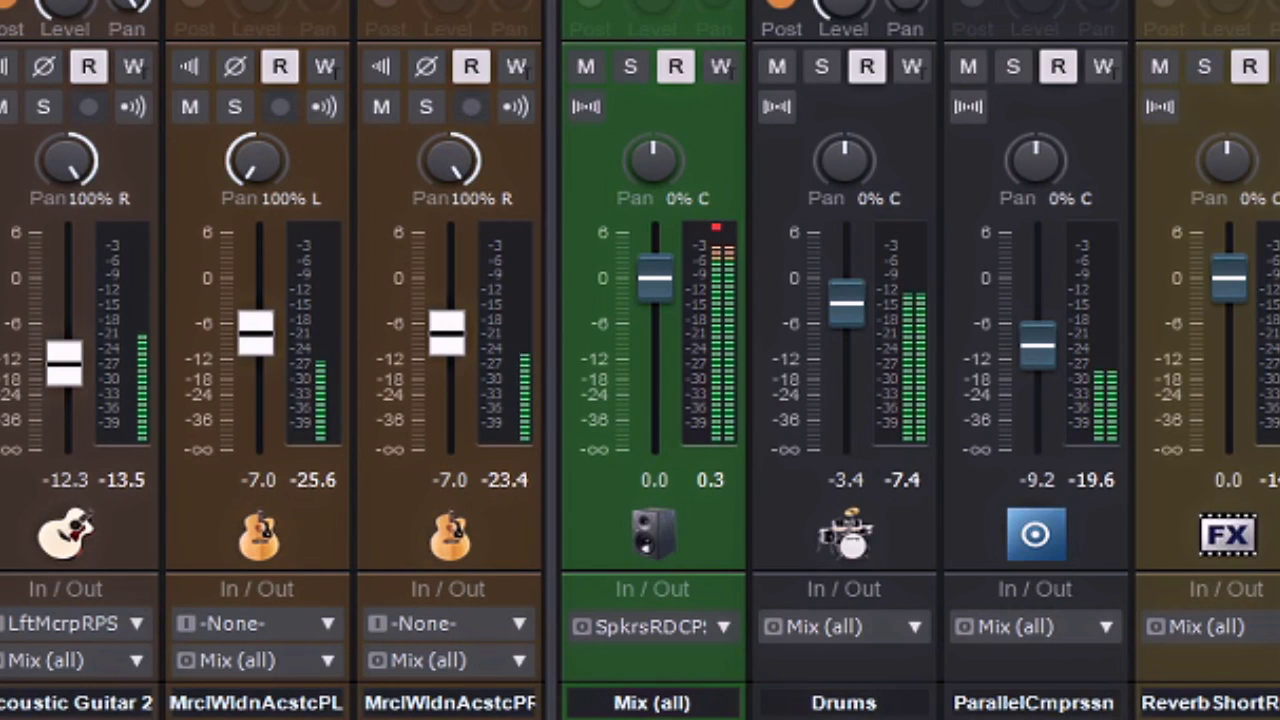
Step: Reset the Mix (all) bus clip indicator and peak reading, and review the other channels' levels during playback
{"action": "left_click", "coordinate": [718, 230]}
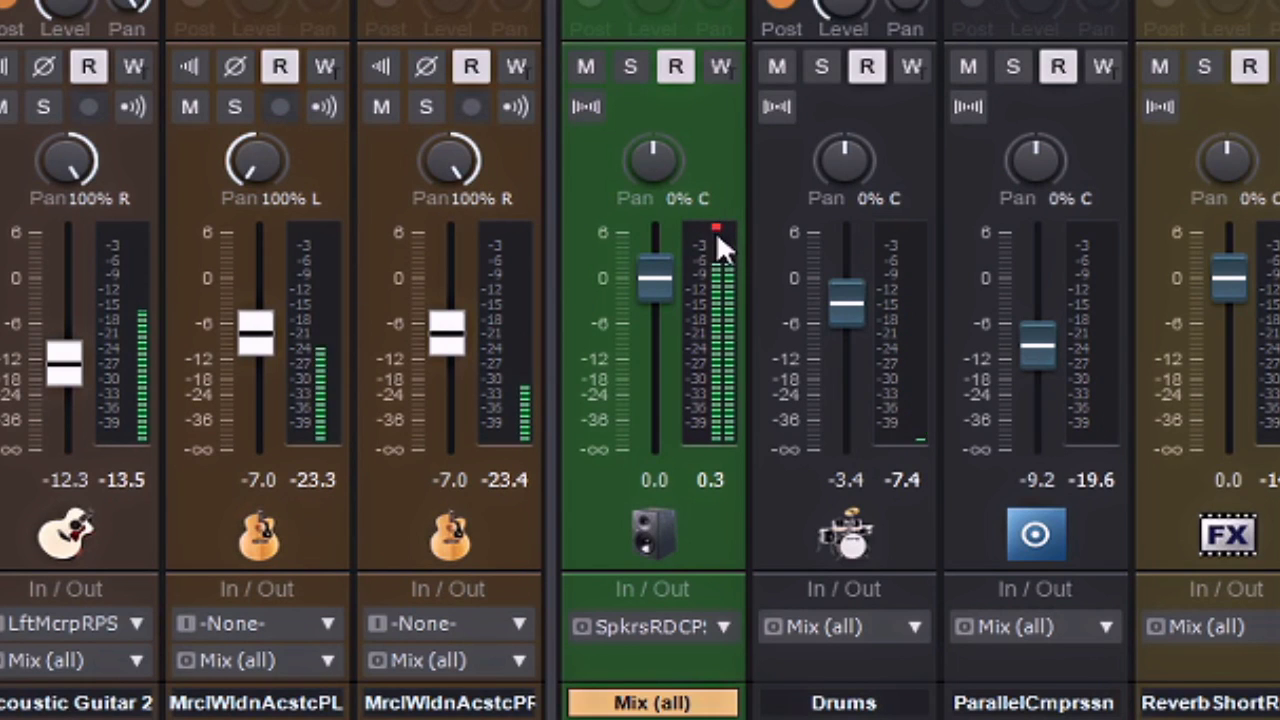
{"action": "left_click", "coordinate": [718, 482]}
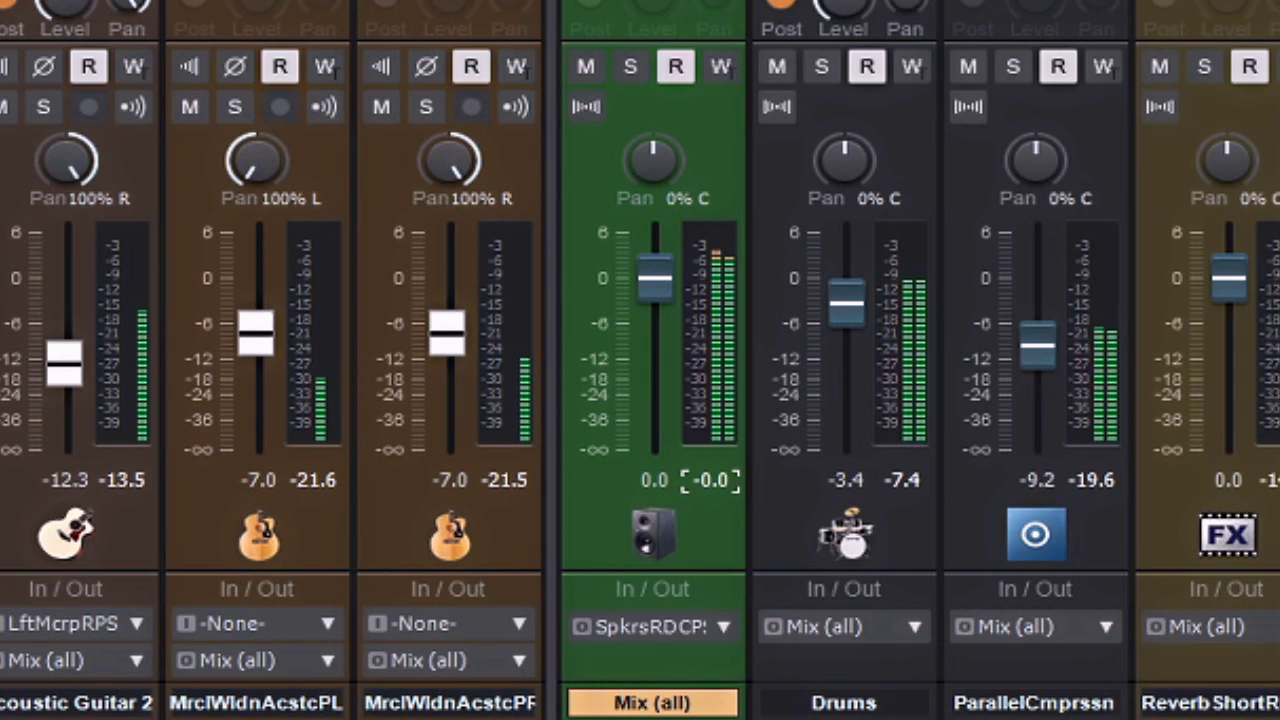
{"action": "scroll", "coordinate": [274, 306], "scroll_direction": "right", "scroll_amount": 5}
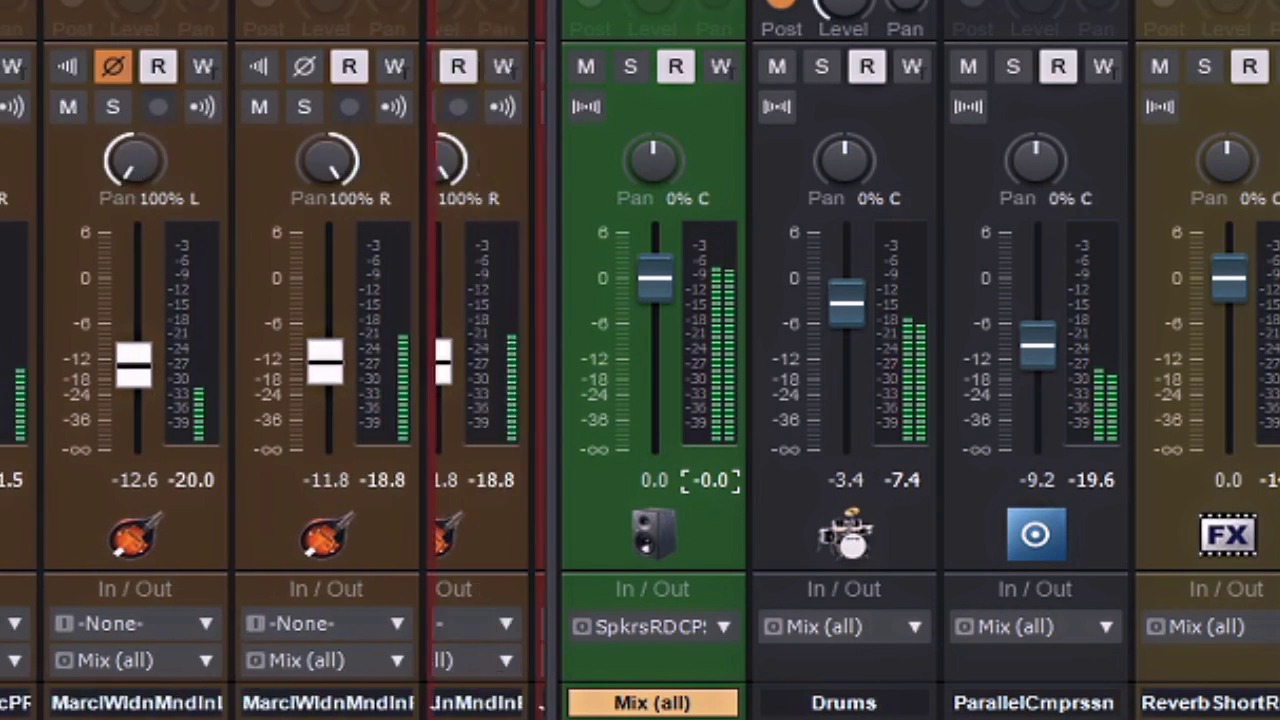
{"action": "scroll", "coordinate": [274, 306], "scroll_direction": "right", "scroll_amount": 2}
{"action": "scroll", "coordinate": [275, 360], "scroll_direction": "right", "scroll_amount": 5}
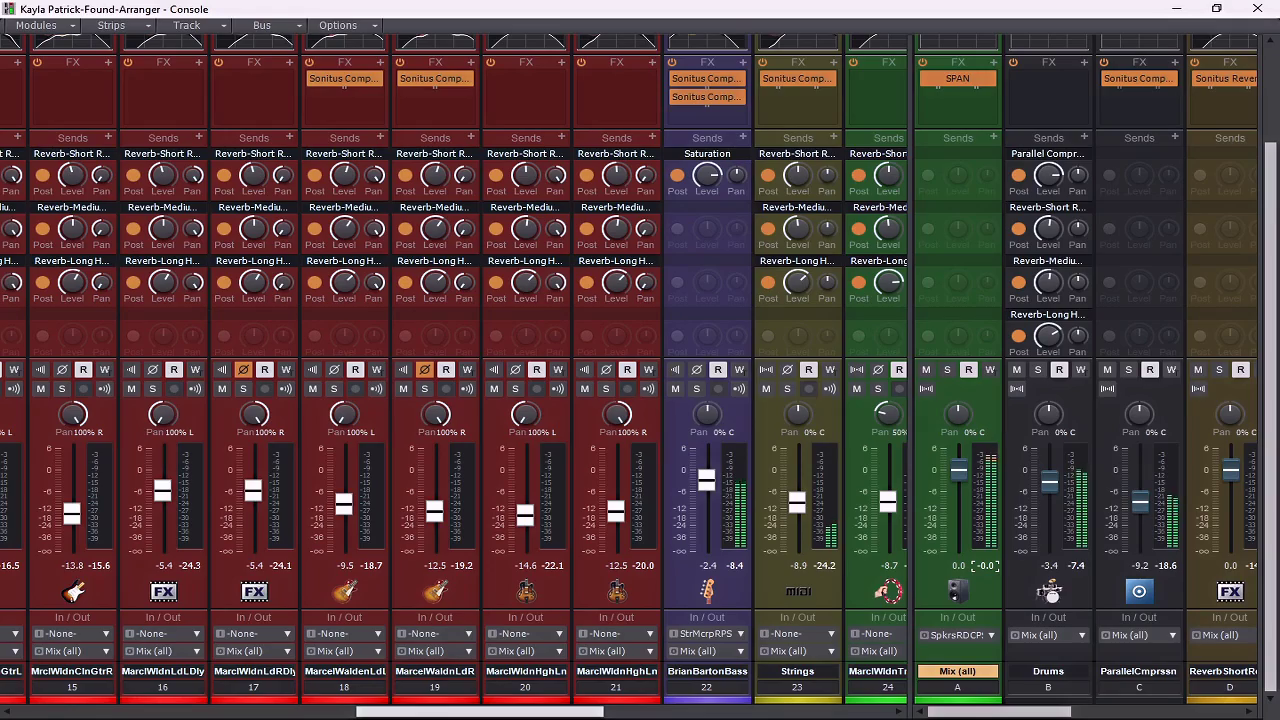
{"action": "scroll", "coordinate": [450, 400], "scroll_direction": "right", "scroll_amount": 1}
{"action": "scroll", "coordinate": [455, 400], "scroll_direction": "left", "scroll_amount": 10}
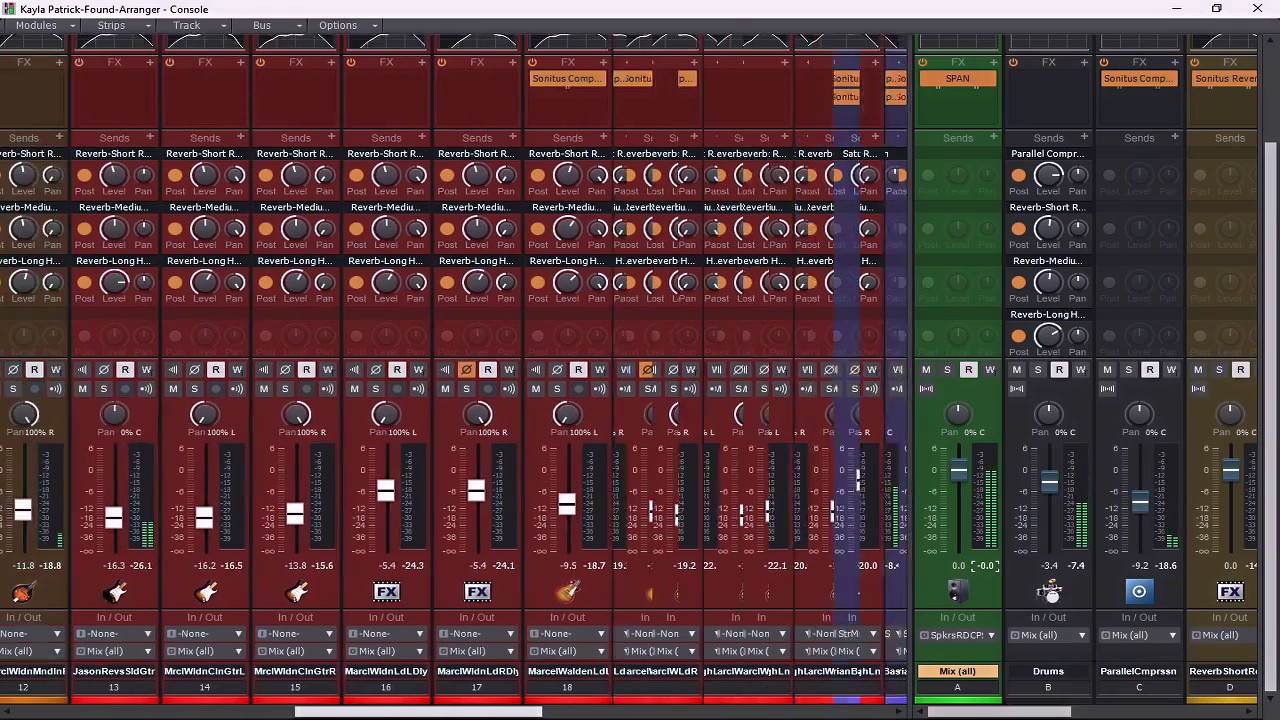
{"action": "scroll", "coordinate": [455, 400], "scroll_direction": "left", "scroll_amount": 3}
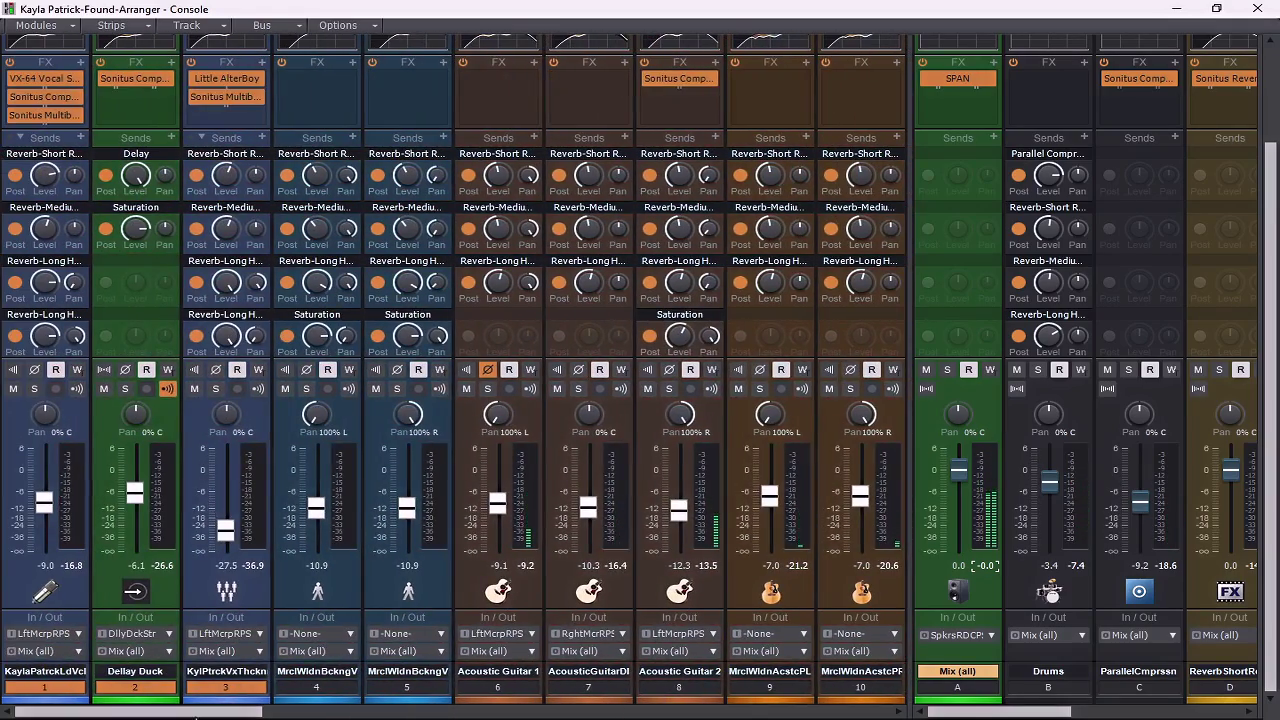
Step: Switch the Mix (all) bus interleave to mono and reset its peak meter during playback
{"action": "key", "text": "shift+r"}
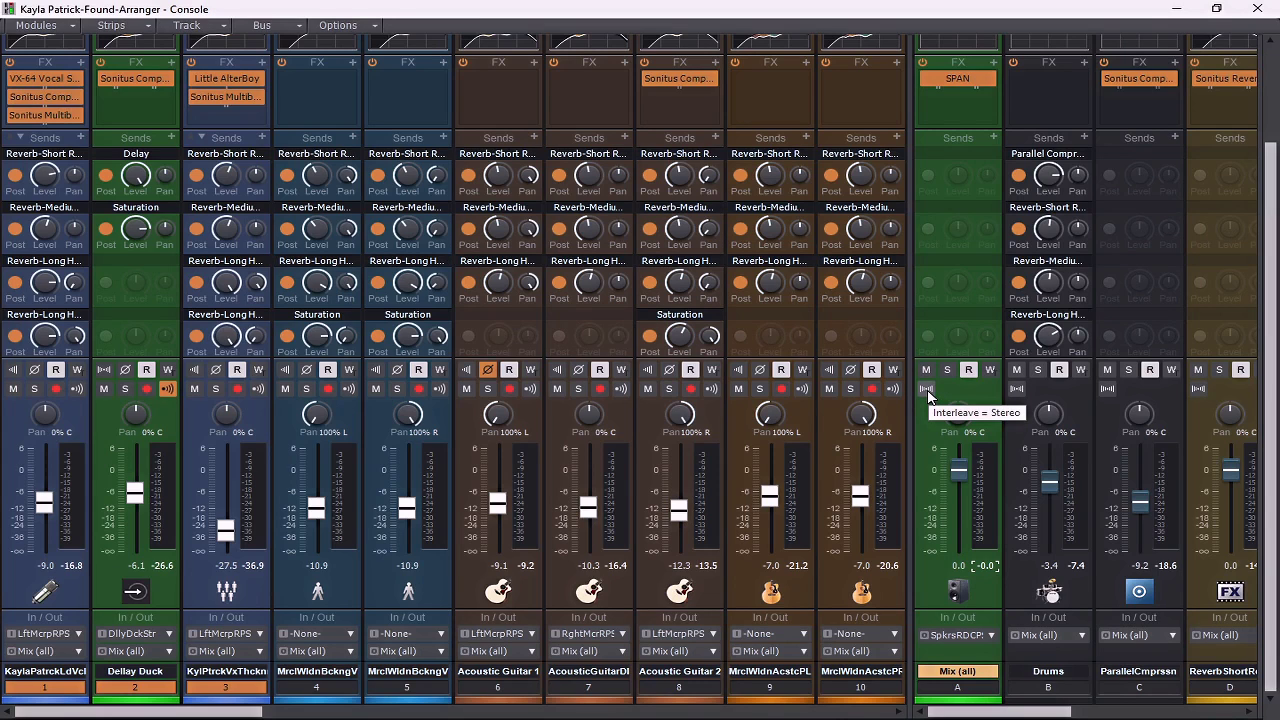
{"action": "left_click", "coordinate": [928, 396]}
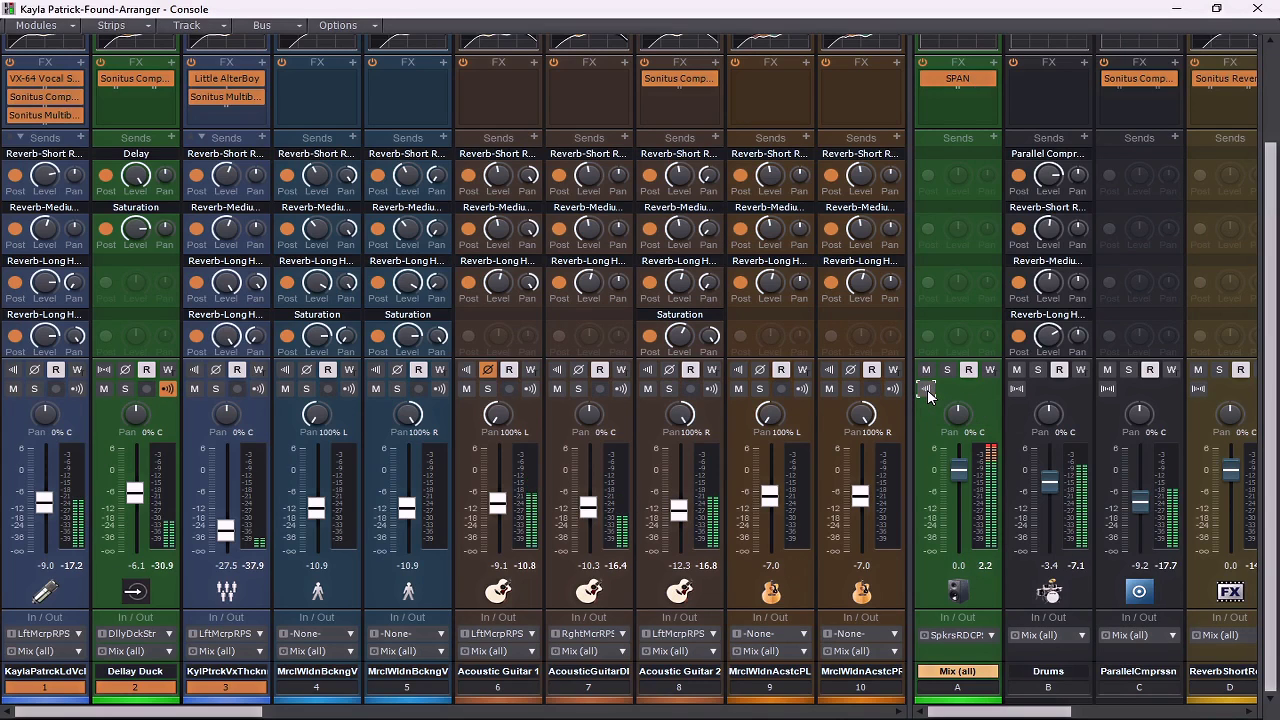
{"action": "left_click", "coordinate": [993, 451]}
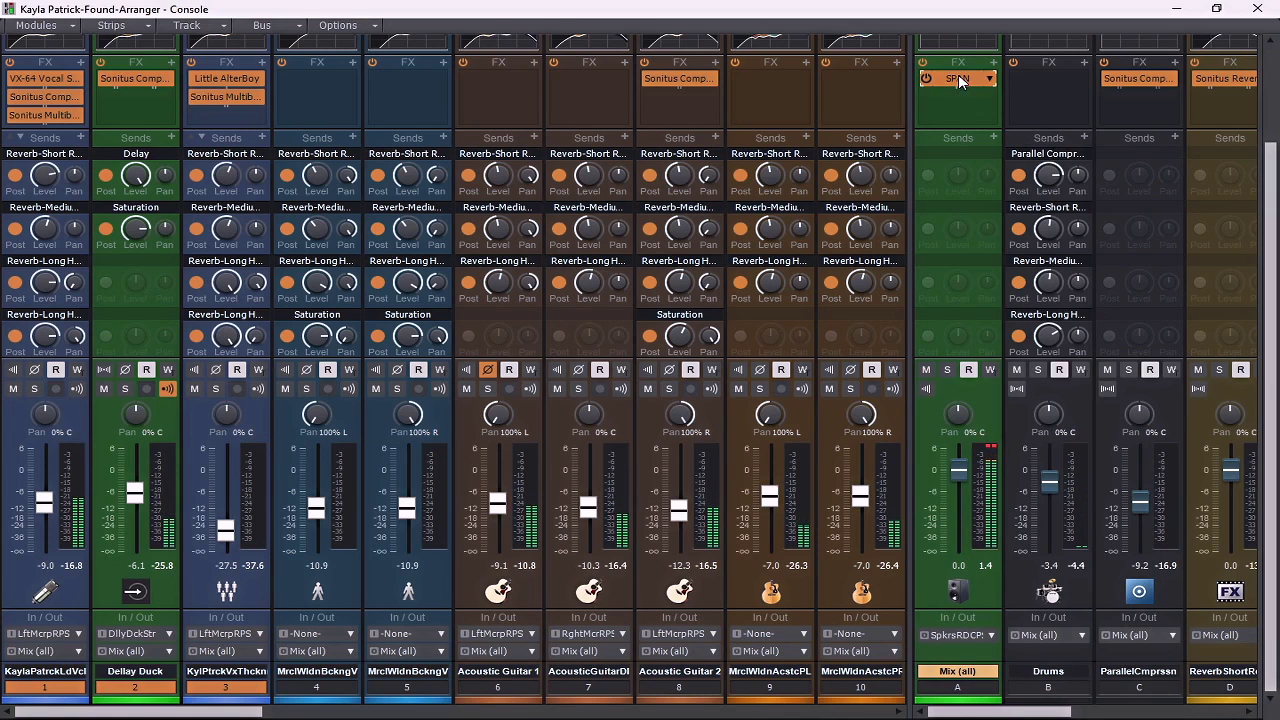
Step: Open SPAN on the Mix (all) bus, compare stereo with mono interleave, leave the bus in mono, and close SPAN
{"action": "double_click", "coordinate": [958, 79]}
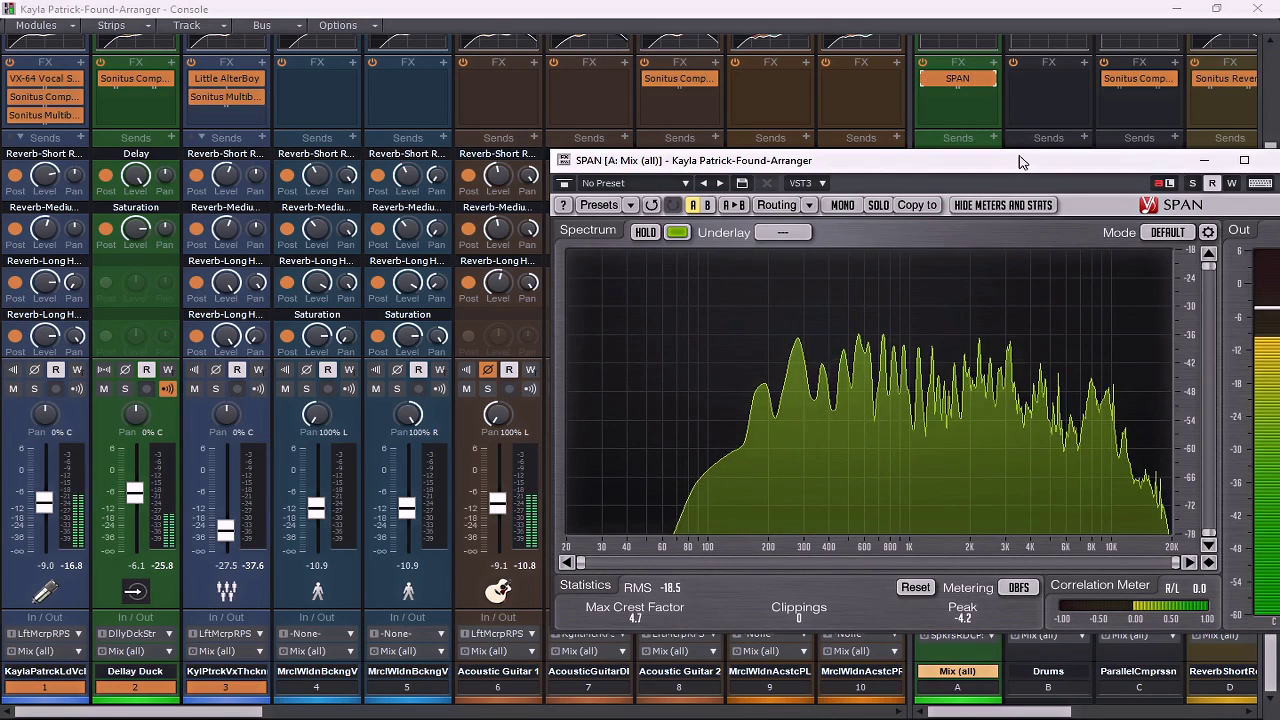
{"action": "left_click_drag", "start_coordinate": [1020, 162], "coordinate": [508, 135]}
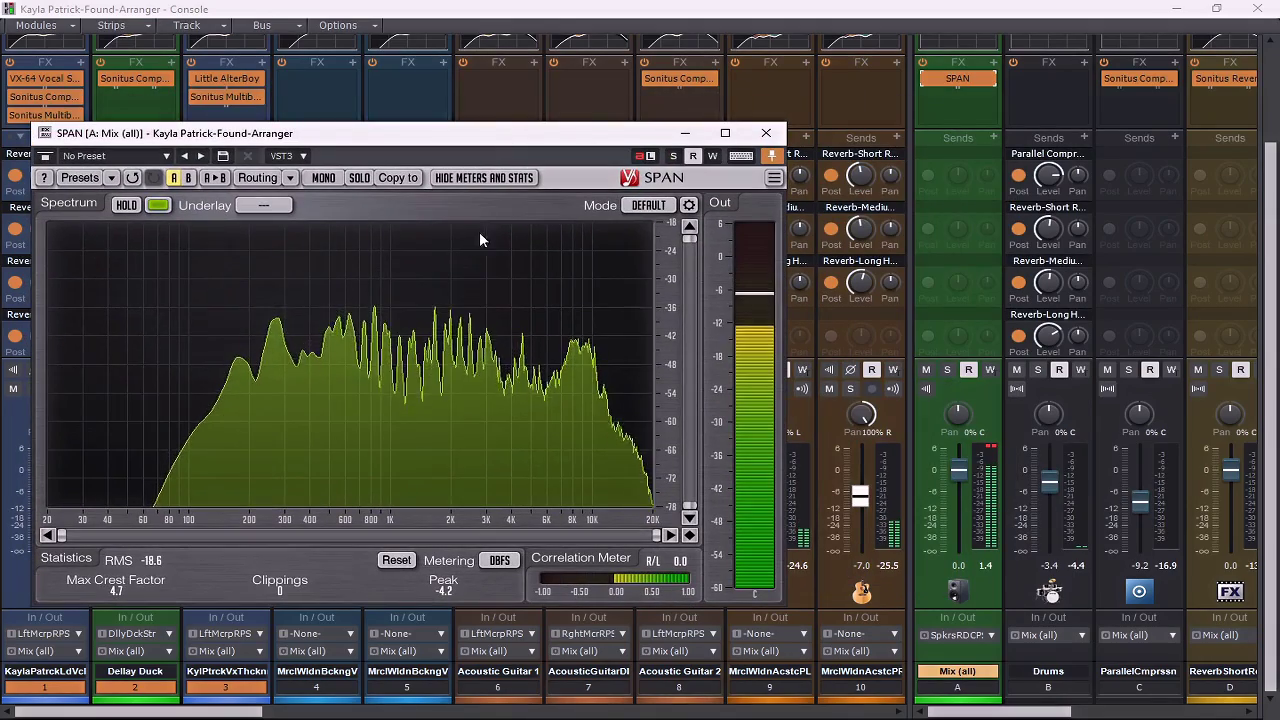
{"action": "left_click", "coordinate": [926, 393]}
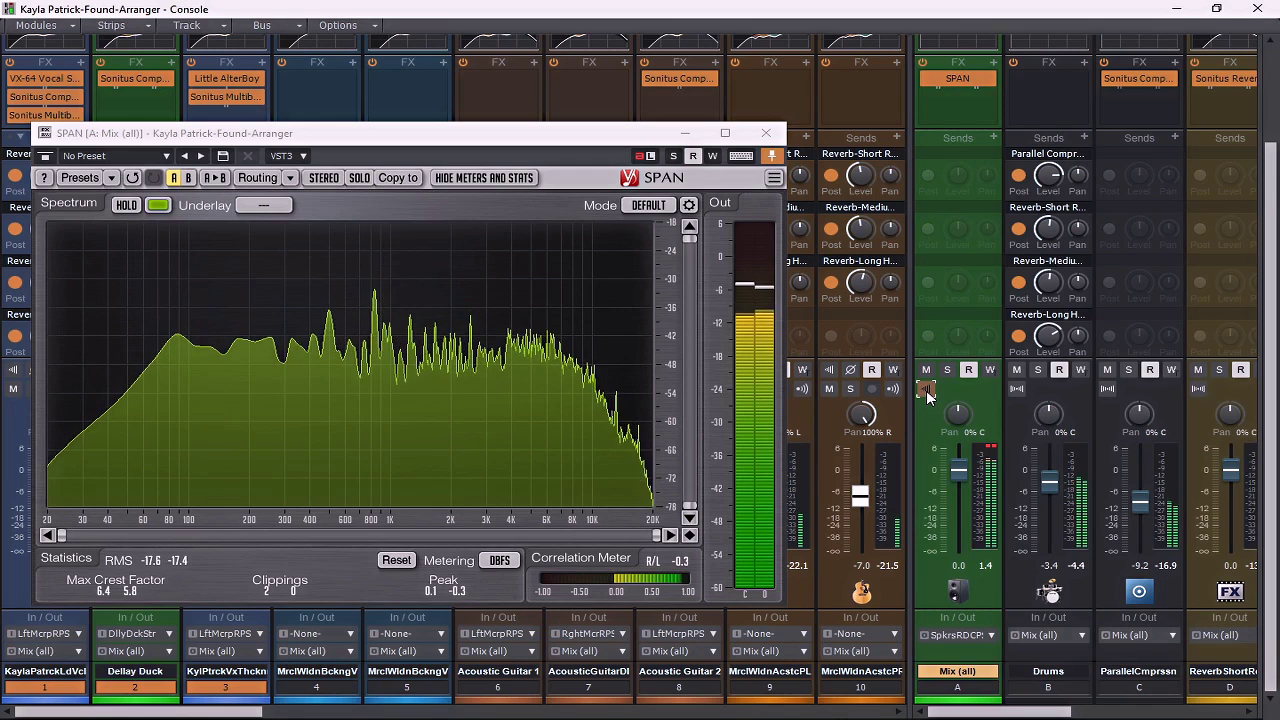
{"action": "left_click", "coordinate": [926, 393]}
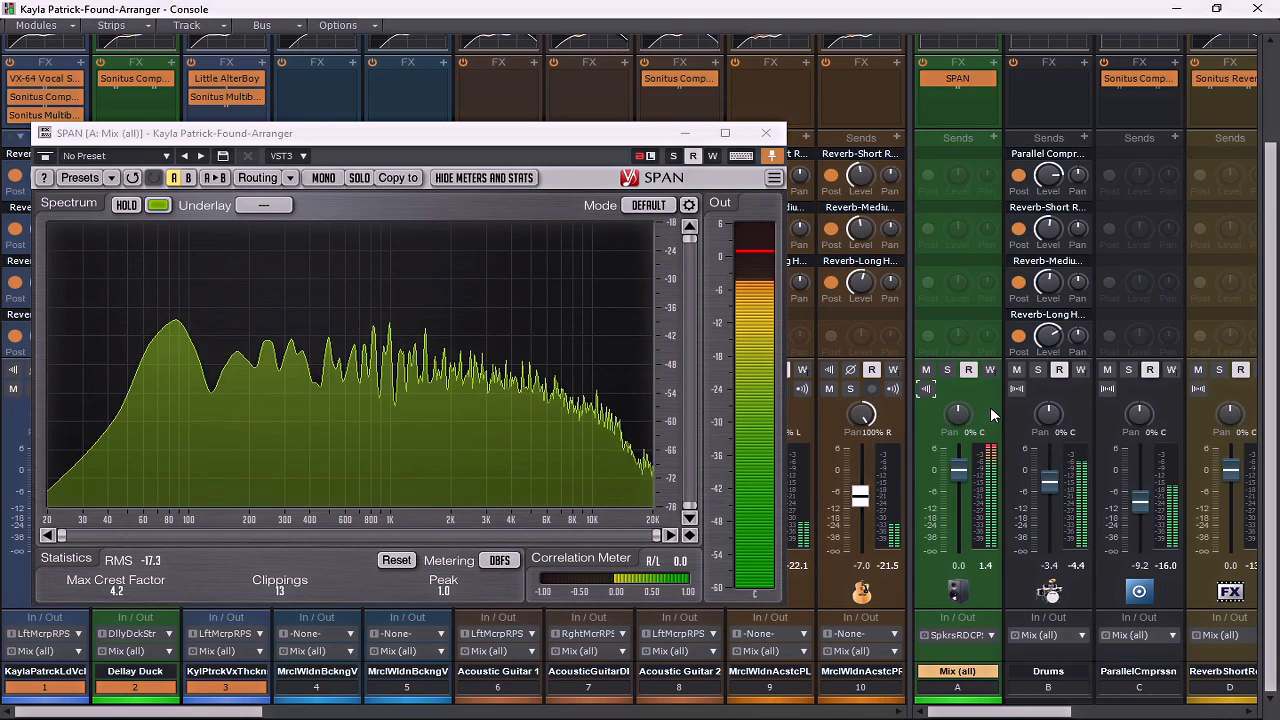
{"action": "left_click", "coordinate": [766, 134]}
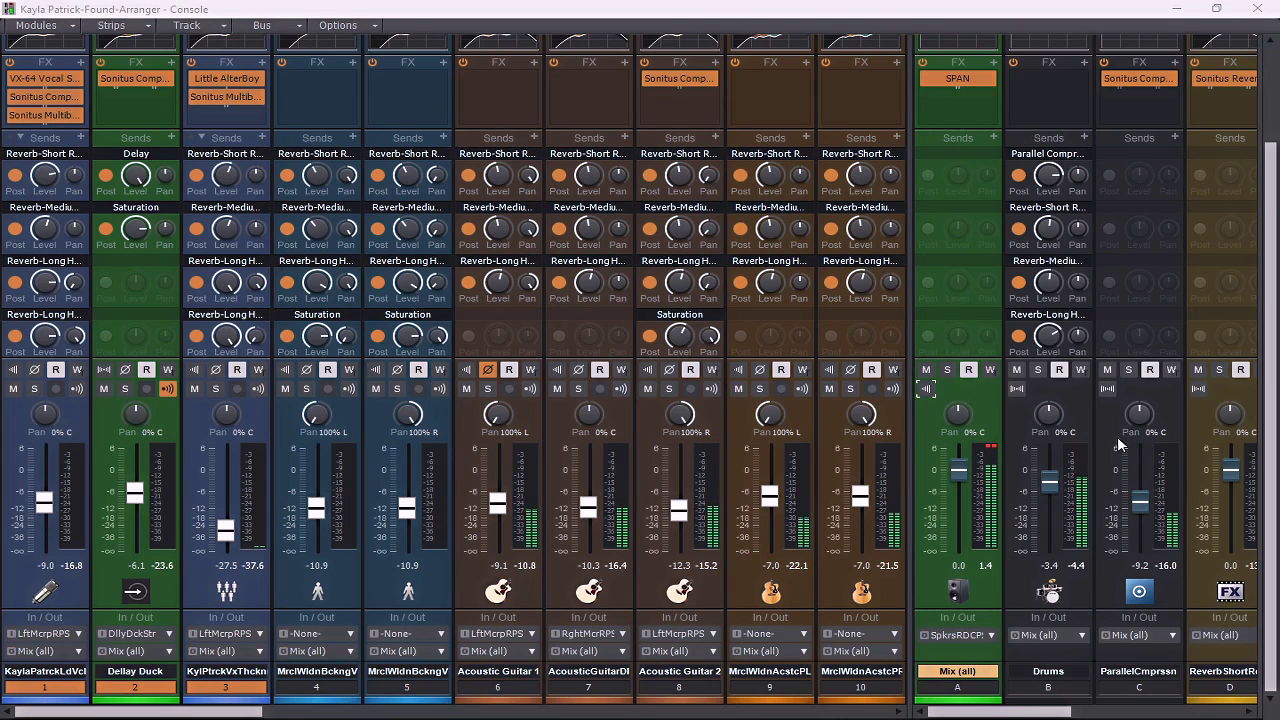
Step: Set the parallel compression bus fader to -9.0 and bring the drum channels into view in the Console
{"action": "mouse_move", "coordinate": [1135, 507]}
{"action": "left_mouse_down"}
{"action": "mouse_move", "coordinate": [1140, 548]}
{"action": "mouse_move", "coordinate": [1136, 507]}
{"action": "left_mouse_up"}
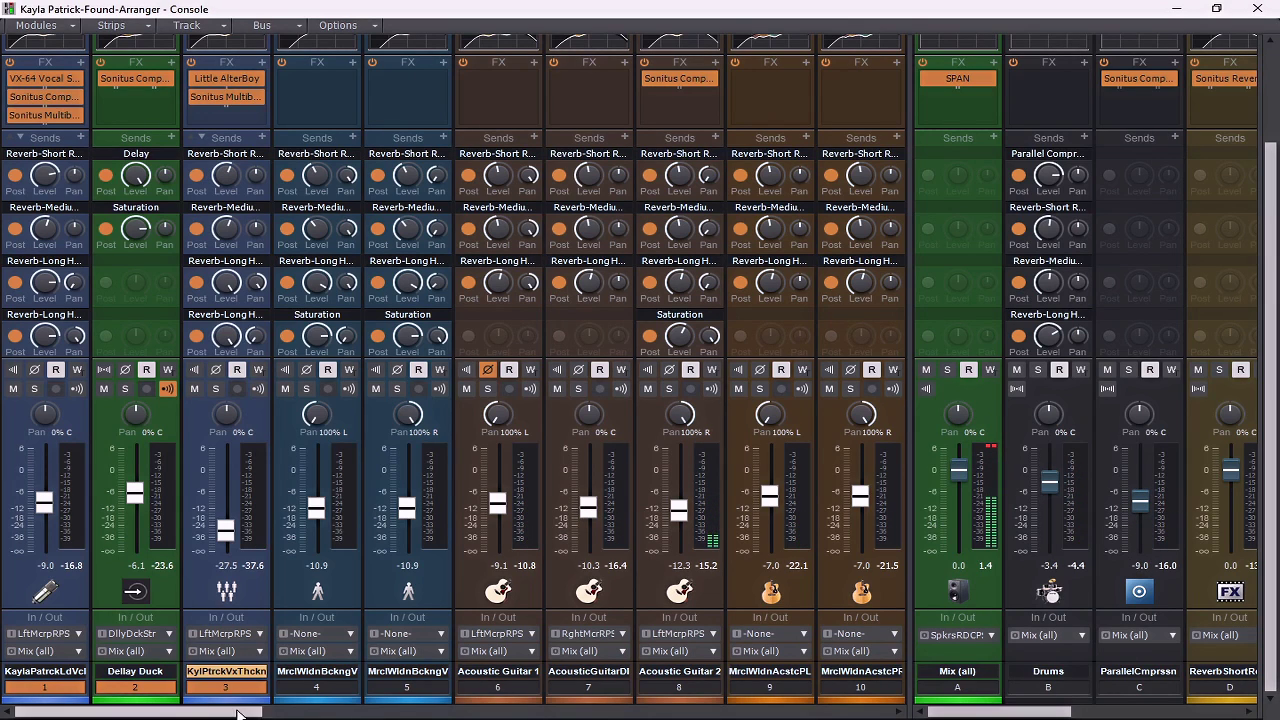
{"action": "left_click_drag", "start_coordinate": [236, 712], "coordinate": [865, 712]}
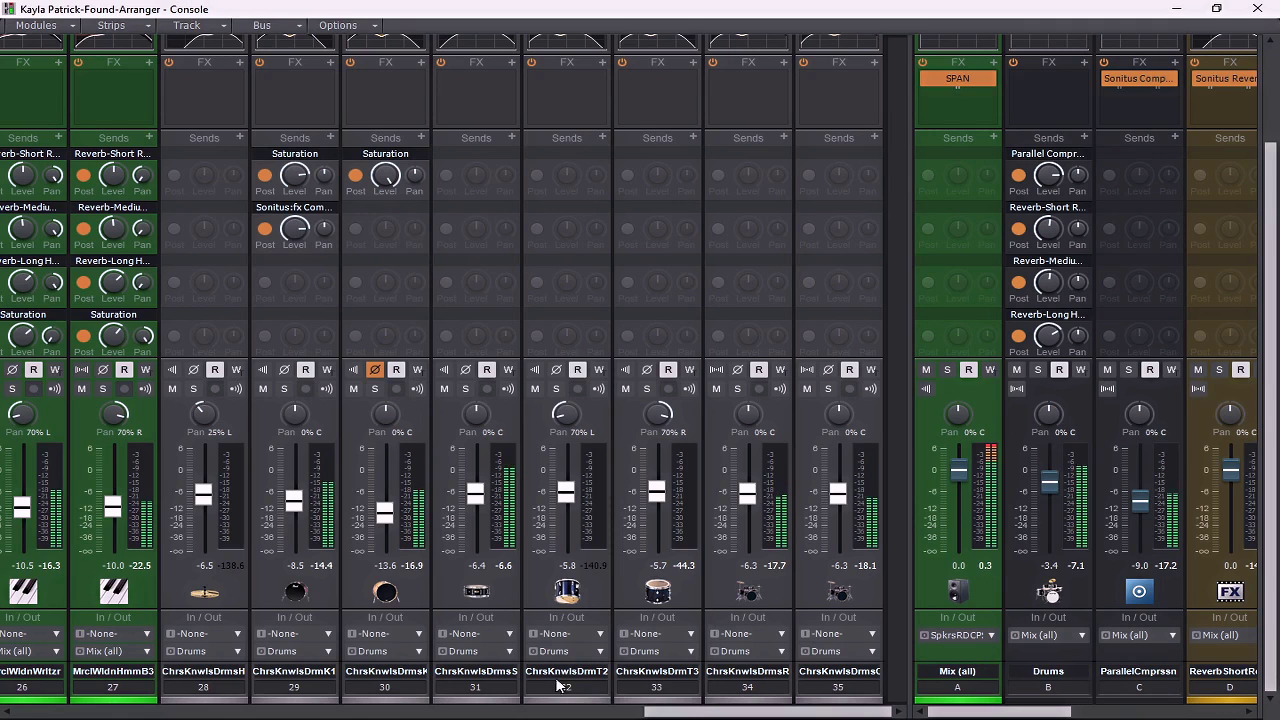
{"action": "left_click_drag", "start_coordinate": [710, 713], "coordinate": [679, 716]}
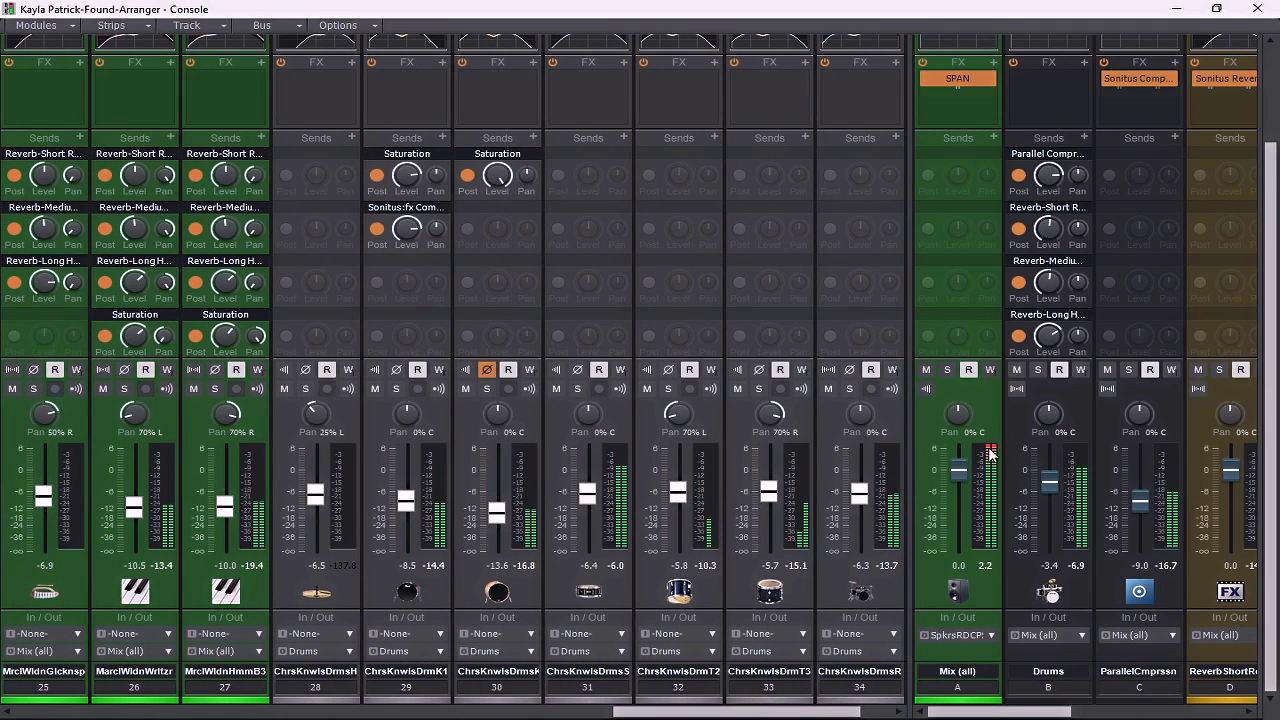
Step: Expand the ProChannel of the snare channel (31) and open its QuadCurve Equalizer
{"action": "scroll", "coordinate": [660, 300], "scroll_direction": "up", "scroll_amount": 3}
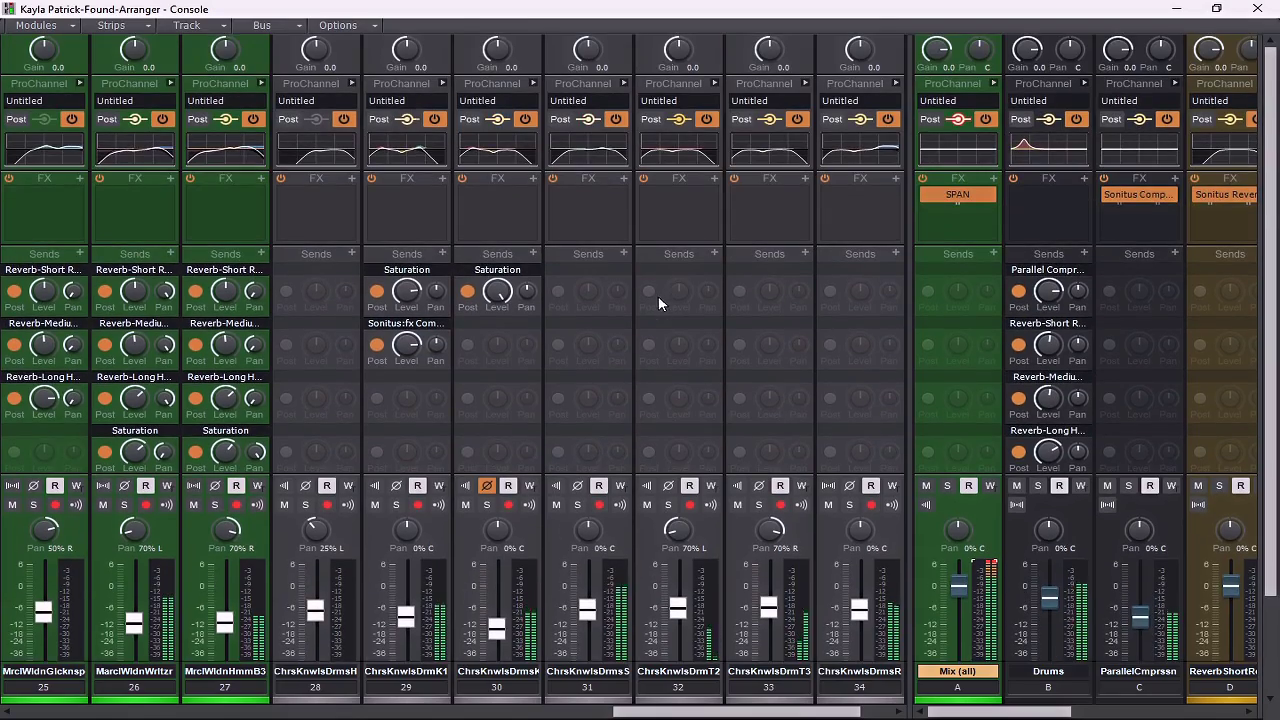
{"action": "scroll", "coordinate": [652, 290], "scroll_direction": "down", "scroll_amount": 3}
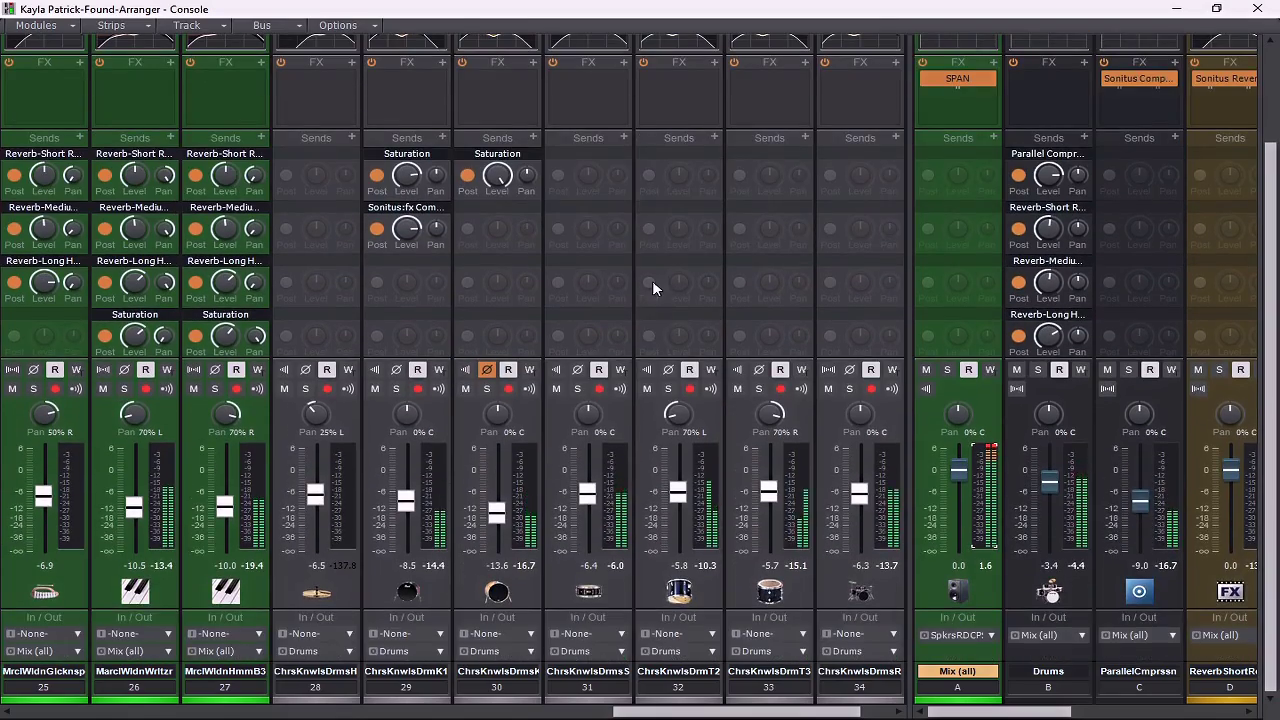
{"action": "scroll", "coordinate": [652, 284], "scroll_direction": "up", "scroll_amount": 3}
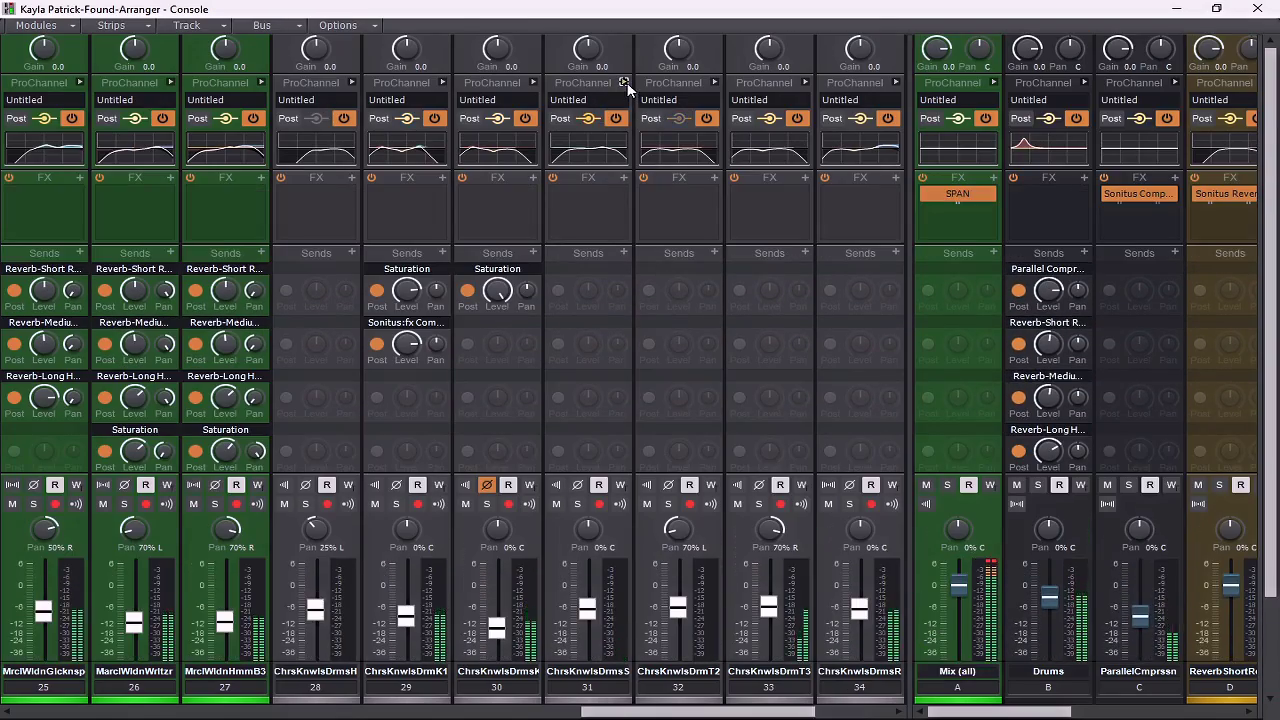
{"action": "left_click", "coordinate": [625, 84]}
{"action": "left_click", "coordinate": [755, 297]}
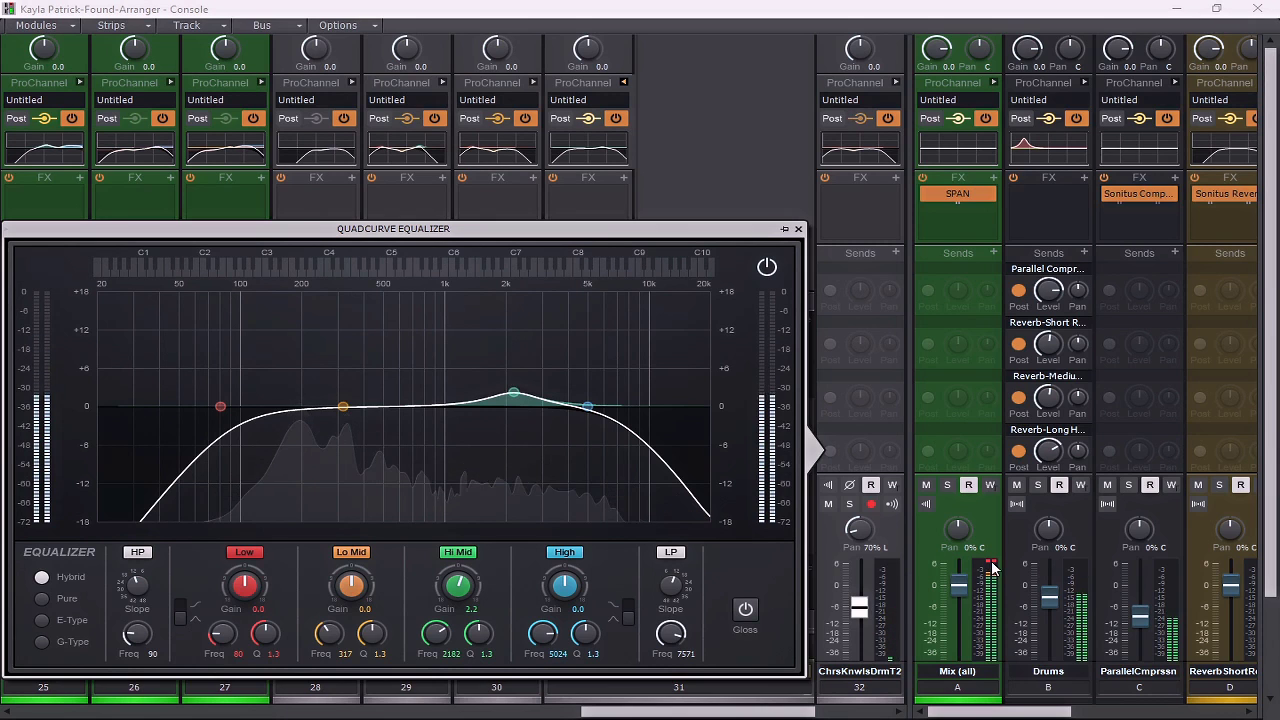
Step: Set the snare channel EQ's Lo Mid band to a -2.4 dB cut at 495 Hz and close the equalizer
{"action": "key", "text": "Escape"}
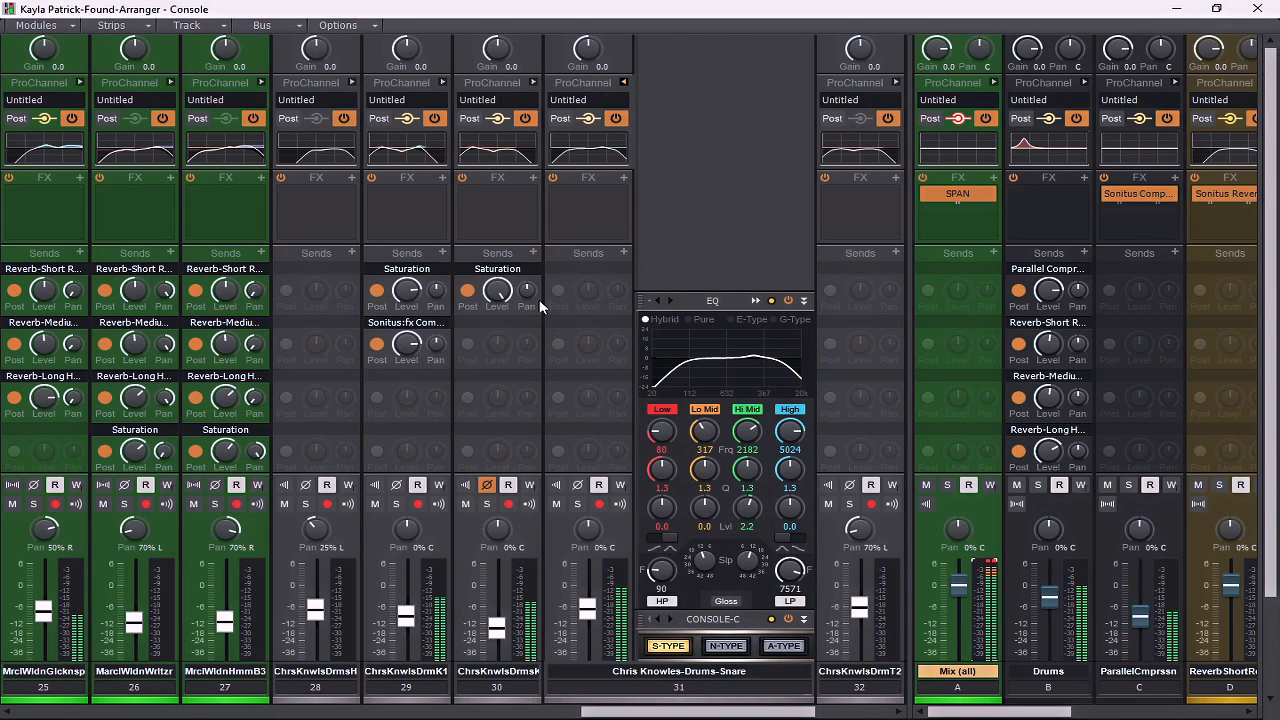
{"action": "left_click", "coordinate": [762, 301]}
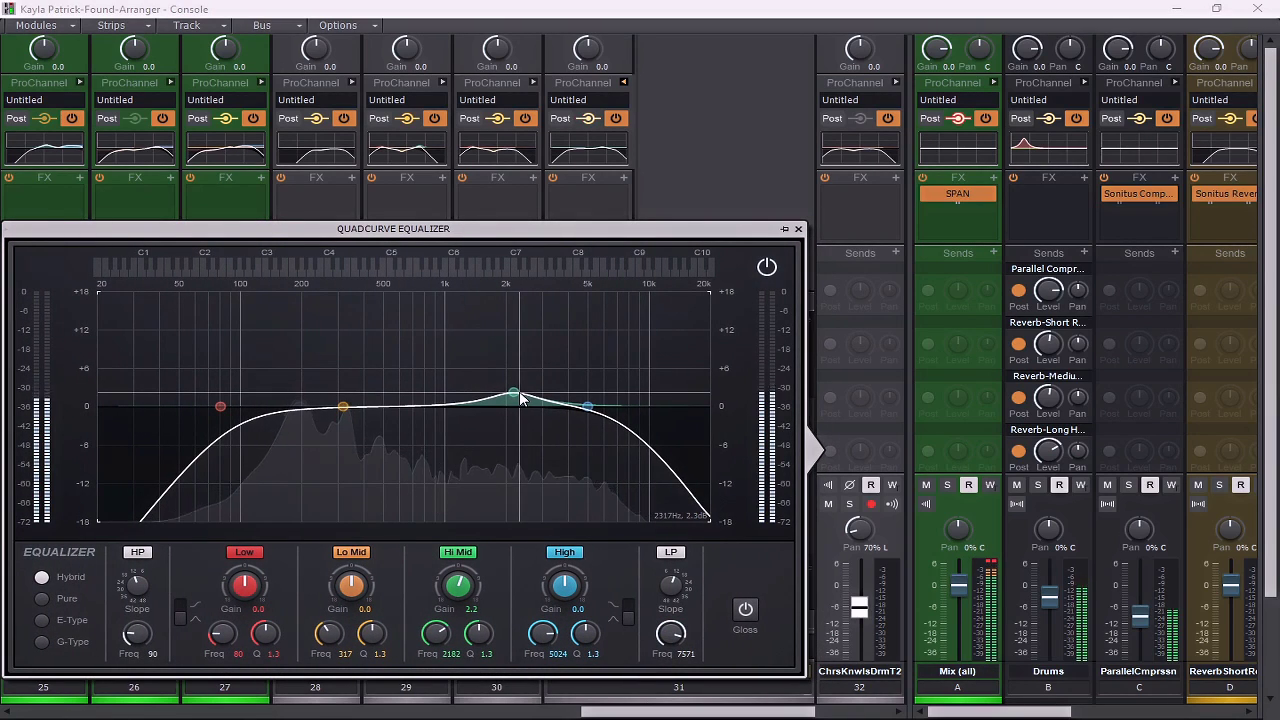
{"action": "left_click_drag", "start_coordinate": [343, 406], "coordinate": [385, 425]}
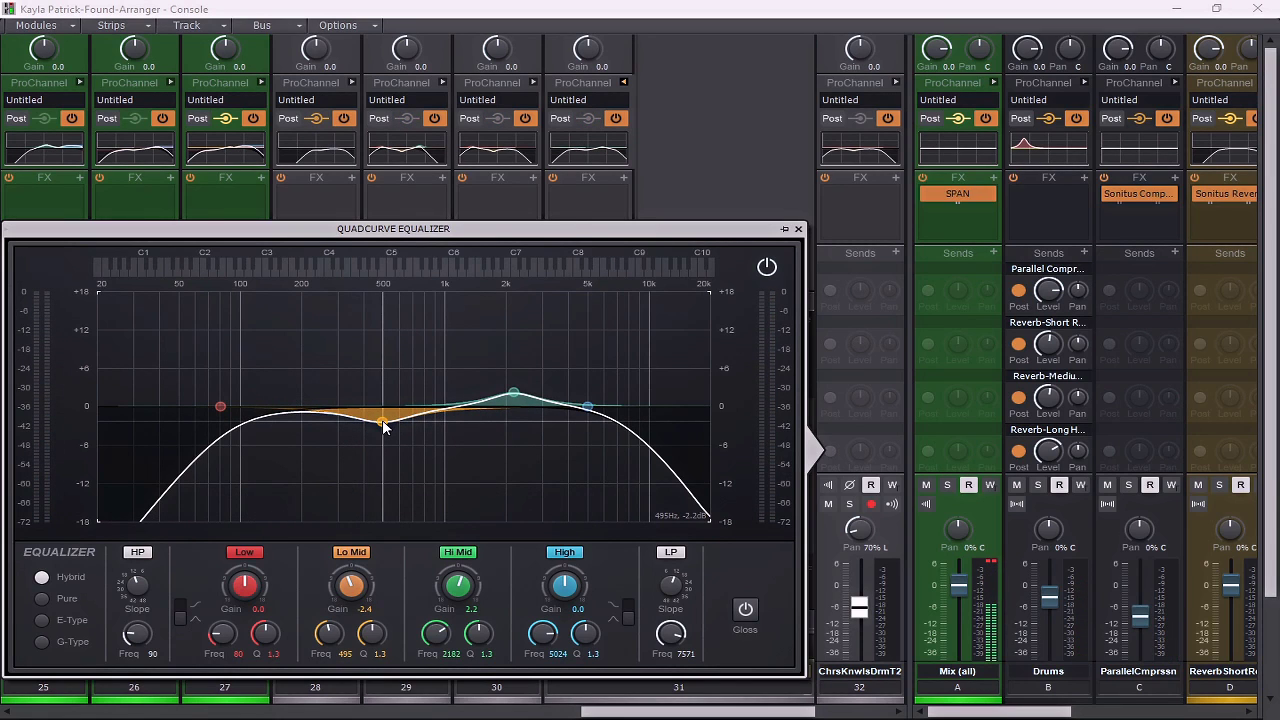
{"action": "left_click", "coordinate": [798, 229]}
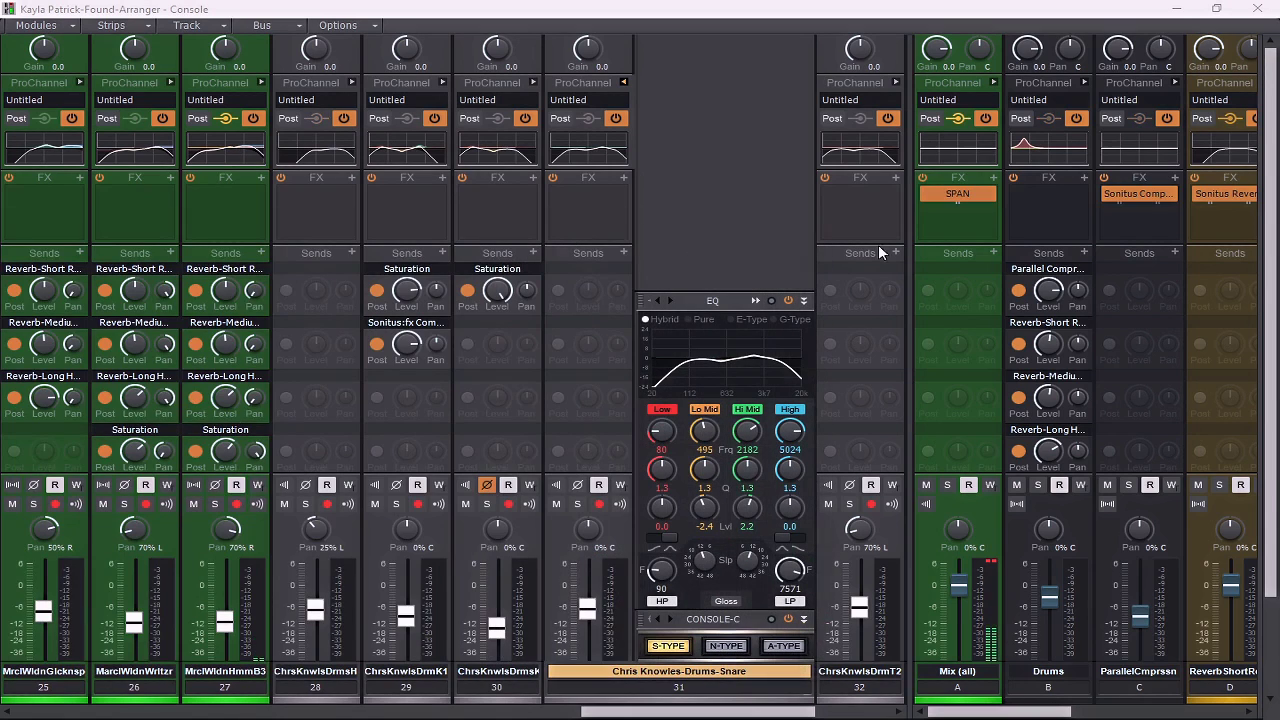
Step: Reset the Mix (all) bus peak meter and collapse the snare channel's ProChannel
{"action": "left_click", "coordinate": [991, 565]}
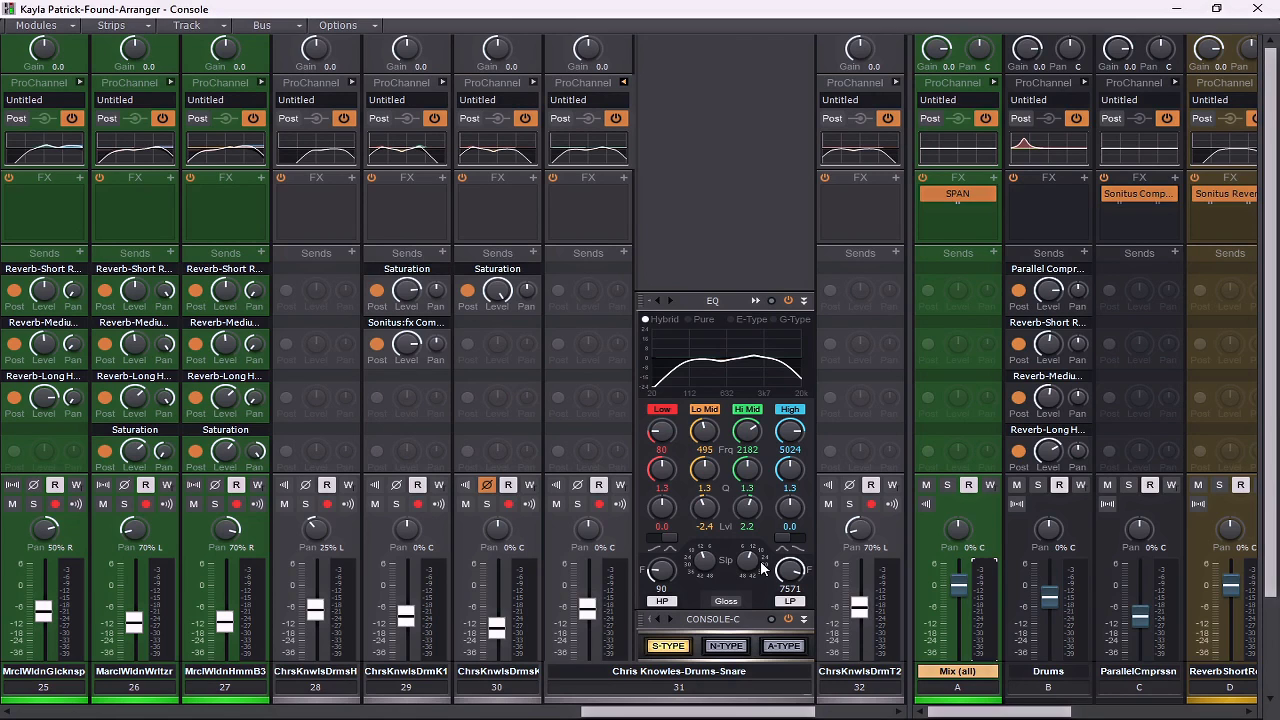
{"action": "key", "text": "p"}
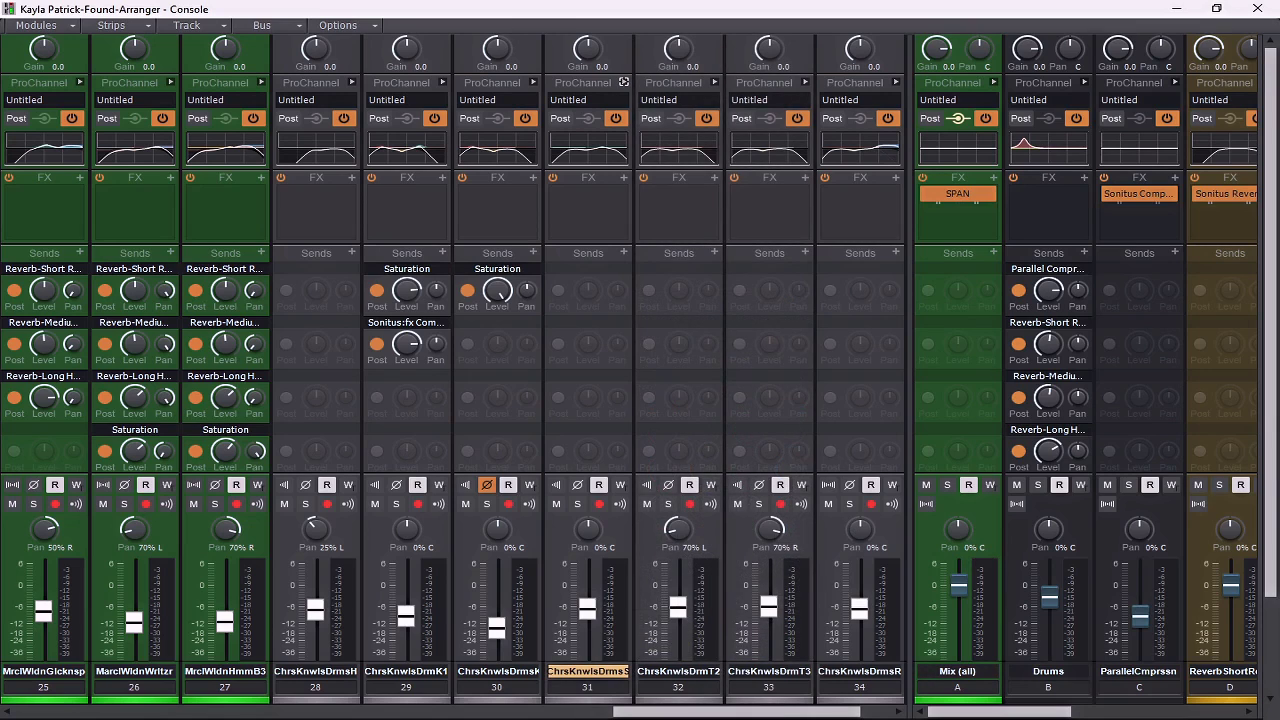